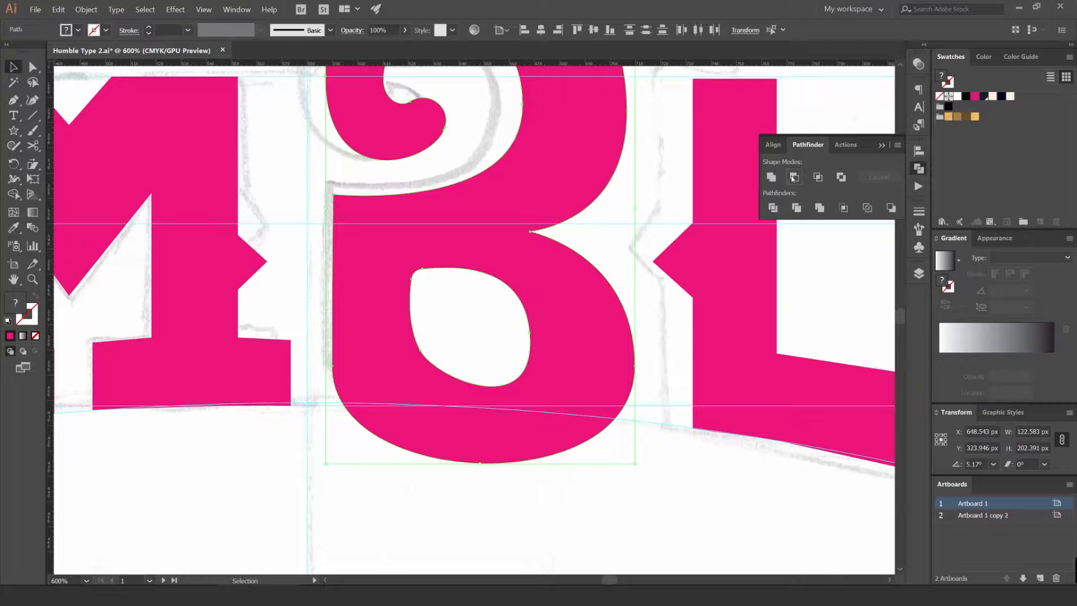
# - Try the gold swatch as the fill of the letter B, and restore its pink fill
pyautogui.scroll(3, 485, 325)
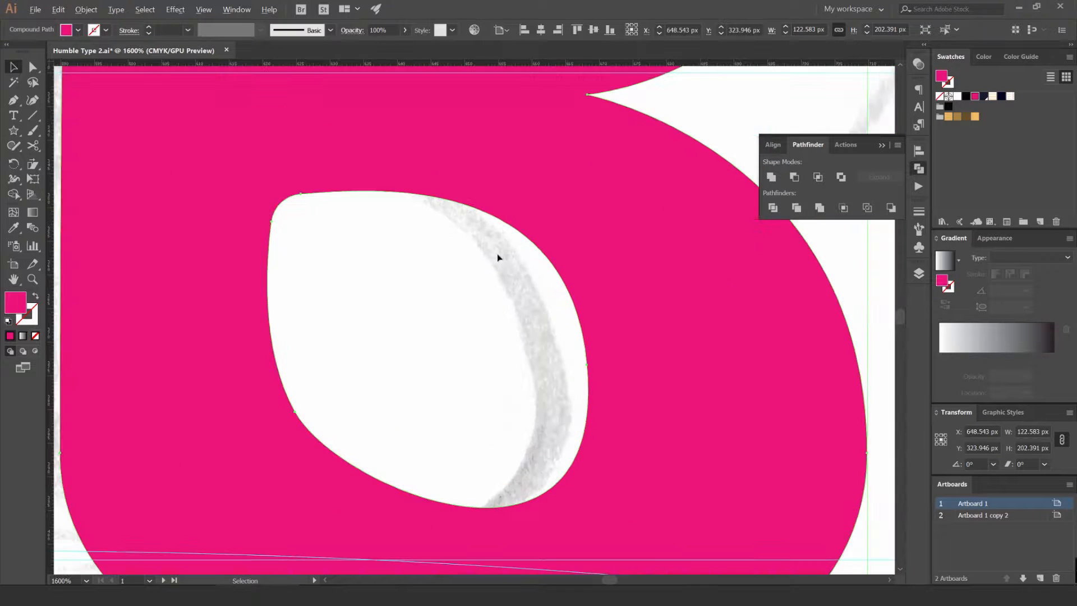
pyautogui.scroll(-4, 497, 257)
pyautogui.moveTo(555, 250); pyautogui.dragTo(409, 245)
pyautogui.hotkey('ctrl', 'z')
pyautogui.click(948, 116)
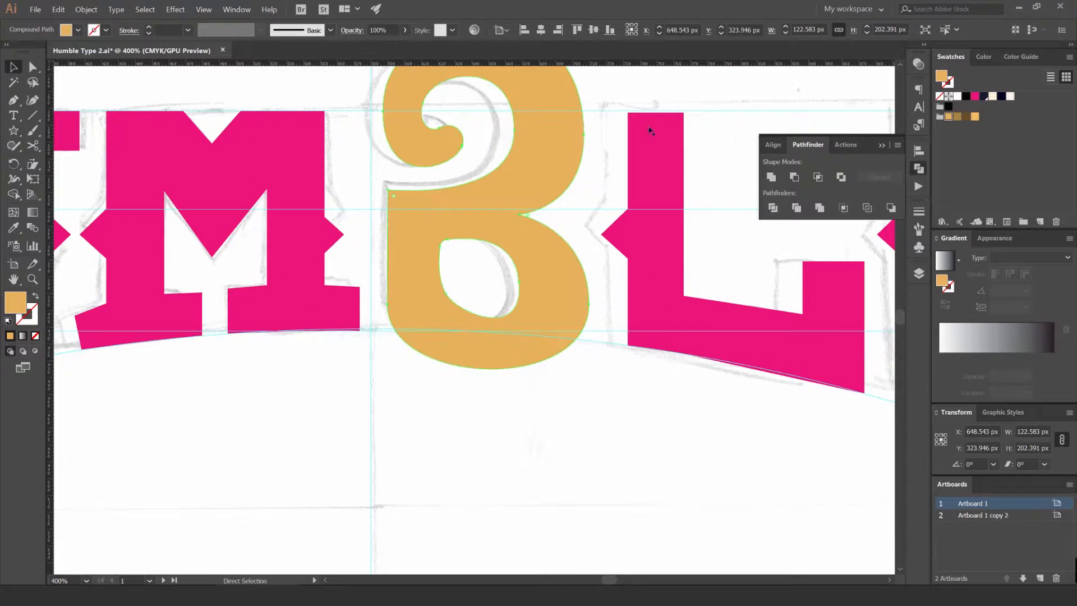
pyautogui.click(701, 133)
pyautogui.hotkey('ctrl', 'z')
pyautogui.scroll(-4, 618, 113)
pyautogui.moveTo(473, 232); pyautogui.dragTo(458, 240)
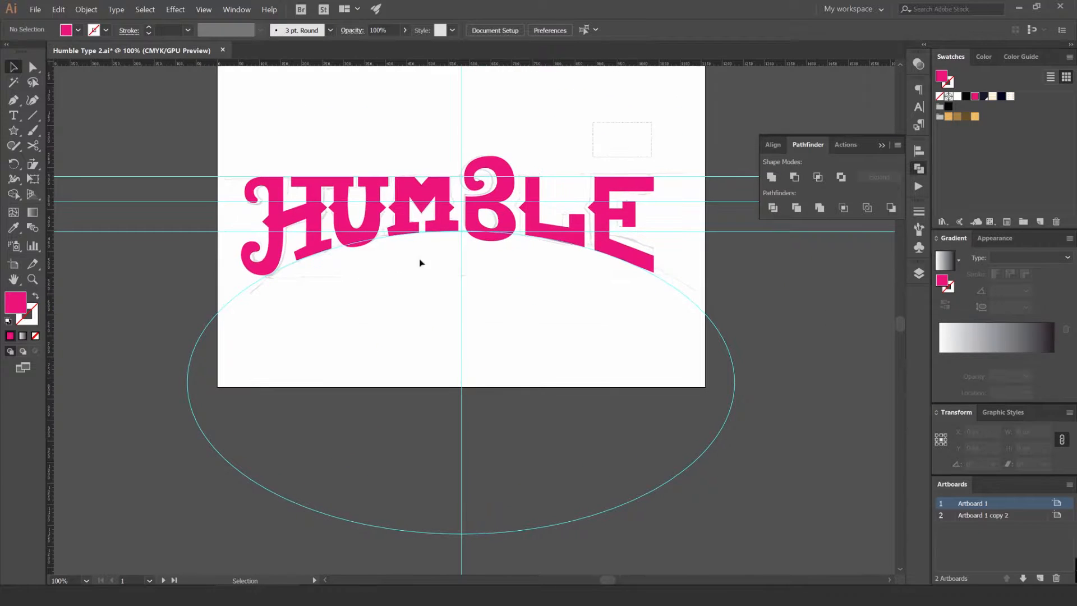
# - Unite the overlapping pieces of all the pink HUMBLE letters with the Pathfinder
pyautogui.moveTo(236, 346); pyautogui.dragTo(640, 125)
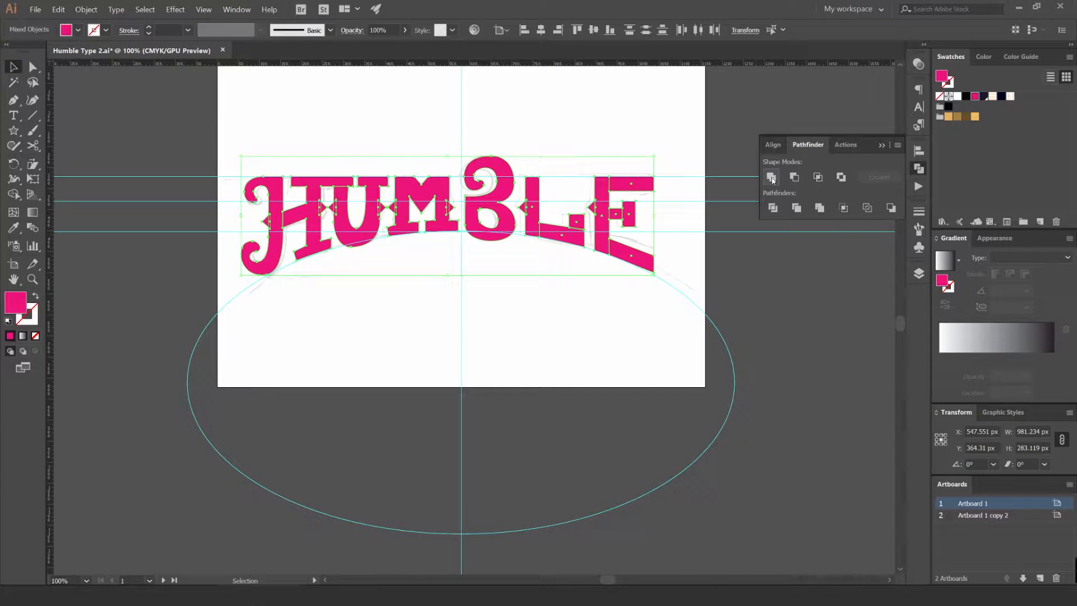
pyautogui.click(771, 178)
pyautogui.click(620, 167)
pyautogui.moveTo(541, 195); pyautogui.dragTo(541, 255)
pyautogui.click(586, 161)
pyautogui.scroll(-2, 585, 164)
pyautogui.moveTo(579, 178); pyautogui.dragTo(508, 186)
pyautogui.hotkey('ctrl', 'z')
pyautogui.click(508, 186)
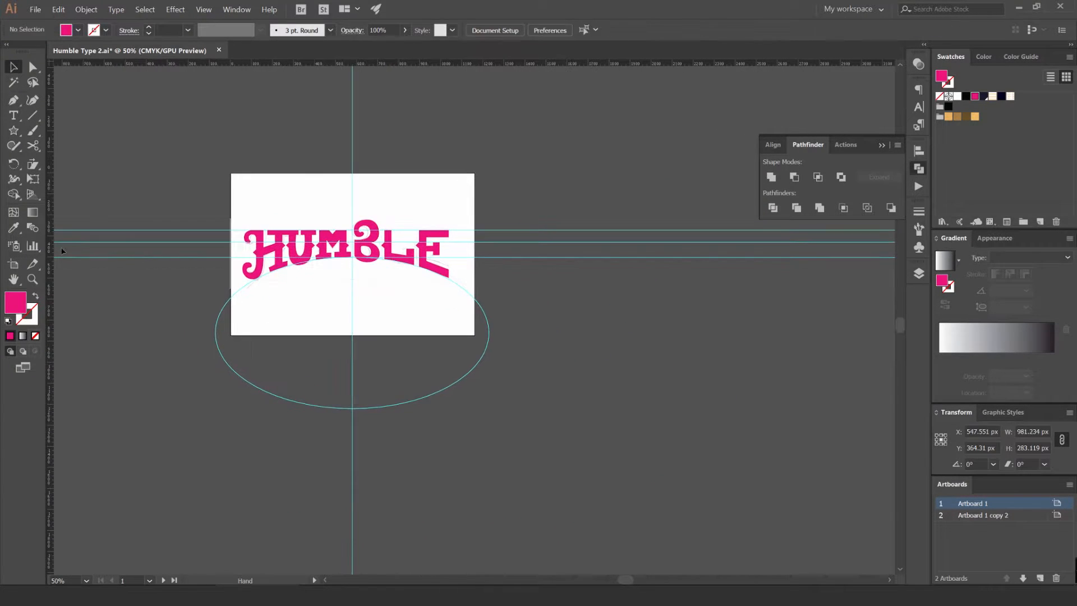
# - Duplicate the HUMBLE artboard with its artwork and place the copy to its right
pyautogui.click(15, 266)
pyautogui.moveTo(275, 236); pyautogui.dragTo(561, 236)
pyautogui.press('v')
pyautogui.scroll(1, 414, 221)
pyautogui.moveTo(727, 191); pyautogui.dragTo(457, 202)
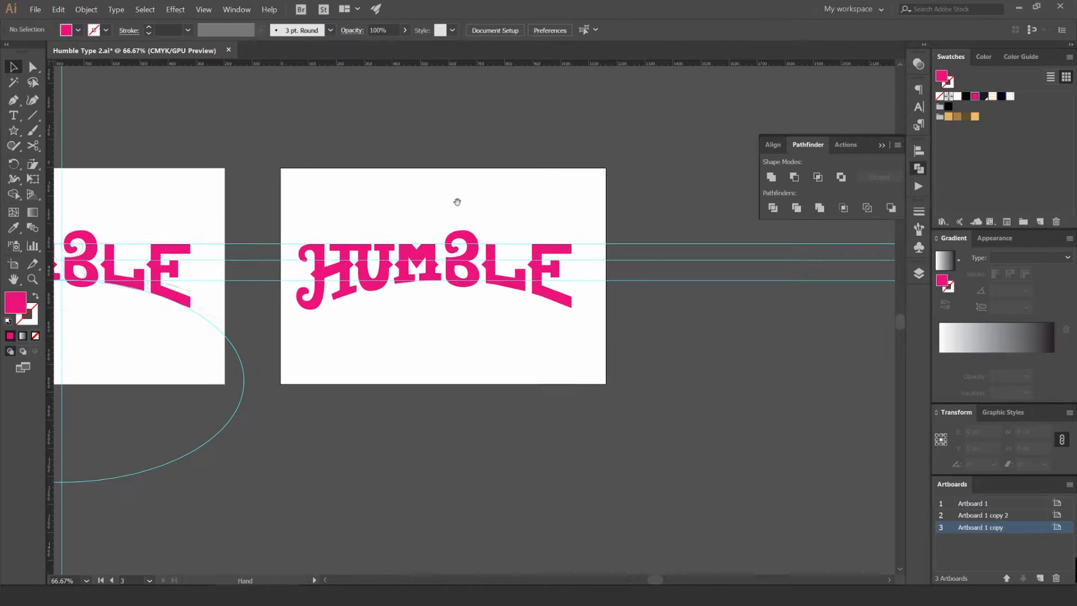
# - Compare the original HUMBLE lettering over the sketch with the lettering on the duplicated artboard
pyautogui.moveTo(176, 231); pyautogui.dragTo(524, 212)
pyautogui.scroll(2, 399, 247)
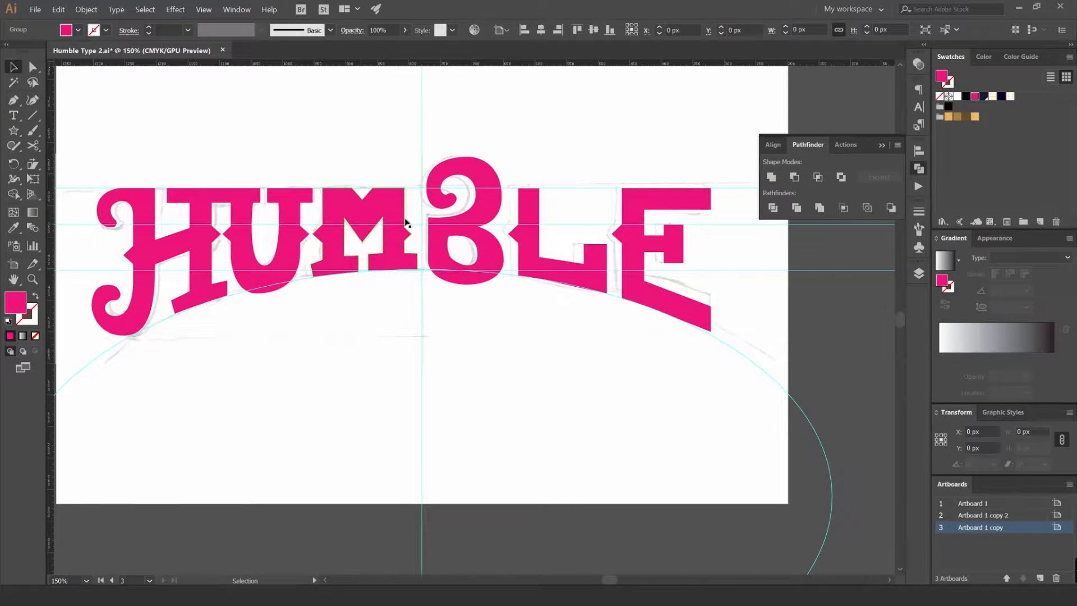
pyautogui.scroll(3, 408, 236)
pyautogui.scroll(-3, 396, 247)
pyautogui.moveTo(396, 247); pyautogui.dragTo(267, 234)
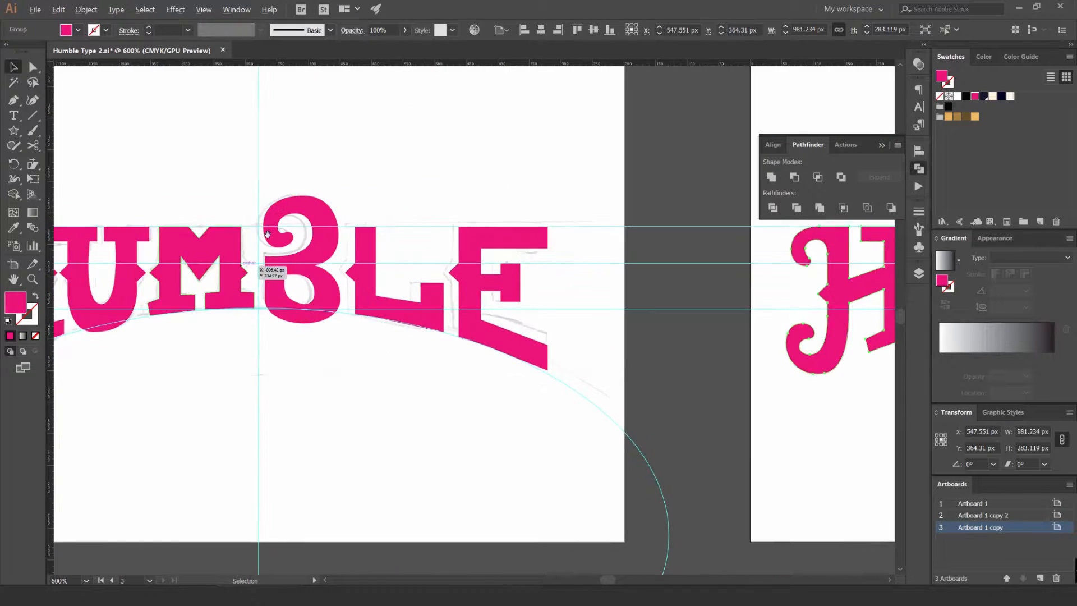
pyautogui.scroll(-5, 409, 197)
pyautogui.moveTo(409, 197); pyautogui.dragTo(247, 197)
pyautogui.scroll(2, 565, 252)
pyautogui.click(598, 208)
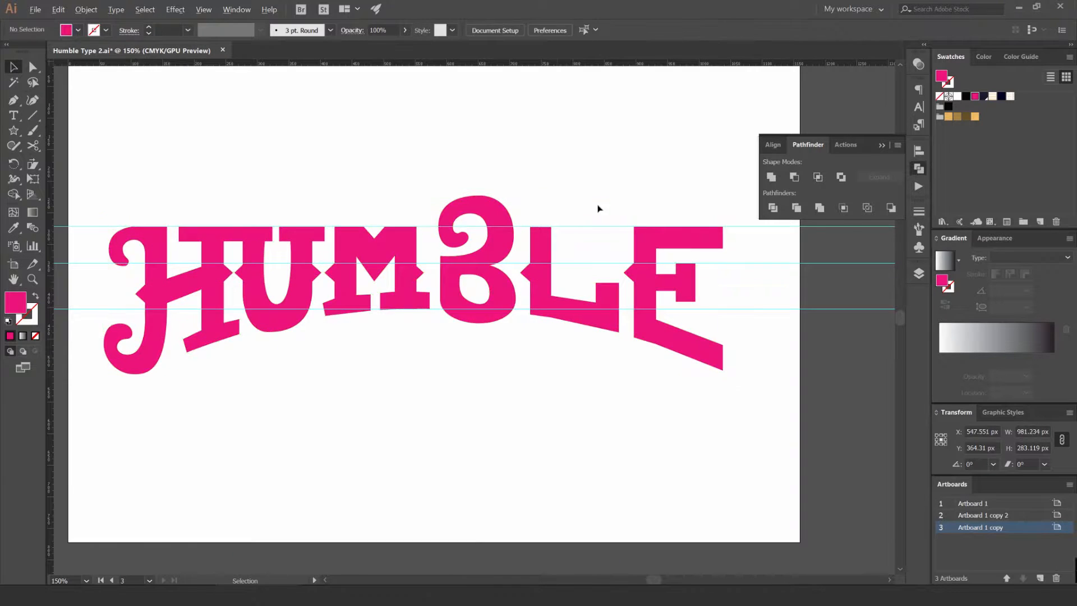
# - Nudge the HUMBLE lettering on the duplicated artboard horizontally to X 567.553 px
pyautogui.scroll(-1, 598, 209)
pyautogui.hotkey('ctrl', 'a')
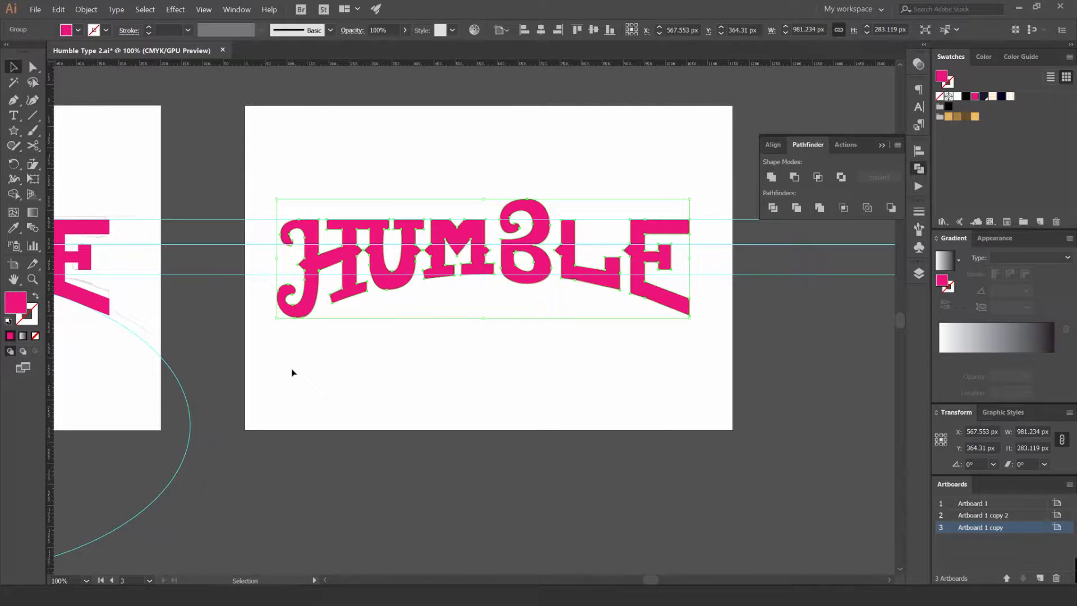
pyautogui.click(562, 135)
# - Close the Pathfinder options and hide all the guides
pyautogui.click(918, 168)
pyautogui.moveTo(740, 176); pyautogui.dragTo(731, 176)
pyautogui.hotkey('ctrl', ';')
# - Nudge the duplicated HUMBLE lettering further to X 577.554 px, centring it more closely on its artboard
pyautogui.click(510, 274)
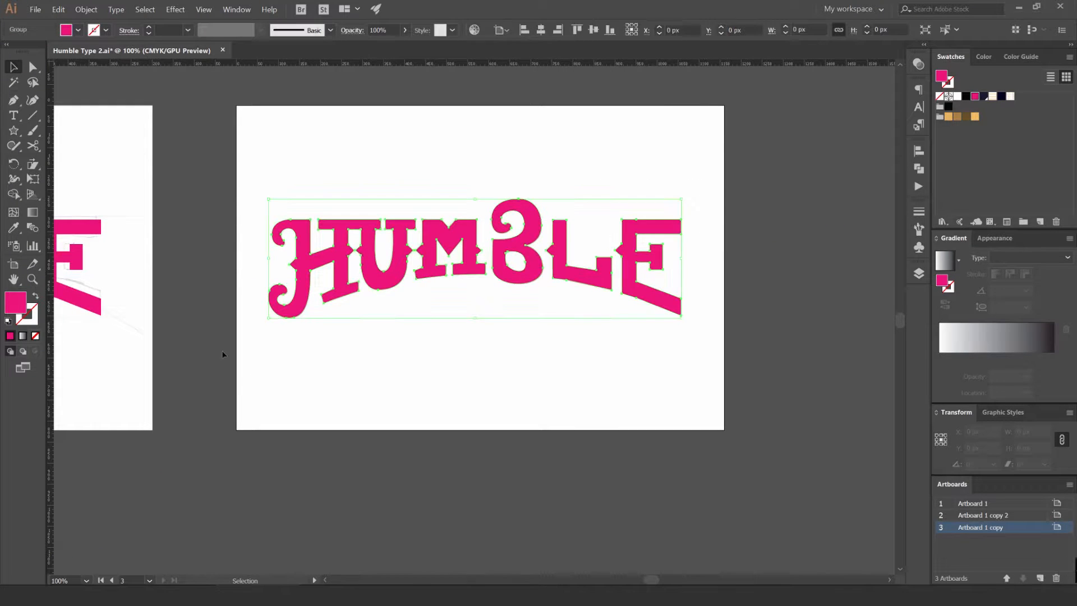
pyautogui.click(572, 208)
pyautogui.scroll(-2, 577, 207)
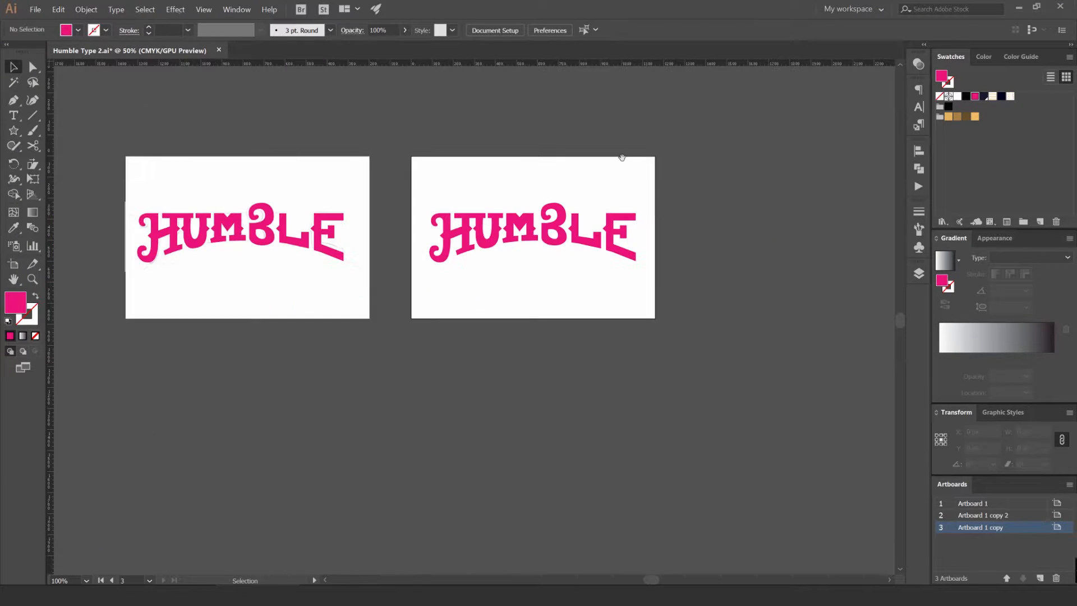
pyautogui.scroll(3, 573, 198)
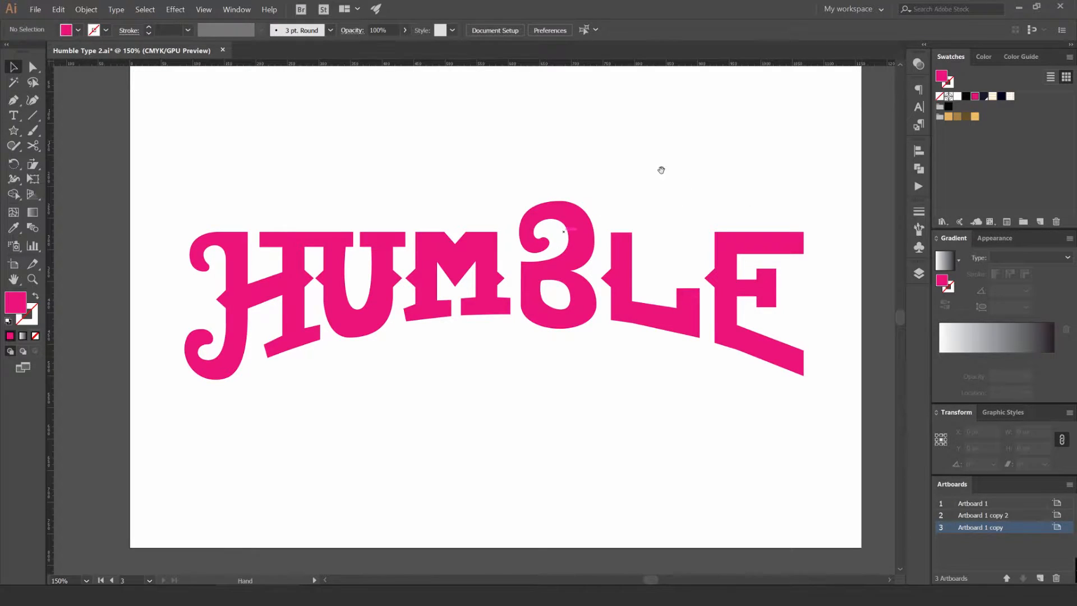
pyautogui.scroll(1, 662, 171)
pyautogui.scroll(-3, 583, 183)
pyautogui.click(644, 201)
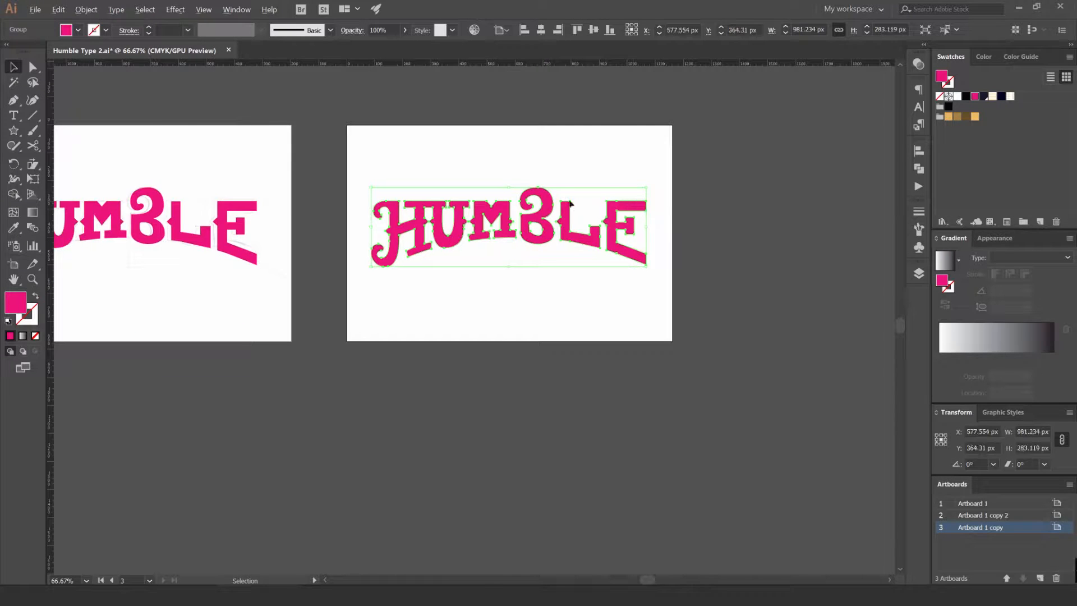
# - Fill the duplicated HUMBLE lettering with the gold swatch
pyautogui.scroll(2, 637, 185)
pyautogui.click(645, 196)
pyautogui.scroll(1, 644, 197)
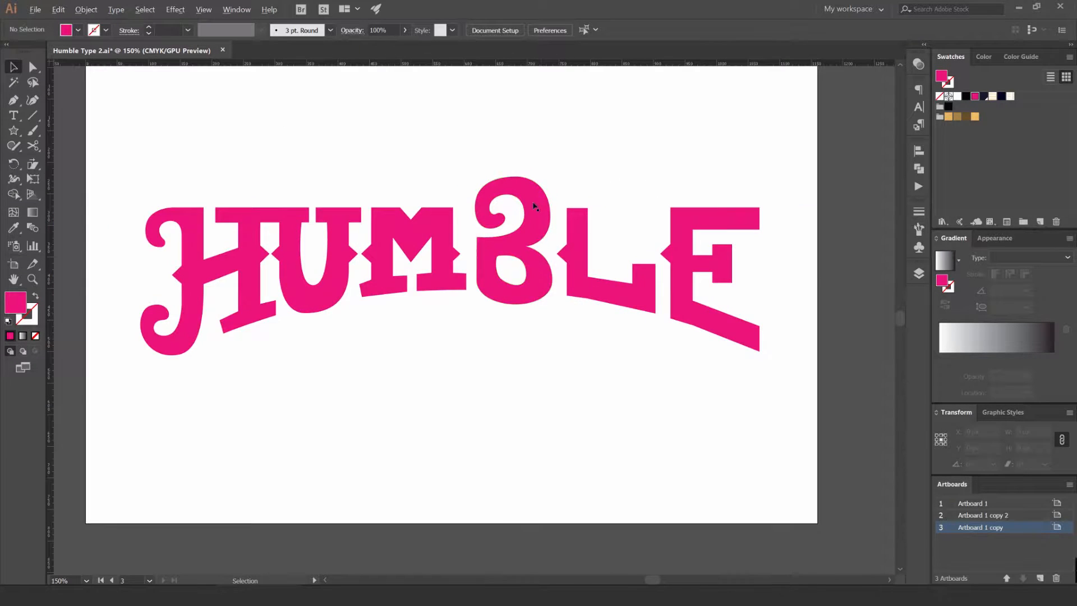
pyautogui.scroll(1, 534, 207)
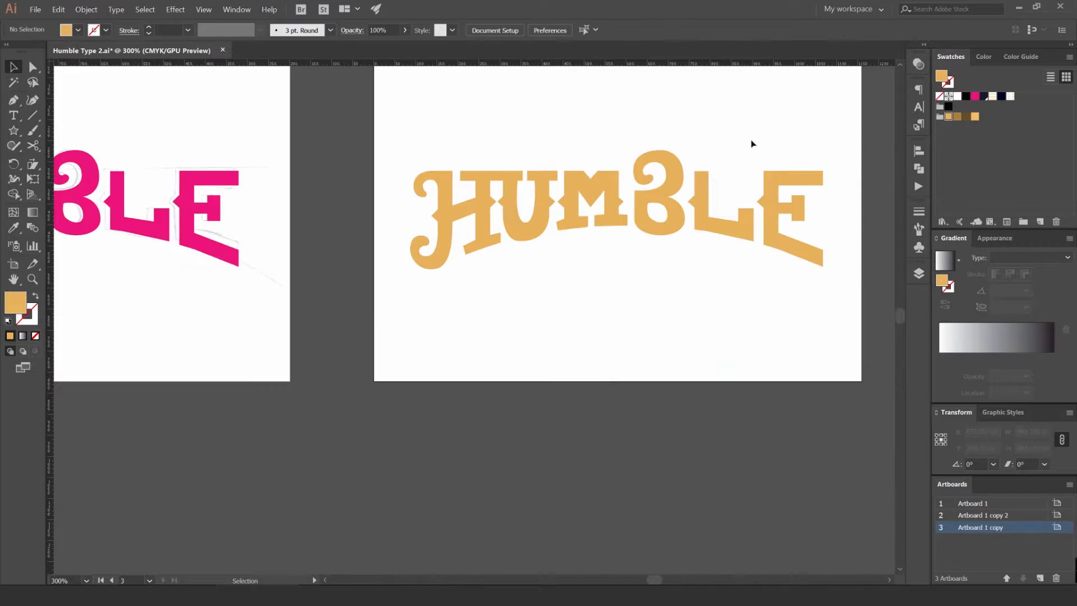
# - Cover the duplicated artboard with a 1160 x 772 px dark navy rectangle placed behind the gold lettering
pyautogui.moveTo(752, 143); pyautogui.dragTo(602, 217)
pyautogui.press('m')
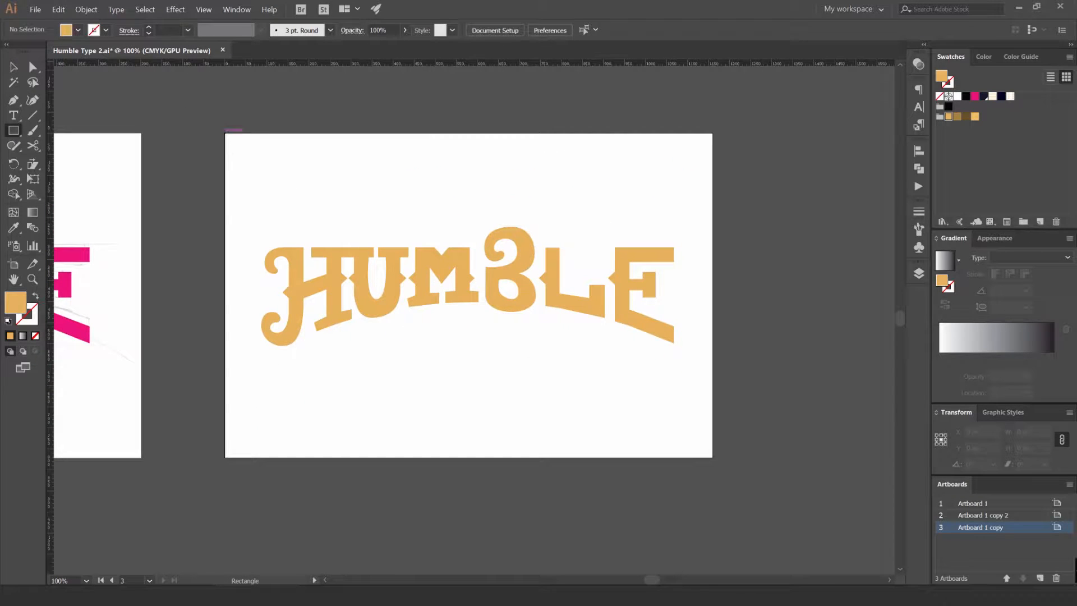
pyautogui.moveTo(226, 135)
pyautogui.mouseDown()
pyautogui.moveTo(448, 422)
pyautogui.moveTo(708, 445)
pyautogui.moveTo(713, 458)
pyautogui.mouseUp()
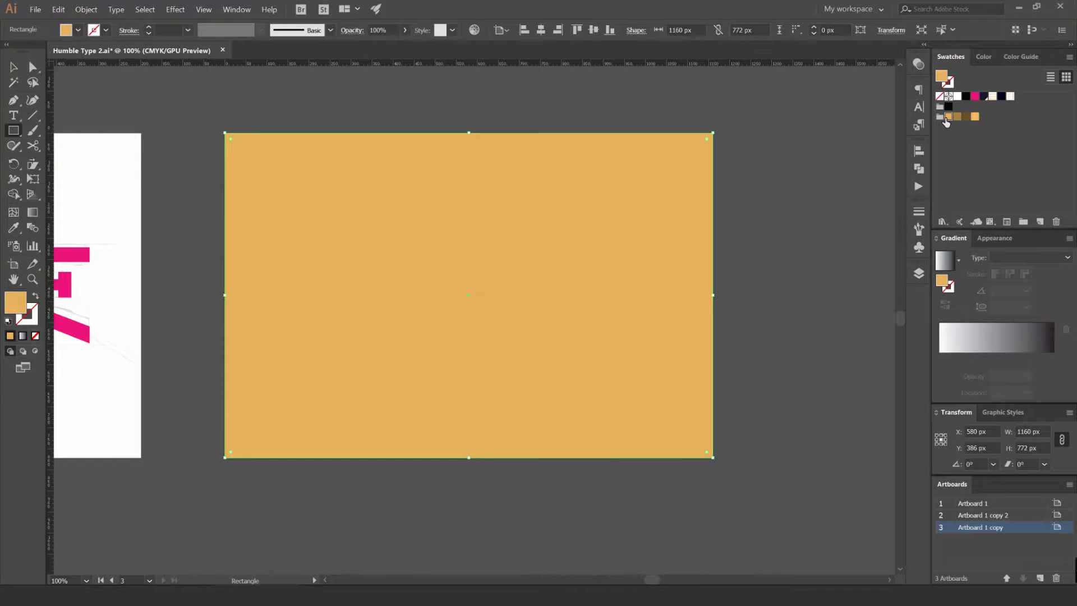
pyautogui.click(983, 97)
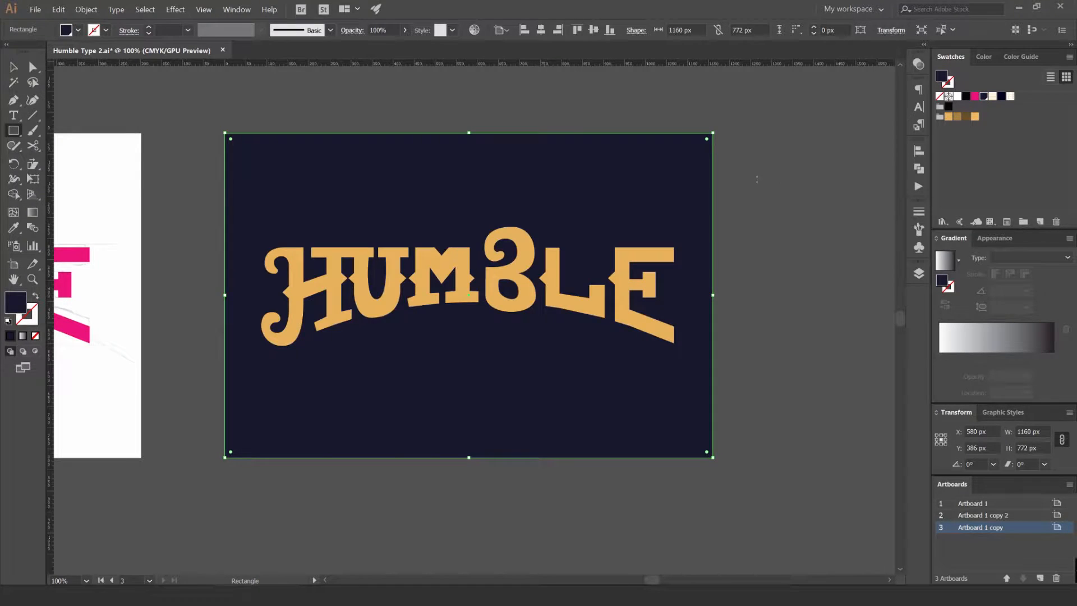
# - Bring the navy rectangle to the front and send it to the back again
pyautogui.press('v')
pyautogui.click(776, 178)
pyautogui.click(680, 188)
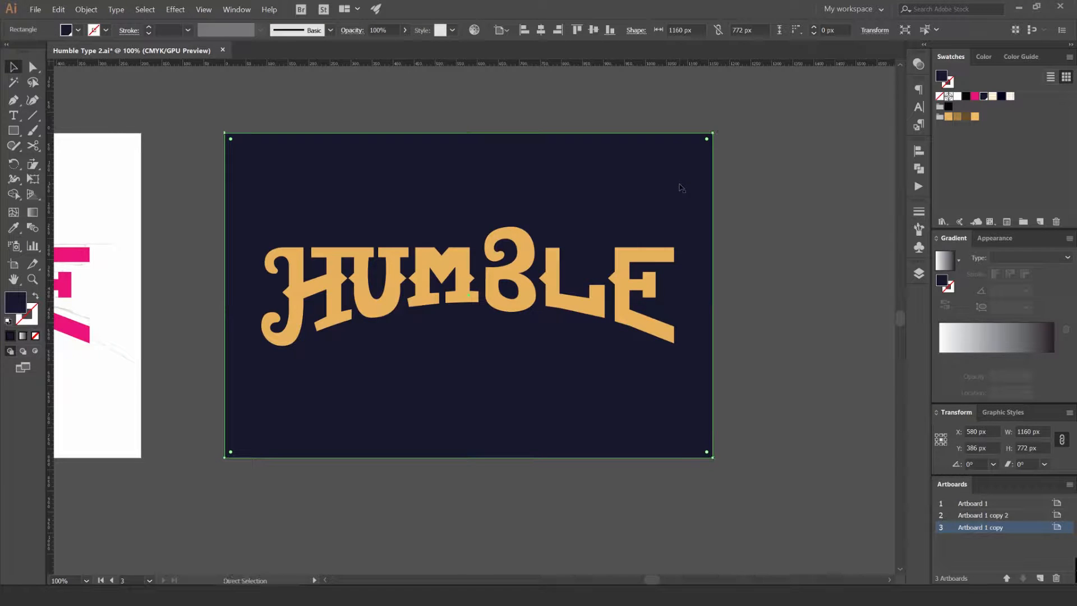
pyautogui.hotkey('ctrl', 'shift', ']')
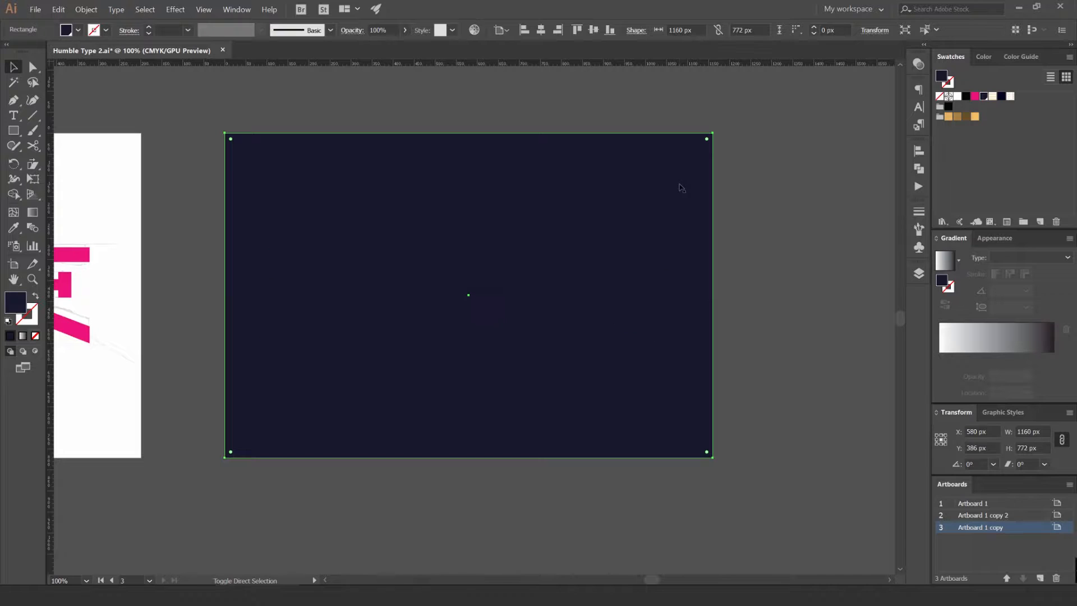
pyautogui.hotkey('ctrl', 'shift', '[')
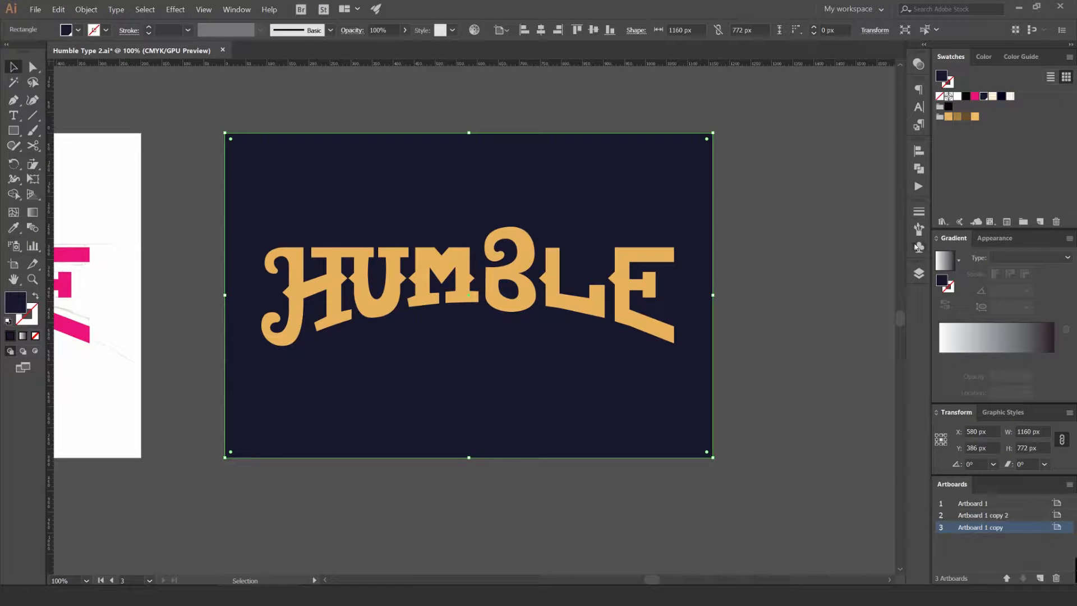
# - Rename the Effects layer to BG
pyautogui.click(918, 273)
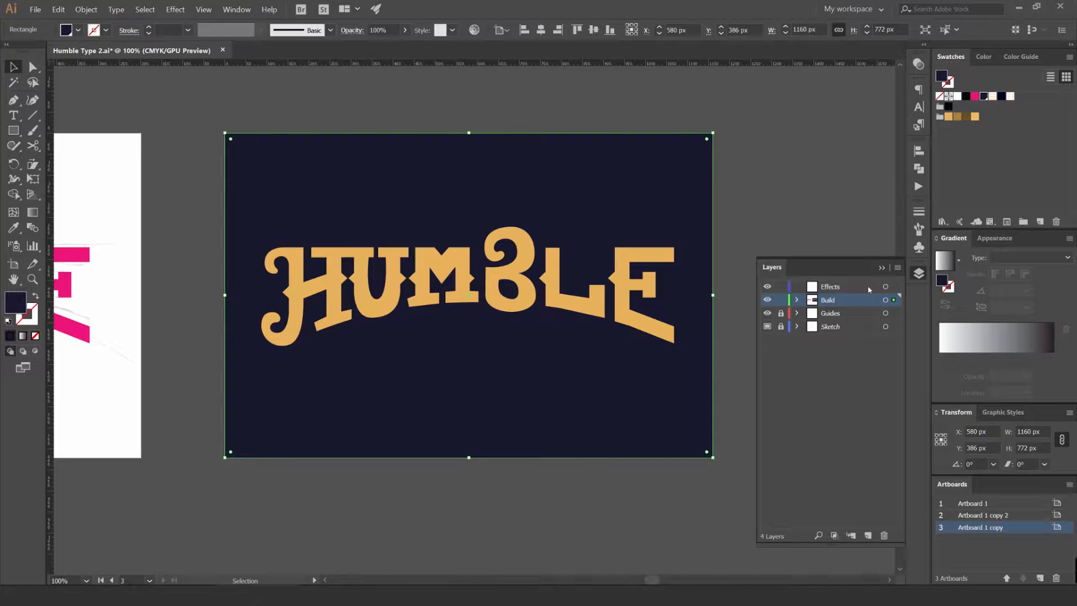
pyautogui.doubleClick(845, 286)
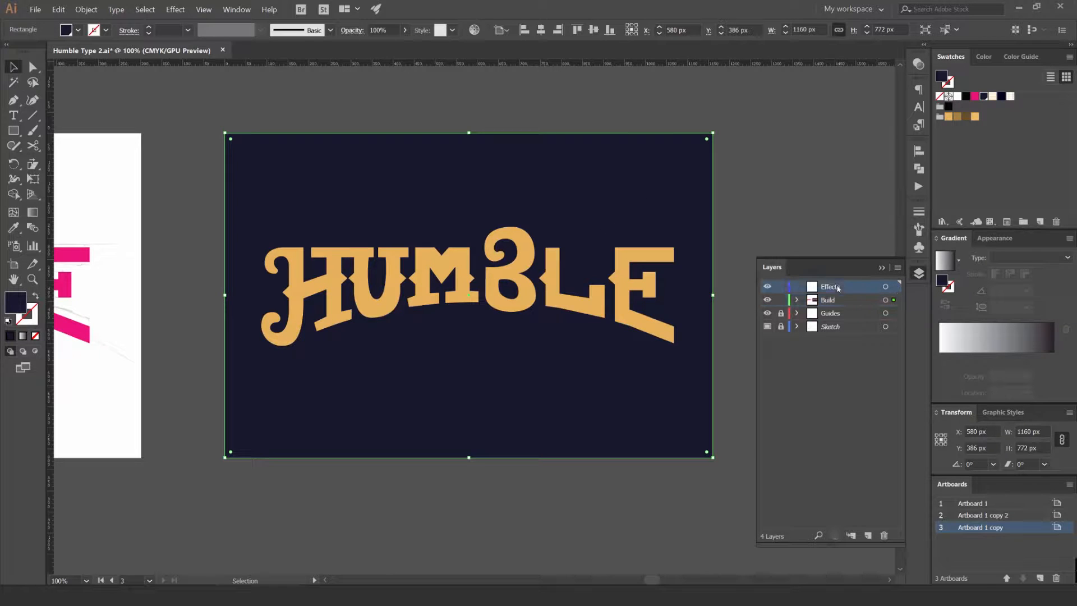
pyautogui.press('Return')
pyautogui.doubleClick(834, 287)
pyautogui.press('Return')
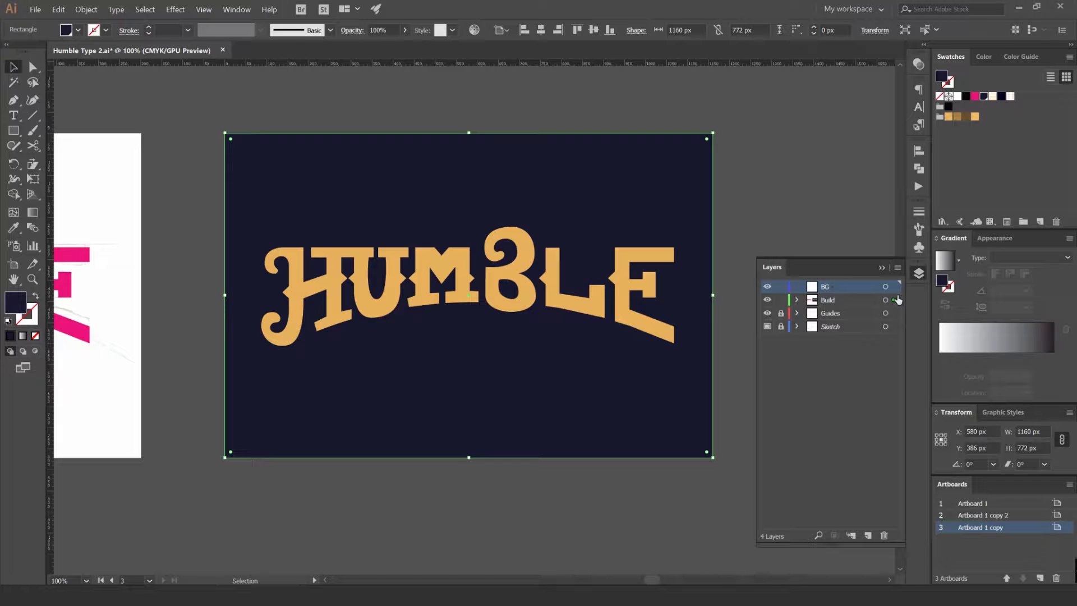
# - Put the navy rectangle on the BG layer beneath the Build layer, and lock BG
pyautogui.moveTo(897, 290); pyautogui.dragTo(846, 307)
pyautogui.click(781, 300)
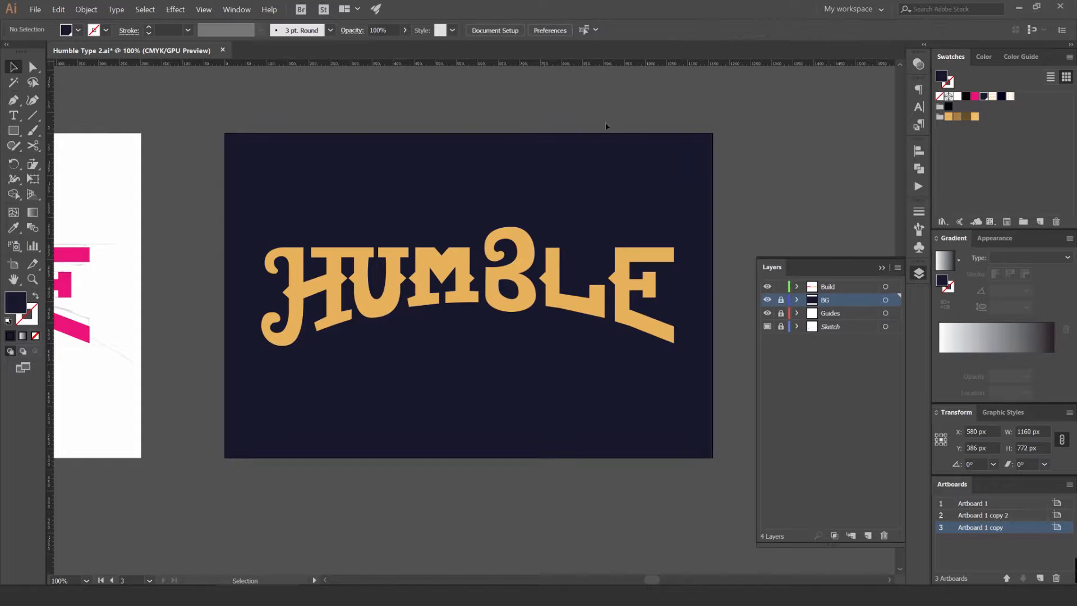
# - Compare the gold lettering on its navy background with the pink original beside it
pyautogui.scroll(4, 525, 160)
pyautogui.scroll(-6, 524, 160)
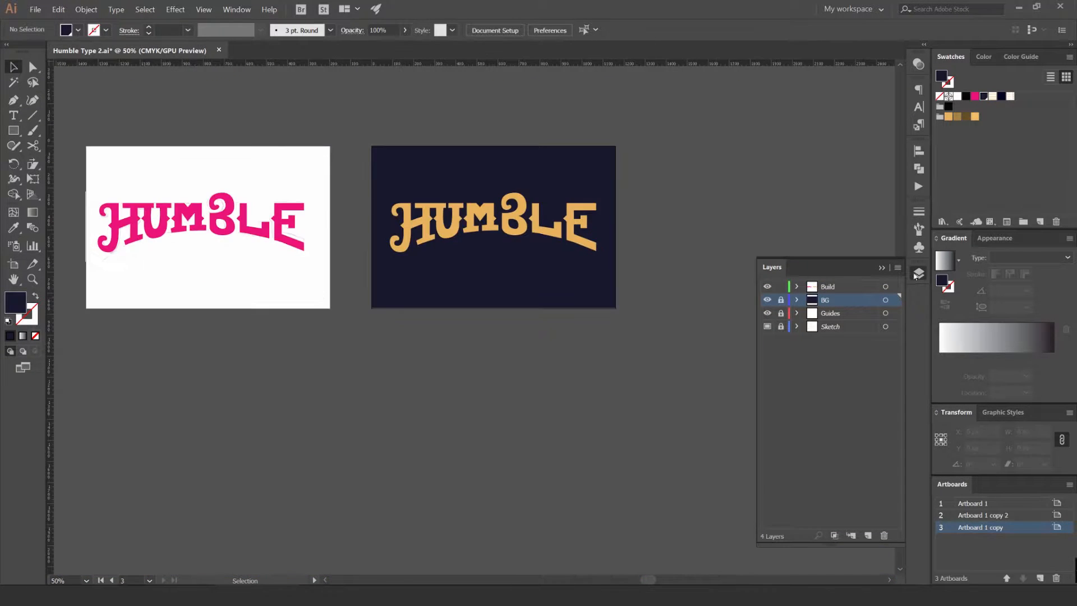
pyautogui.click(524, 191)
pyautogui.scroll(2, 523, 190)
pyautogui.scroll(3, 520, 194)
pyautogui.click(558, 185)
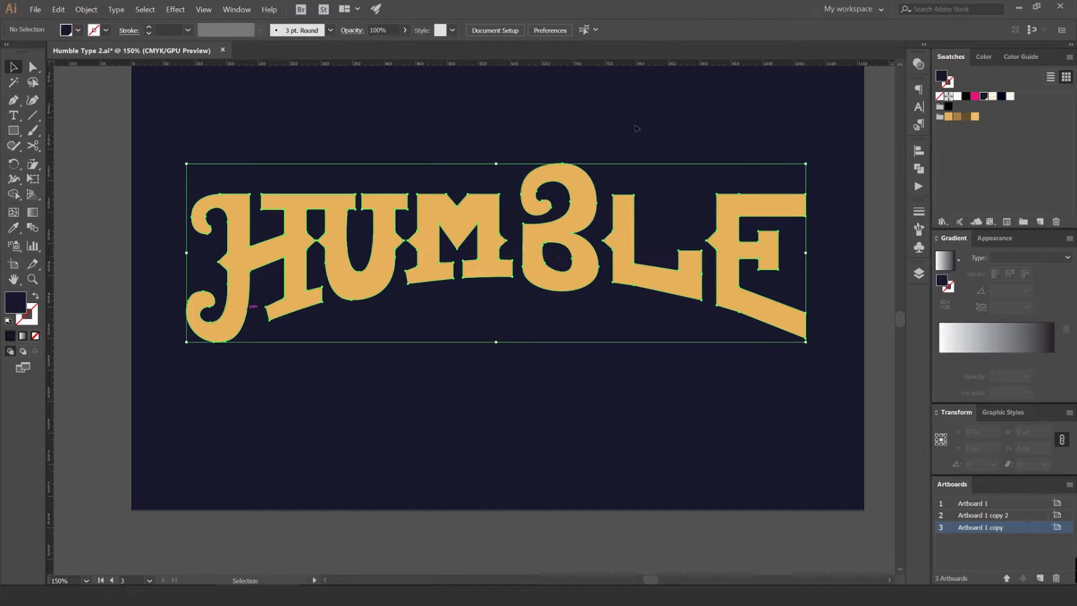
pyautogui.click(620, 139)
pyautogui.scroll(-2, 620, 138)
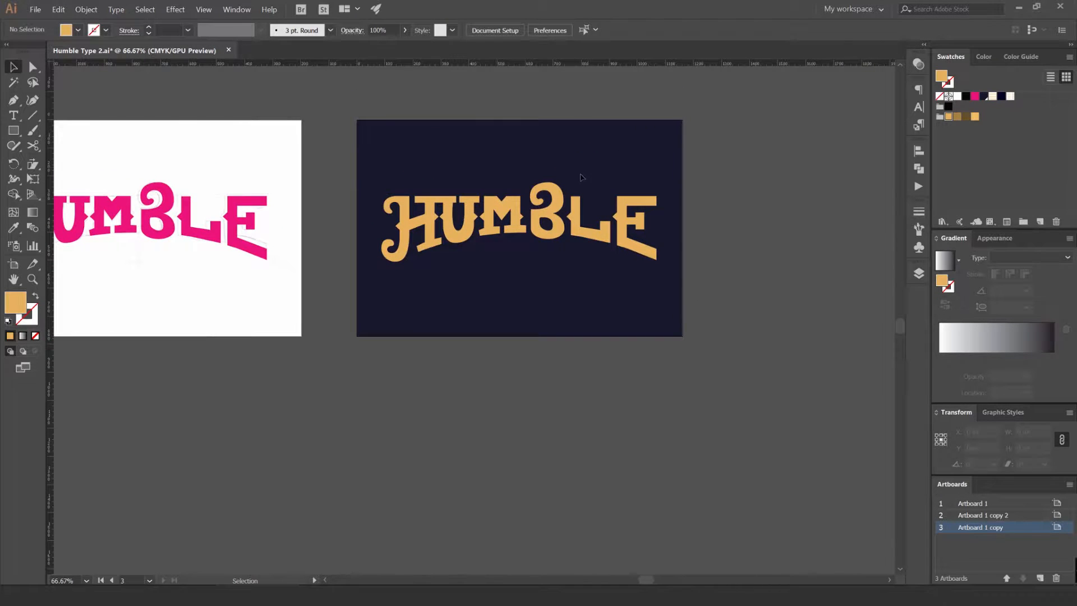
pyautogui.scroll(2, 577, 184)
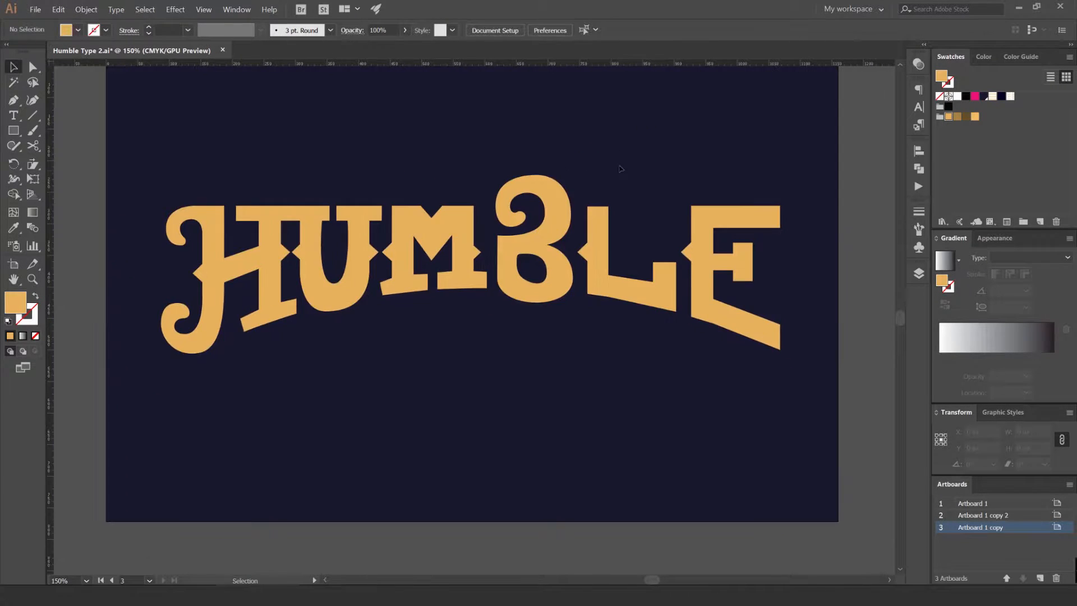
# - Turn the grouped gold HUMBLE lettering into one compound path
pyautogui.click(544, 200)
pyautogui.click(718, 147)
pyautogui.click(566, 199)
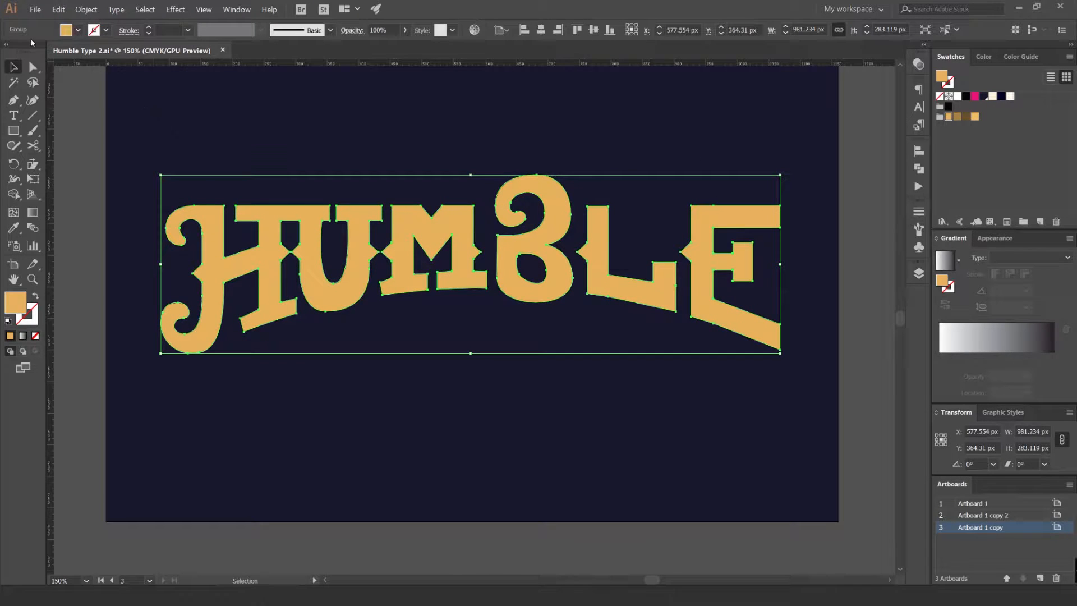
pyautogui.press('a')
pyautogui.click(86, 10)
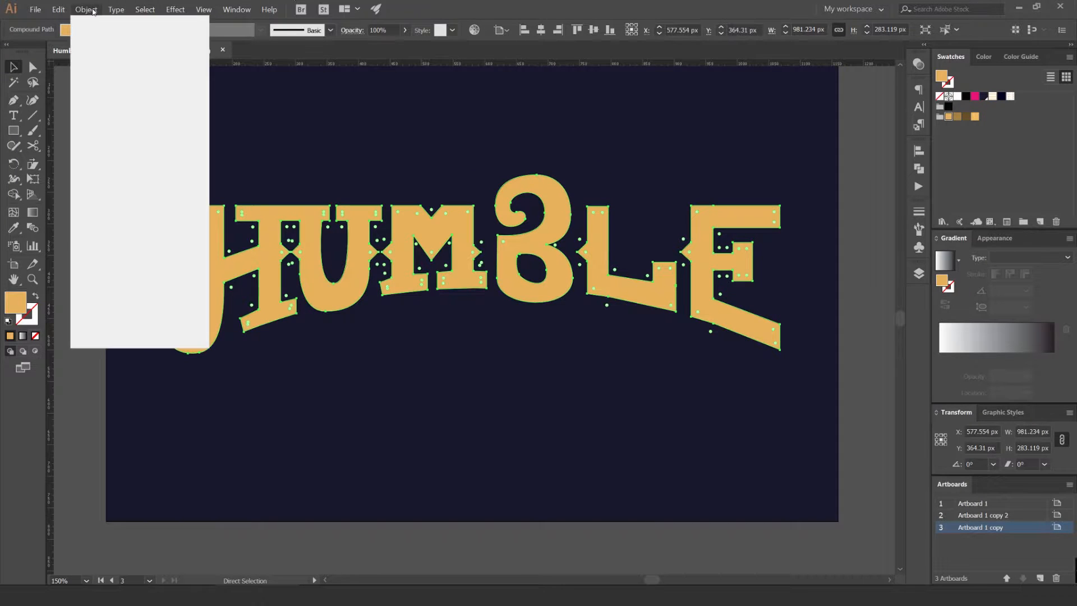
pyautogui.moveTo(138, 322)
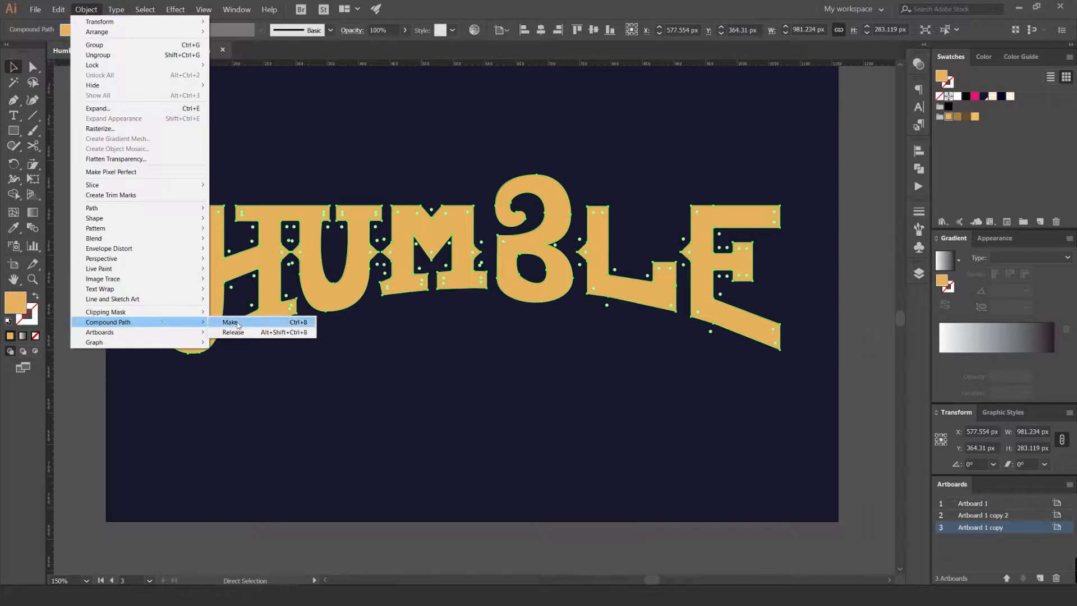
pyautogui.click(300, 169)
pyautogui.click(264, 220)
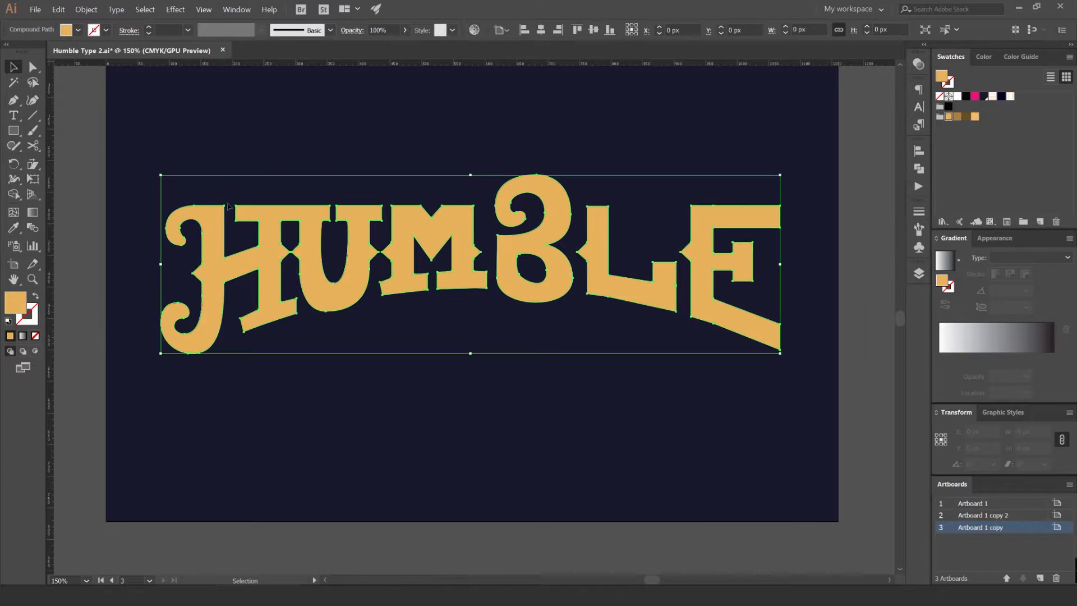
pyautogui.hscroll(-2, 432, 173)
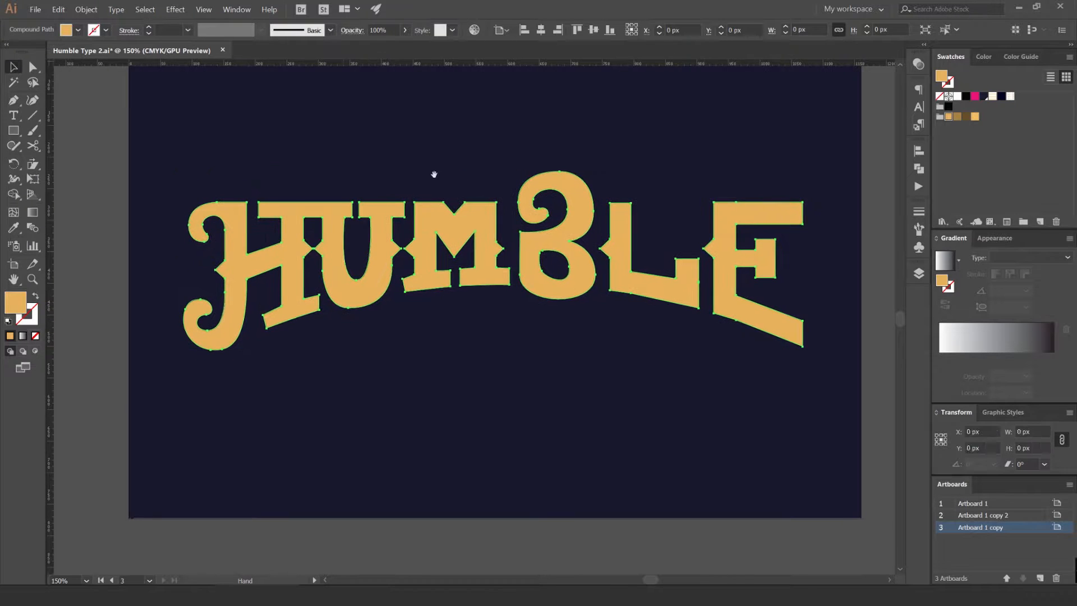
# - Try a white-to-black linear gradient fill across the whole HUMBLE lettering, and undo it
pyautogui.click(959, 334)
pyautogui.moveTo(996, 320); pyautogui.dragTo(956, 320)
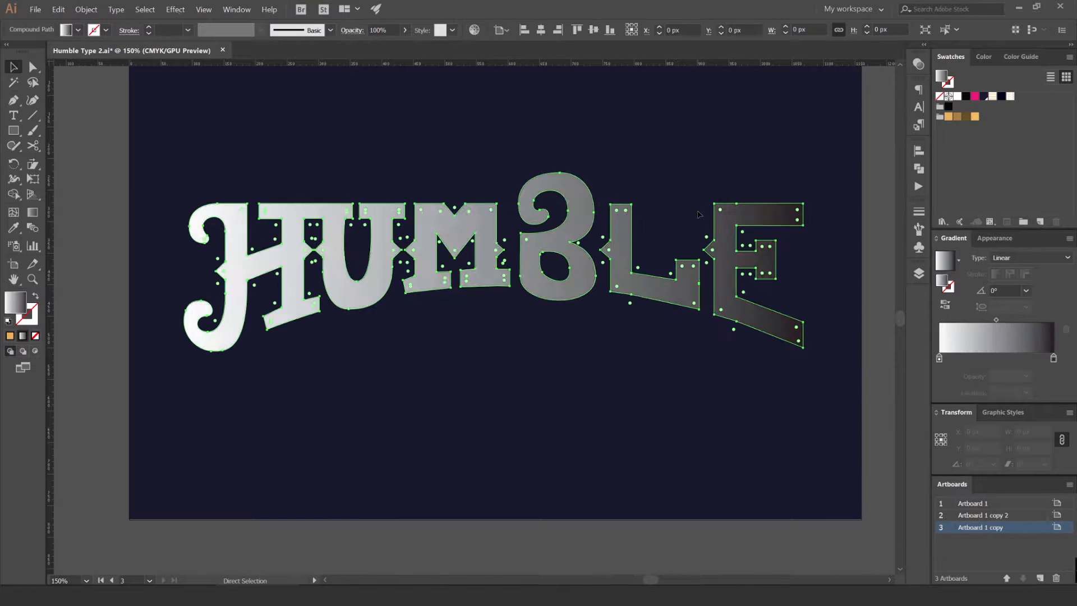
pyautogui.hotkey('ctrl', 'z')
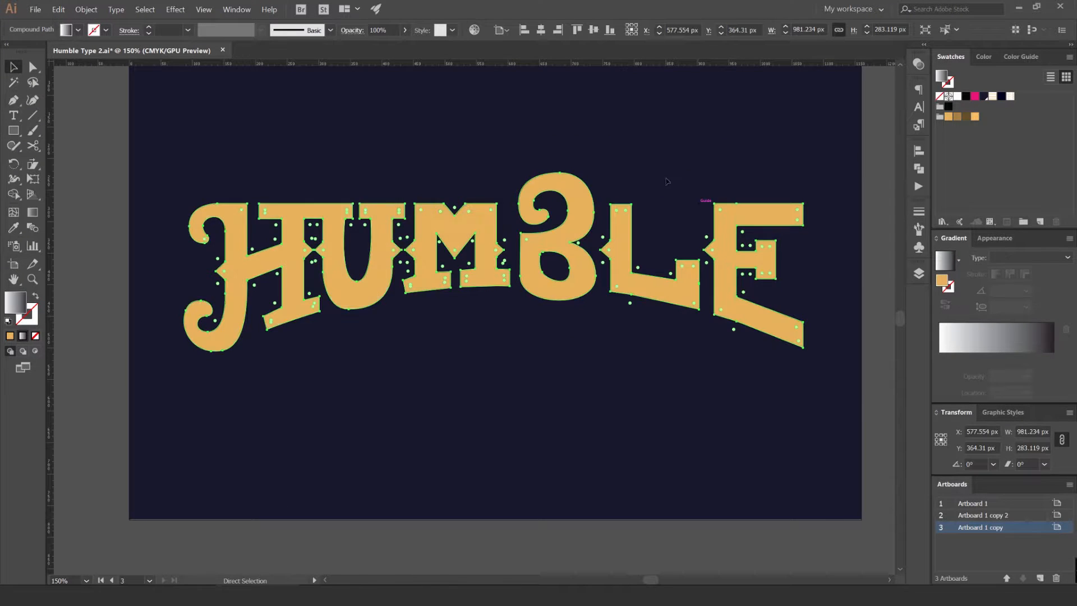
pyautogui.click(648, 158)
# - Offset the path of the gold HUMBLE lettering by 5 px with Round joins
pyautogui.moveTo(542, 187); pyautogui.dragTo(513, 174)
pyautogui.click(513, 174)
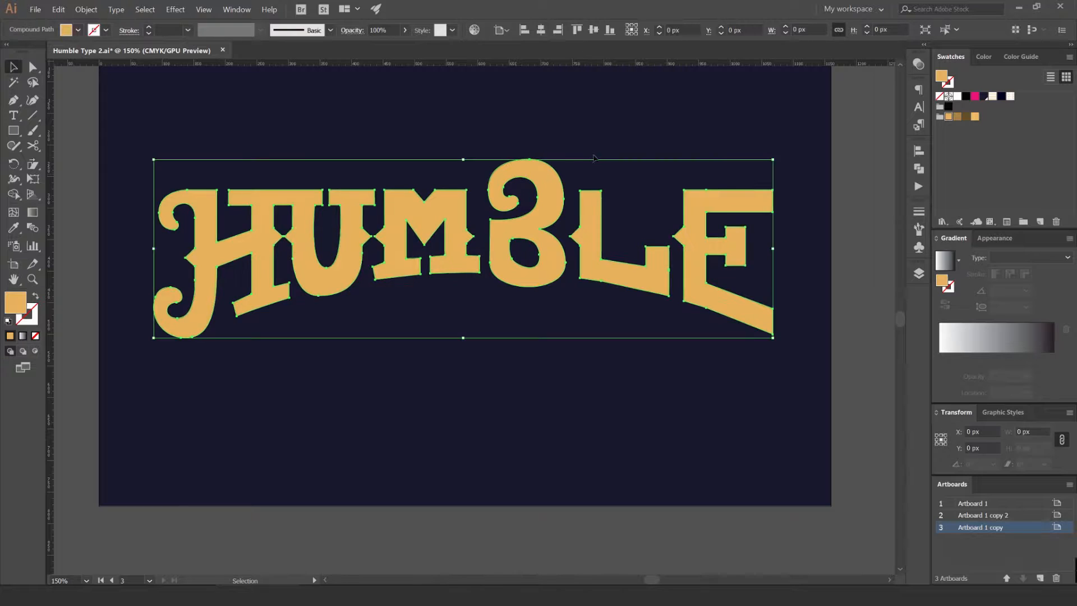
pyautogui.moveTo(589, 144); pyautogui.dragTo(536, 137)
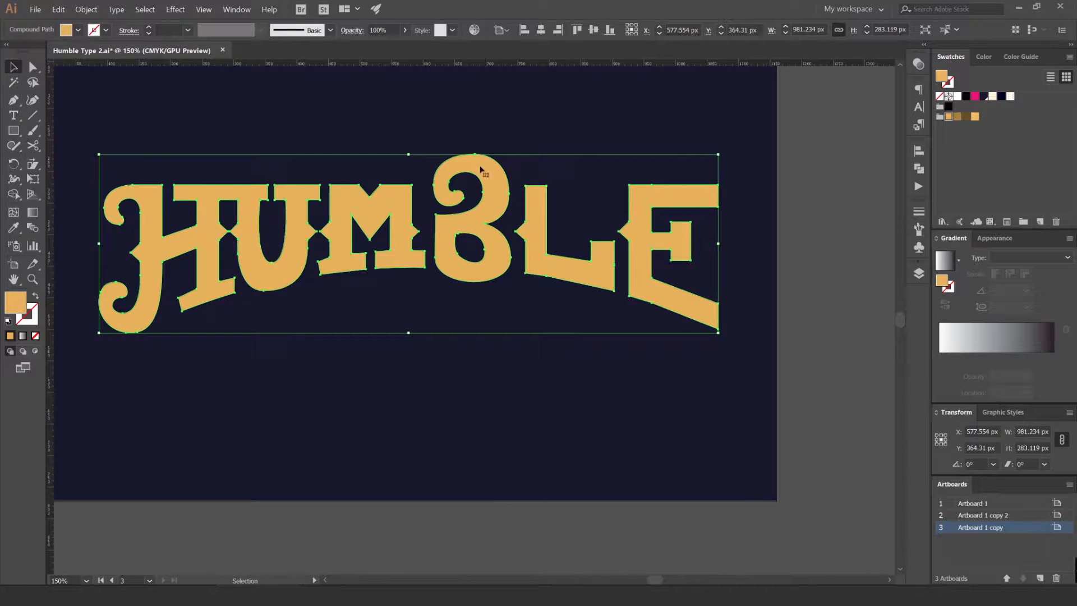
pyautogui.click(85, 9)
pyautogui.moveTo(103, 208)
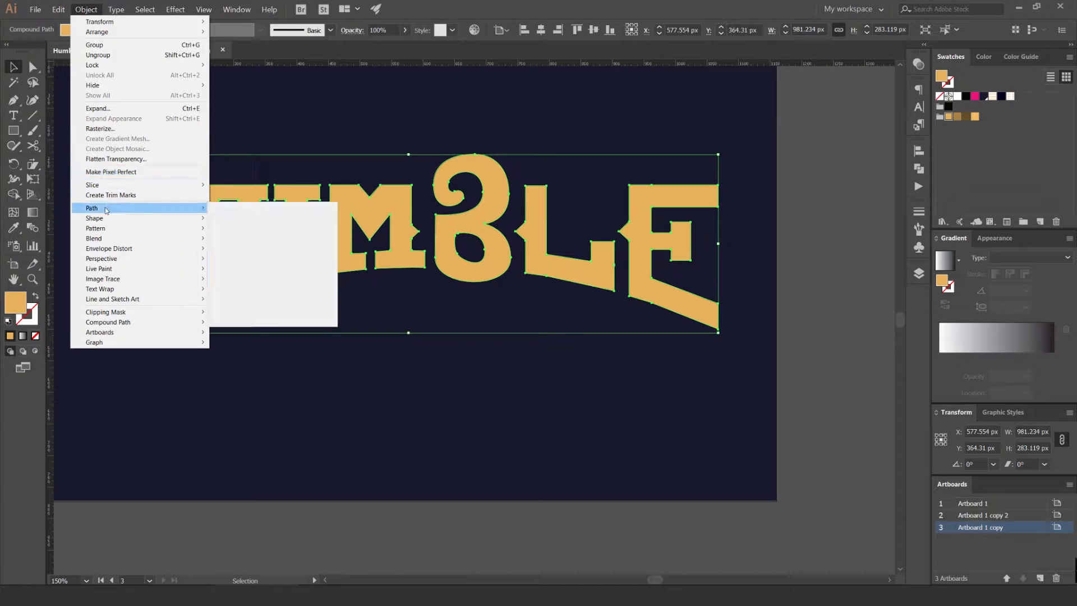
pyautogui.click(239, 240)
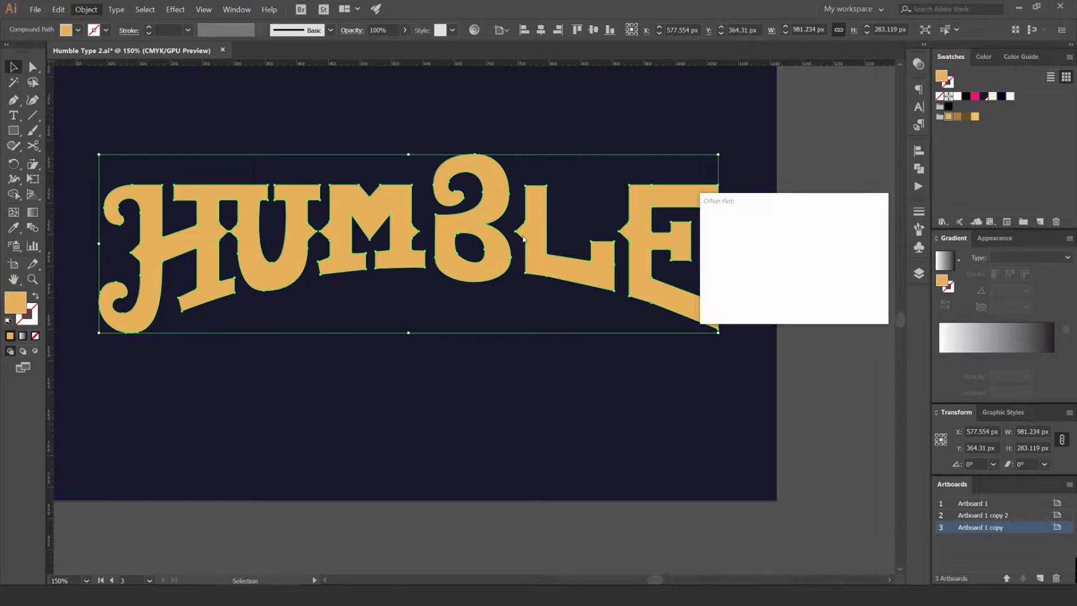
pyautogui.click(730, 297)
pyautogui.click(778, 250)
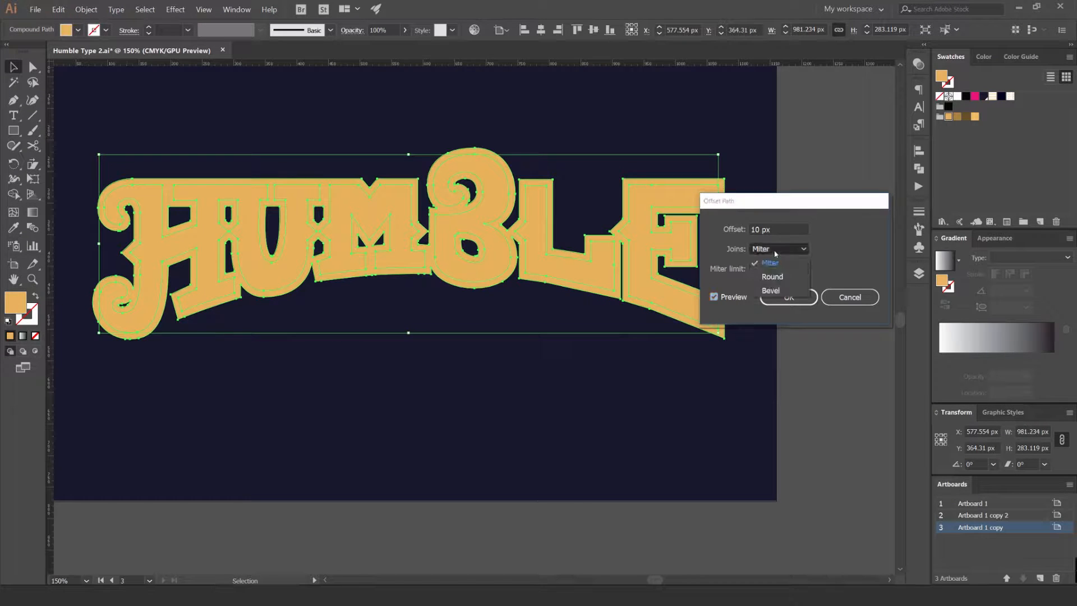
pyautogui.click(763, 277)
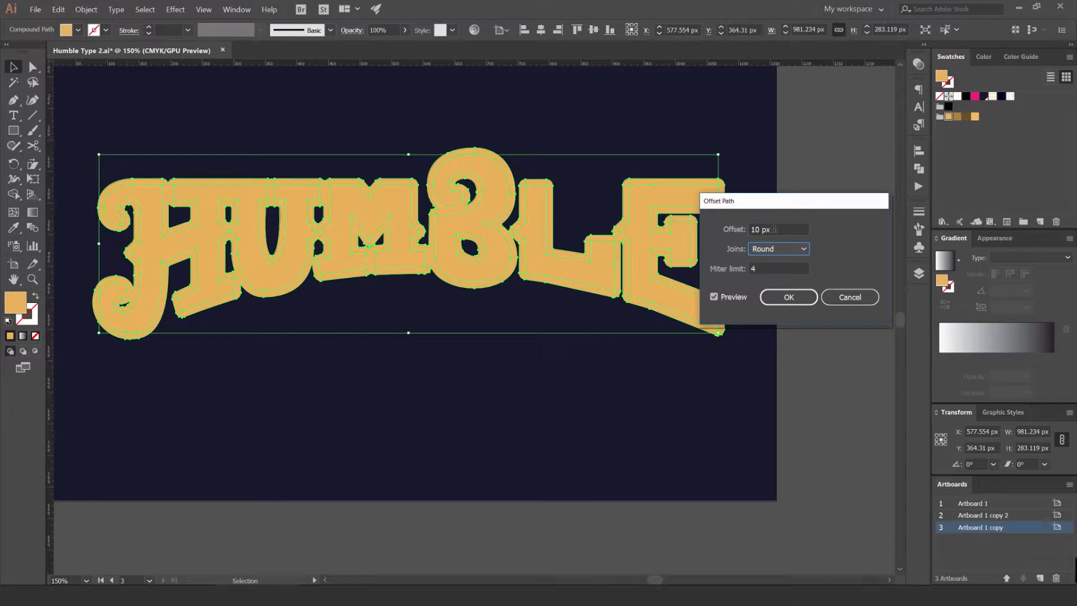
pyautogui.scroll(-5, 763, 229)
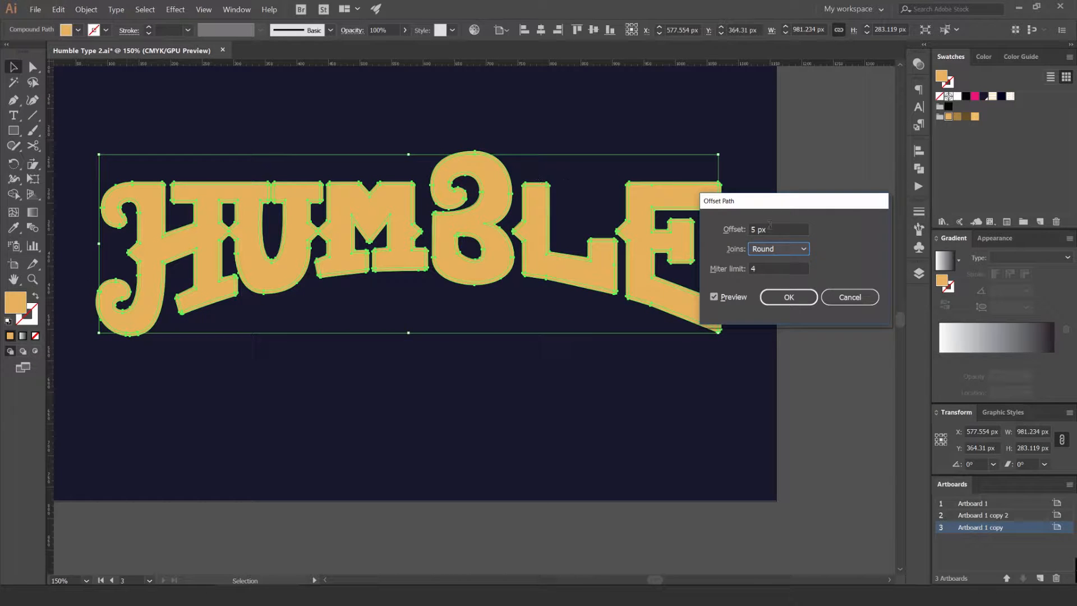
pyautogui.click(788, 297)
# - Fill the 5 px offset shape behind the lettering with navy, and switch its fill to black
pyautogui.scroll(2, 473, 162)
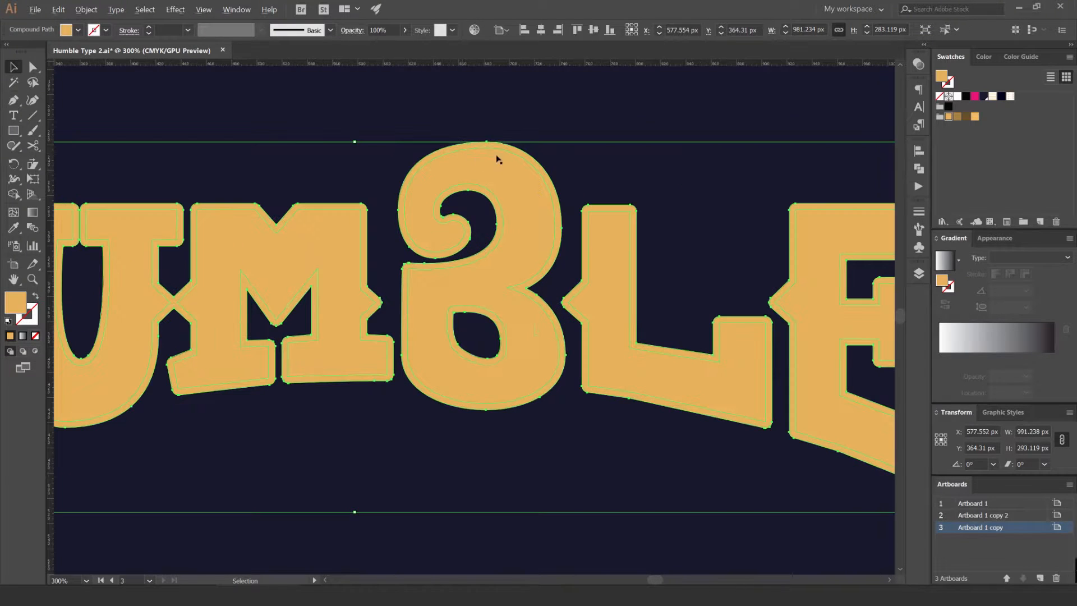
pyautogui.click(984, 98)
pyautogui.click(615, 130)
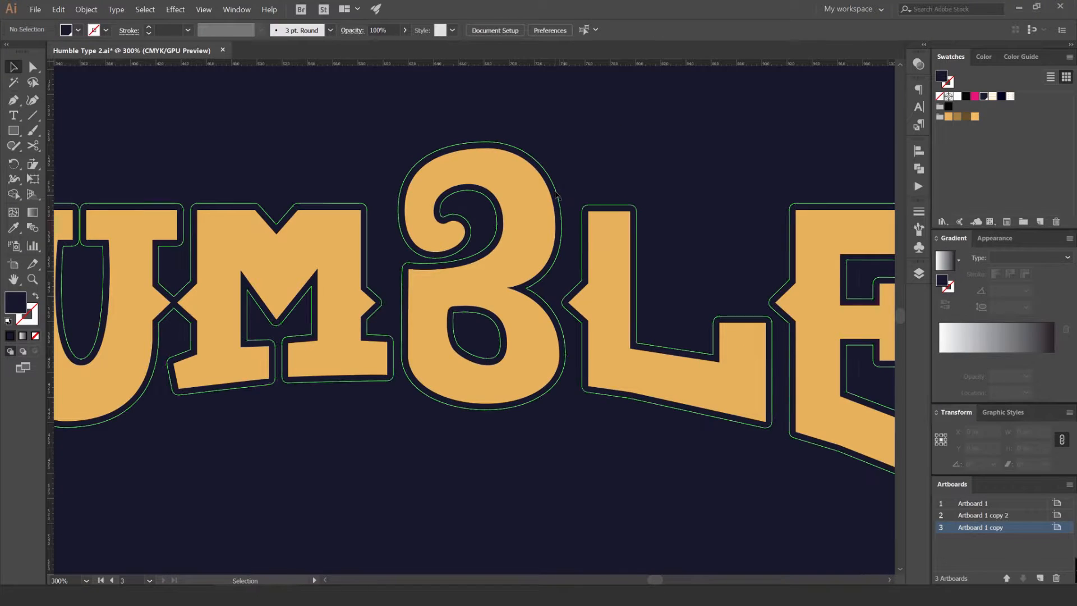
pyautogui.click(556, 192)
pyautogui.click(965, 97)
pyautogui.click(711, 125)
pyautogui.scroll(-3, 711, 125)
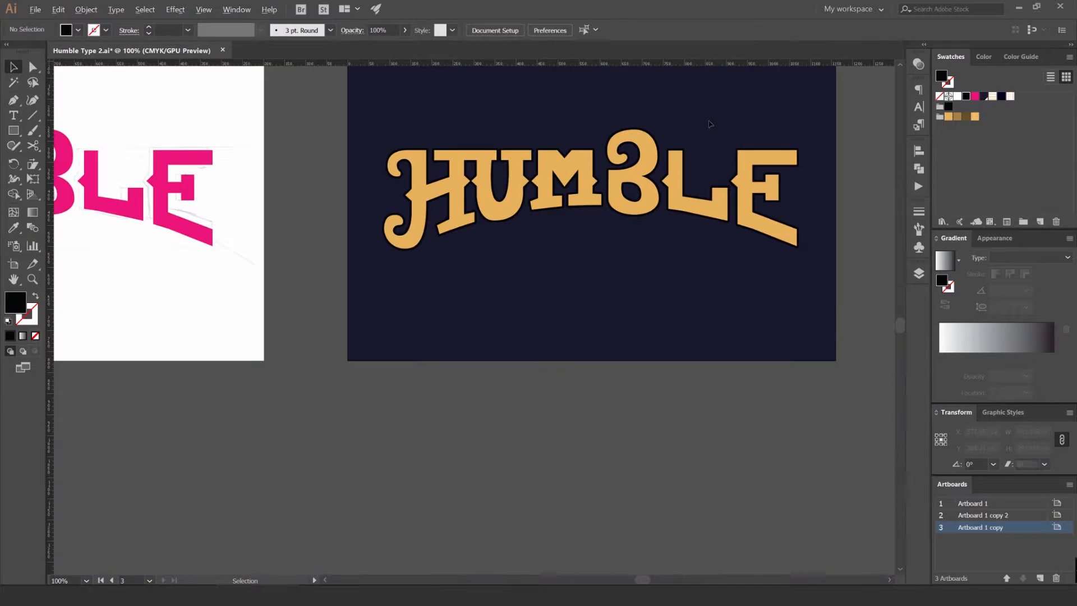
pyautogui.moveTo(707, 123); pyautogui.dragTo(628, 147)
pyautogui.scroll(4, 609, 168)
pyautogui.scroll(-2, 567, 163)
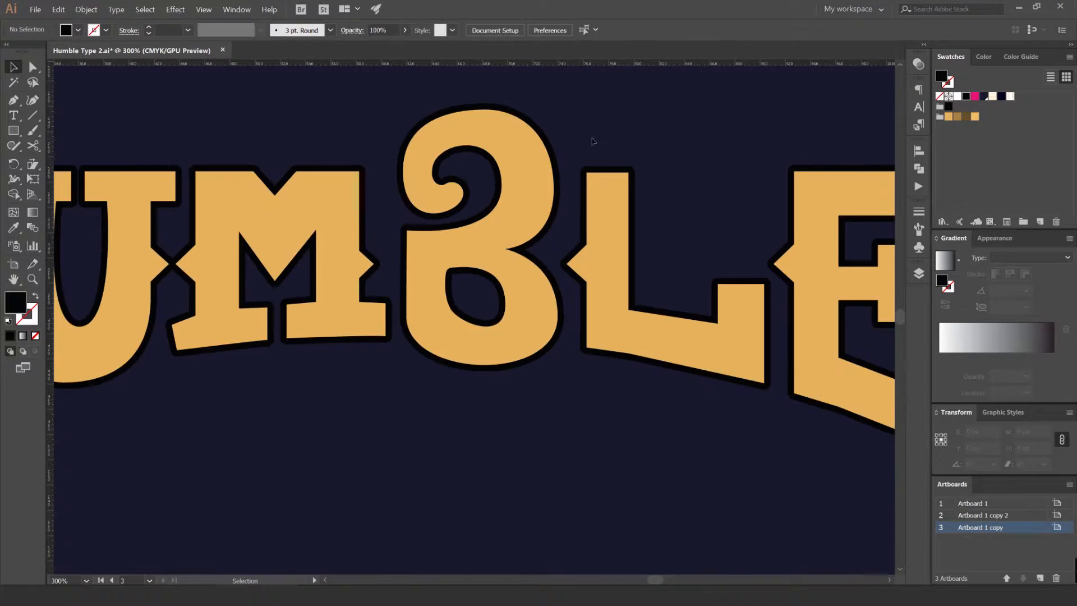
# - Offset the path of the gold HUMBLE lettering by 10 px with Round joins
pyautogui.click(489, 118)
pyautogui.click(86, 9)
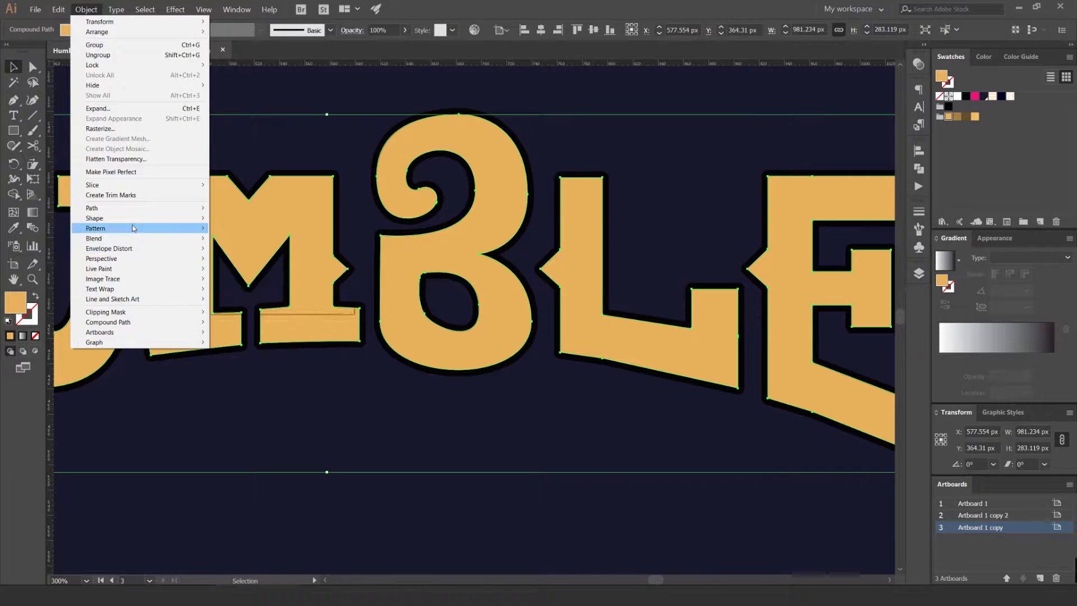
pyautogui.moveTo(137, 208)
pyautogui.click(239, 241)
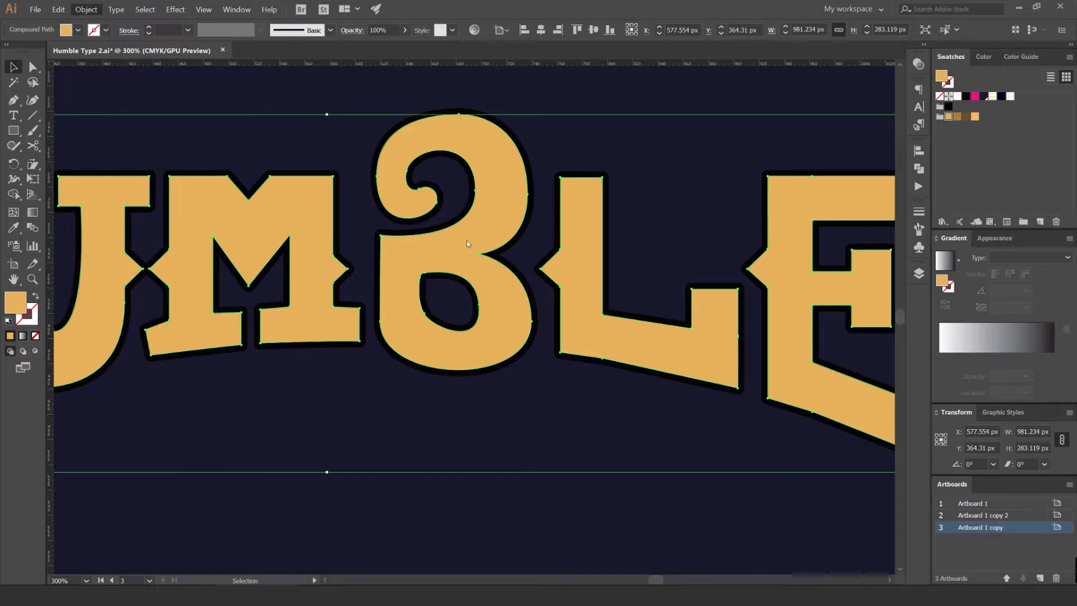
pyautogui.write('10')
pyautogui.click(714, 296)
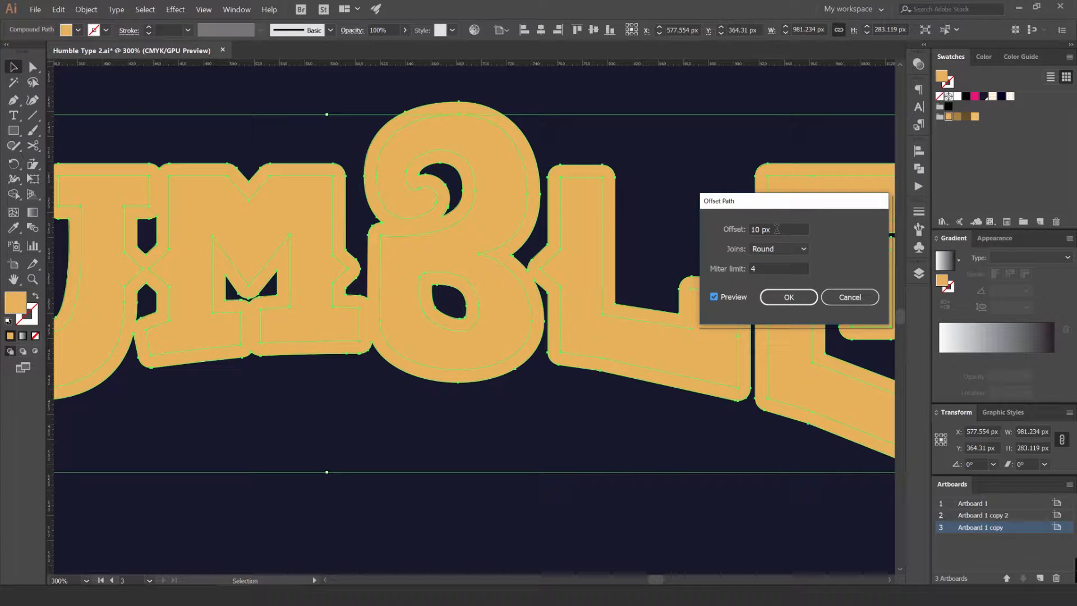
pyautogui.click(788, 296)
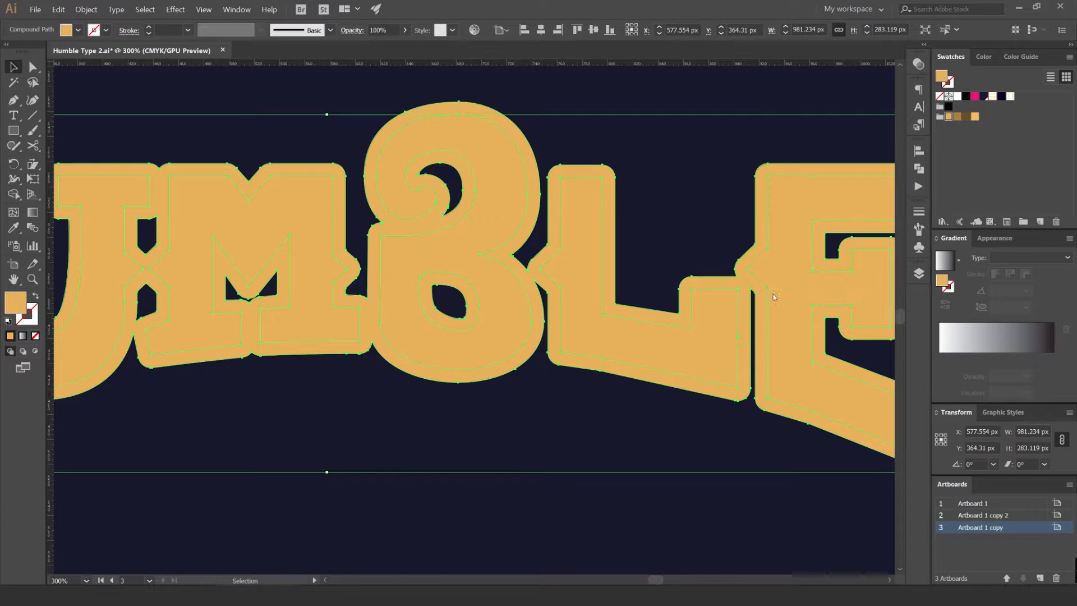
# - Fill the 10 px offset shape with the horizontal gold line pattern and place it behind the black outline
pyautogui.click(992, 98)
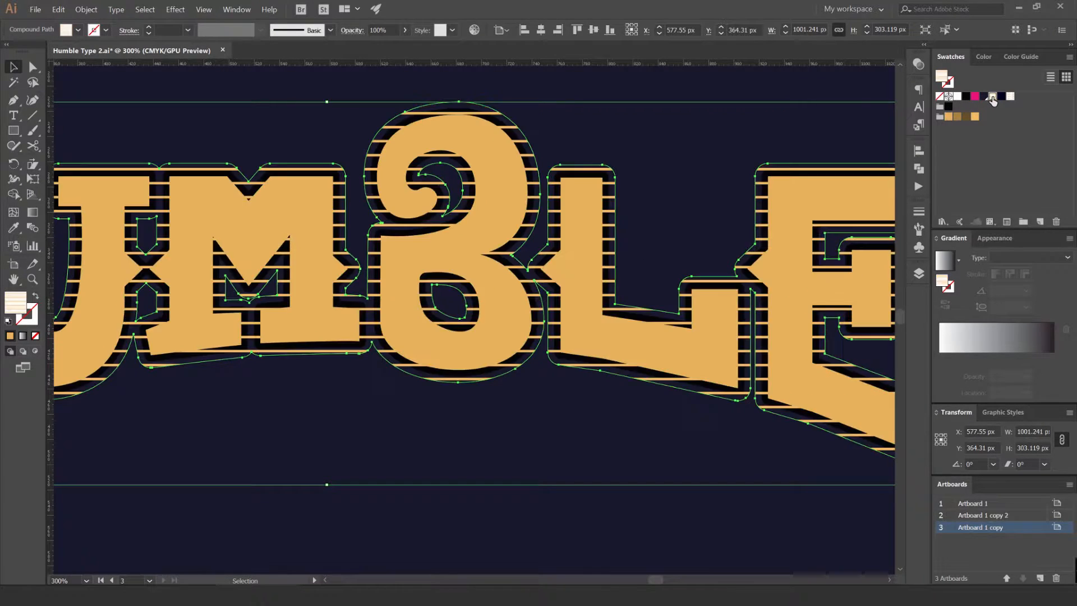
pyautogui.moveTo(768, 148); pyautogui.dragTo(507, 161)
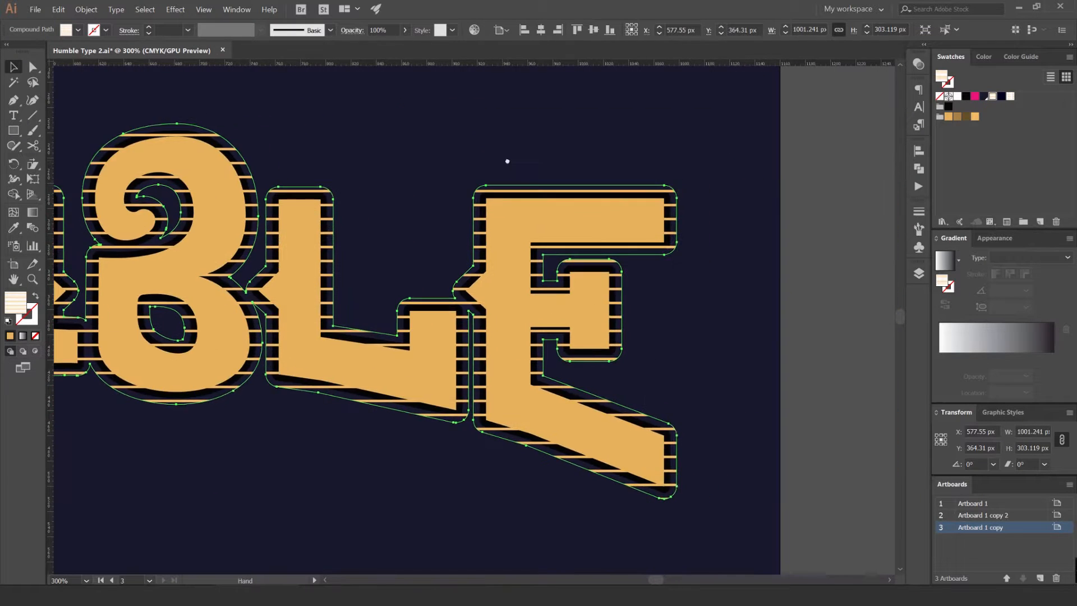
pyautogui.scroll(-3, 507, 162)
pyautogui.scroll(4, 446, 171)
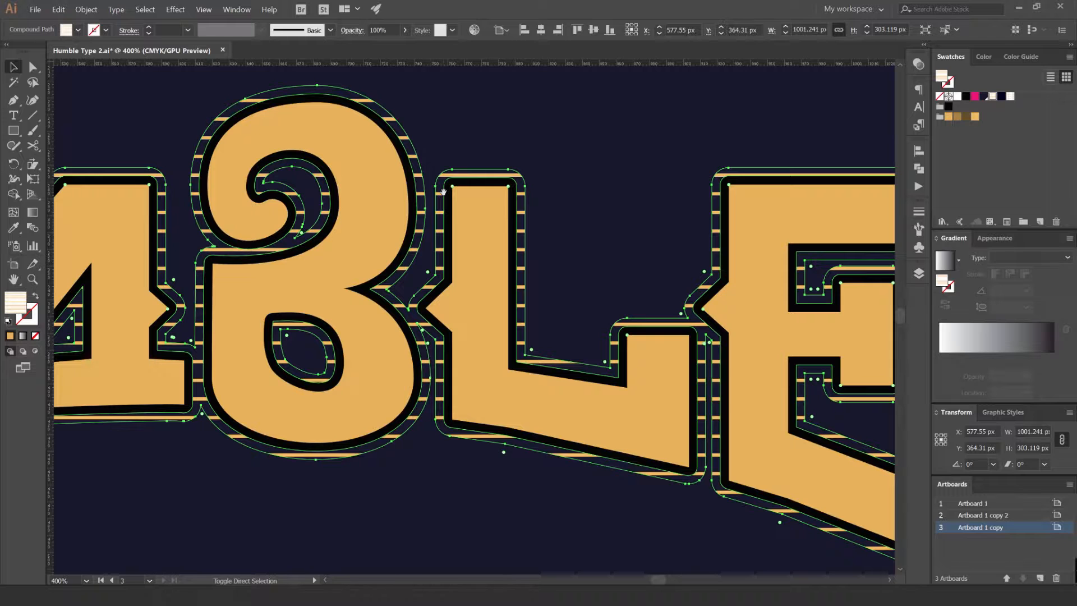
pyautogui.click(521, 123)
# - Recolor the black 5 px outline with the navy sampled from the background
pyautogui.click(397, 141)
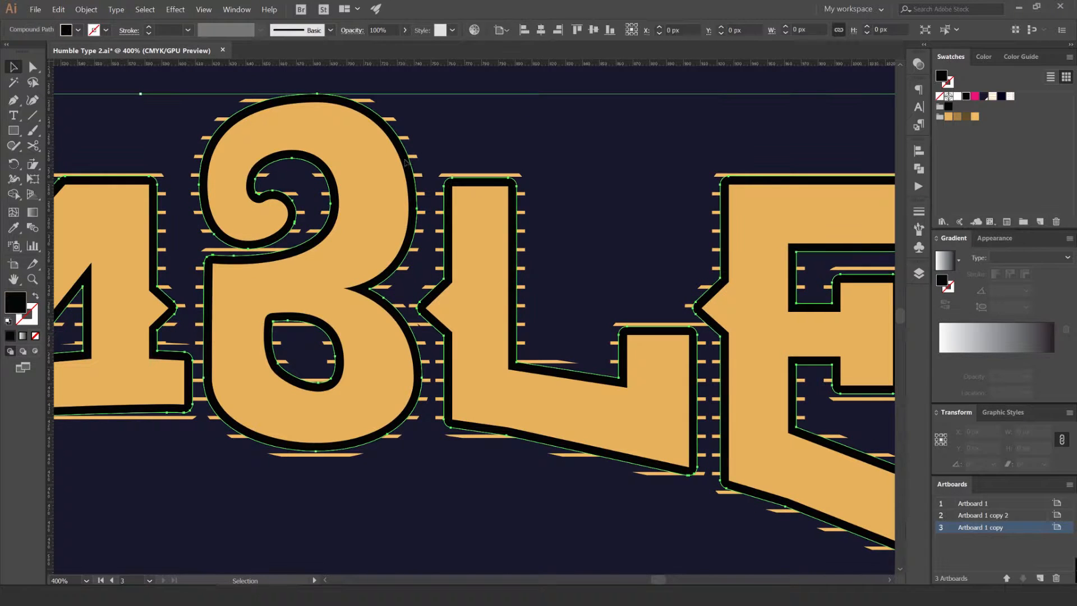
pyautogui.scroll(1, 404, 139)
pyautogui.scroll(2, 402, 142)
pyautogui.press('i')
pyautogui.click(571, 174)
pyautogui.press('v')
pyautogui.click(600, 172)
# - Examine the navy gap and the striped outline around the letter B up close, and the whole lettering from afar
pyautogui.scroll(-2, 426, 169)
pyautogui.scroll(5, 408, 166)
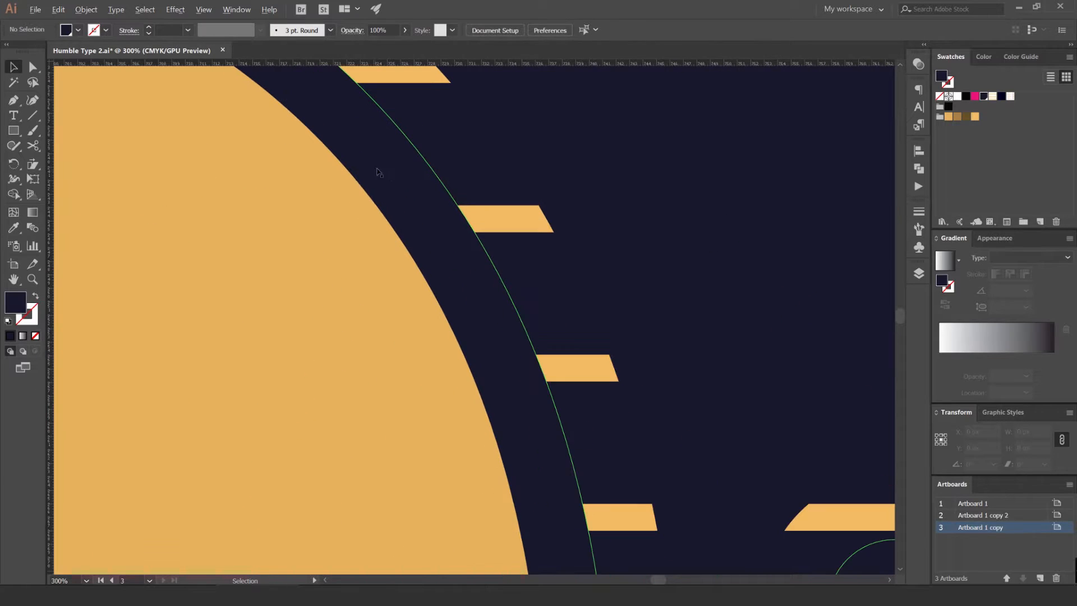
pyautogui.click(493, 209)
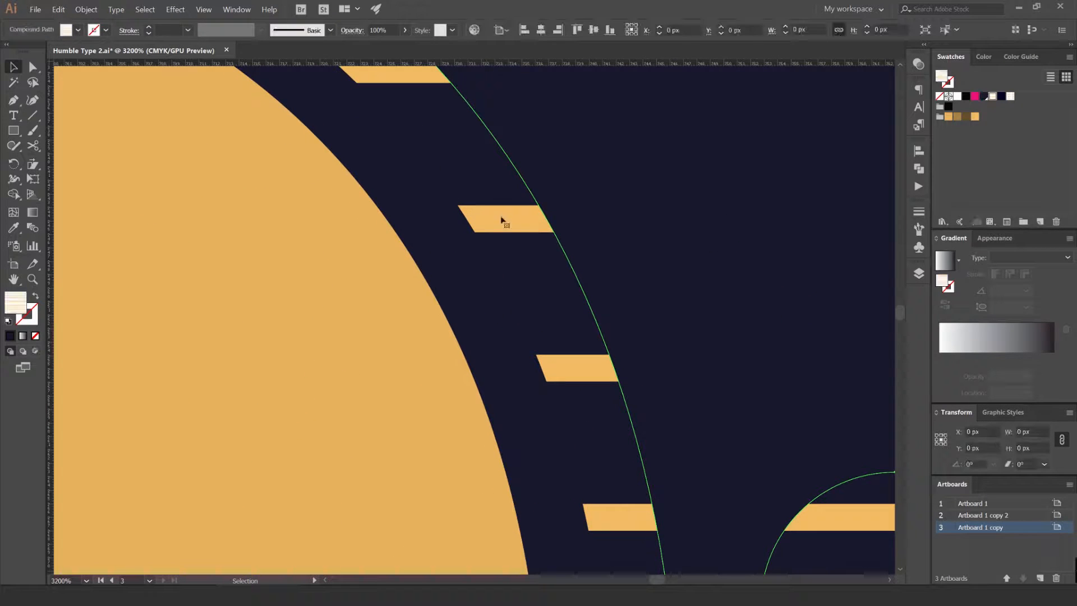
pyautogui.moveTo(516, 199); pyautogui.dragTo(592, 189)
pyautogui.scroll(-3, 612, 189)
pyautogui.scroll(5, 583, 196)
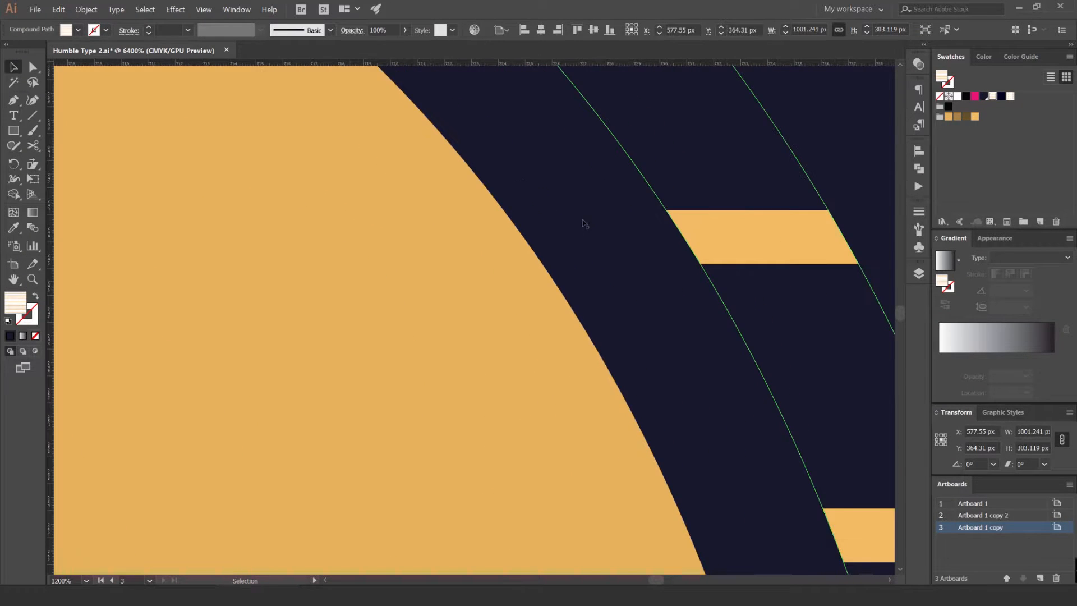
pyautogui.scroll(-10, 584, 223)
pyautogui.click(630, 203)
pyautogui.scroll(-5, 631, 203)
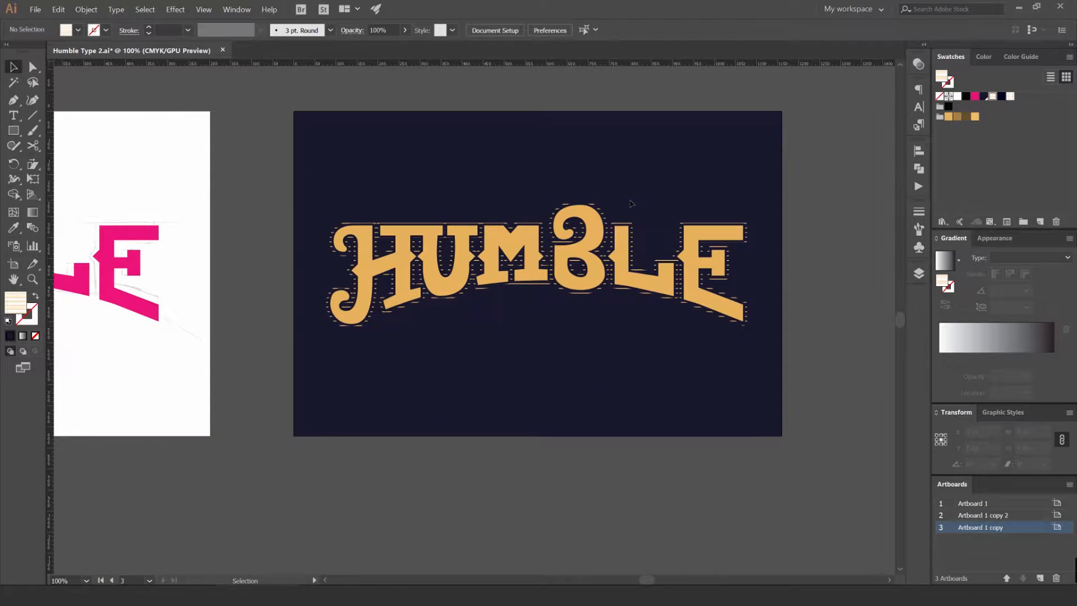
# - Try shifting the striped outline about 53 px right and 34 px up from the lettering, and undo the move
pyautogui.scroll(5, 562, 229)
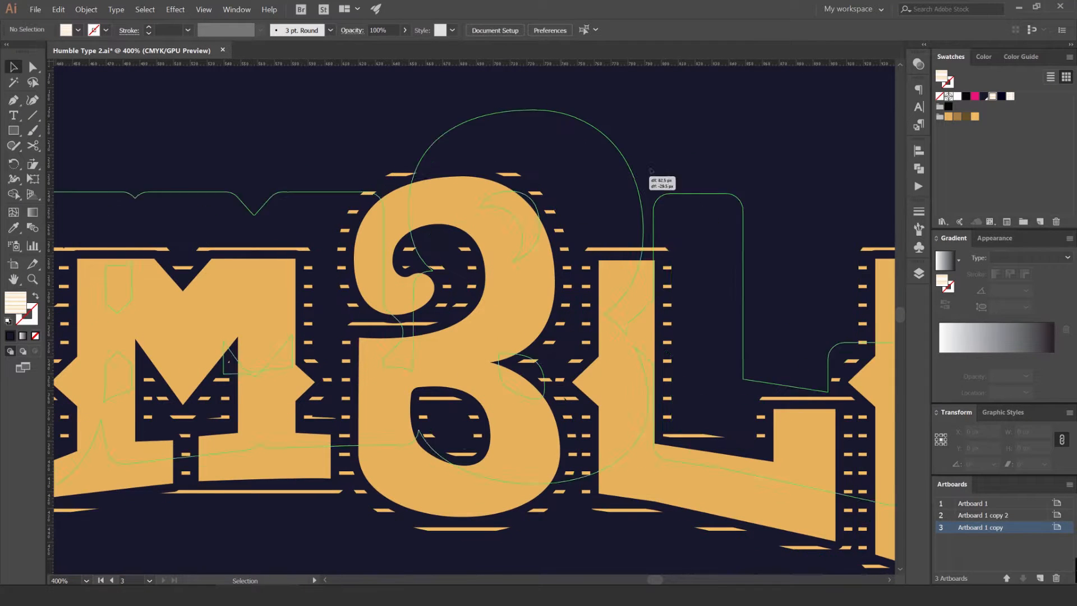
pyautogui.click(644, 180)
pyautogui.scroll(-2, 707, 176)
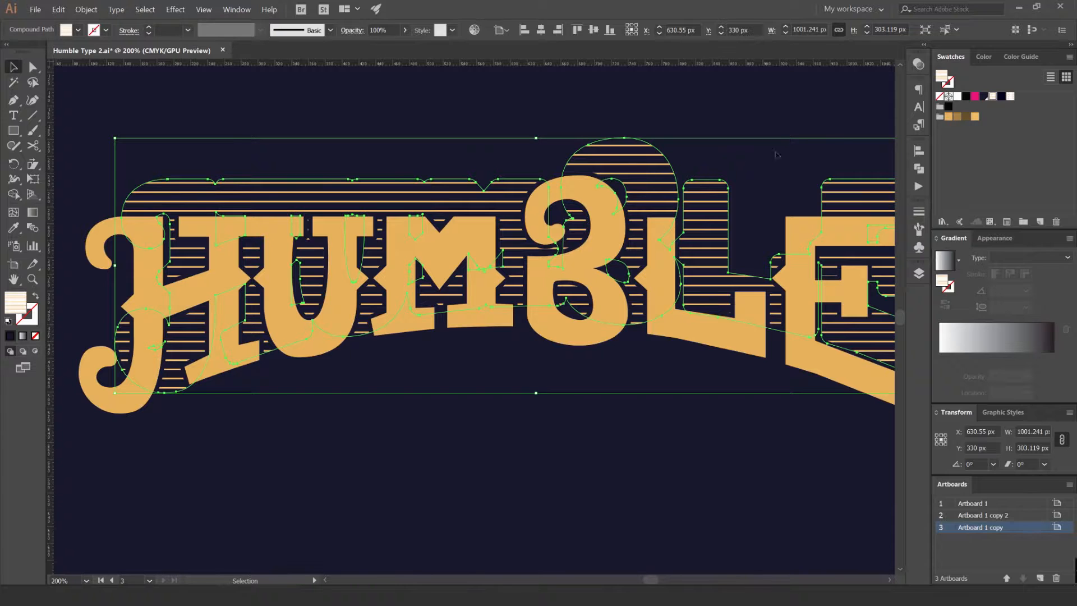
pyautogui.click(751, 146)
# - Draw a test rectangle about 1014 by 801 px beside the navy artboard, filled with the horizontal line pattern
pyautogui.scroll(-3, 348, 186)
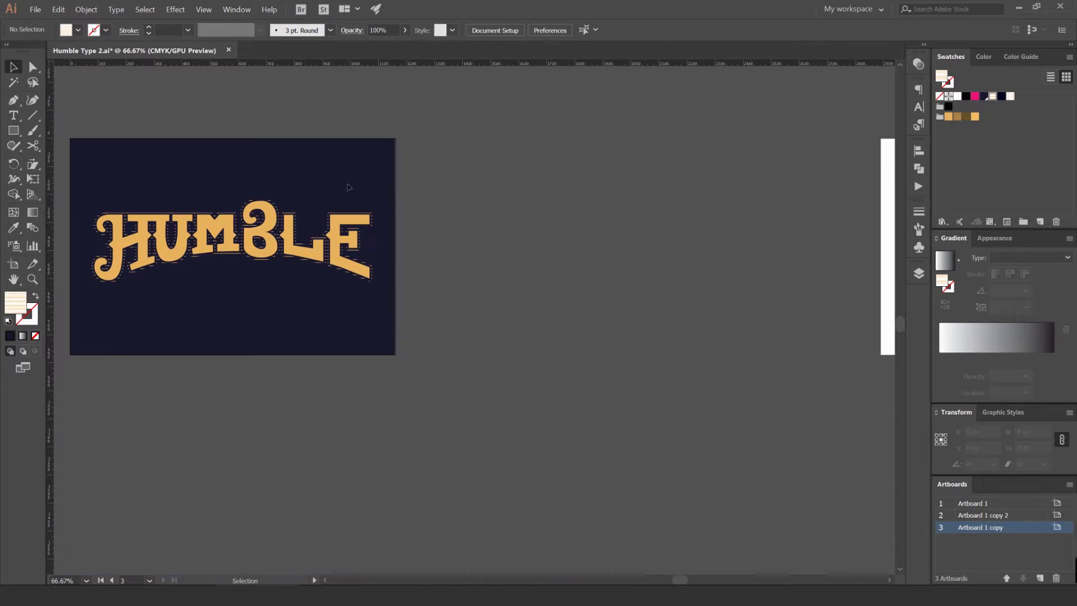
pyautogui.press('m')
pyautogui.moveTo(426, 174); pyautogui.dragTo(712, 402)
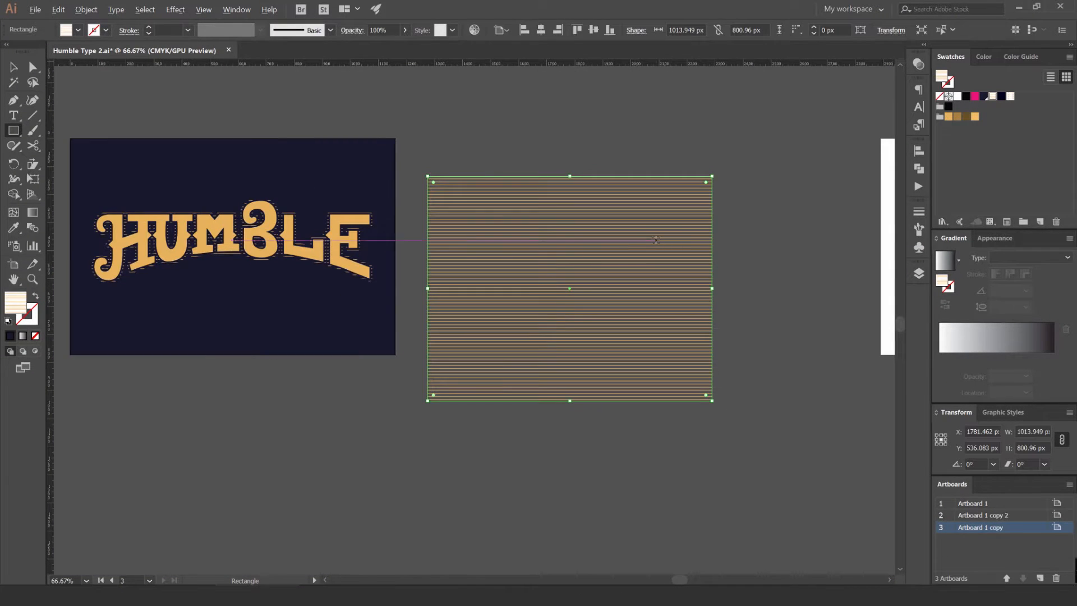
pyautogui.scroll(5, 648, 240)
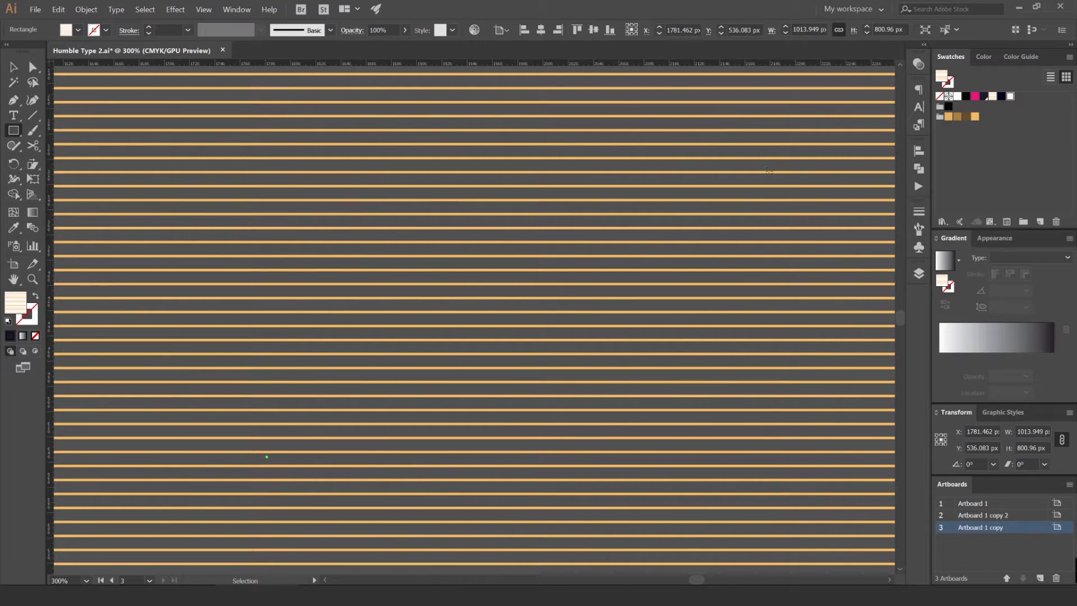
# - Try the other light pattern swatch as the test rectangle's fill, and delete the rectangle
pyautogui.click(1010, 96)
pyautogui.scroll(-5, 711, 180)
pyautogui.press('v')
pyautogui.click(759, 134)
pyautogui.scroll(1, 628, 190)
pyautogui.scroll(1, 627, 190)
pyautogui.click(627, 190)
pyautogui.press('Delete')
# - Start scaling the striped outline around the lettering, with only its pattern transformed, not the object, and the preview on
pyautogui.moveTo(344, 197); pyautogui.dragTo(462, 148)
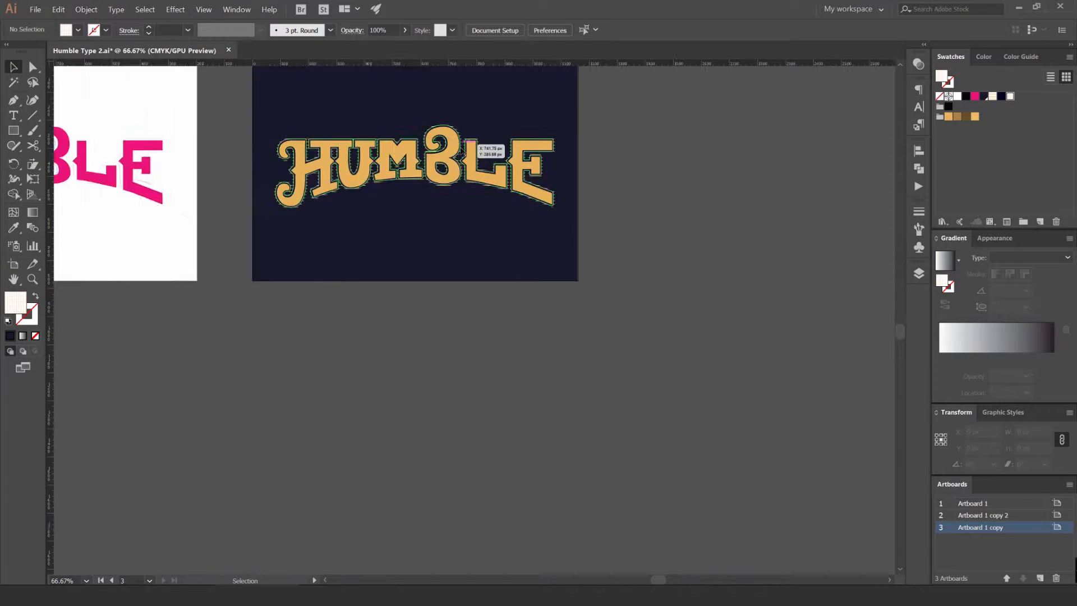
pyautogui.scroll(5, 472, 143)
pyautogui.click(509, 161)
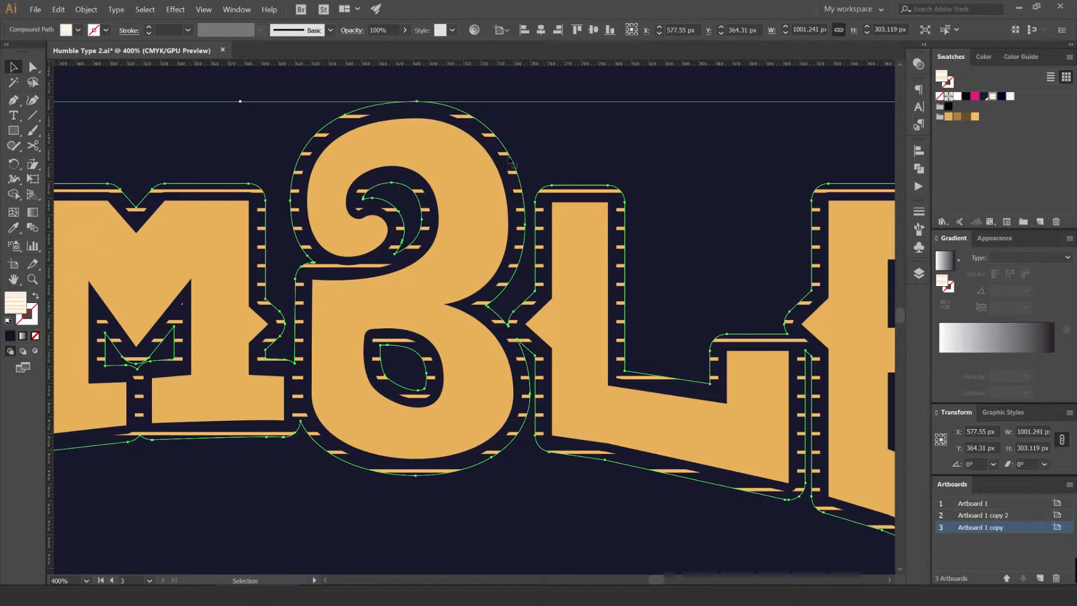
pyautogui.click(87, 10)
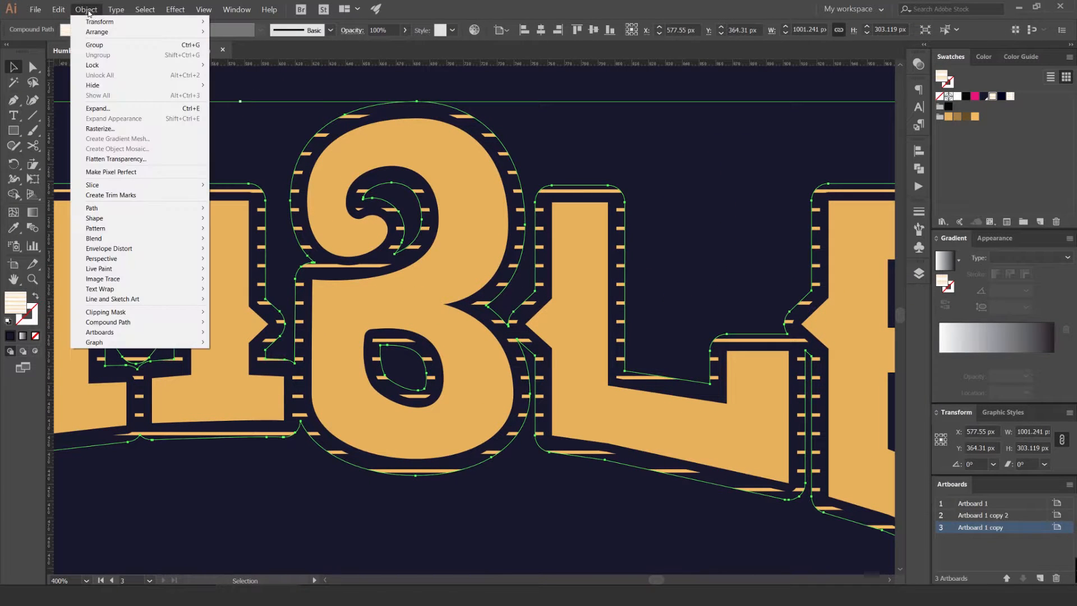
pyautogui.moveTo(117, 23)
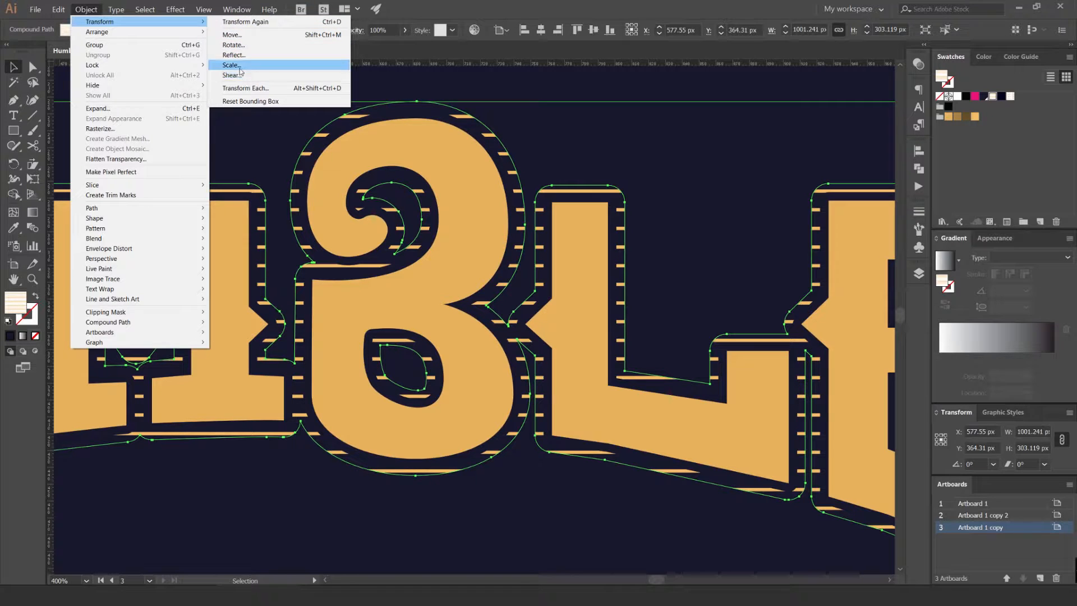
pyautogui.click(239, 67)
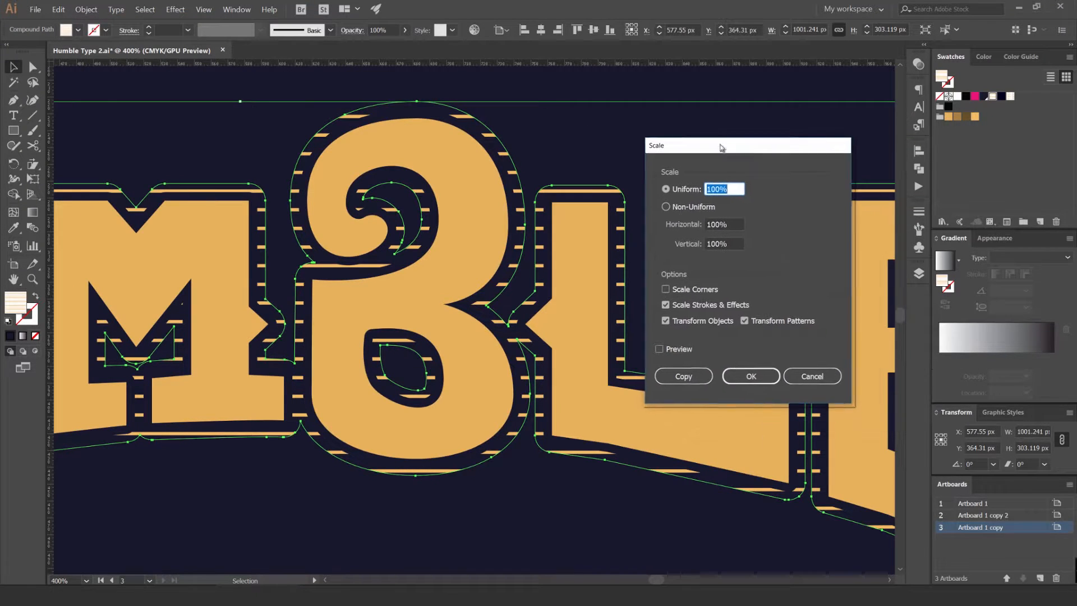
pyautogui.click(664, 319)
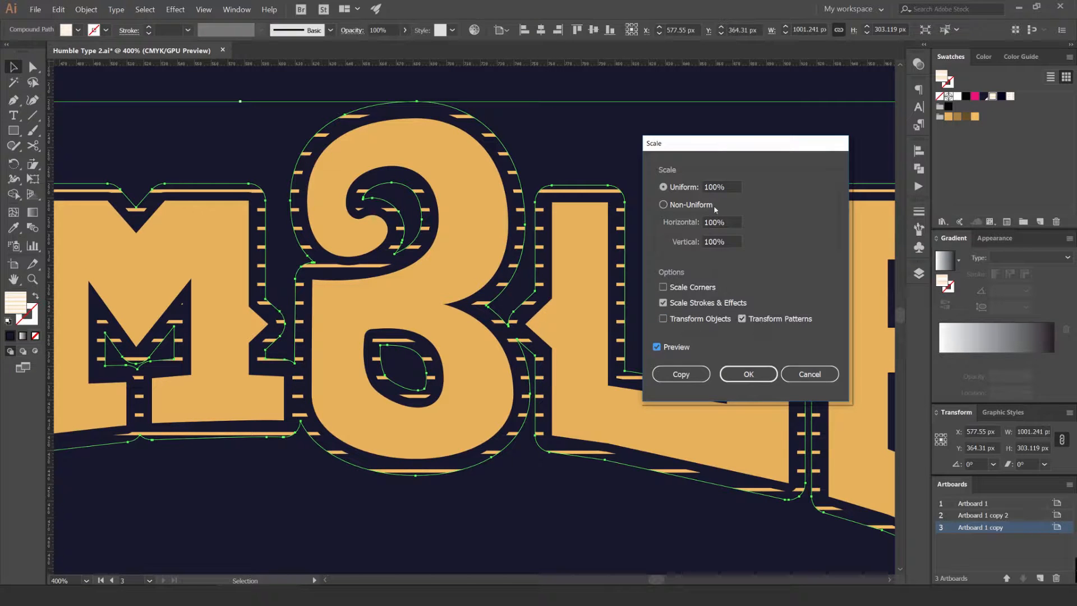
# - Preview the outline's line pattern at uniform scales of 60%, 120%, 40% and 20%
pyautogui.hotkey('shift', 'Up')
pyautogui.hotkey('shift', 'Down')
pyautogui.hotkey('shift', 'Down')
pyautogui.hotkey('shift', 'Down')
pyautogui.hotkey('shift', 'Down')
pyautogui.hotkey('shift', 'Down')
pyautogui.hotkey('shift', 'Down')
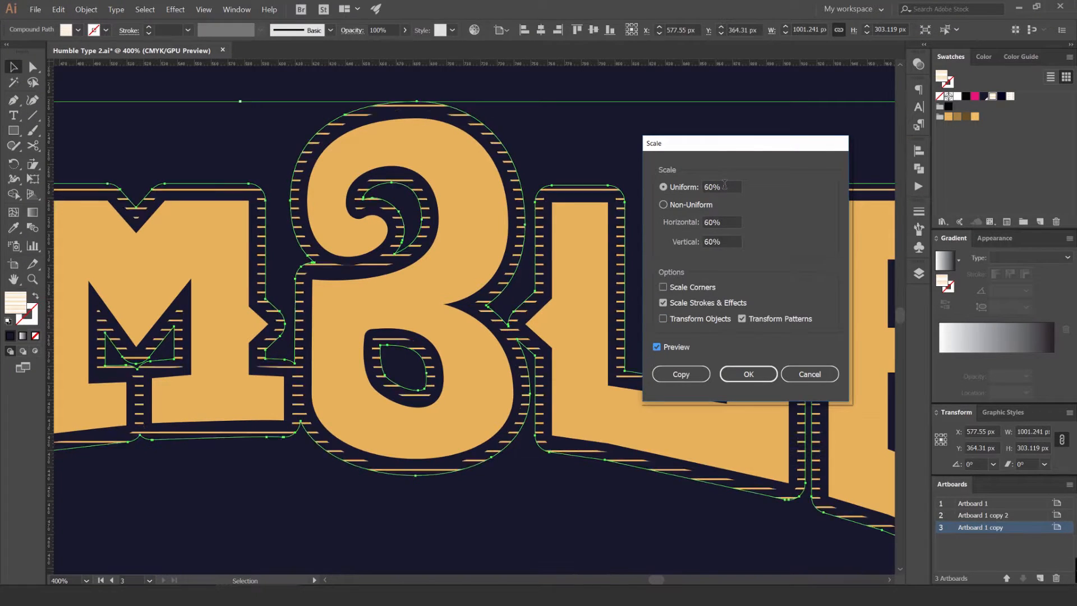
pyautogui.hotkey('shift', 'Up')
pyautogui.hotkey('shift', 'Up')
pyautogui.hotkey('shift', 'Up')
pyautogui.hotkey('shift', 'Up')
pyautogui.hotkey('shift', 'Up')
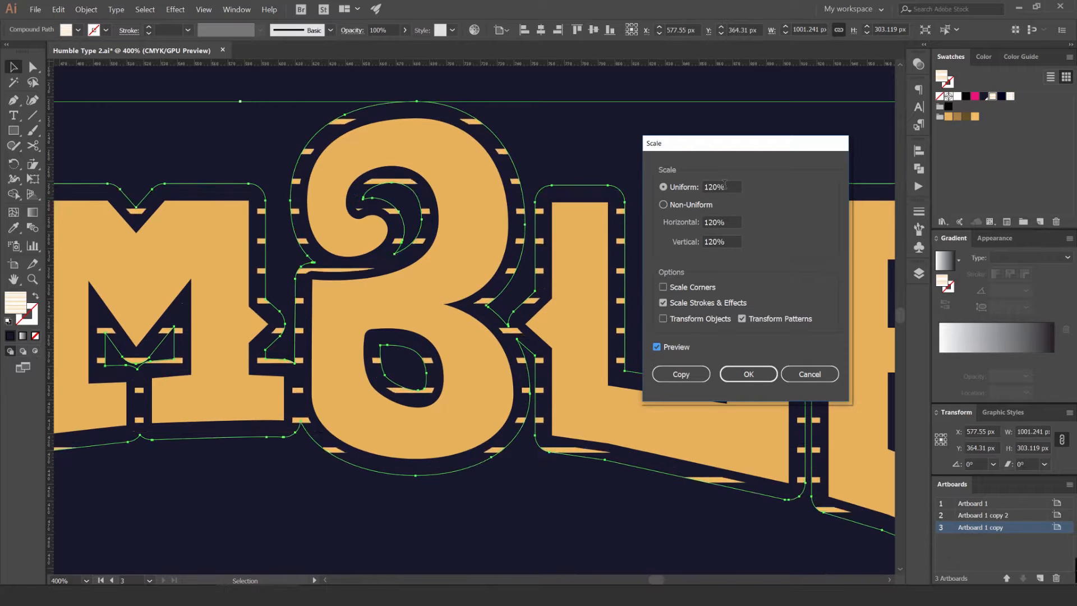
pyautogui.hotkey('shift', 'Down')
pyautogui.hotkey('shift', 'Down')
pyautogui.hotkey('shift', 'Down')
pyautogui.hotkey('shift', 'Down')
pyautogui.hotkey('shift', 'Down')
pyautogui.hotkey('shift', 'Down')
pyautogui.hotkey('shift', 'Down')
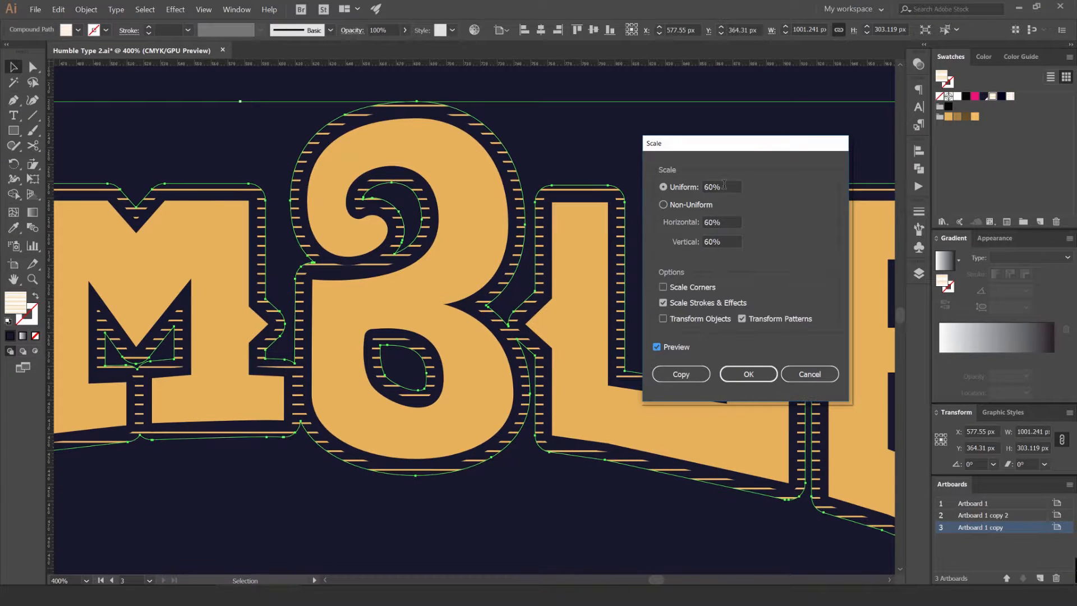
pyautogui.hotkey('shift', 'Up')
pyautogui.hotkey('shift', 'Up')
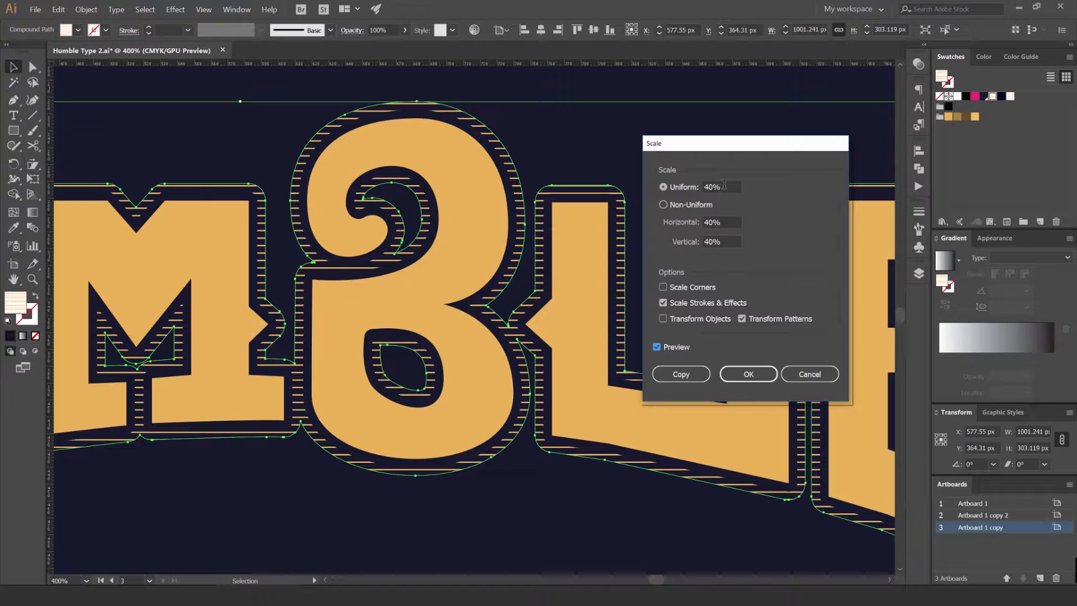
pyautogui.hotkey('shift', 'Down')
pyautogui.hotkey('shift', 'Down')
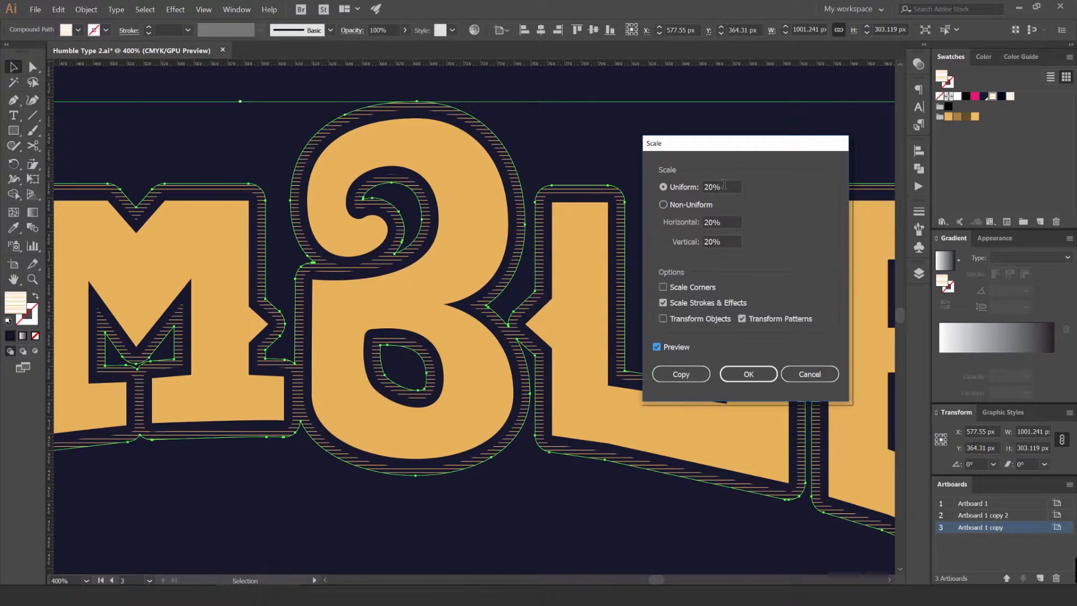
# - Scale the outline's line pattern uniformly to 35% and apply it
pyautogui.press('Up')
pyautogui.press('Up')
pyautogui.press('Up')
pyautogui.hotkey('shift', 'Up')
pyautogui.hotkey('shift', 'Up')
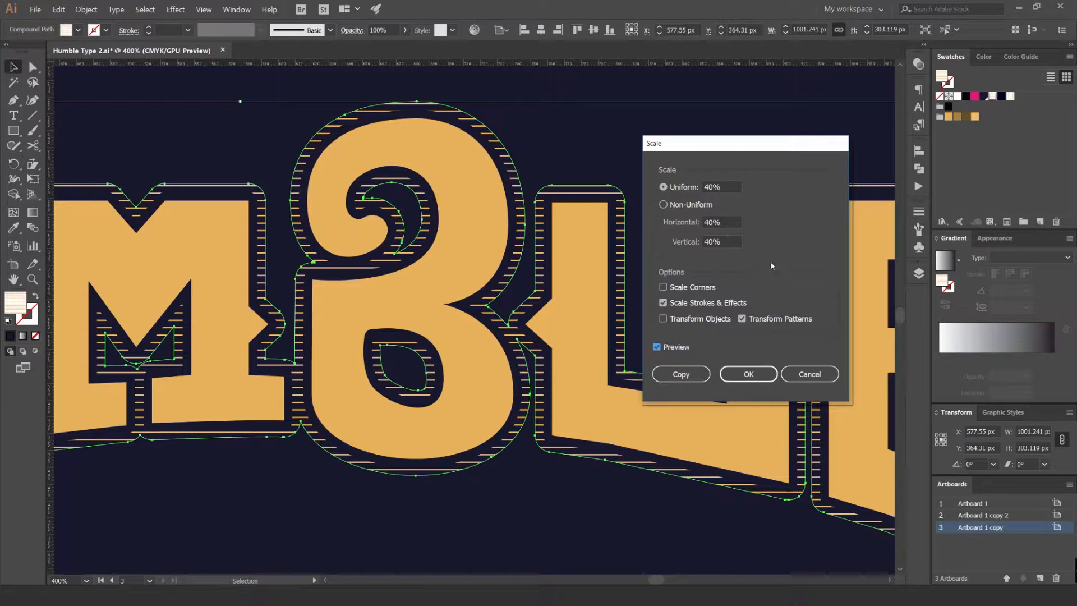
pyautogui.press('Down')
pyautogui.press('Down')
pyautogui.press('Down')
pyautogui.press('Down')
pyautogui.press('Down')
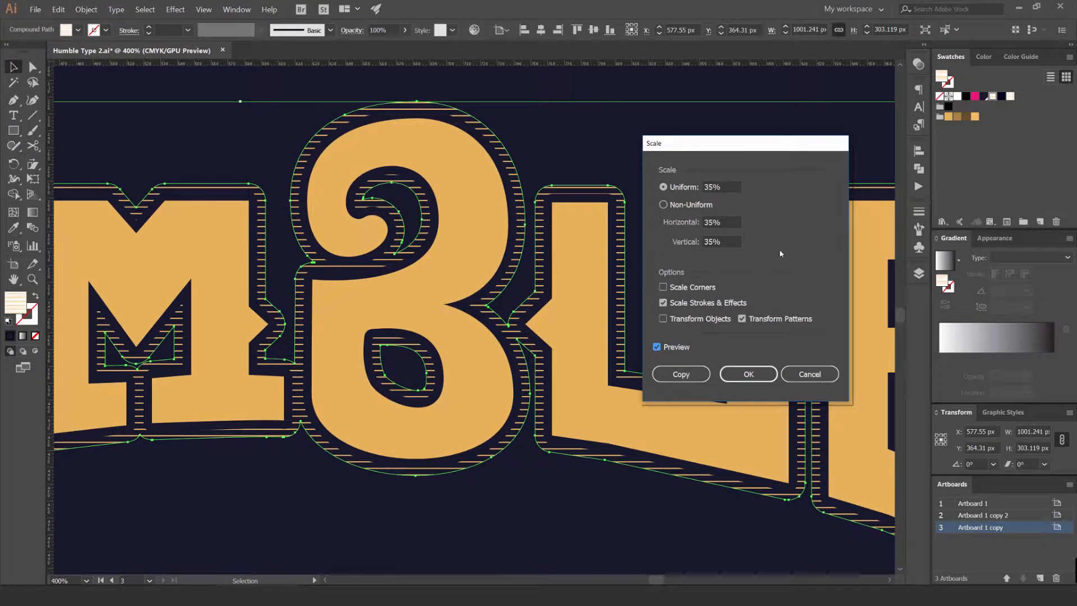
pyautogui.click(742, 376)
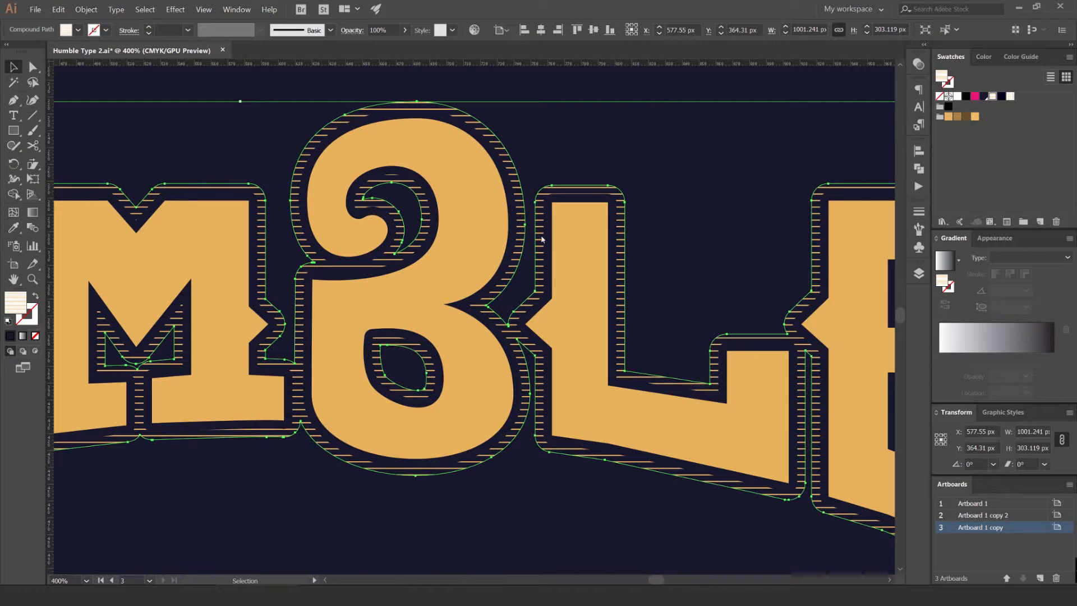
# - Compare the striped outline before and after the pattern scaling, around the letter B and across the whole lettering
pyautogui.hotkey('ctrl', '0')
pyautogui.scroll(5, 520, 220)
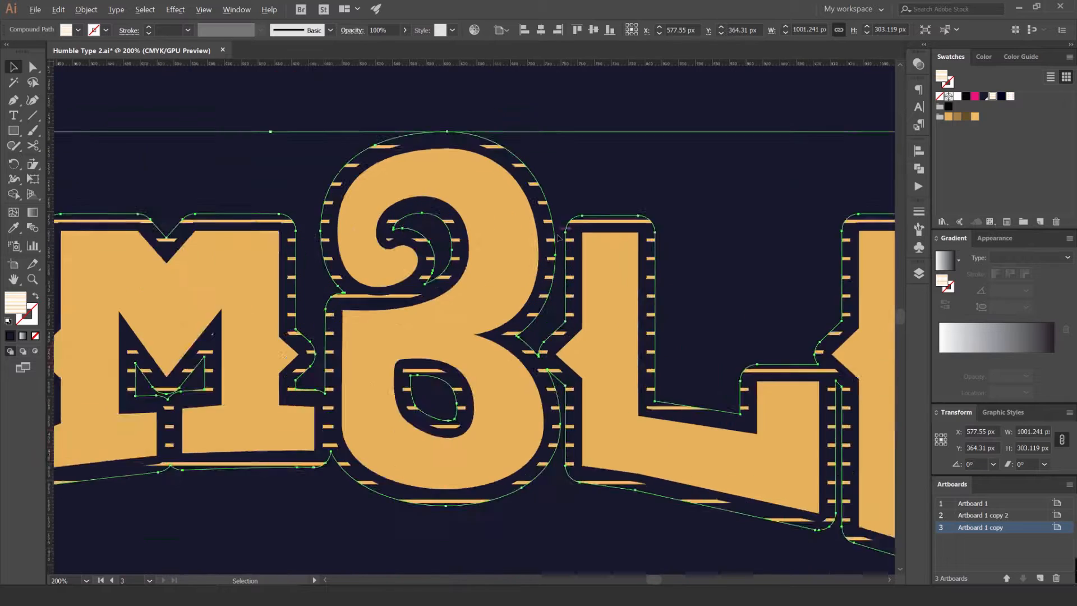
pyautogui.scroll(1, 565, 228)
pyautogui.scroll(-1, 553, 241)
pyautogui.scroll(-3, 554, 241)
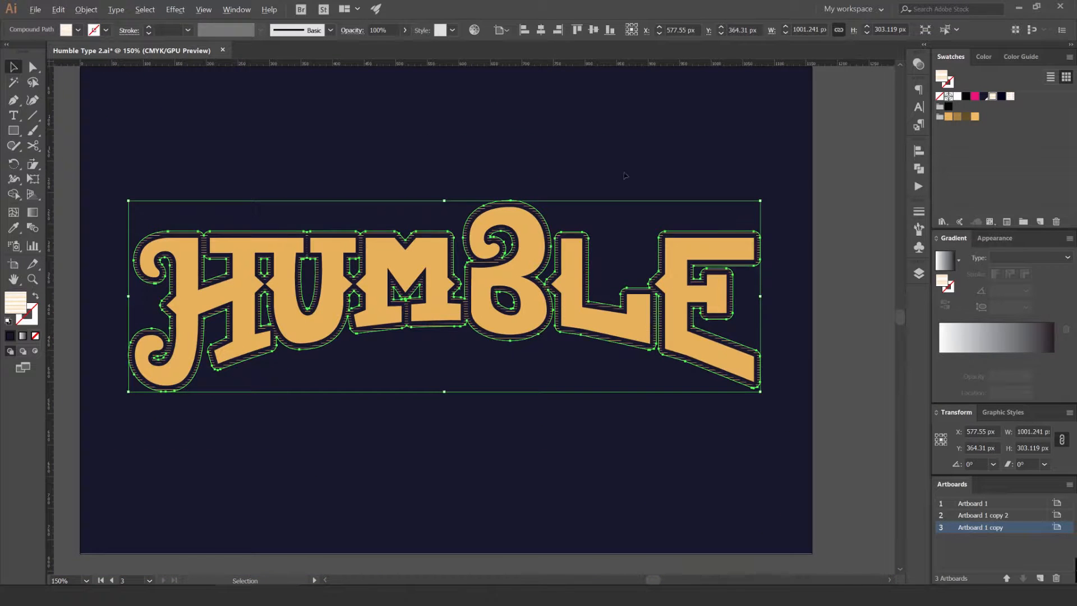
pyautogui.scroll(2, 516, 163)
pyautogui.moveTo(604, 221); pyautogui.dragTo(558, 167)
# - Start rotating only the outline's line pattern, not the object, and preview it at 20°, -20° and 30°
pyautogui.click(86, 10)
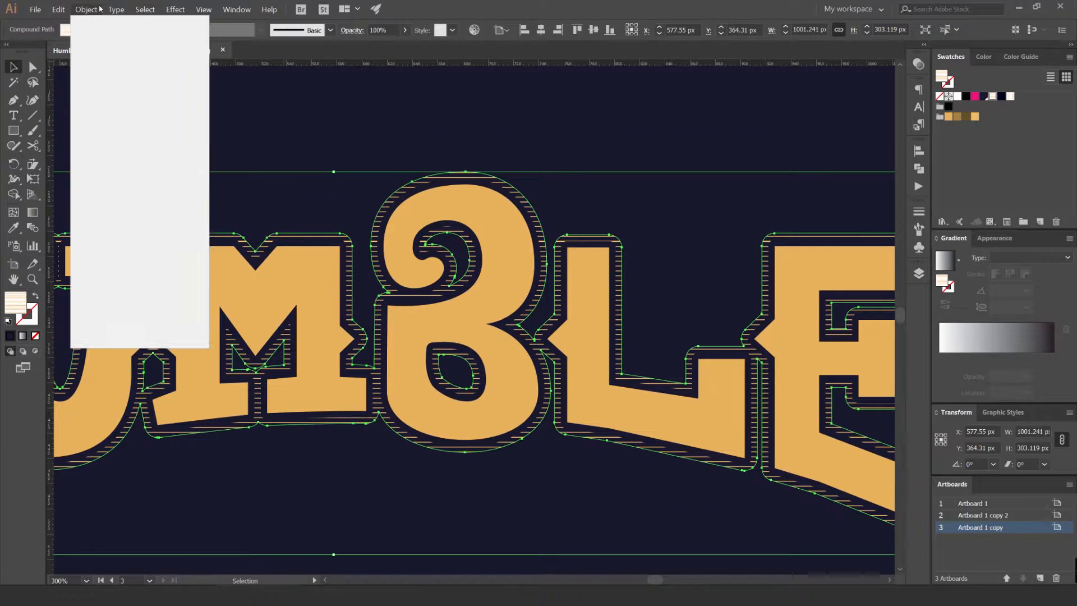
pyautogui.moveTo(94, 22)
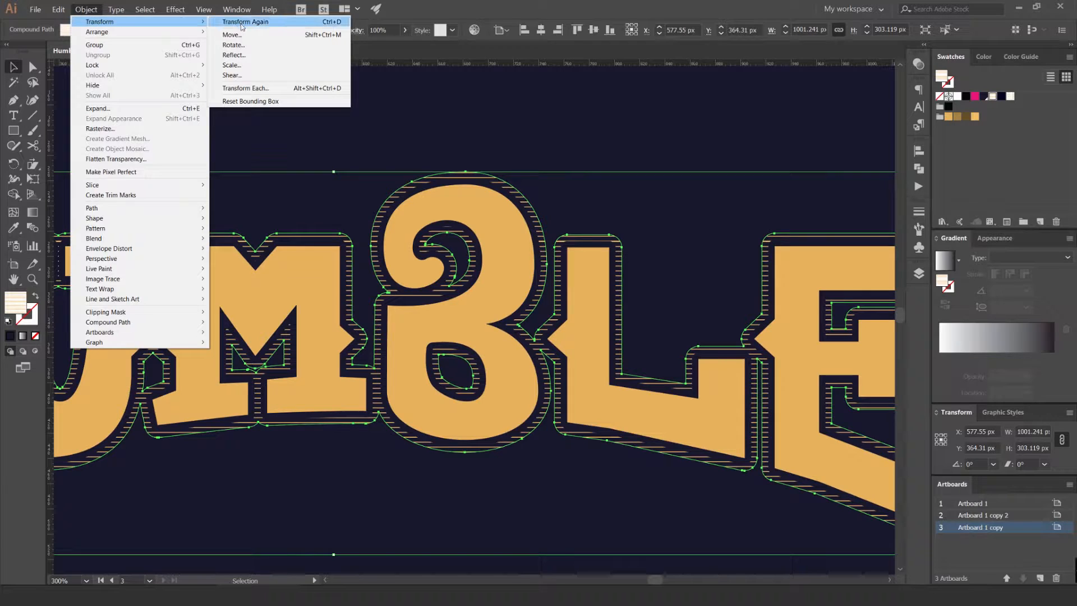
pyautogui.click(233, 45)
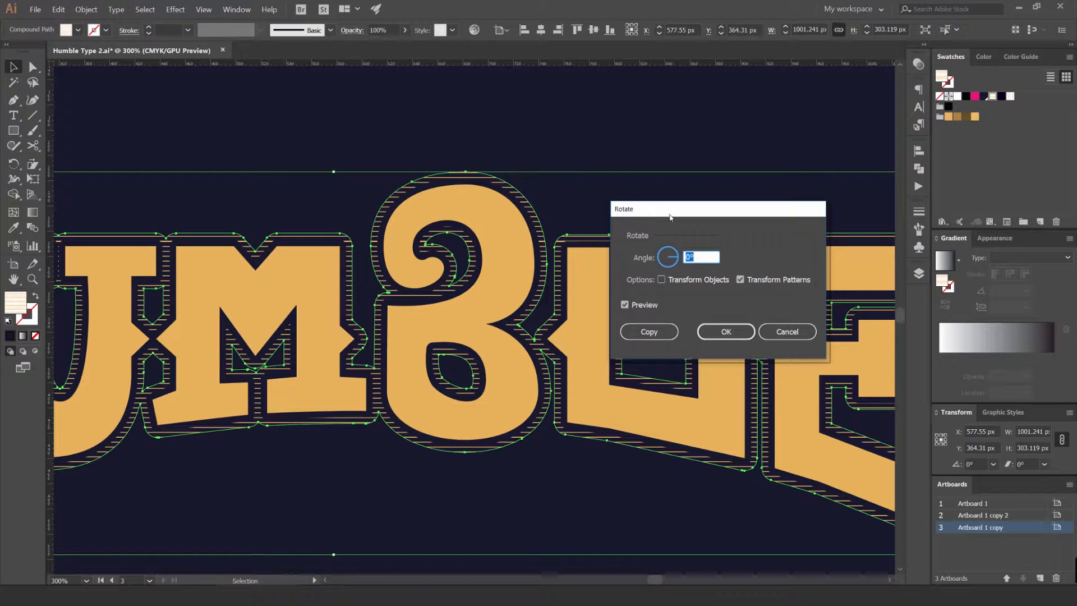
pyautogui.hotkey('shift', 'Up')
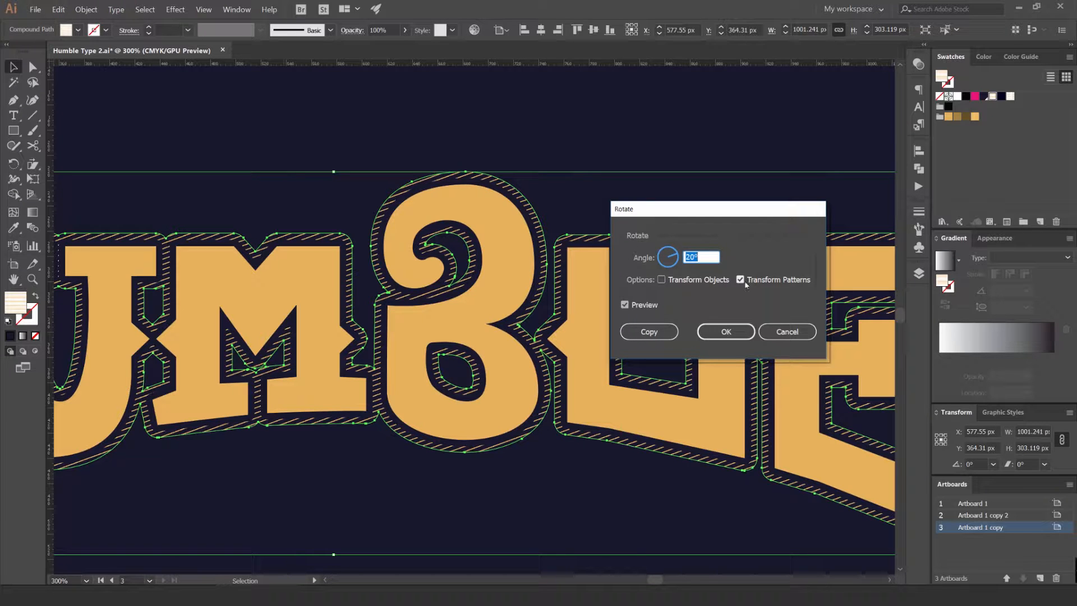
pyautogui.hotkey('shift', 'Down')
pyautogui.hotkey('shift', 'Down')
pyautogui.hotkey('shift', 'Down')
pyautogui.hotkey('shift', 'Down')
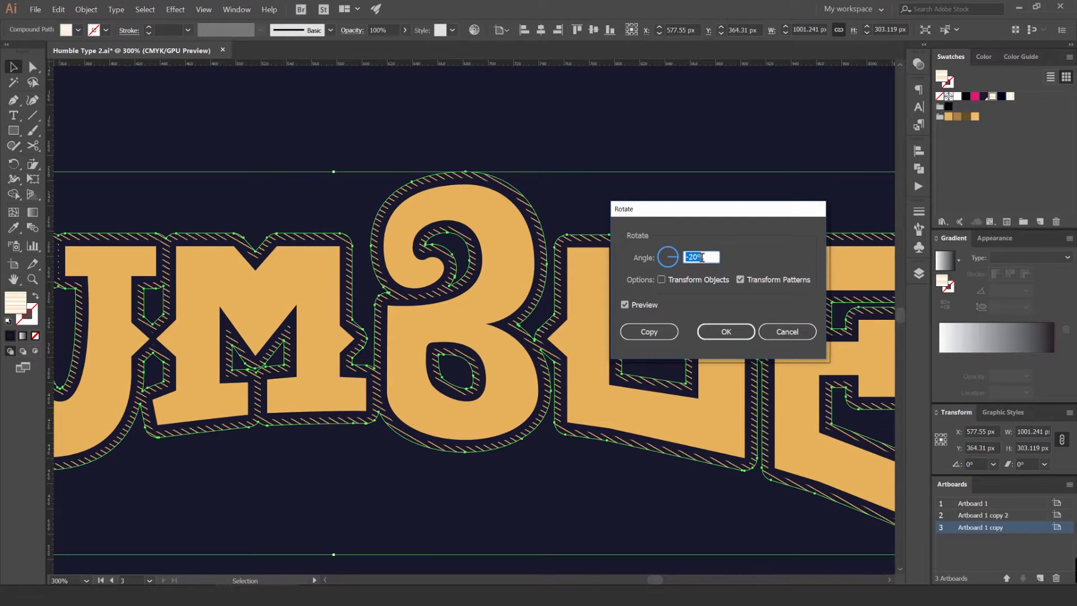
pyautogui.hotkey('shift', 'Up')
pyautogui.hotkey('shift', 'Up')
pyautogui.hotkey('shift', 'Up')
pyautogui.hotkey('shift', 'Up')
pyautogui.hotkey('shift', 'Up')
pyautogui.hotkey('shift', 'Up')
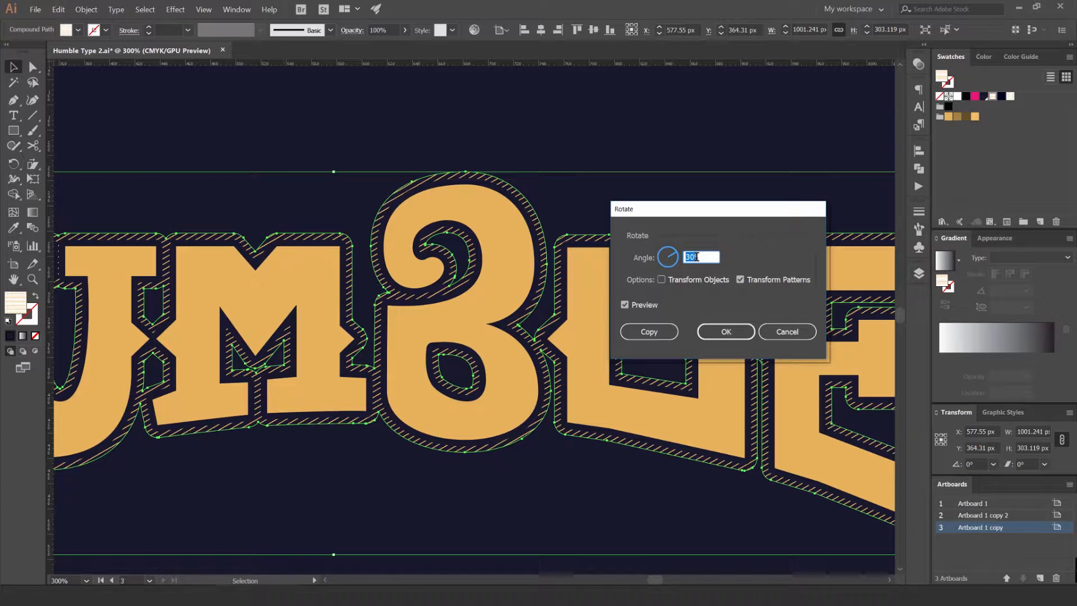
# - Set the pattern rotation to about -40° and apply it to the outline
pyautogui.hotkey('shift', 'Down')
pyautogui.hotkey('shift', 'Down')
pyautogui.hotkey('shift', 'Down')
pyautogui.hotkey('shift', 'Down')
pyautogui.hotkey('shift', 'Down')
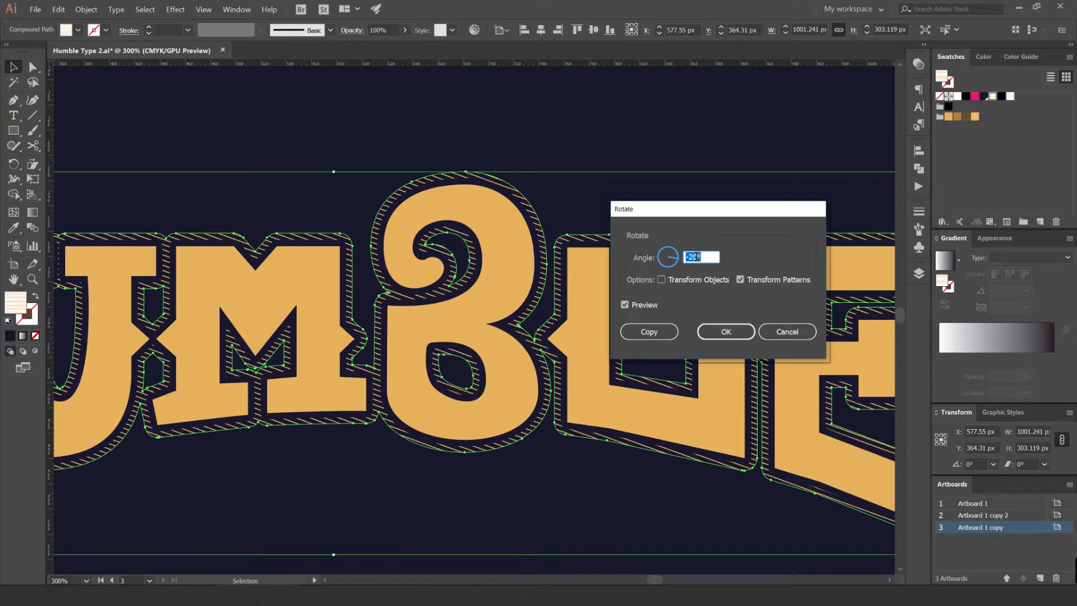
pyautogui.hotkey('shift', 'Down')
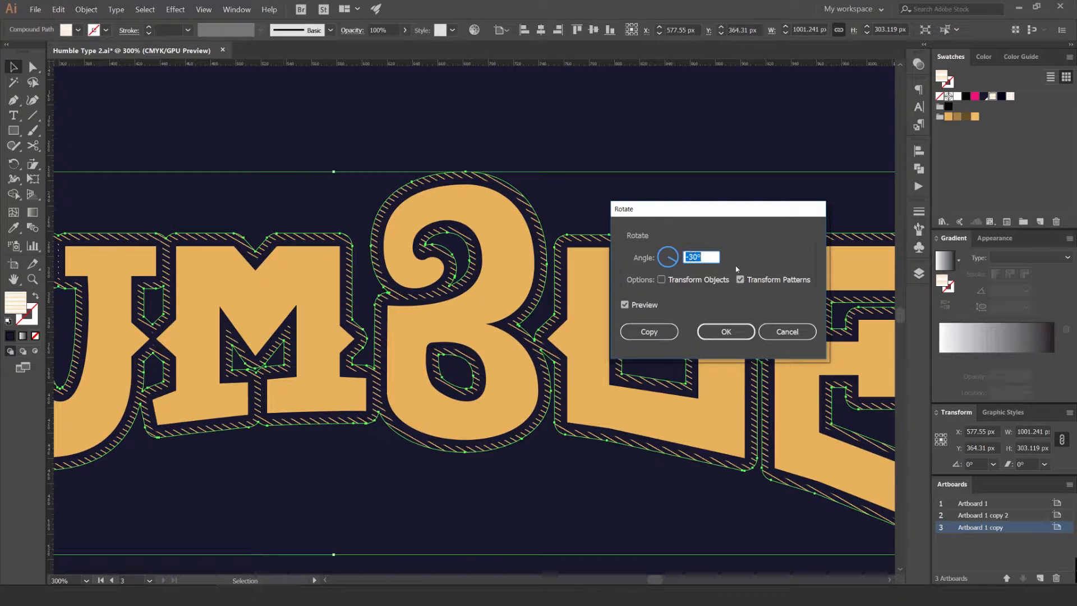
pyautogui.hotkey('shift', 'Down')
pyautogui.click(725, 331)
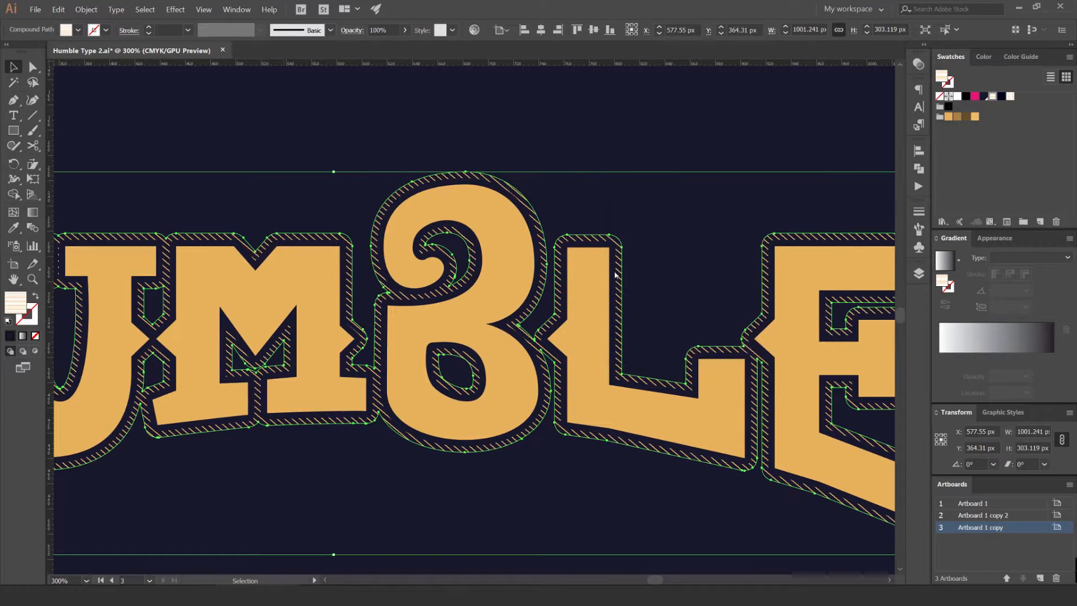
# - Examine the diagonal stripes around the letters up close and the whole lettering from afar
pyautogui.click(605, 173)
pyautogui.scroll(-4, 605, 173)
pyautogui.scroll(6, 516, 191)
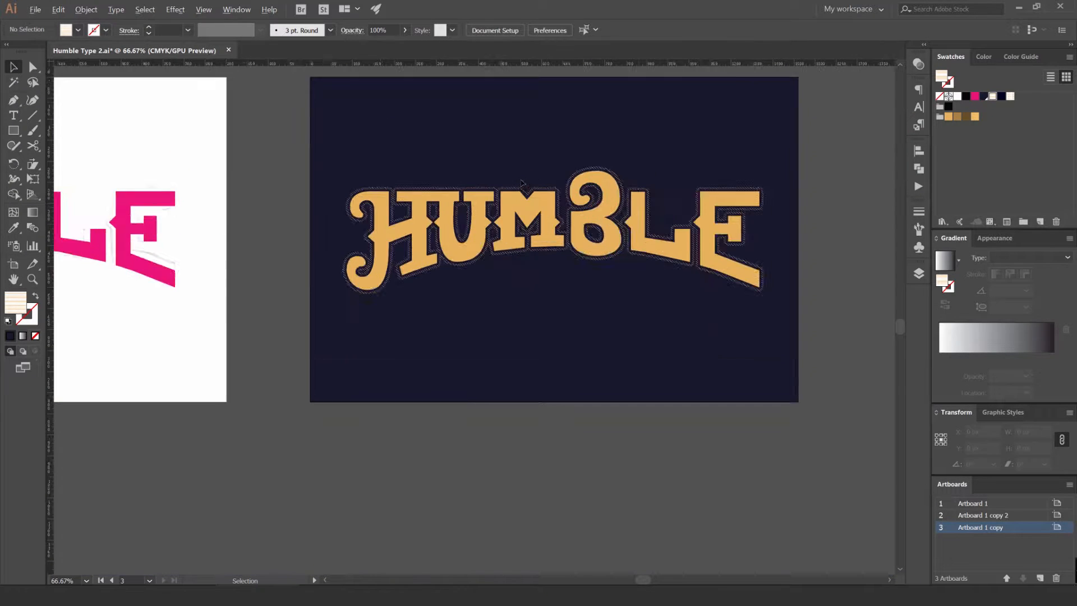
pyautogui.scroll(-3, 515, 191)
pyautogui.scroll(3, 505, 193)
pyautogui.scroll(-3, 462, 204)
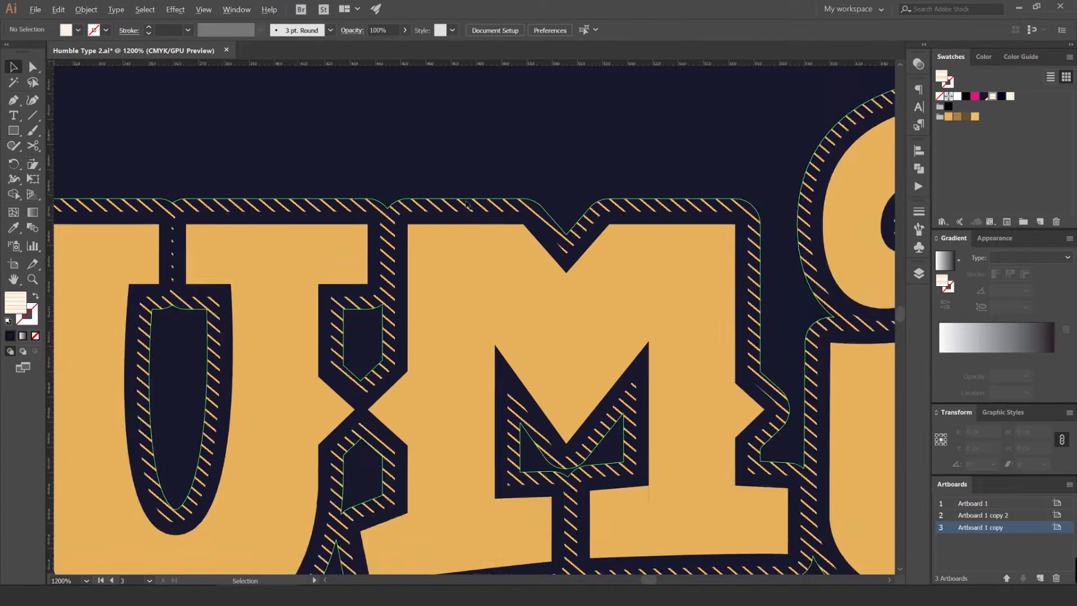
pyautogui.scroll(-5, 462, 204)
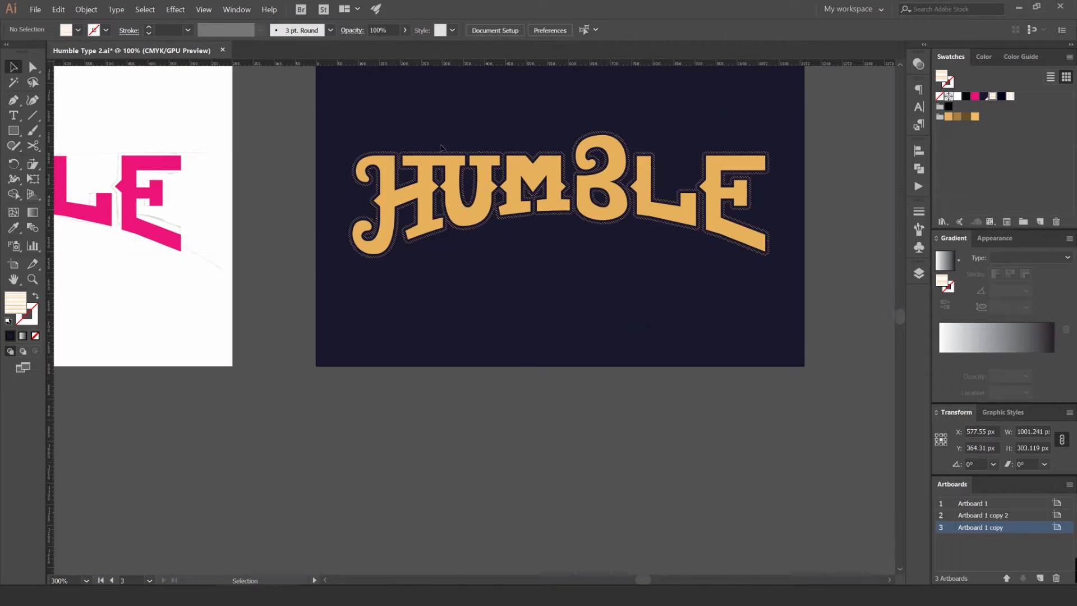
pyautogui.scroll(5, 362, 153)
# - Shift the striped outline 10 px right and 10 px down behind the gold lettering, and deselect it
pyautogui.click(464, 148)
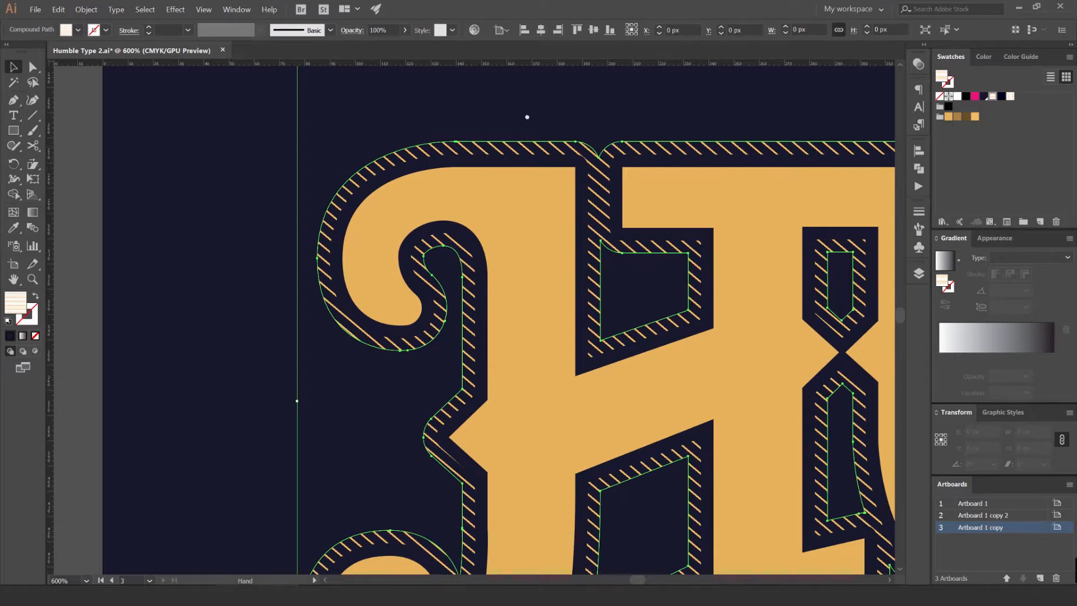
pyautogui.moveTo(545, 123); pyautogui.dragTo(395, 102)
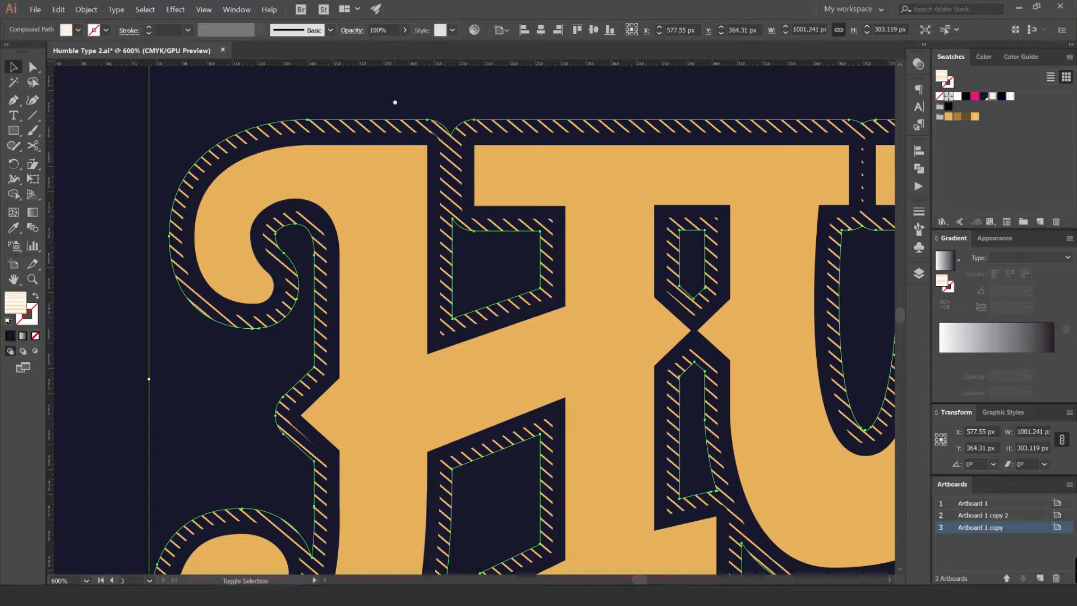
pyautogui.hotkey('shift', 'Right')
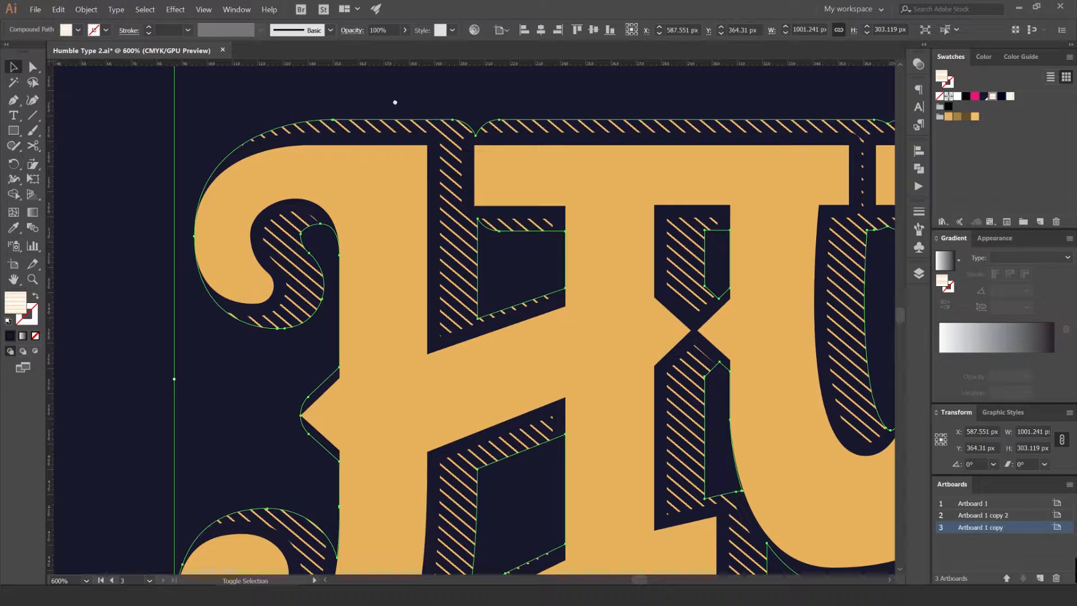
pyautogui.hotkey('shift', 'Down')
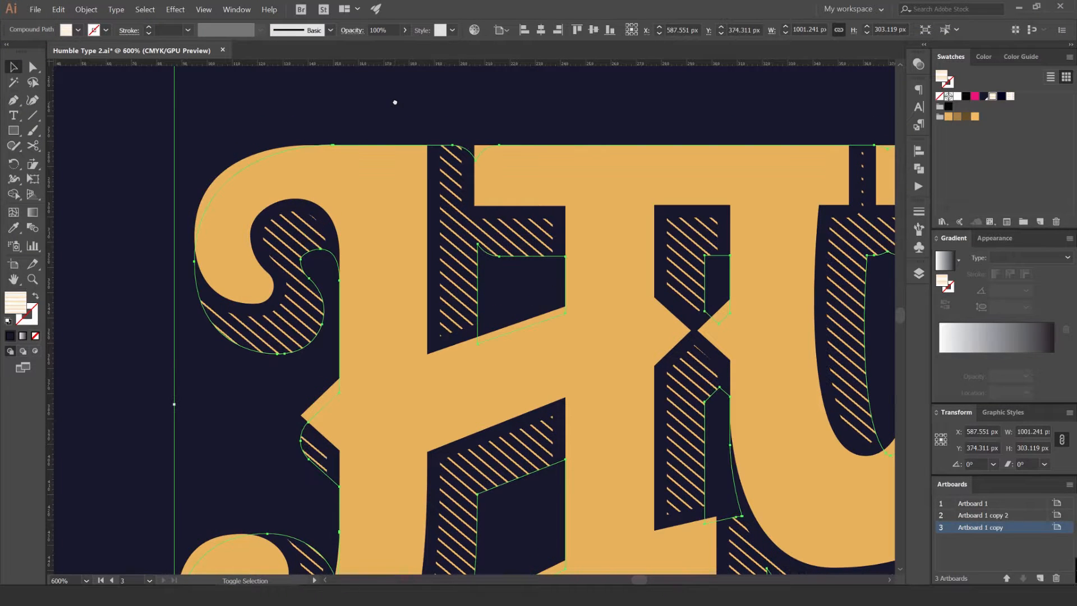
pyautogui.click(453, 123)
# - Examine the offset striped shadow around the letter B up close and behind the whole lettering from afar
pyautogui.scroll(-6, 458, 124)
pyautogui.moveTo(502, 116); pyautogui.dragTo(489, 117)
pyautogui.scroll(6, 580, 153)
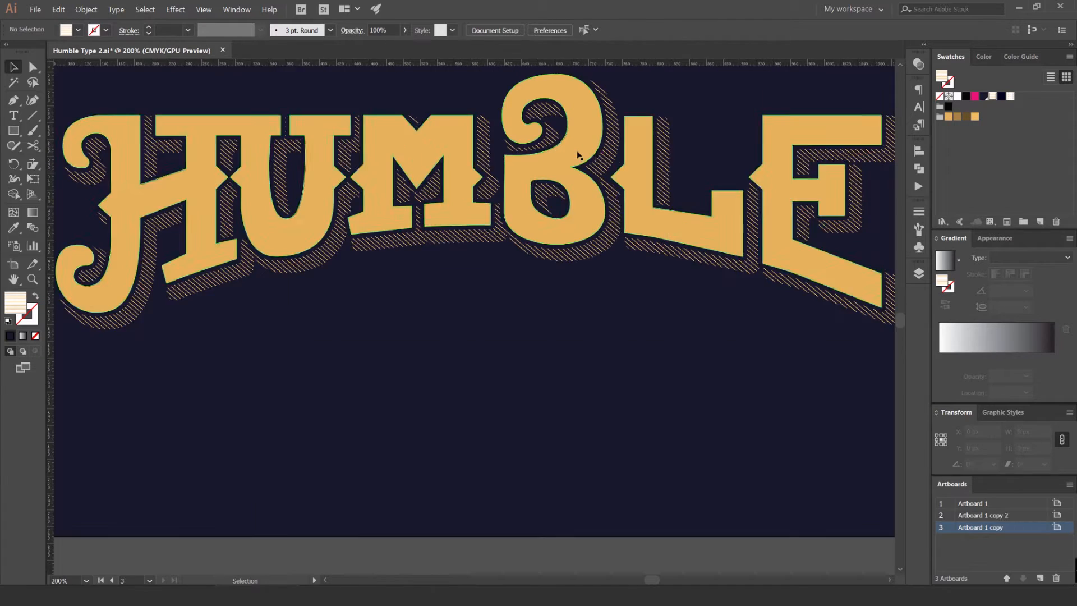
pyautogui.moveTo(627, 170); pyautogui.dragTo(569, 217)
pyautogui.scroll(2, 569, 217)
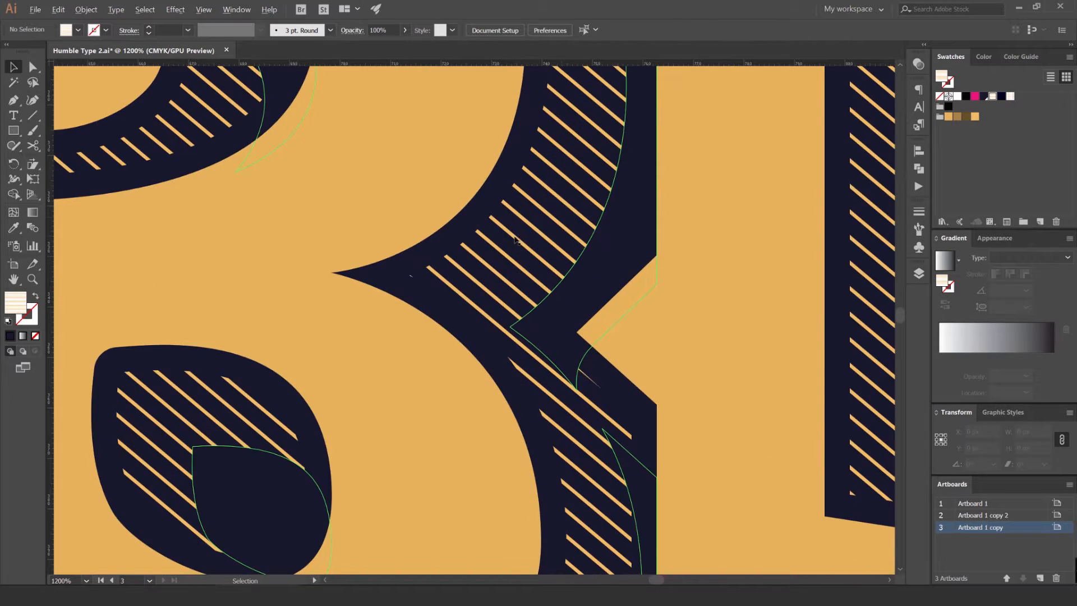
pyautogui.scroll(-7, 517, 240)
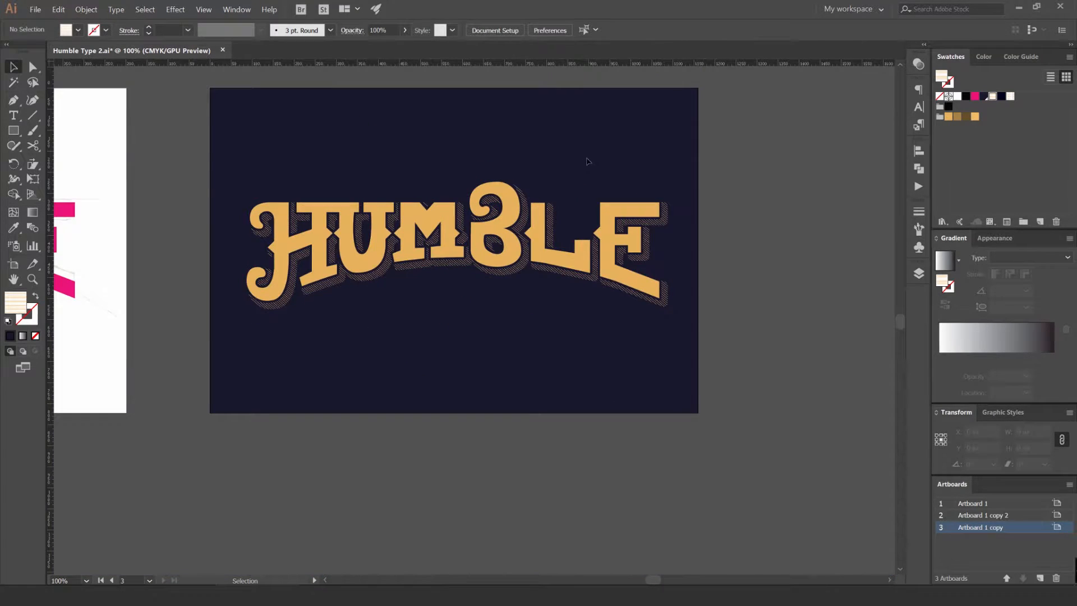
# - Move the striped outline 9 px left and 5 px up behind the gold lettering, and deselect it
pyautogui.scroll(-2, 585, 163)
pyautogui.scroll(6, 508, 214)
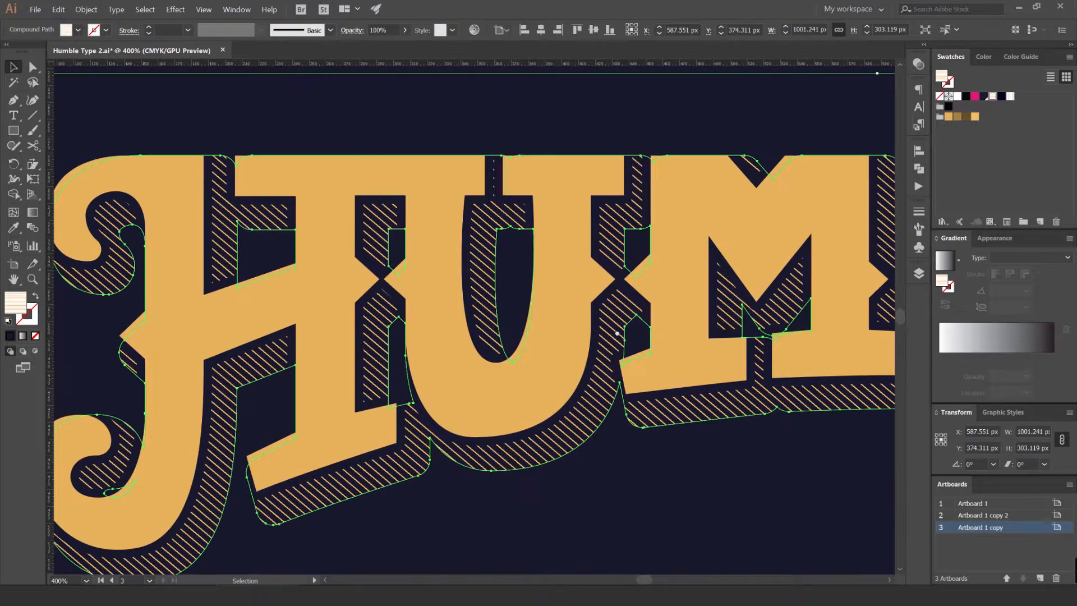
pyautogui.moveTo(504, 219); pyautogui.dragTo(617, 334)
pyautogui.click(616, 333)
pyautogui.press('Left')
pyautogui.press('Left')
pyautogui.press('Left')
pyautogui.press('Left')
pyautogui.press('Left')
pyautogui.press('Left')
pyautogui.press('Left')
pyautogui.press('Left')
pyautogui.press('Left')
pyautogui.press('Up')
pyautogui.press('Up')
pyautogui.press('Up')
pyautogui.press('Up')
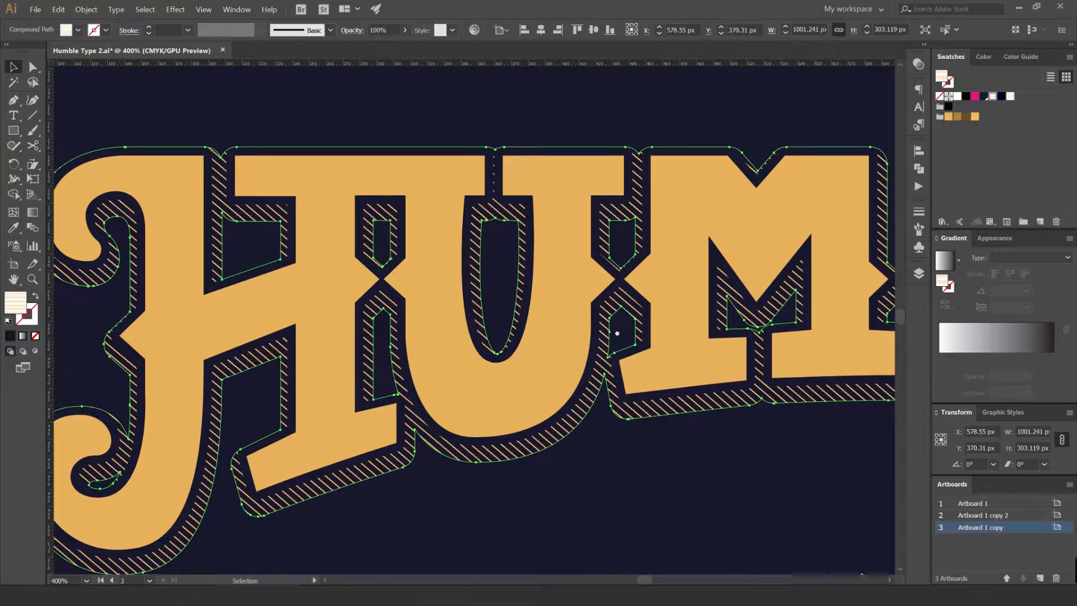
pyautogui.click(651, 108)
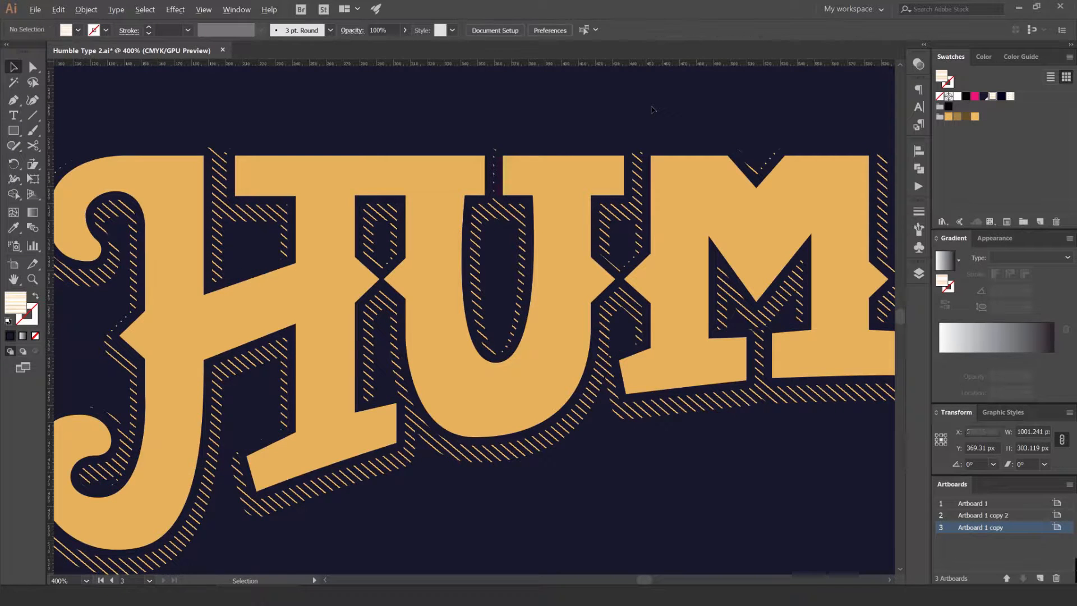
# - Move the striped outline 5 px down behind the lettering and deselect it
pyautogui.scroll(-3, 651, 108)
pyautogui.moveTo(656, 98); pyautogui.dragTo(553, 164)
pyautogui.scroll(-3, 552, 164)
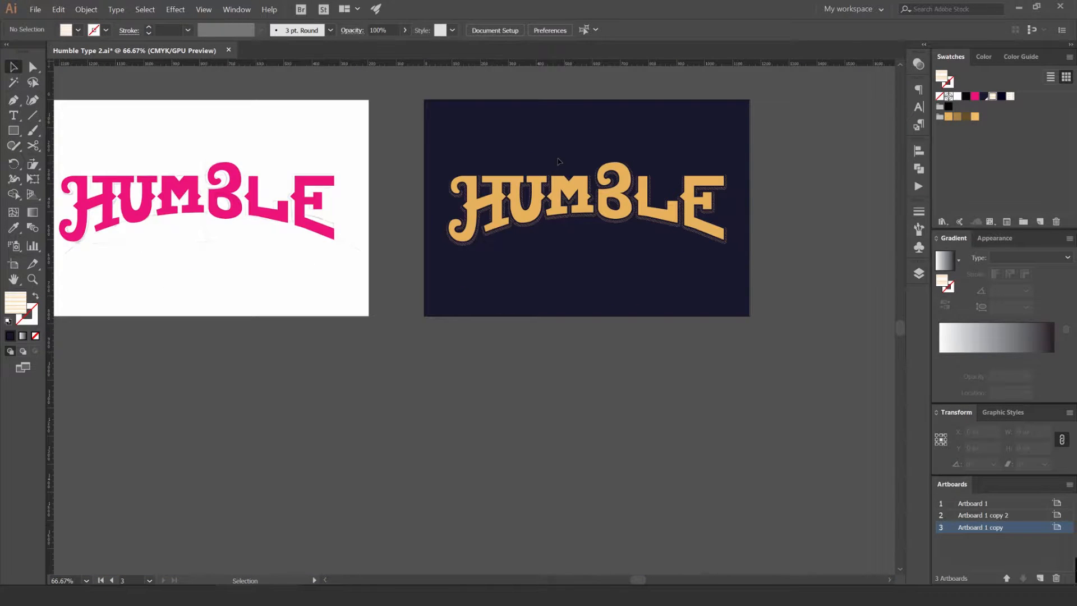
pyautogui.scroll(6, 554, 165)
pyautogui.hotkey('ctrl', 'a')
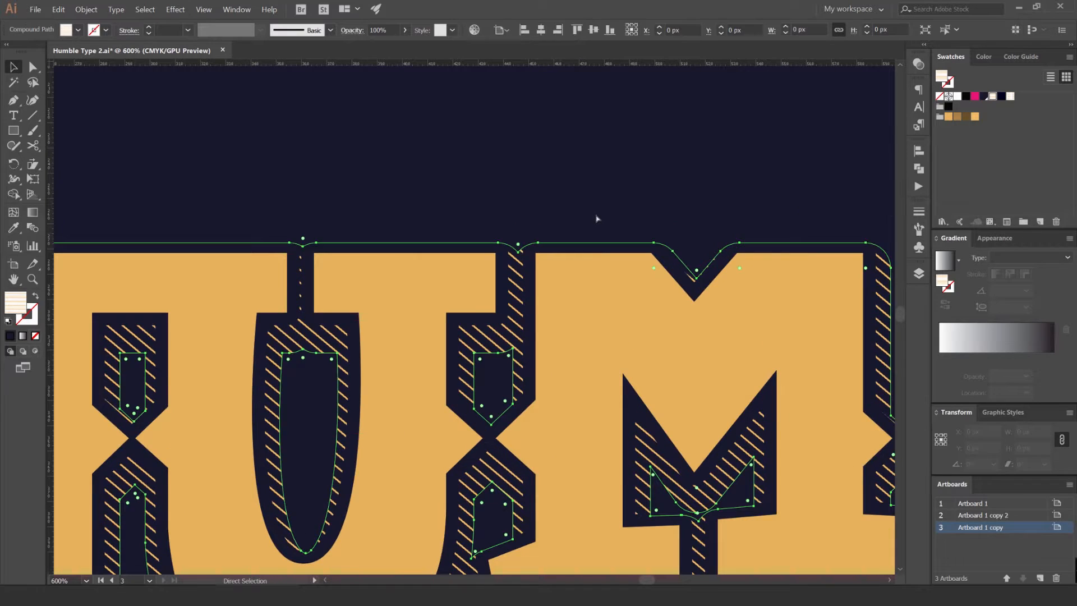
pyautogui.press('Down')
pyautogui.press('Down')
pyautogui.press('Down')
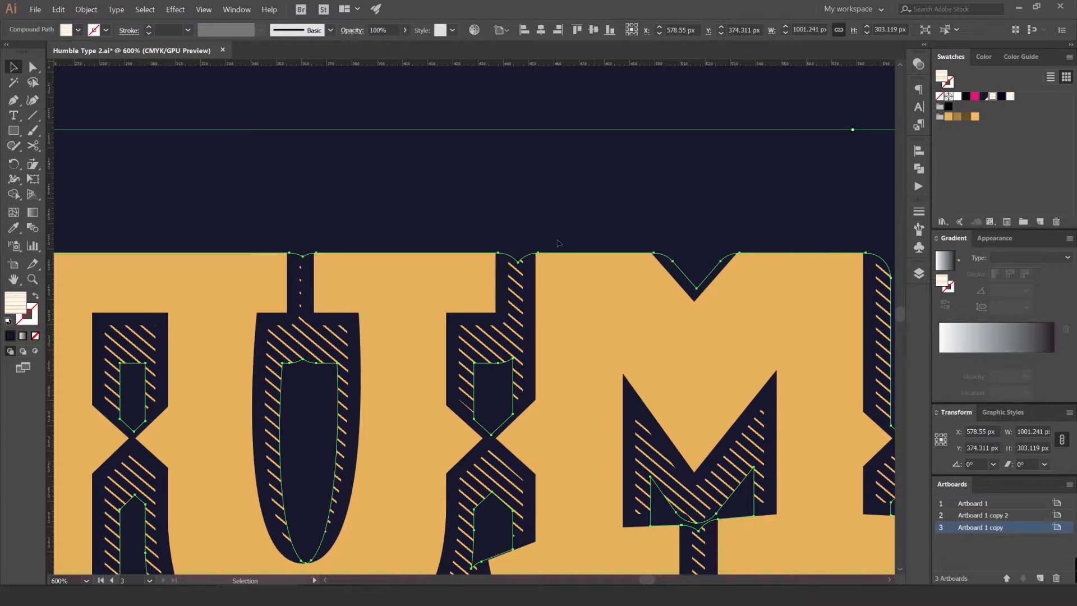
pyautogui.click(557, 238)
# - Add a 3 pt navy stroke to the navy offset outline around the letters and deselect it
pyautogui.click(500, 279)
pyautogui.scroll(1, 421, 204)
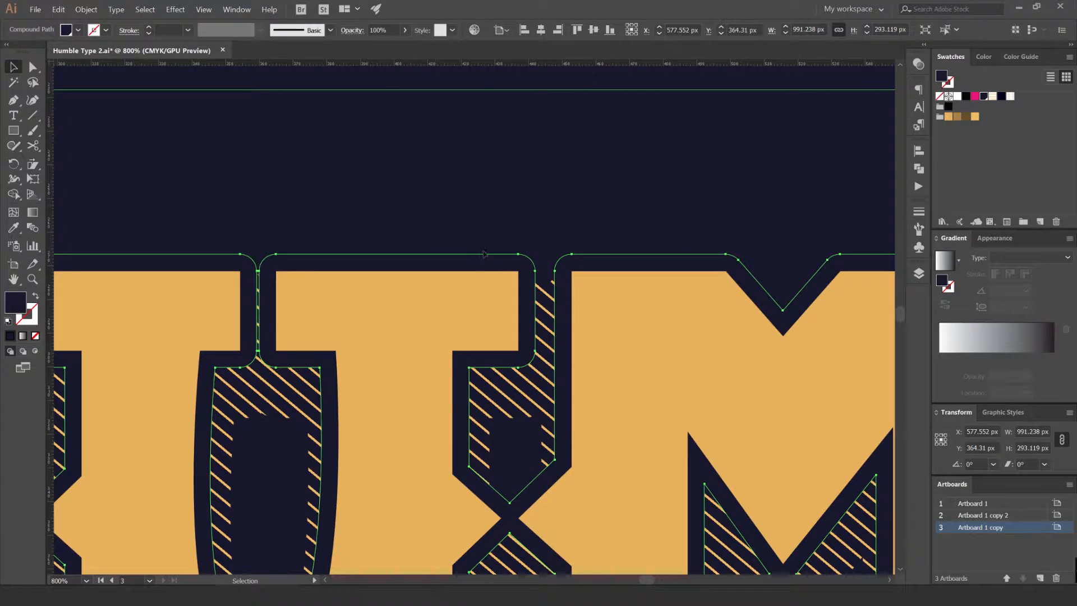
pyautogui.moveTo(498, 254); pyautogui.dragTo(488, 146)
pyautogui.hotkey('ctrl', 'z')
pyautogui.press('x')
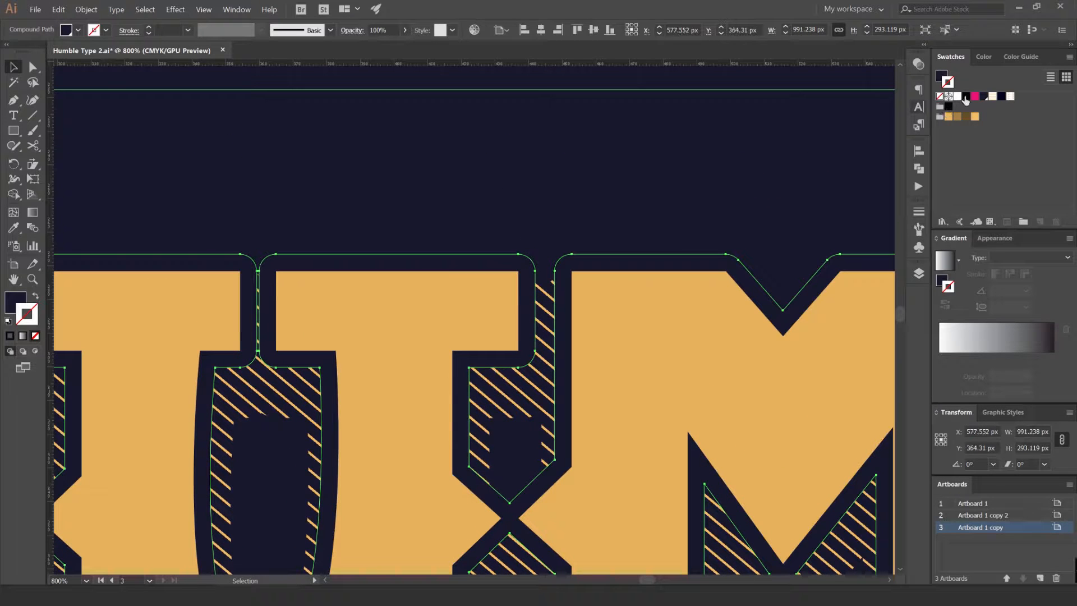
pyautogui.click(983, 97)
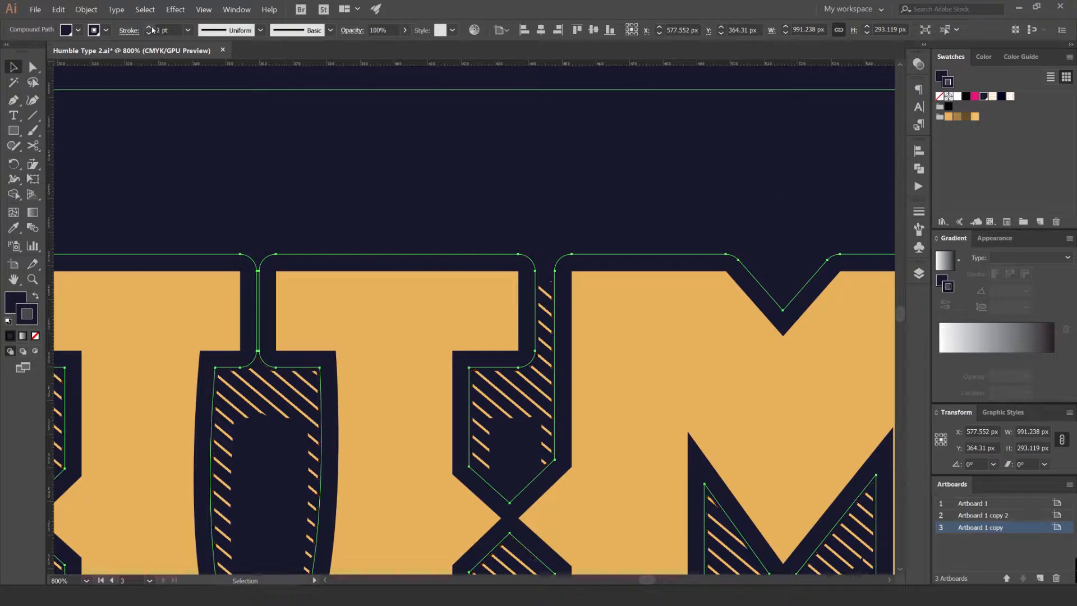
pyautogui.click(403, 123)
pyautogui.scroll(-5, 478, 279)
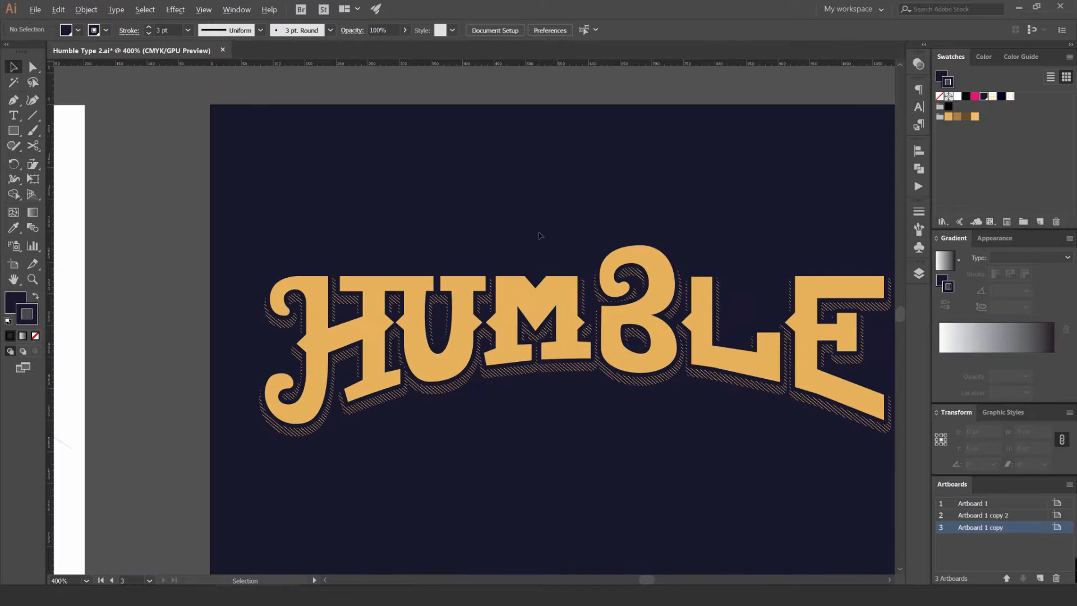
pyautogui.scroll(-2, 542, 223)
pyautogui.moveTo(562, 204); pyautogui.dragTo(503, 175)
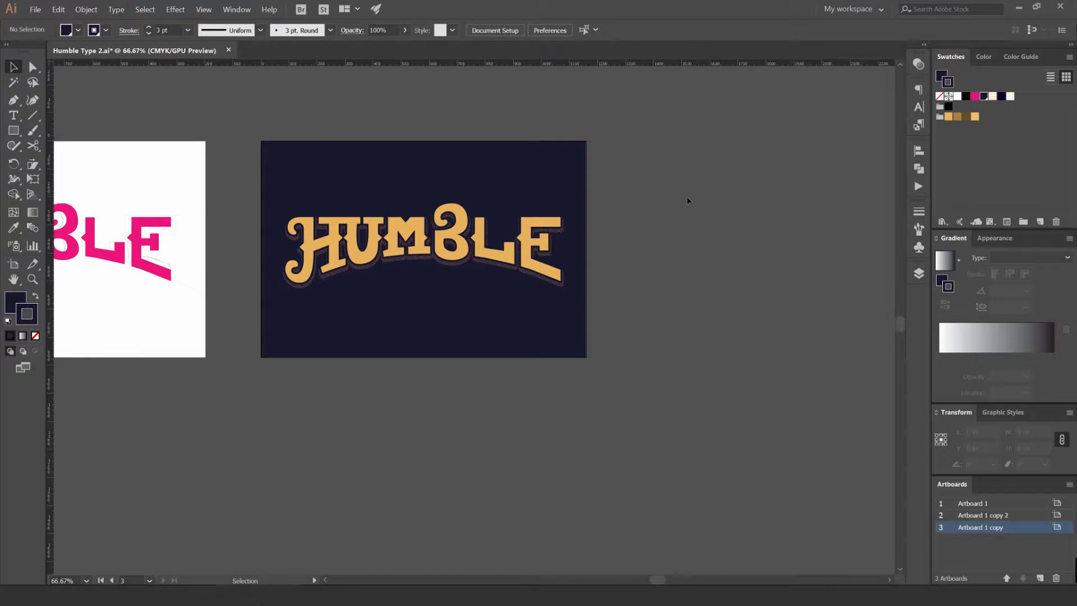
# - Try the Darken, Color Burn and Color Dodge blend modes on the striped outline
pyautogui.scroll(-2, 687, 197)
pyautogui.scroll(5, 579, 201)
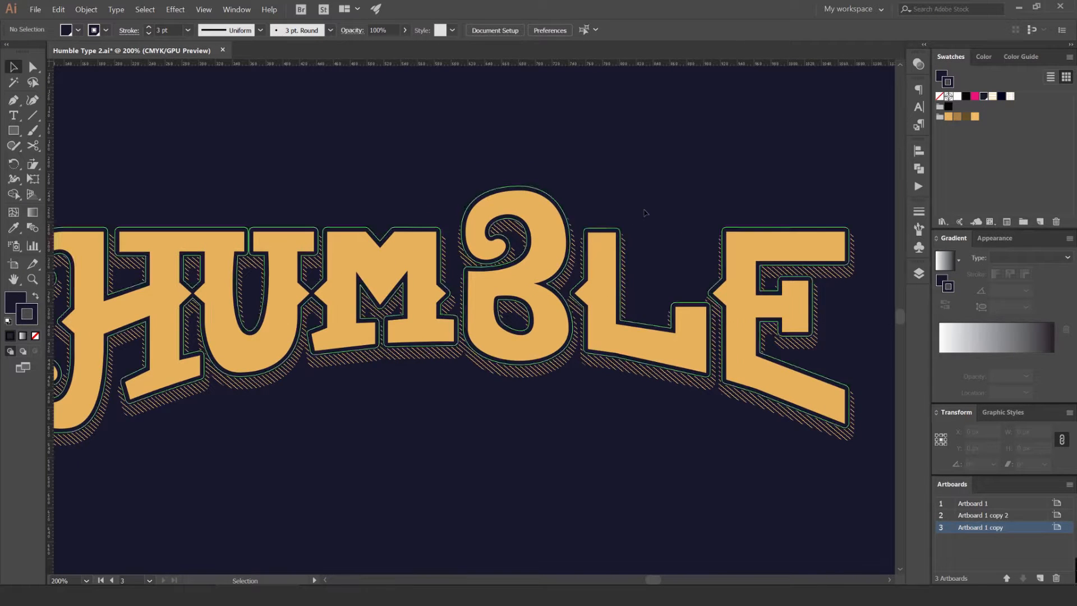
pyautogui.click(622, 228)
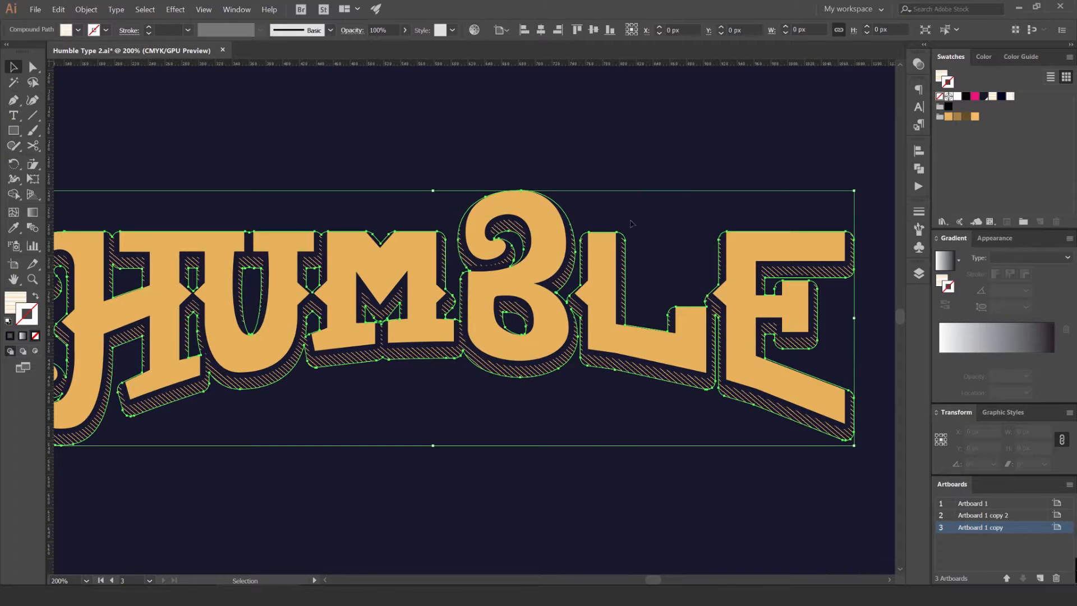
pyautogui.scroll(3, 622, 229)
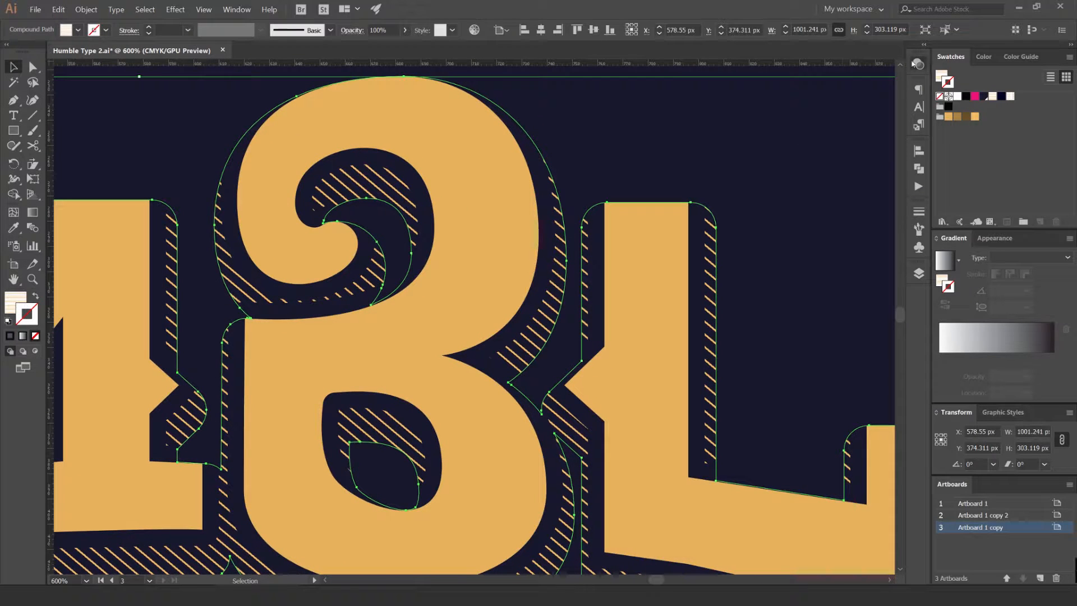
pyautogui.click(915, 63)
pyautogui.click(236, 9)
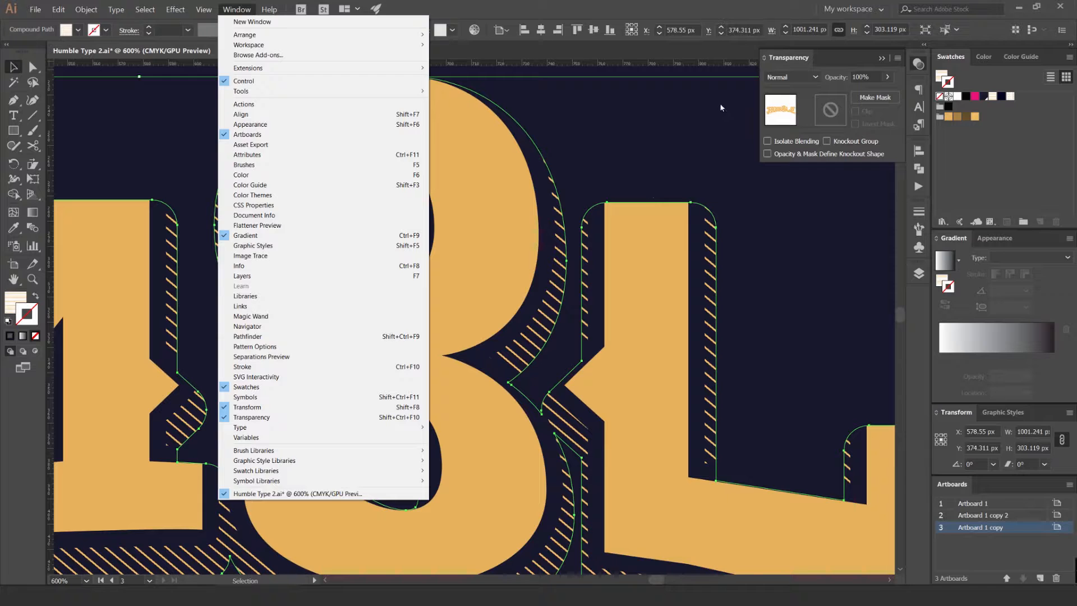
pyautogui.click(787, 95)
pyautogui.scroll(-1, 796, 78)
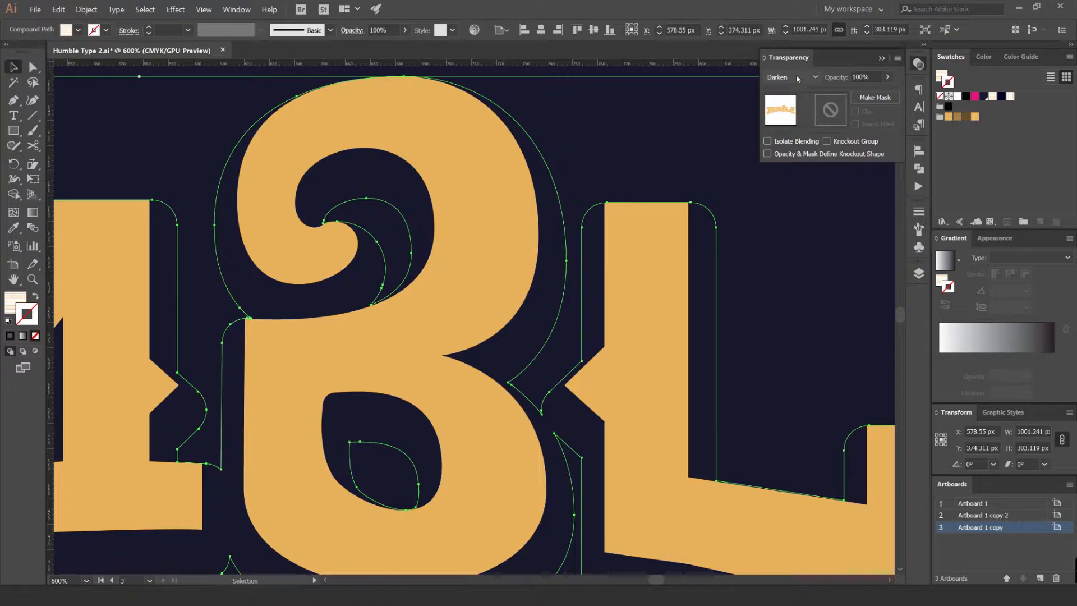
pyautogui.scroll(-1, 796, 77)
pyautogui.scroll(1, 796, 76)
pyautogui.keyDown('alt'); pyautogui.scroll(-3, 630, 146); pyautogui.keyUp('alt')
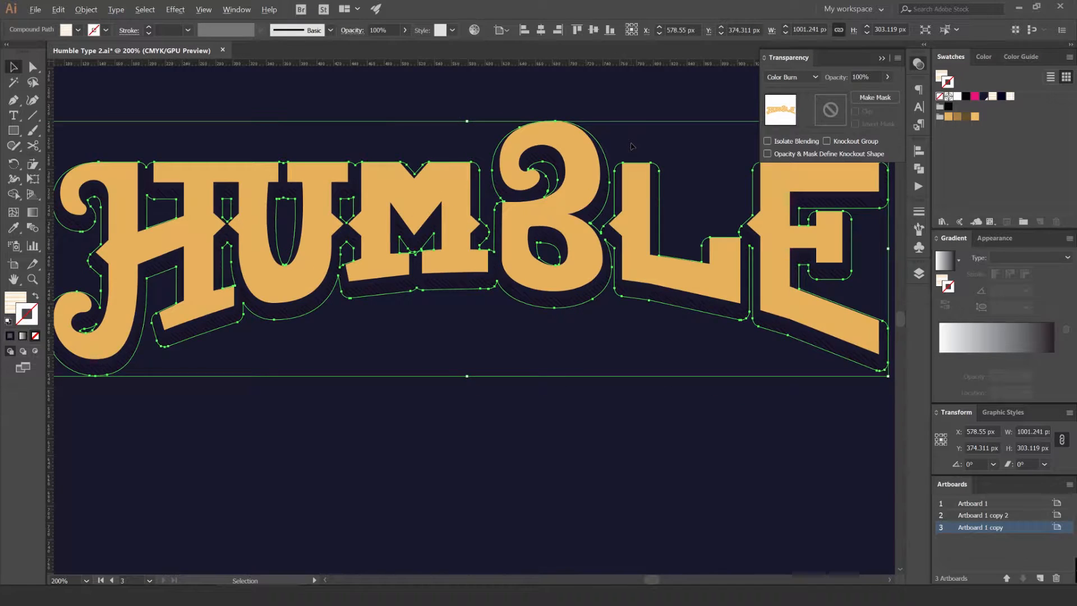
pyautogui.keyDown('alt'); pyautogui.scroll(1, 631, 146); pyautogui.keyUp('alt')
pyautogui.scroll(-3, 789, 78)
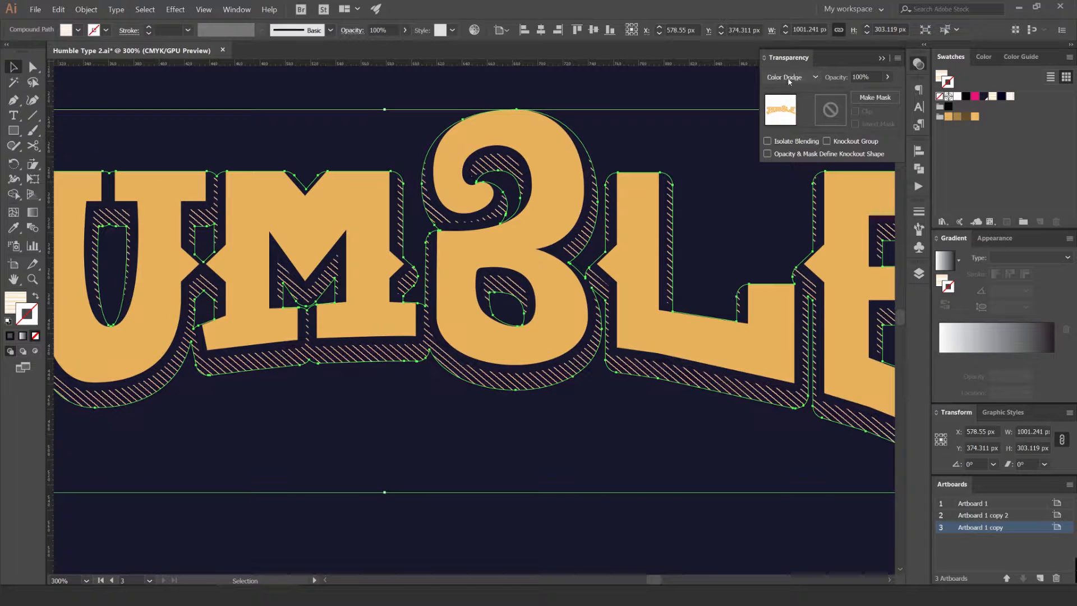
pyautogui.click(695, 111)
pyautogui.keyDown('alt'); pyautogui.scroll(-5, 695, 110); pyautogui.keyUp('alt')
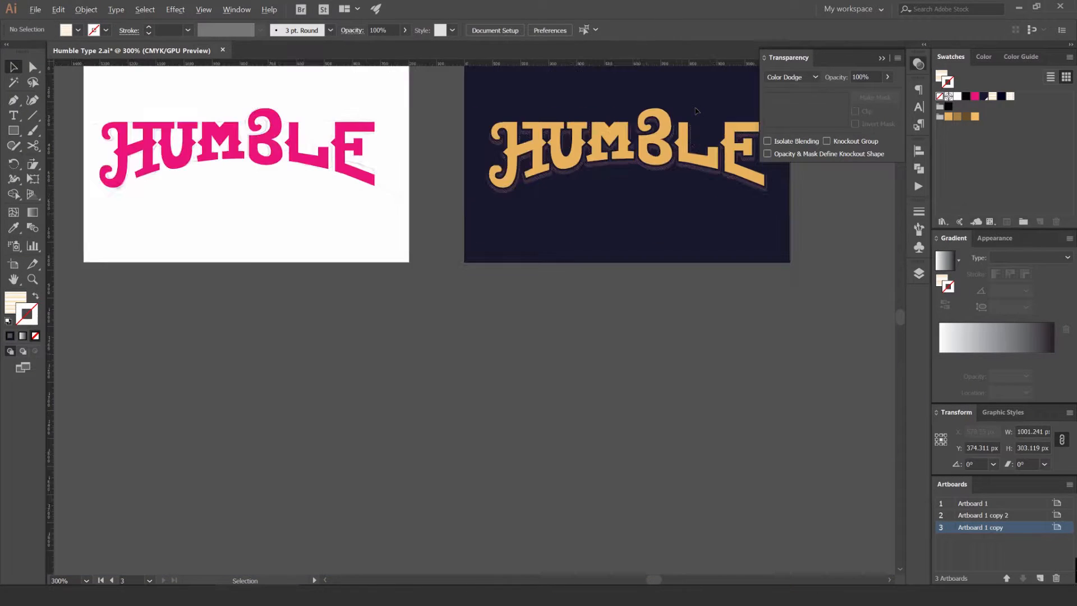
pyautogui.keyDown('alt'); pyautogui.scroll(7, 696, 111); pyautogui.keyUp('alt')
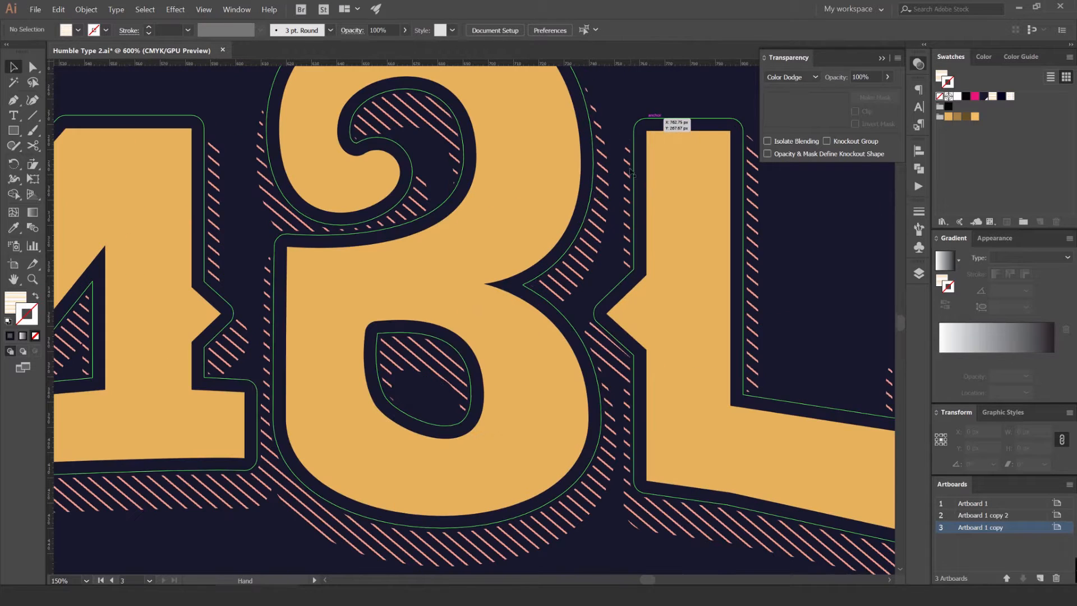
# - Try the Hard Light and Difference blend modes on the striped outline
pyautogui.click(722, 116)
pyautogui.scroll(-3, 788, 79)
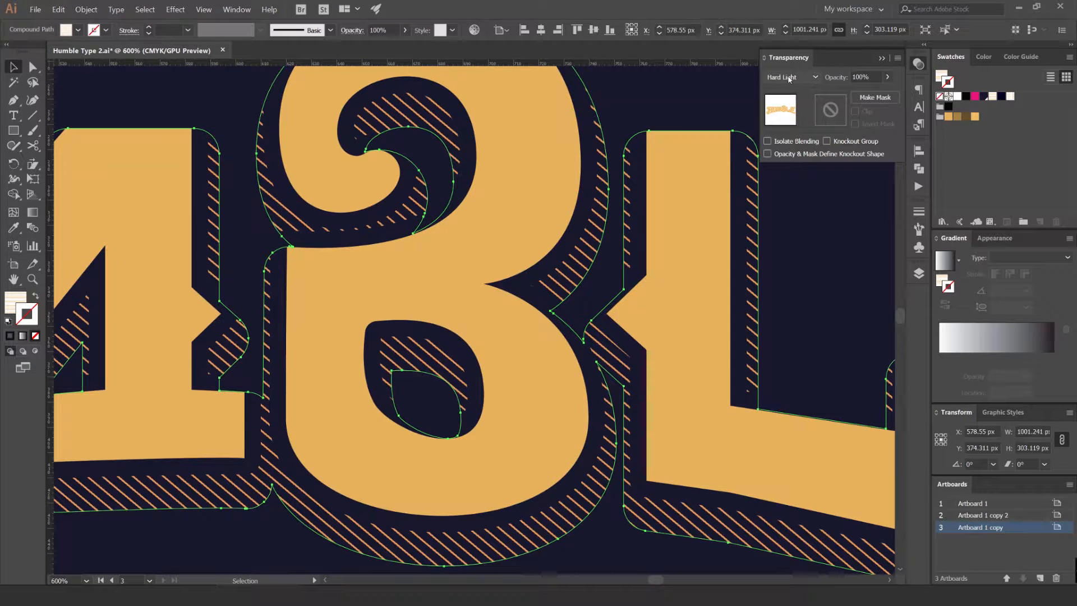
pyautogui.keyDown('alt'); pyautogui.scroll(-5, 682, 89); pyautogui.keyUp('alt')
pyautogui.keyDown('alt'); pyautogui.scroll(2, 682, 90); pyautogui.keyUp('alt')
pyautogui.scroll(-1, 781, 76)
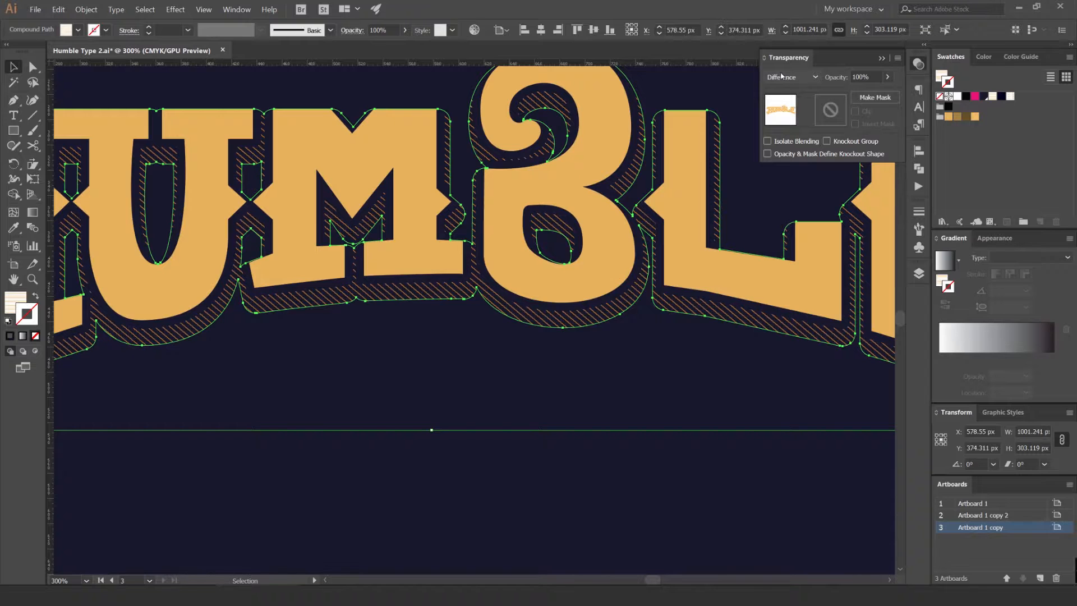
# - Reset the striped outline's blend mode to Normal, deselect it and close the transparency settings
pyautogui.click(783, 78)
pyautogui.click(782, 89)
pyautogui.click(699, 92)
pyautogui.moveTo(688, 99); pyautogui.dragTo(592, 163)
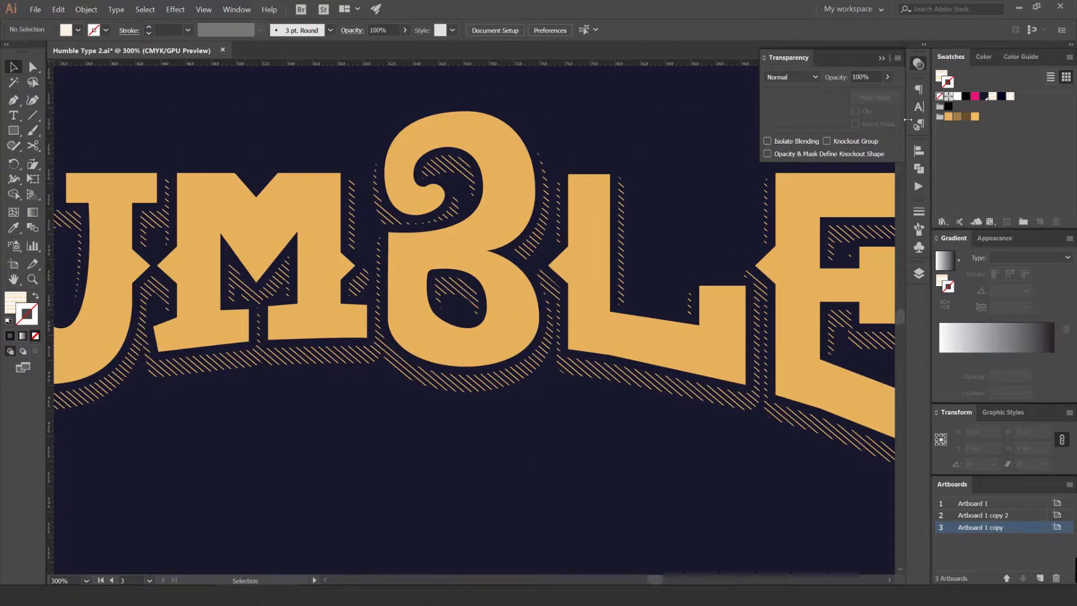
pyautogui.click(918, 65)
pyautogui.scroll(-3, 644, 148)
pyautogui.moveTo(644, 139); pyautogui.dragTo(599, 172)
pyautogui.scroll(1, 553, 170)
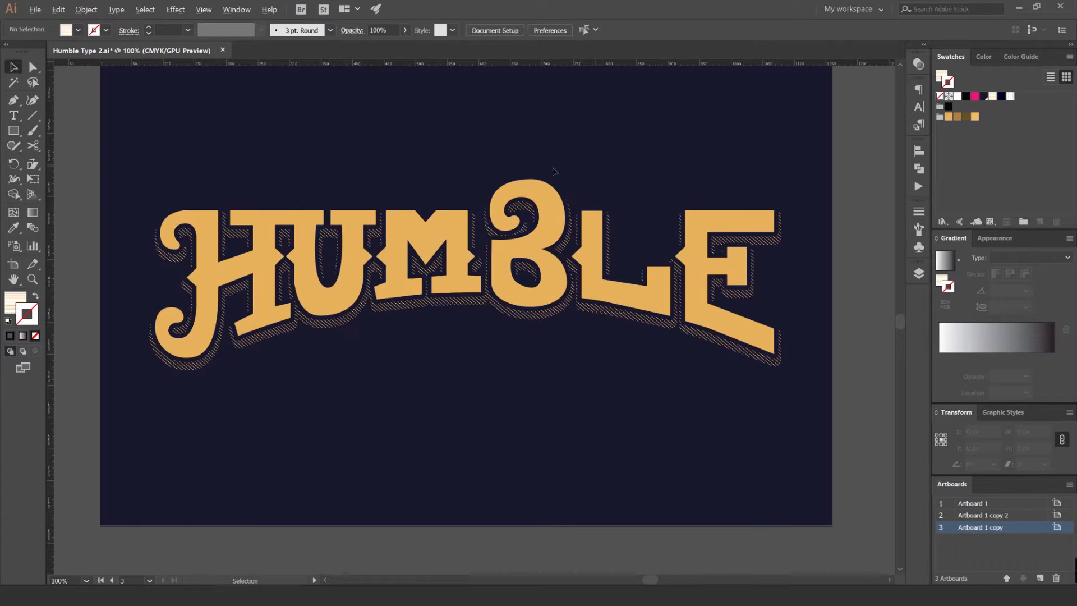
# - Copy the gold lettering and paste the duplicate in place directly in front of the original
pyautogui.click(557, 204)
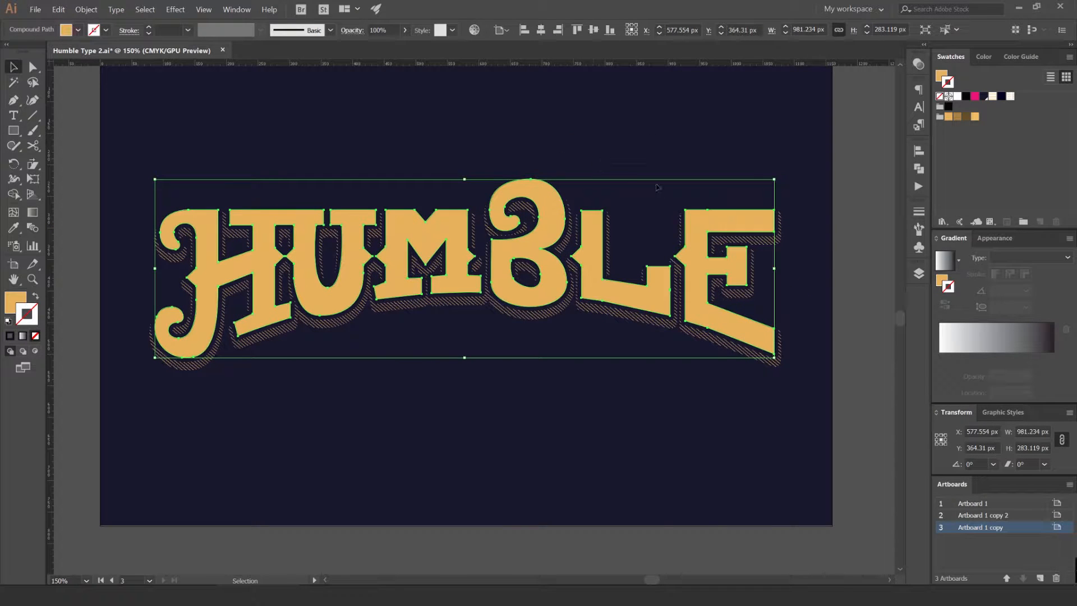
pyautogui.press('x')
pyautogui.click(640, 185)
pyautogui.moveTo(556, 198); pyautogui.dragTo(489, 169)
pyautogui.hotkey('ctrl', 'z')
pyautogui.press('a')
pyautogui.hotkey('ctrl', 'c')
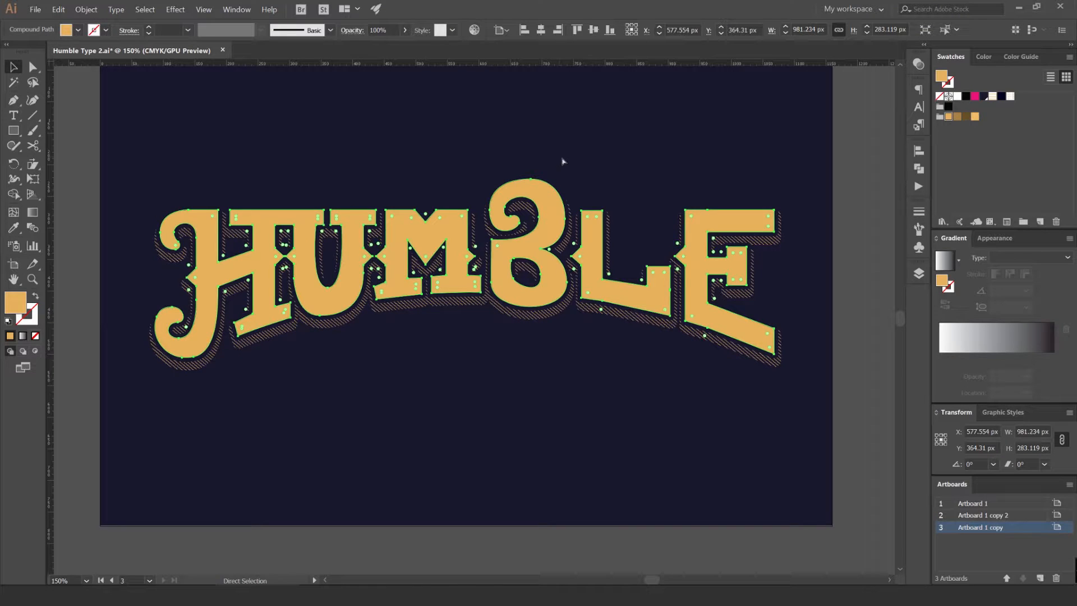
pyautogui.hotkey('ctrl', 'f')
pyautogui.moveTo(556, 190); pyautogui.dragTo(541, 353)
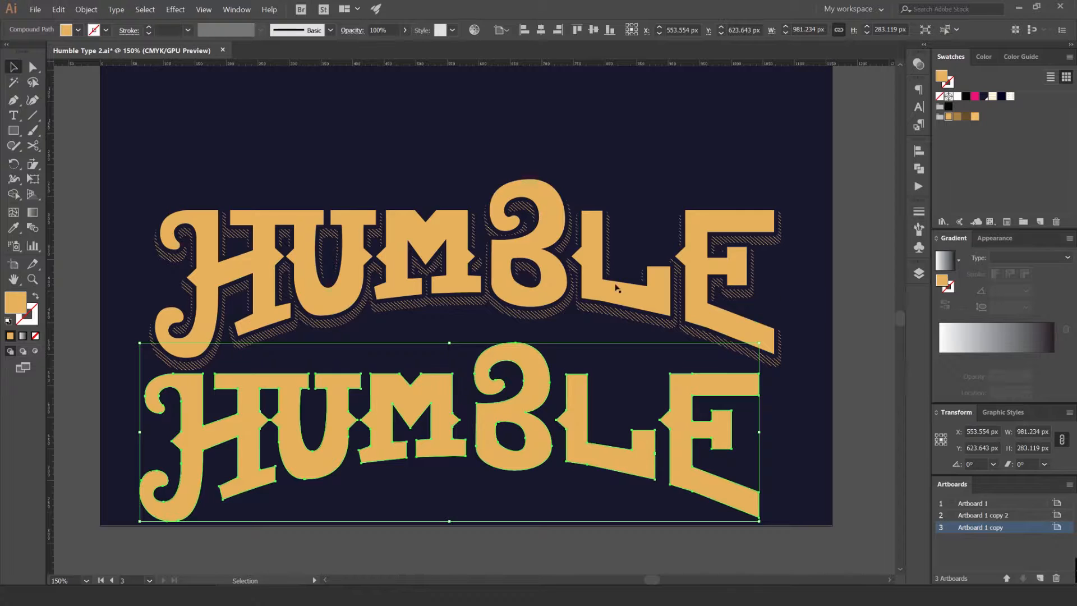
pyautogui.hotkey('ctrl', 'z')
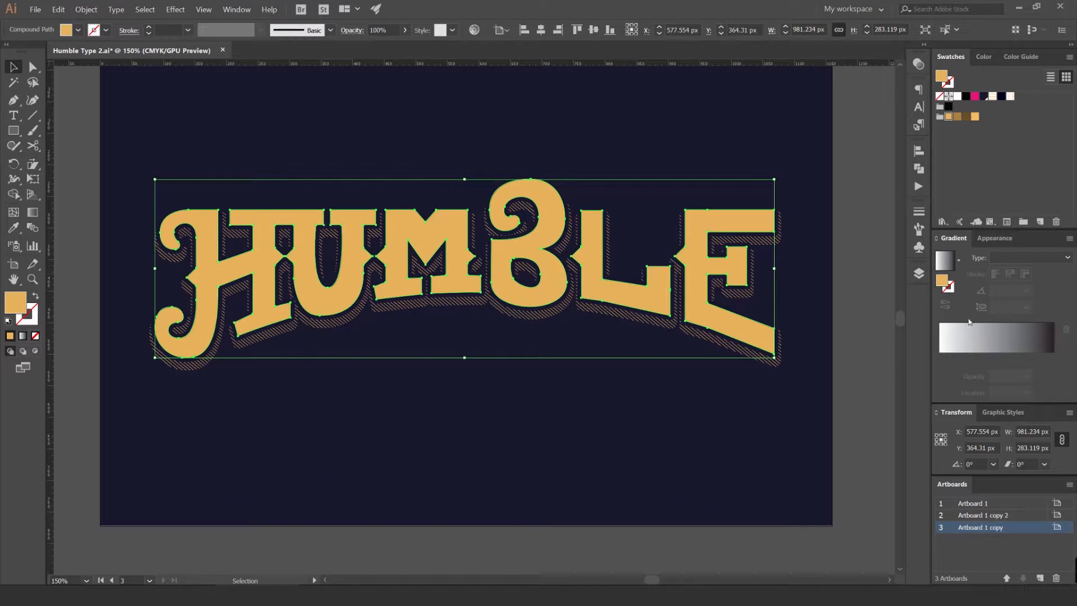
# - Fill the front lettering with a linear gradient at 90°, move its midpoint to about 38%, and reverse the gradient
pyautogui.click(962, 338)
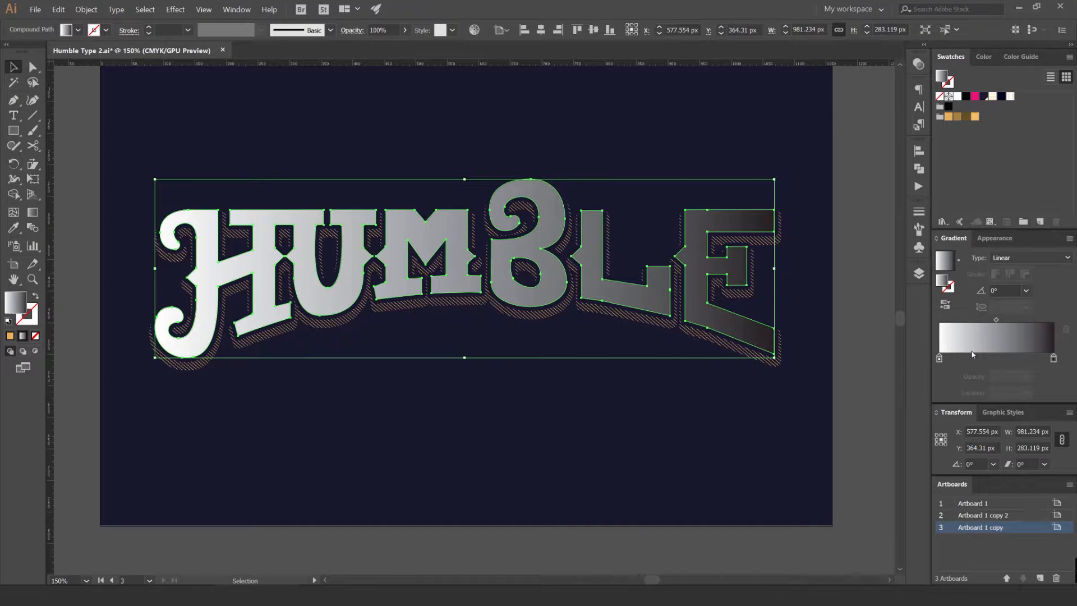
pyautogui.click(237, 10)
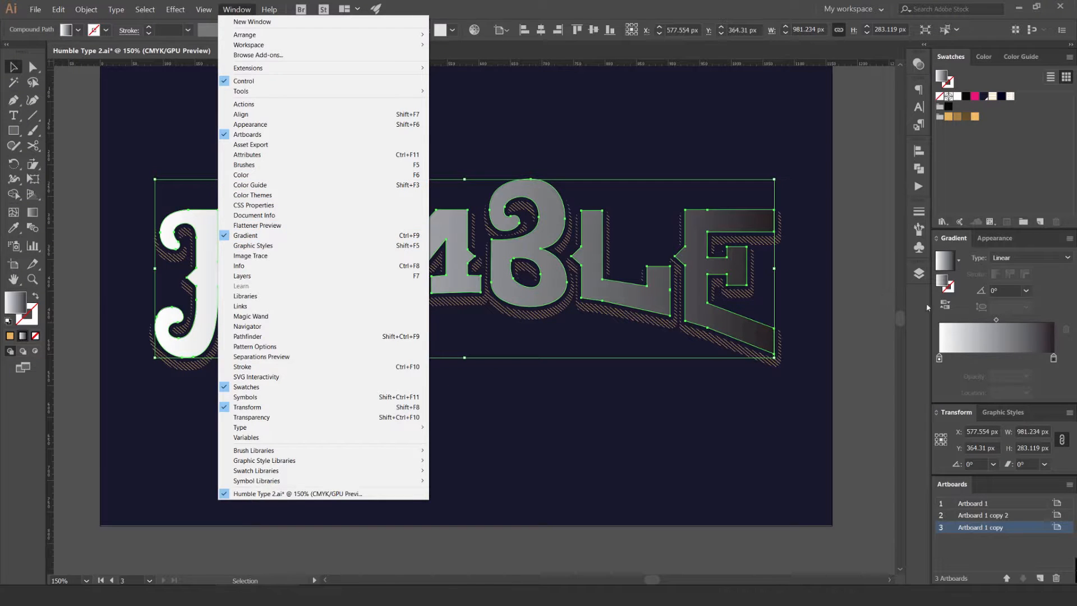
pyautogui.click(247, 235)
pyautogui.click(996, 291)
pyautogui.press('Return')
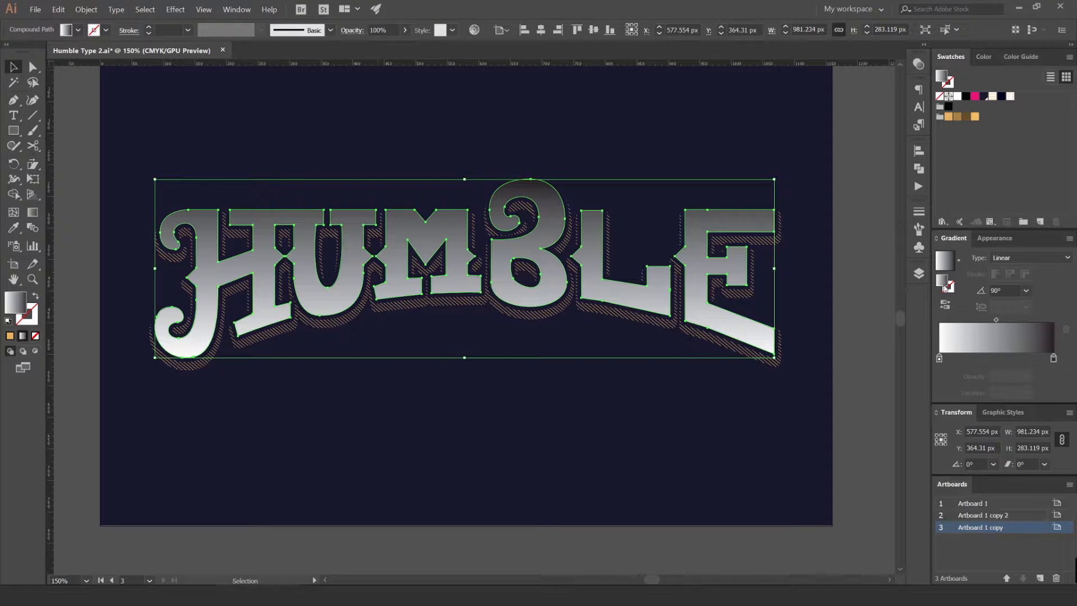
pyautogui.moveTo(996, 320); pyautogui.dragTo(981, 324)
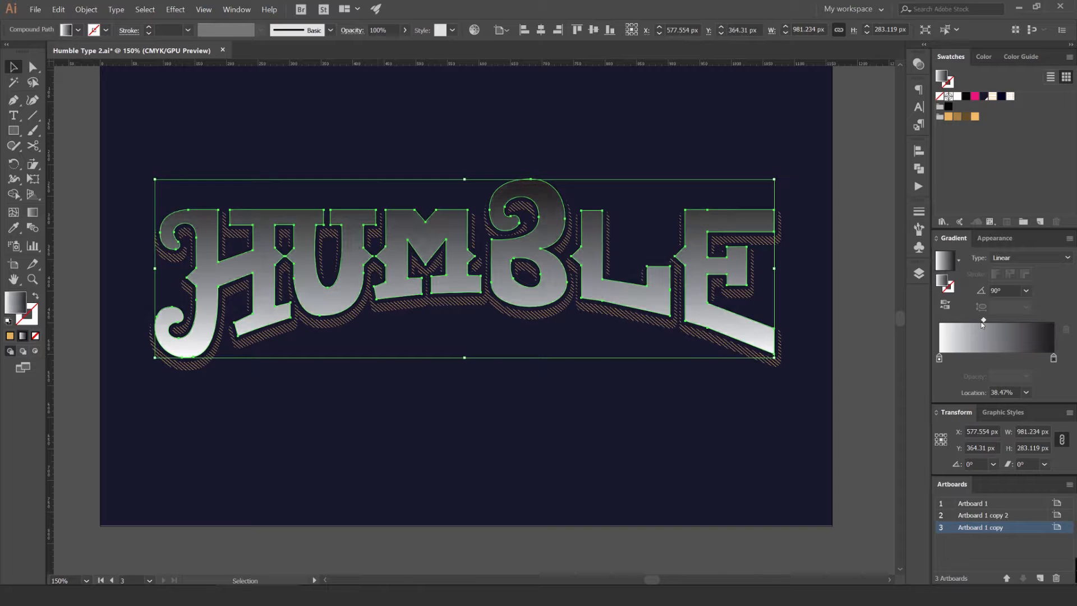
pyautogui.click(945, 305)
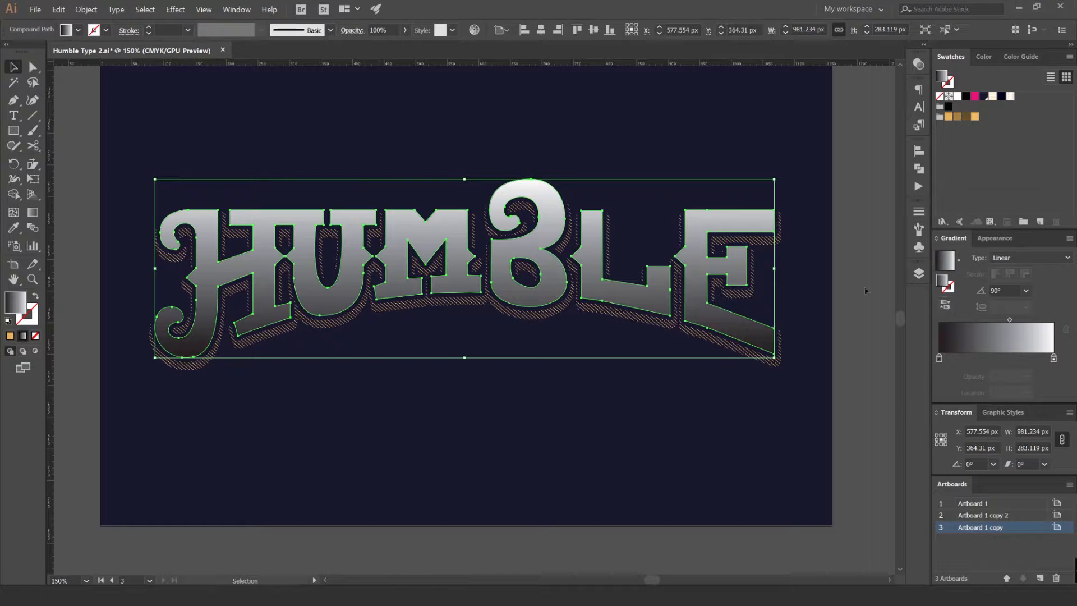
# - Recolor the gradient with the gold swatch at the light end and the dark brown swatch at the dark end, and deselect the lettering
pyautogui.click(976, 117)
pyautogui.moveTo(1055, 364); pyautogui.dragTo(1053, 356)
pyautogui.moveTo(966, 119); pyautogui.dragTo(940, 358)
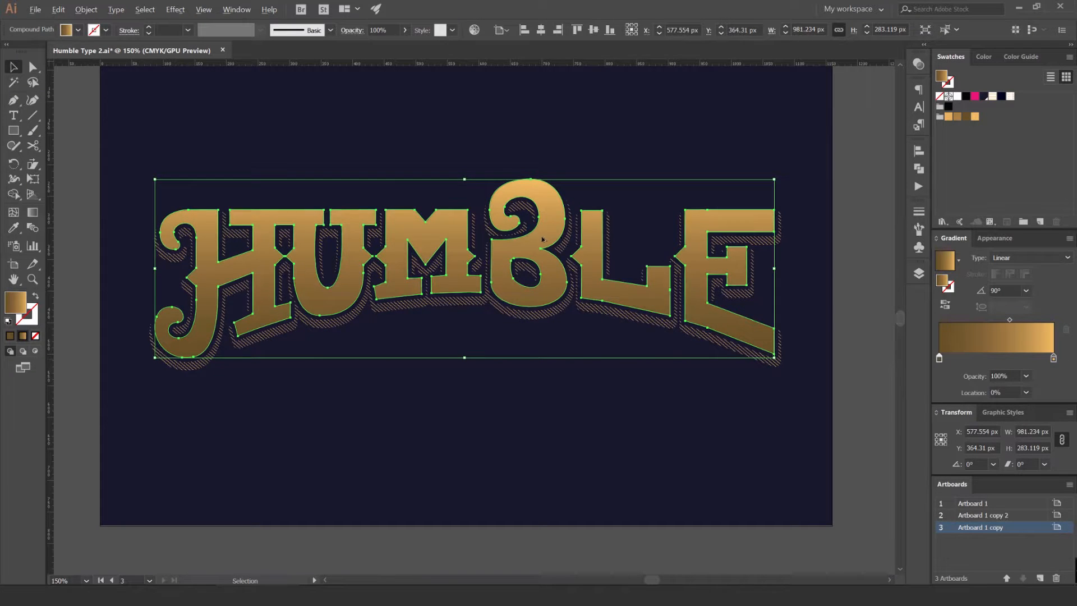
pyautogui.scroll(3, 544, 234)
pyautogui.click(674, 127)
pyautogui.scroll(-5, 673, 127)
pyautogui.scroll(5, 669, 121)
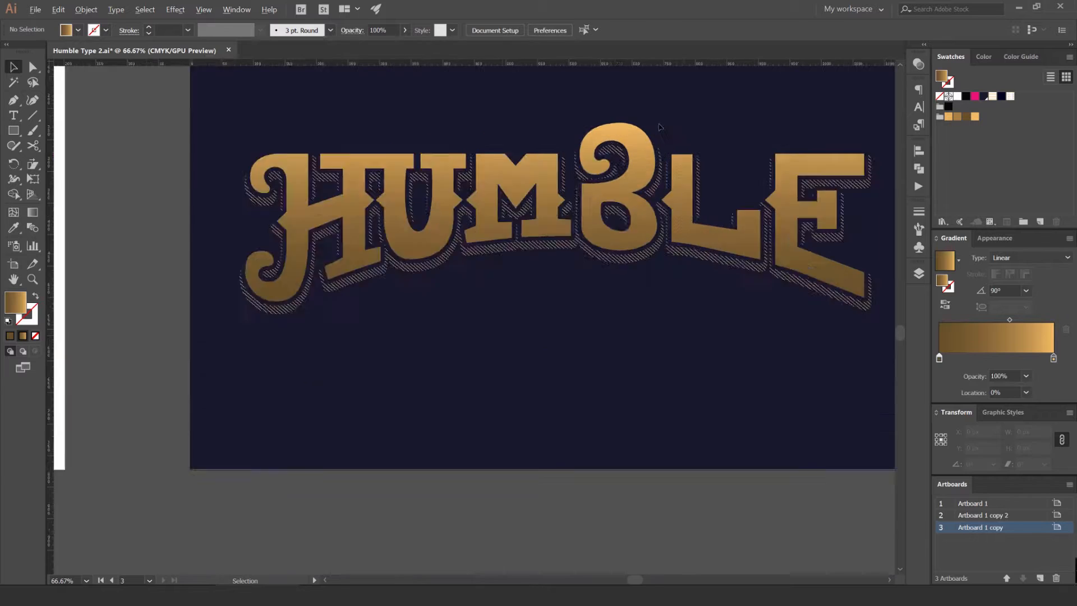
# - Move the gold lettering's gradient midpoint to about 24% so gold dominates the fill, and deselect the lettering
pyautogui.click(589, 163)
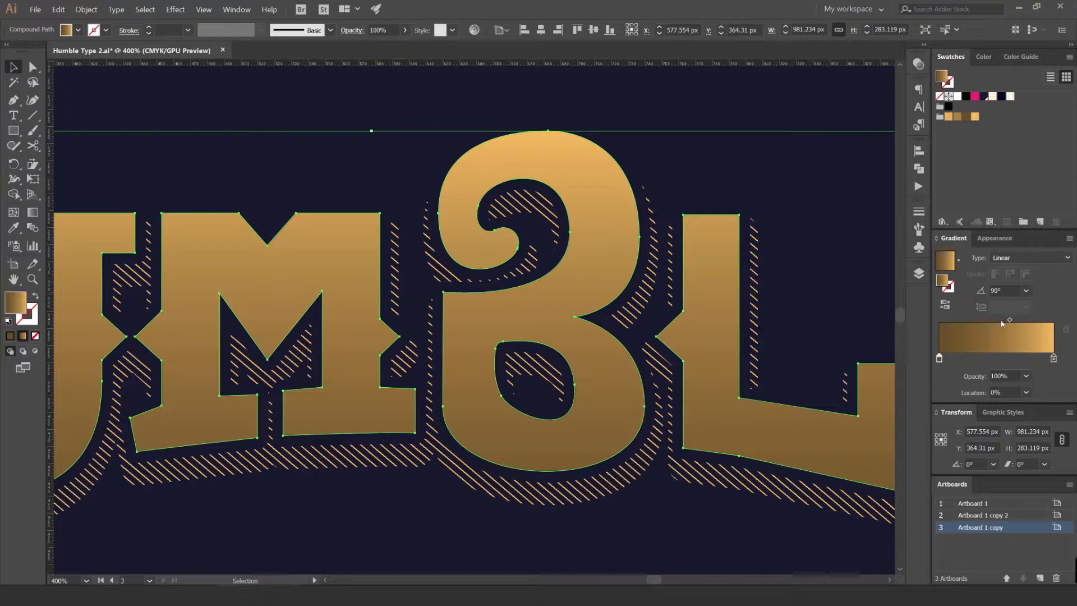
pyautogui.moveTo(1010, 321); pyautogui.dragTo(970, 319)
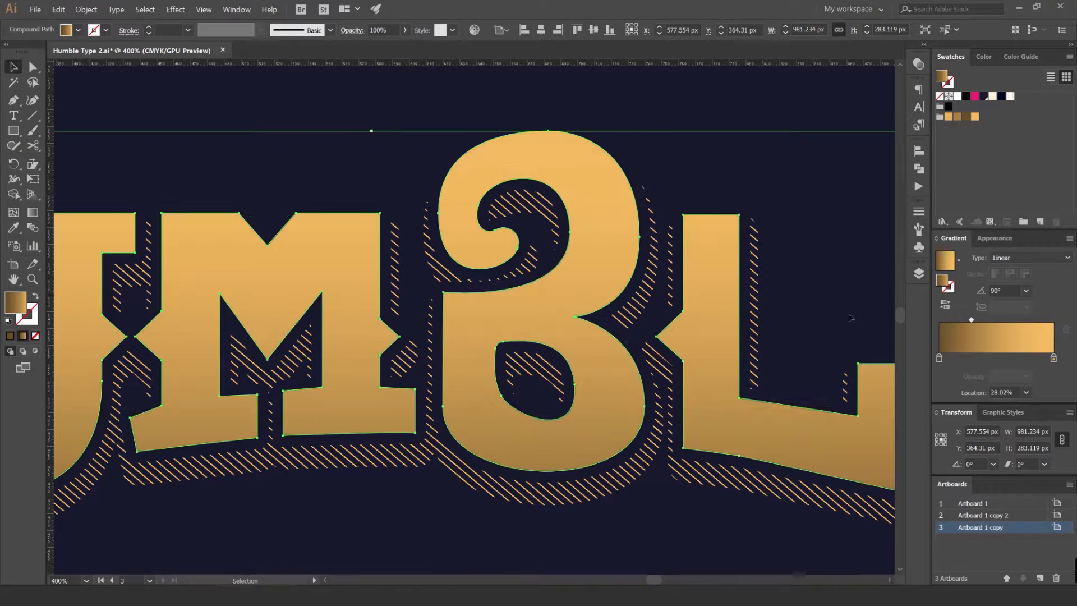
pyautogui.moveTo(968, 322); pyautogui.dragTo(966, 321)
pyautogui.click(673, 167)
# - Examine the gradient lettering and its striped shadow both up close and from the whole-artboard distance
pyautogui.scroll(-4, 674, 174)
pyautogui.scroll(3, 634, 233)
pyautogui.scroll(-4, 628, 252)
pyautogui.scroll(3, 620, 223)
pyautogui.scroll(-1, 611, 221)
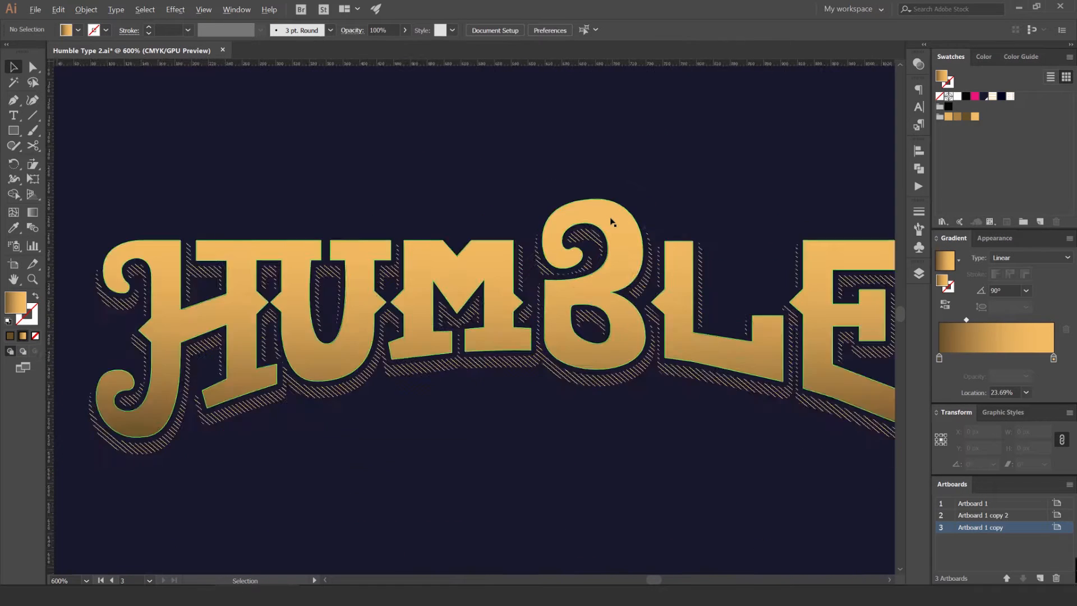
pyautogui.scroll(-7, 612, 222)
pyautogui.moveTo(666, 167); pyautogui.dragTo(618, 177)
pyautogui.scroll(-1, 591, 186)
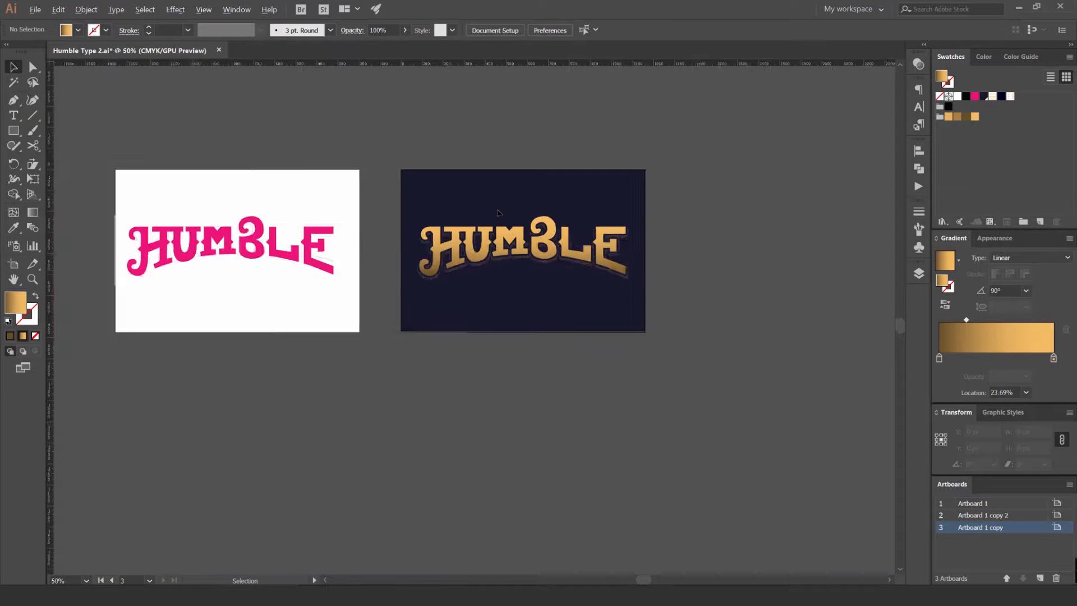
pyautogui.scroll(5, 589, 191)
pyautogui.scroll(-2, 572, 192)
pyautogui.scroll(-1, 572, 192)
pyautogui.moveTo(690, 161); pyautogui.dragTo(651, 168)
pyautogui.scroll(2, 464, 196)
pyautogui.moveTo(536, 155); pyautogui.dragTo(524, 143)
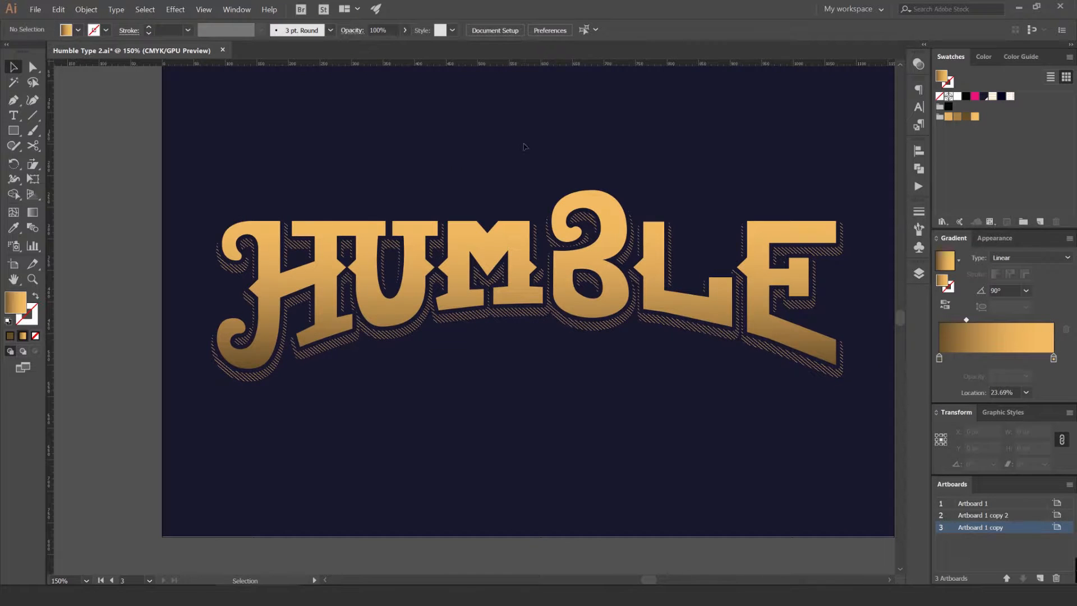
pyautogui.moveTo(521, 163); pyautogui.dragTo(488, 170)
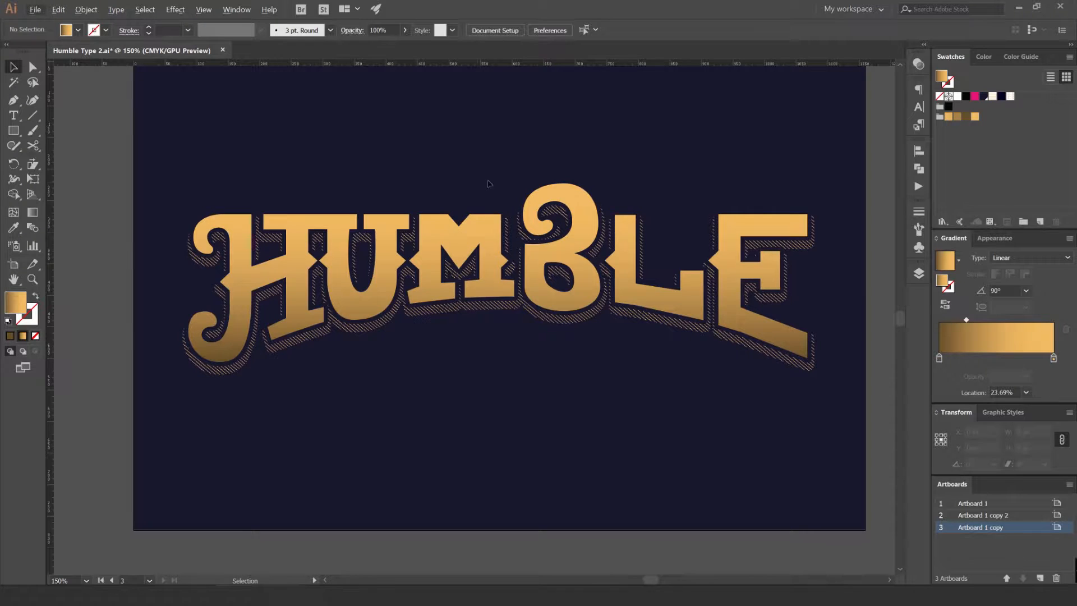
# - Duplicate the gradient lettering directly in front of itself, move the copy aside to check it, and undo the move
pyautogui.scroll(2, 486, 185)
pyautogui.moveTo(506, 247); pyautogui.dragTo(502, 163)
pyautogui.hotkey('ctrl', 'z')
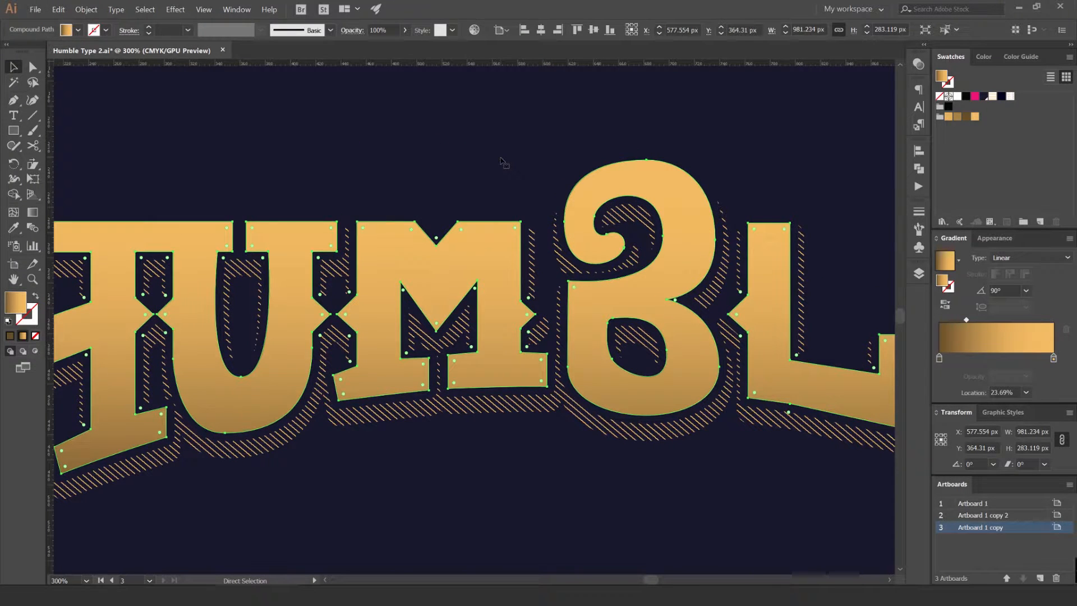
pyautogui.moveTo(677, 188); pyautogui.dragTo(562, 136)
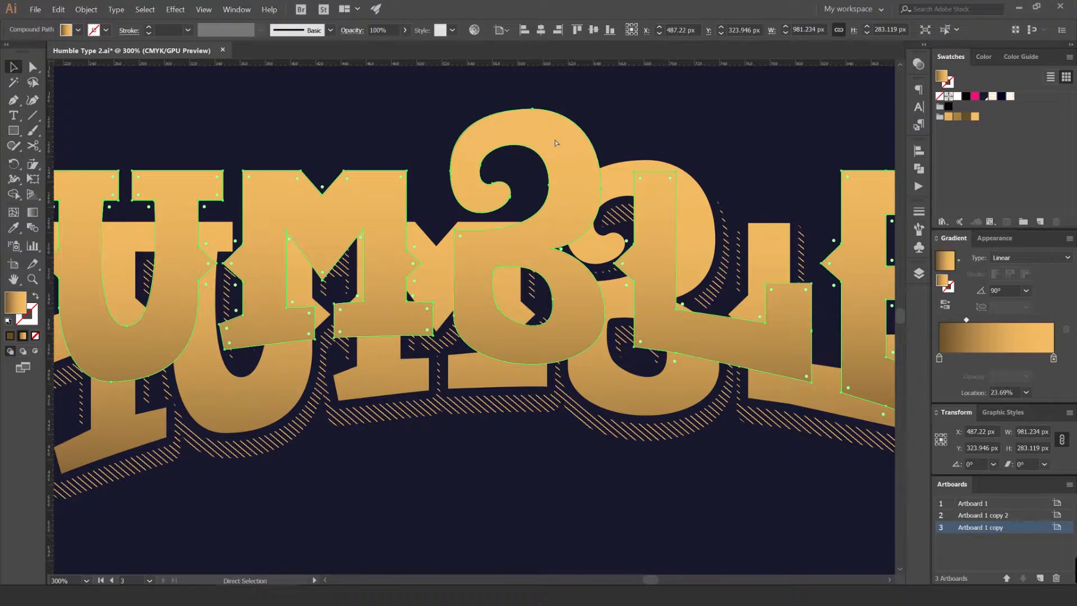
pyautogui.hotkey('ctrl', 'z')
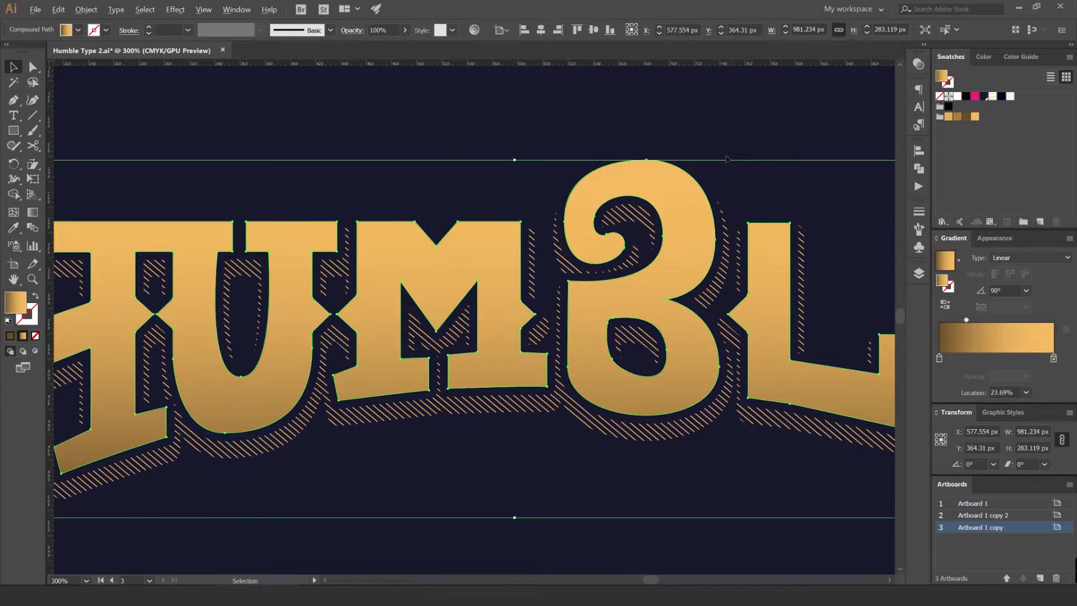
# - Nudge the front copy of the gradient lettering 5 px right and 3 px down
pyautogui.scroll(1, 732, 158)
pyautogui.press('Right')
pyautogui.press('Right')
pyautogui.press('Right')
pyautogui.press('Right')
pyautogui.press('Right')
pyautogui.press('Down')
pyautogui.press('Down')
pyautogui.press('Down')
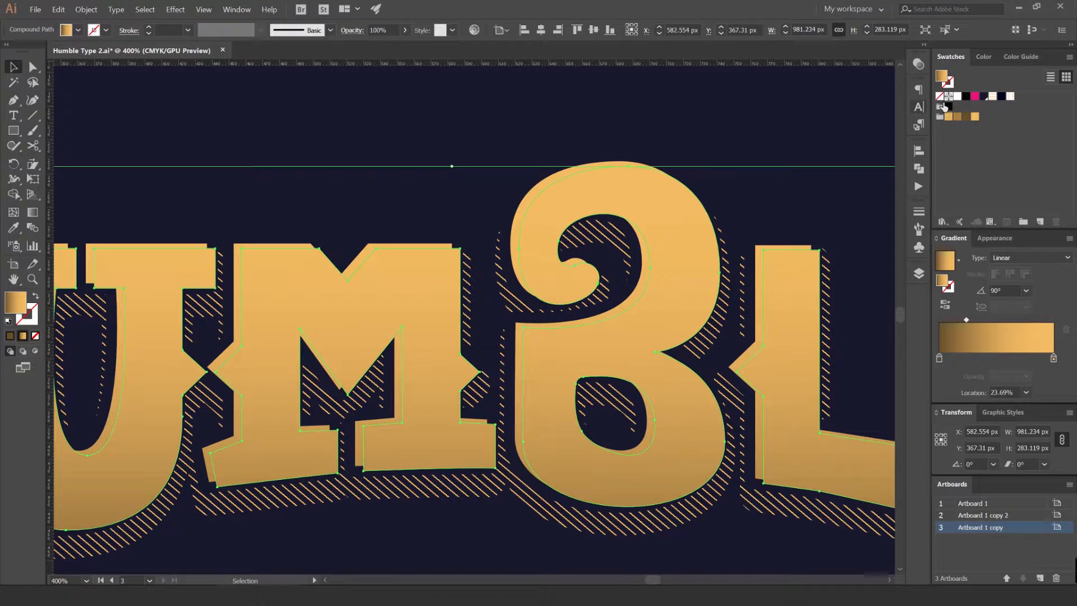
# - Try the Multiply, Color Burn, Screen and Color Dodge blend modes on the offset lettering copy
pyautogui.click(918, 63)
pyautogui.scroll(-2, 795, 77)
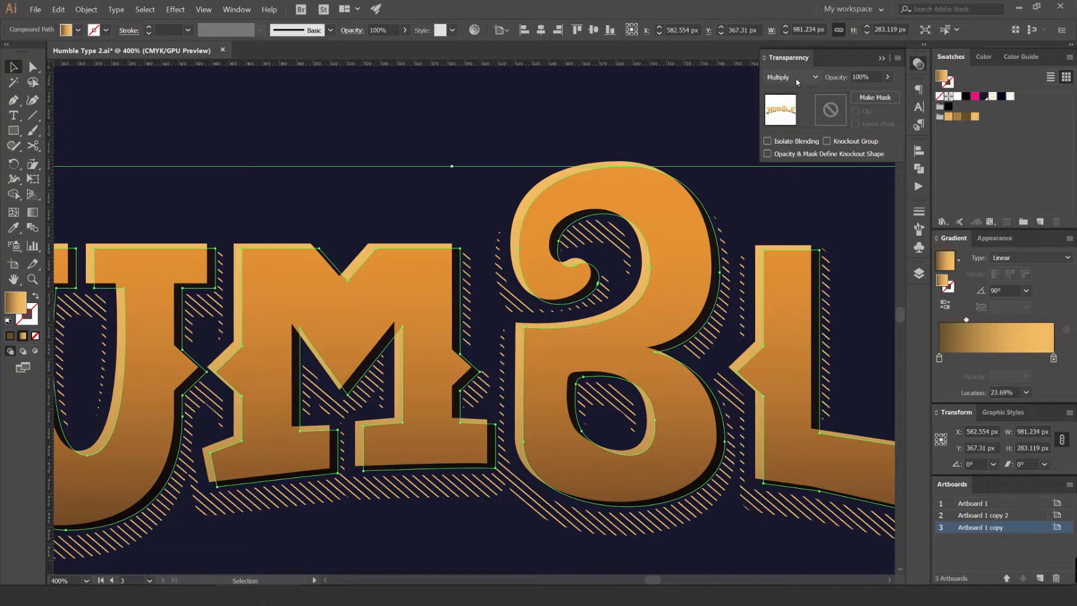
pyautogui.scroll(-2, 795, 77)
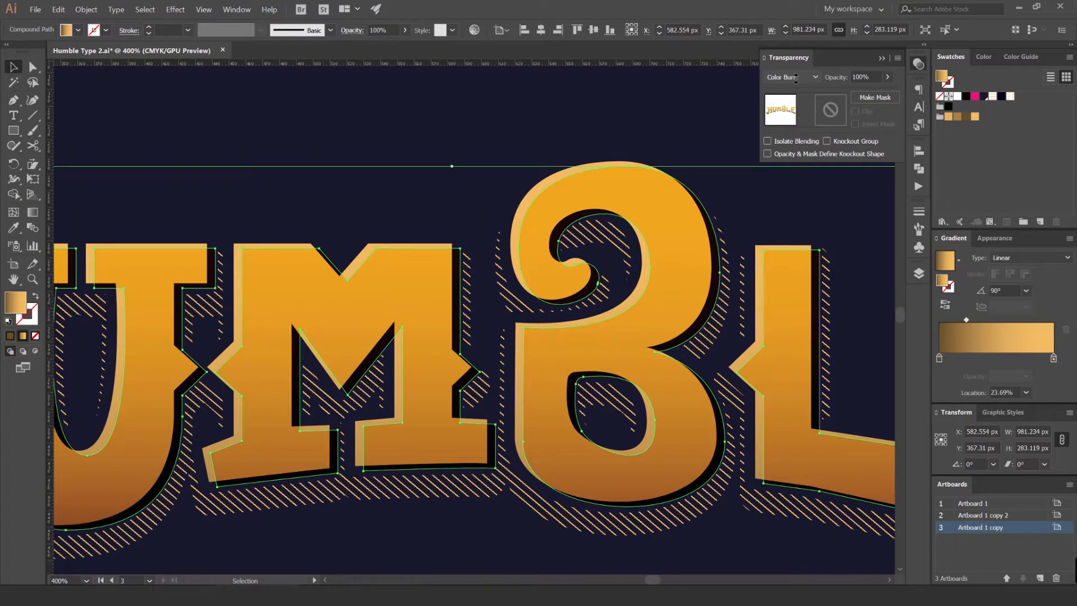
pyautogui.scroll(-1, 795, 80)
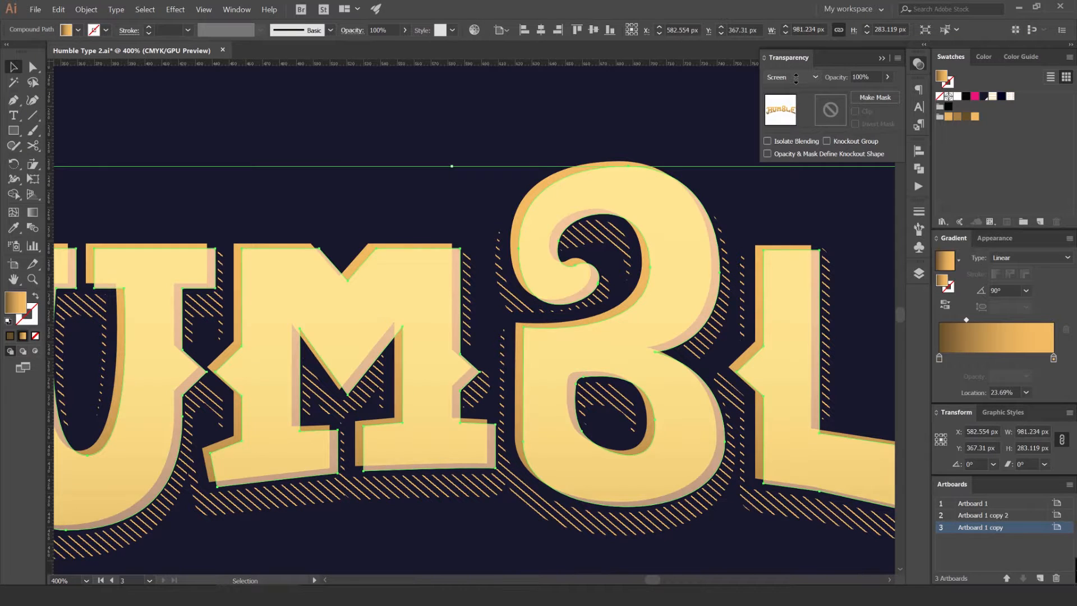
pyautogui.scroll(-1, 795, 79)
pyautogui.click(672, 82)
pyautogui.scroll(-4, 685, 82)
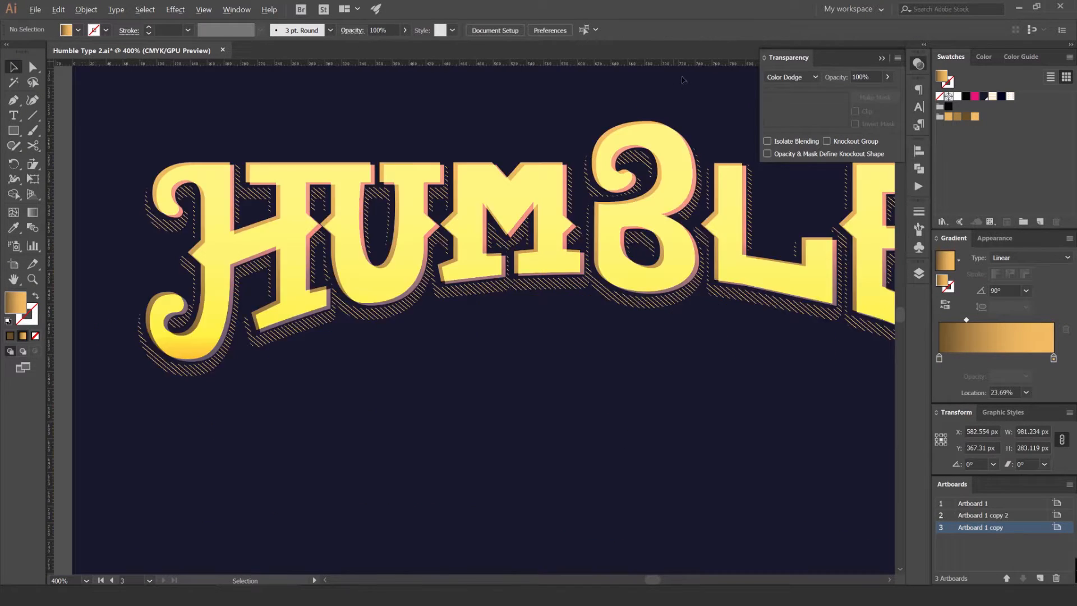
pyautogui.scroll(4, 689, 83)
# - Reselect the offset lettering copy, try the Overlay and Soft Light blend modes, and set its opacity to 50%
pyautogui.click(661, 179)
pyautogui.scroll(-2, 789, 77)
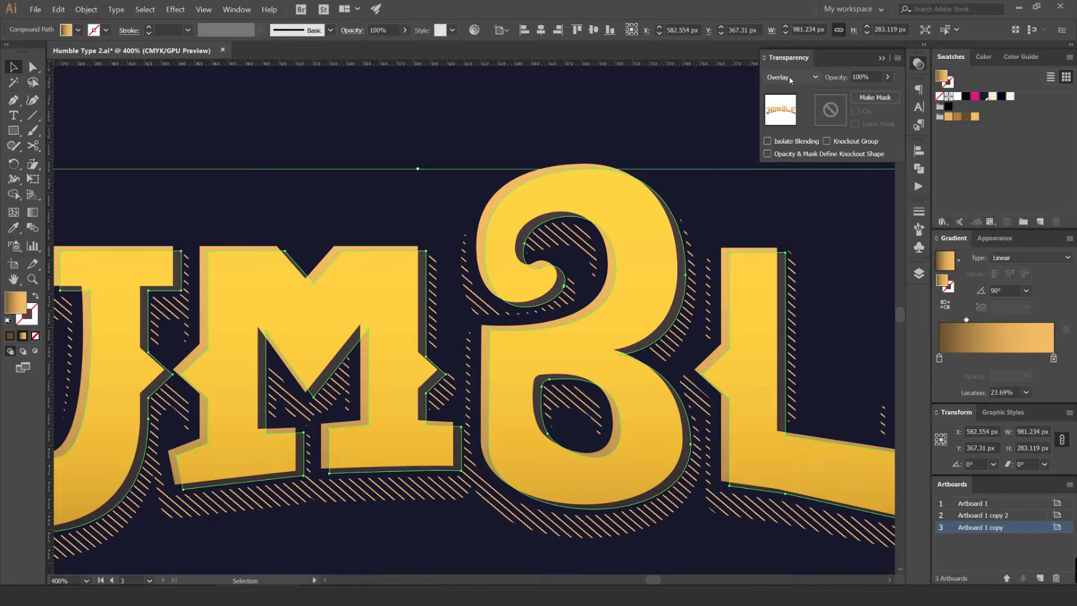
pyautogui.press('Tab')
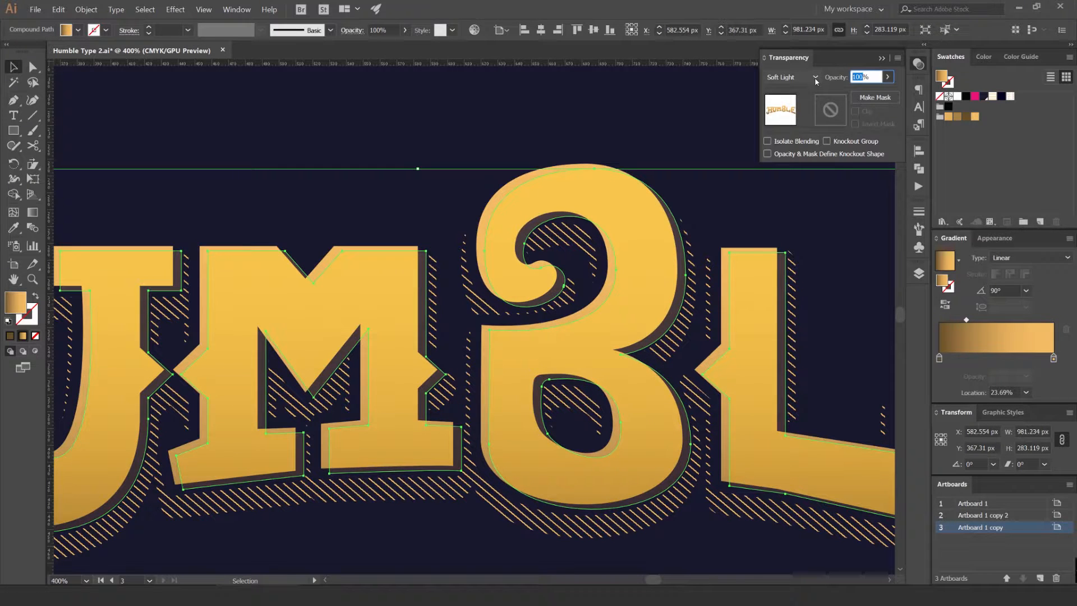
pyautogui.press('Return')
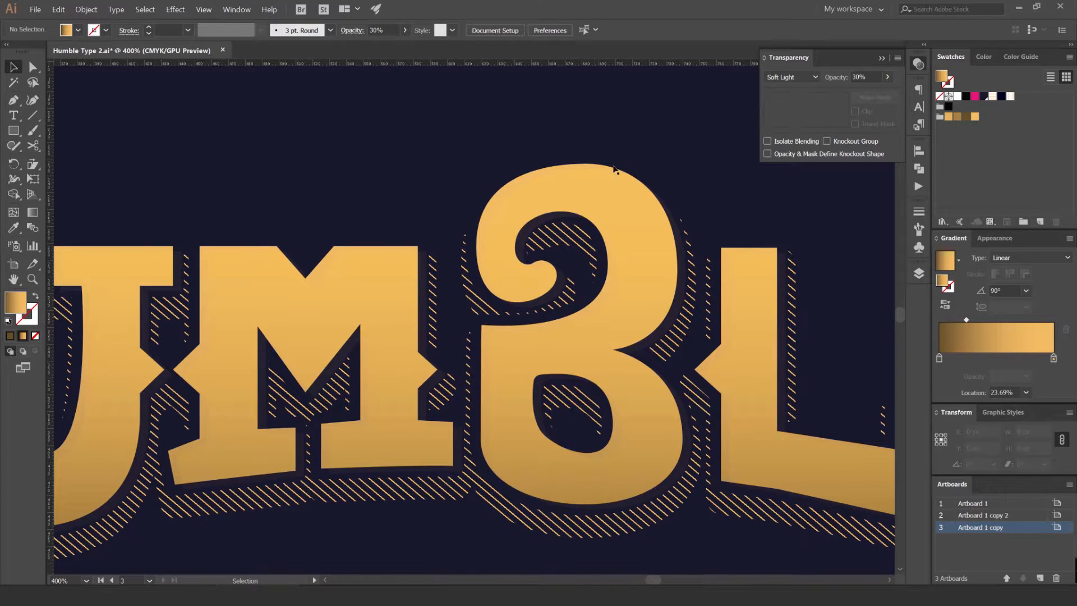
pyautogui.write('50')
pyautogui.press('Return')
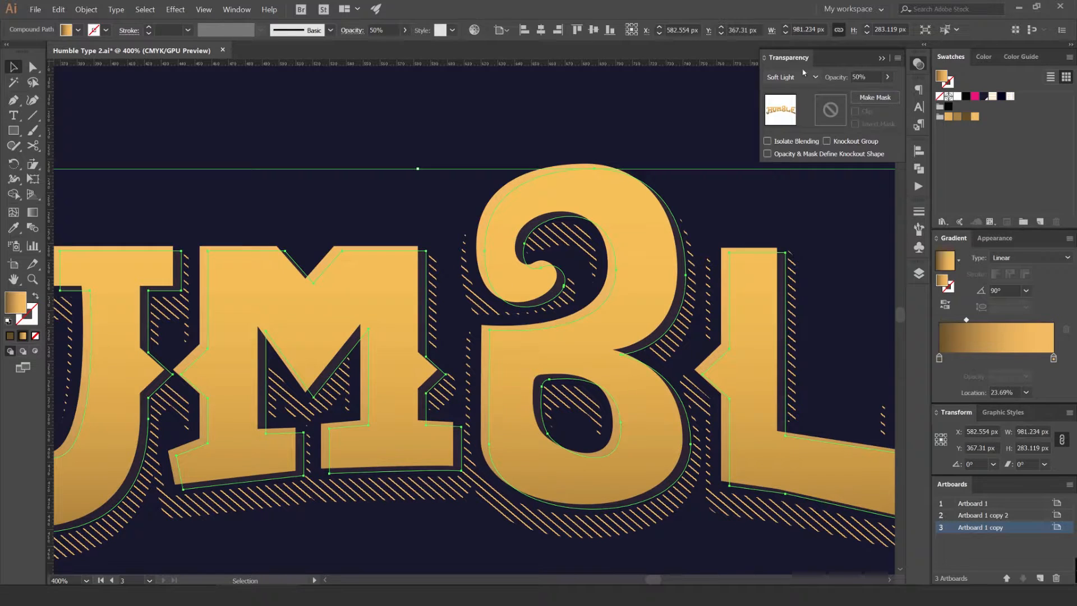
# - Set the offset lettering copy's blend mode to Multiply and deselect it
pyautogui.click(811, 78)
pyautogui.click(791, 119)
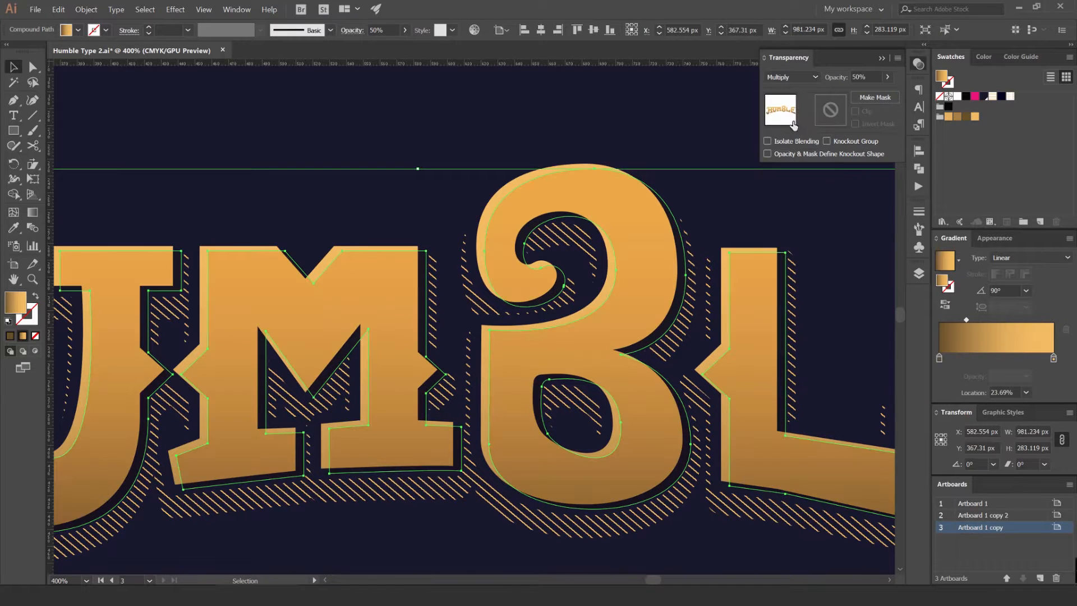
pyautogui.click(648, 130)
pyautogui.scroll(-5, 623, 145)
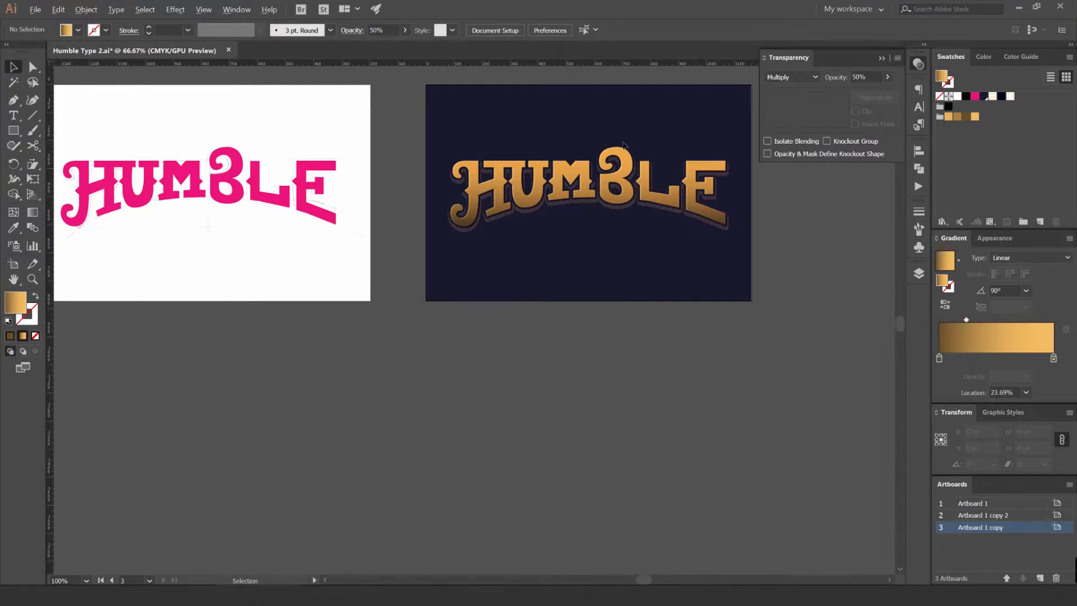
pyautogui.scroll(6, 629, 139)
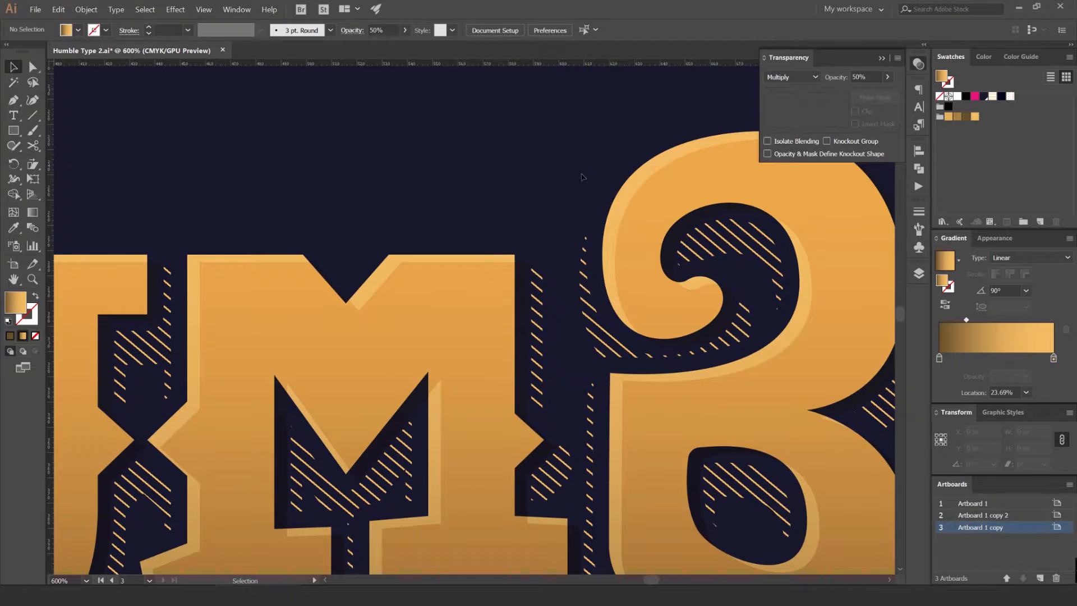
# - Duplicate the base gradient lettering in place, bring the copy to the front, and add the offset Multiply lettering to the selection
pyautogui.moveTo(358, 224); pyautogui.dragTo(436, 181)
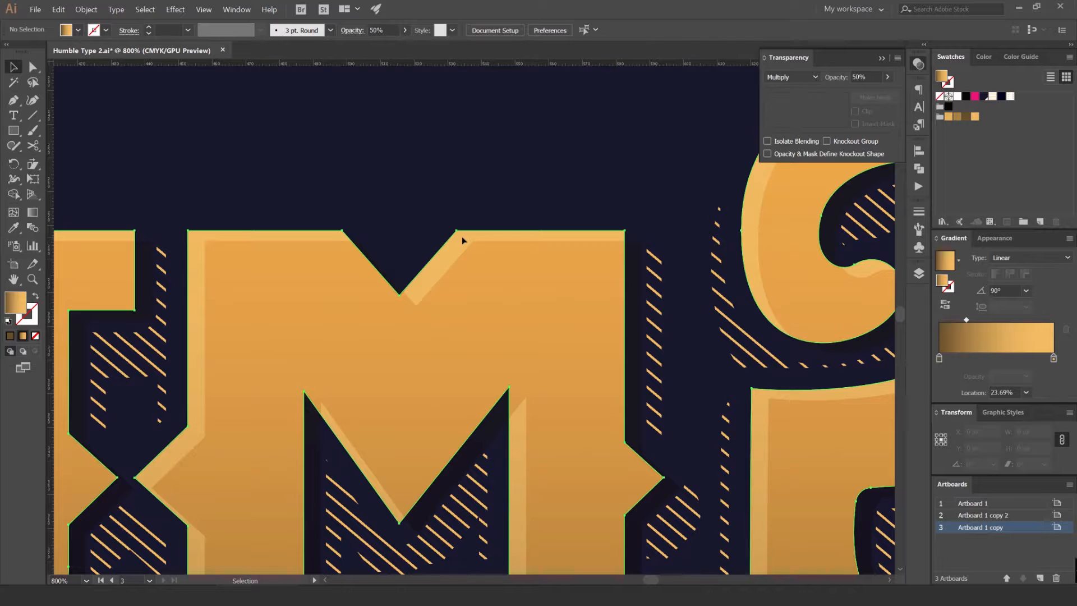
pyautogui.click(462, 240)
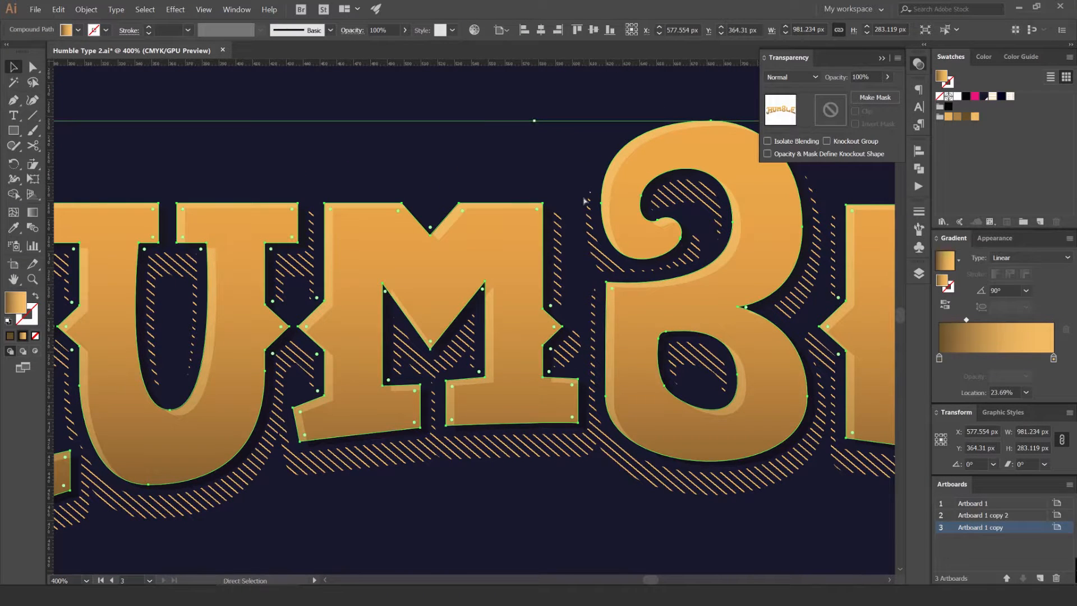
pyautogui.hotkey('ctrl', 'shift', ']')
pyautogui.scroll(4, 549, 210)
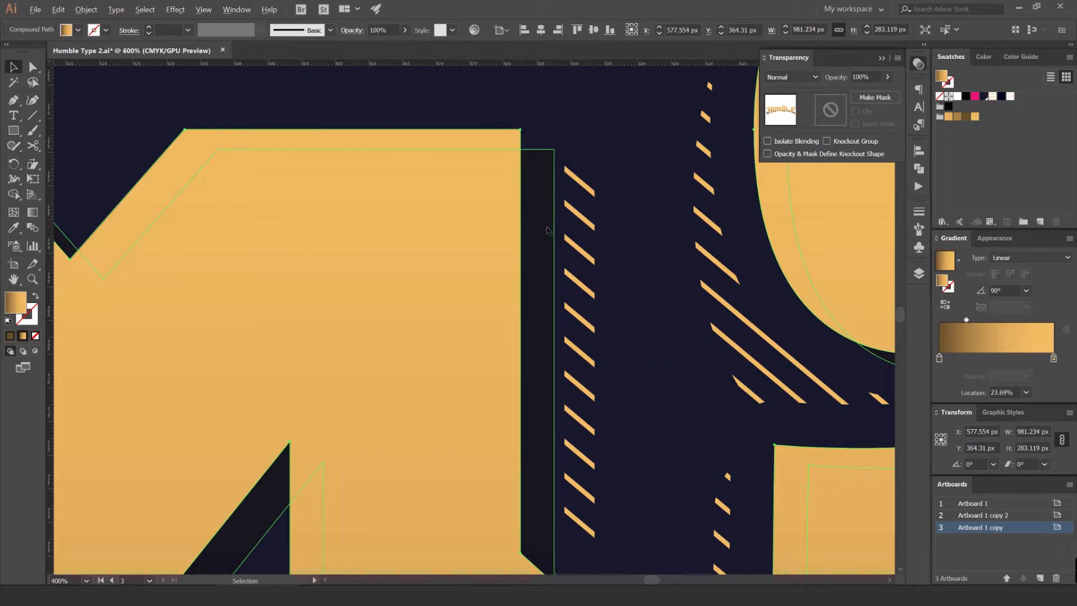
pyautogui.keyDown('shift'); pyautogui.click(540, 250); pyautogui.keyUp('shift')
pyautogui.scroll(-4, 540, 249)
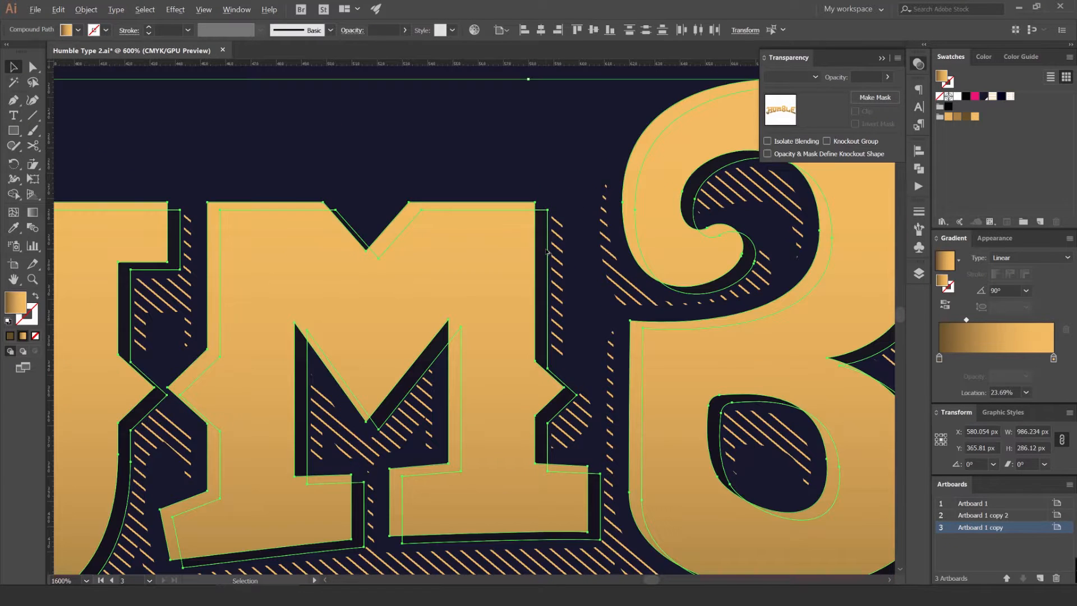
# - Subtract the front lettering from the offset Multiply lettering with Minus Front and deselect the remaining shadow pieces
pyautogui.click(918, 209)
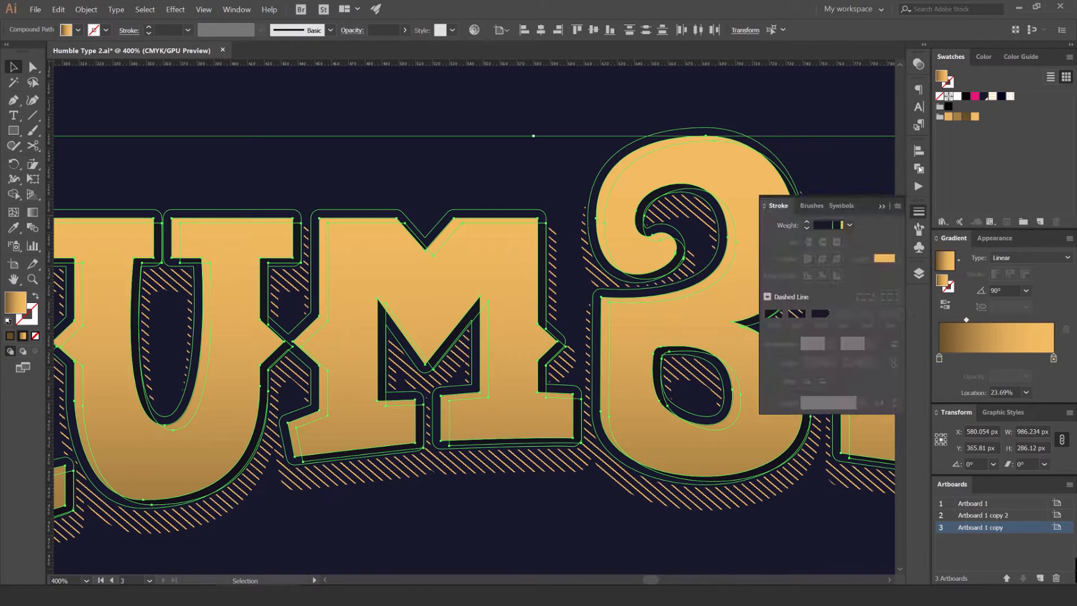
pyautogui.click(917, 169)
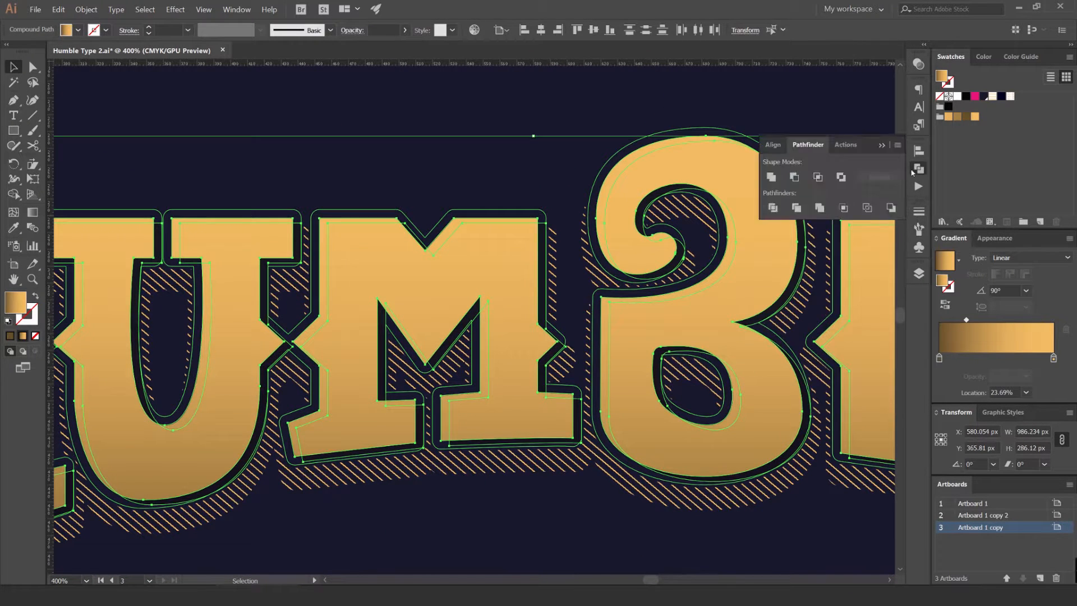
pyautogui.click(794, 177)
pyautogui.click(568, 207)
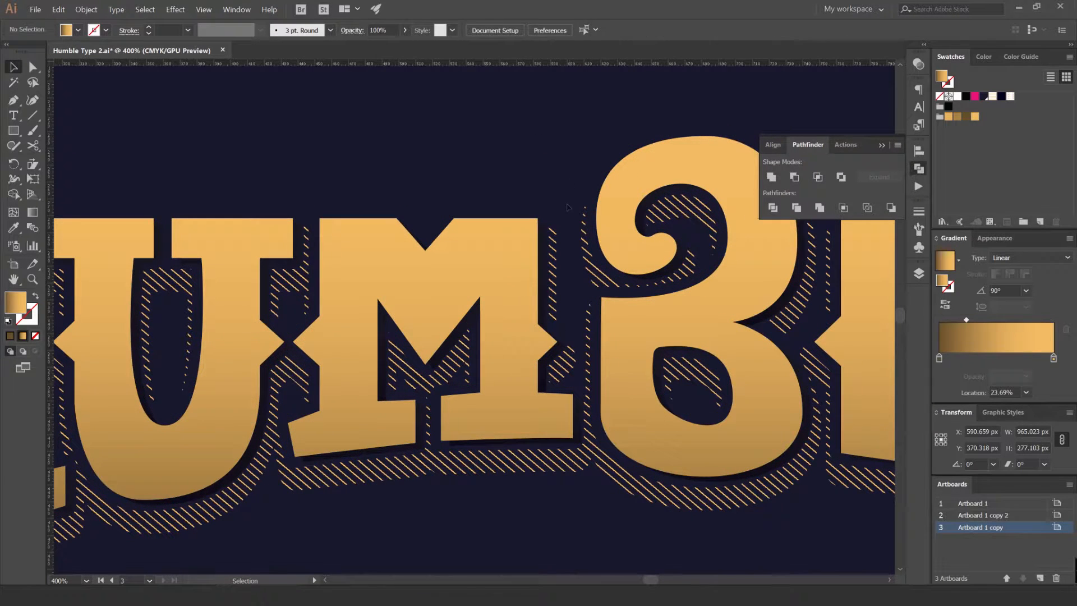
# - Move the trimmed shadow pieces up off the lettering to inspect them, and undo the move
pyautogui.moveTo(542, 241); pyautogui.dragTo(480, 109)
pyautogui.scroll(-2, 507, 121)
pyautogui.scroll(3, 491, 194)
pyautogui.click(496, 137)
pyautogui.scroll(-4, 556, 182)
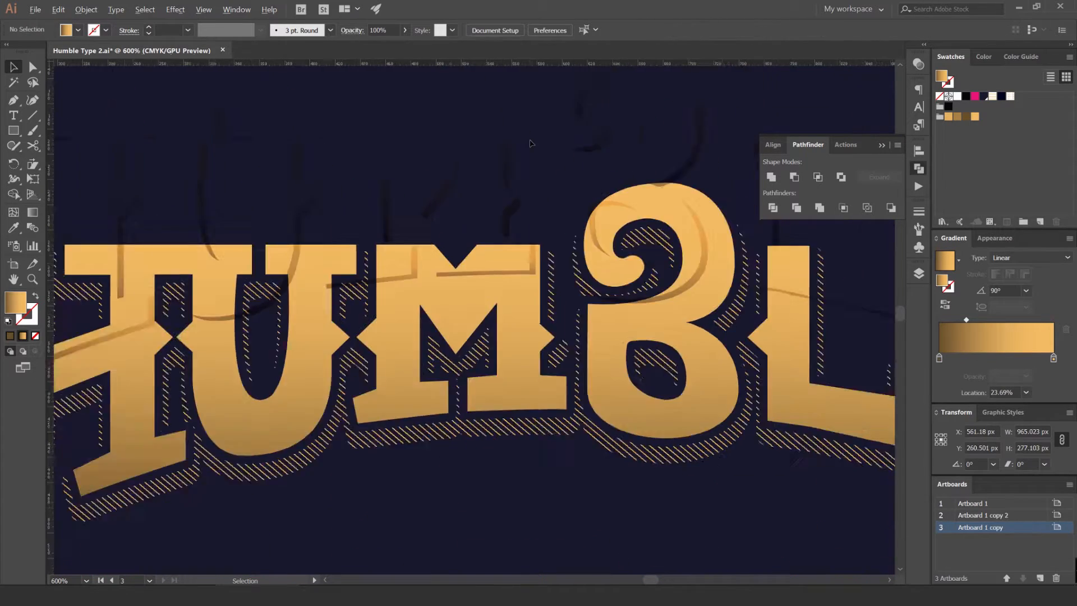
pyautogui.moveTo(561, 168); pyautogui.dragTo(542, 154)
pyautogui.scroll(6, 542, 153)
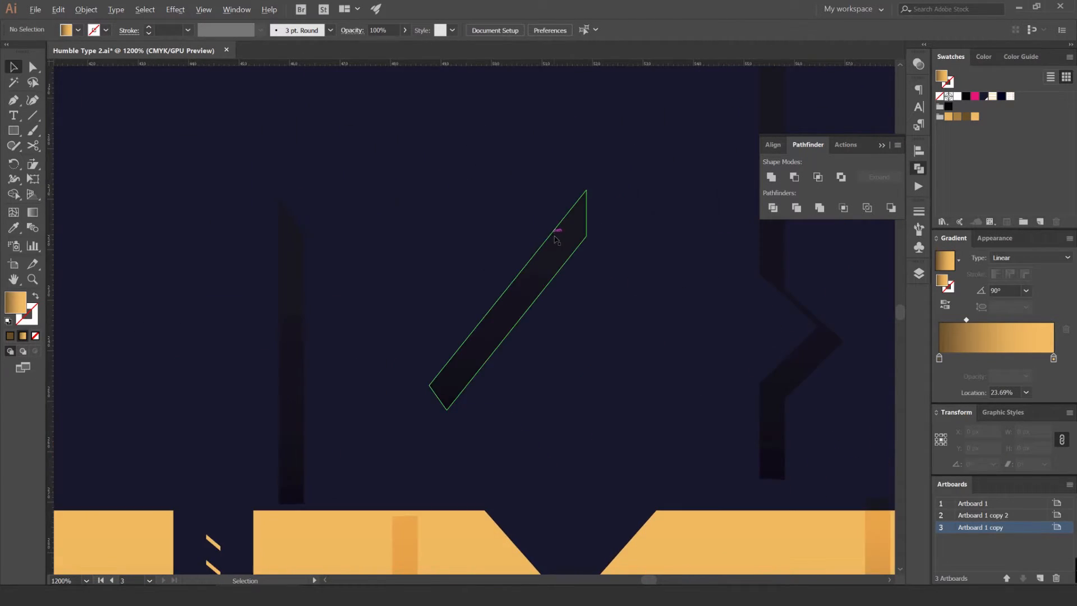
pyautogui.scroll(-3, 561, 233)
pyautogui.hotkey('ctrl', 'z')
pyautogui.hotkey('ctrl', 'z')
pyautogui.click(579, 209)
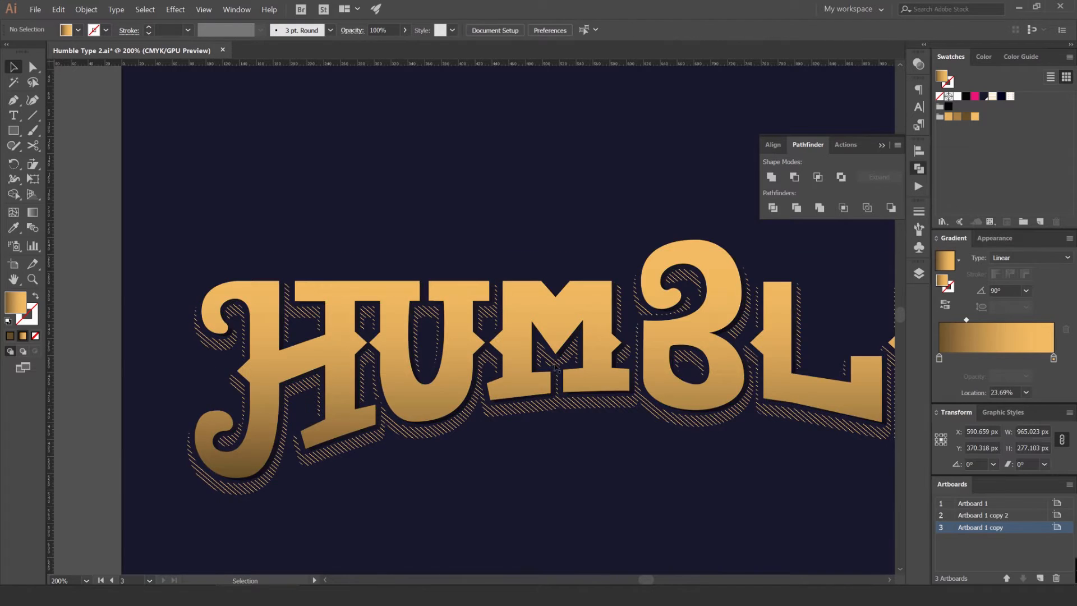
# - Select the trimmed shadow group beside the letters, fill it with the dark navy swatch, and deselect it
pyautogui.scroll(2, 483, 310)
pyautogui.scroll(6, 481, 310)
pyautogui.click(433, 239)
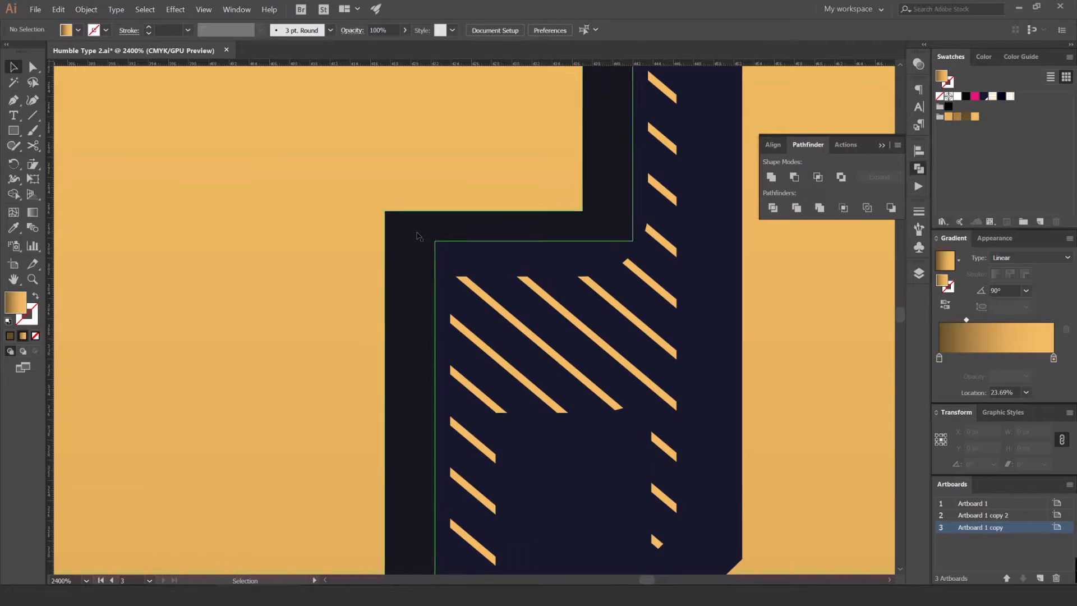
pyautogui.scroll(-6, 461, 234)
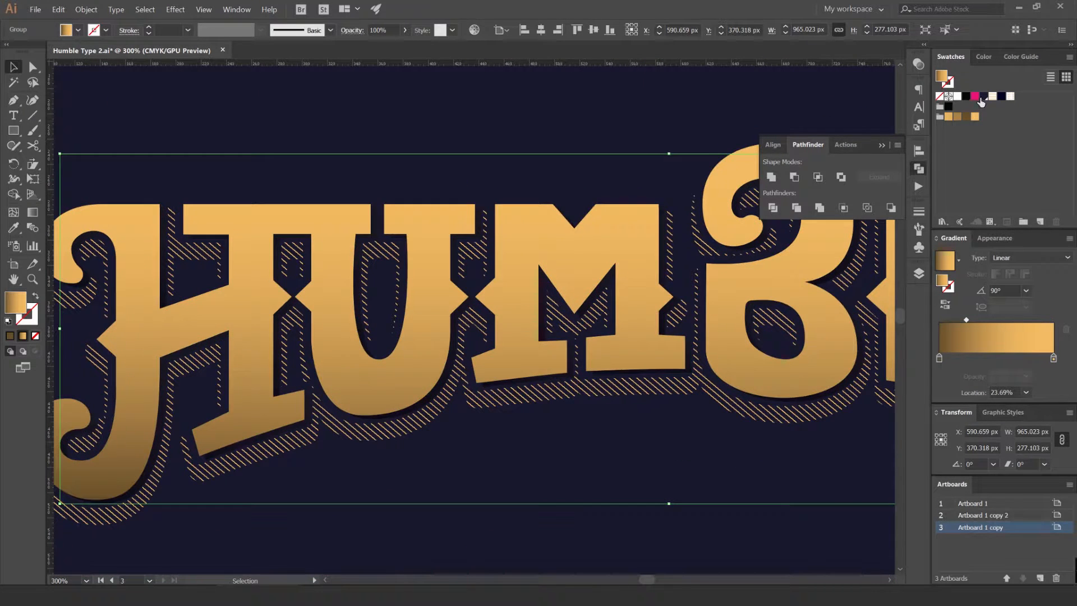
pyautogui.click(982, 97)
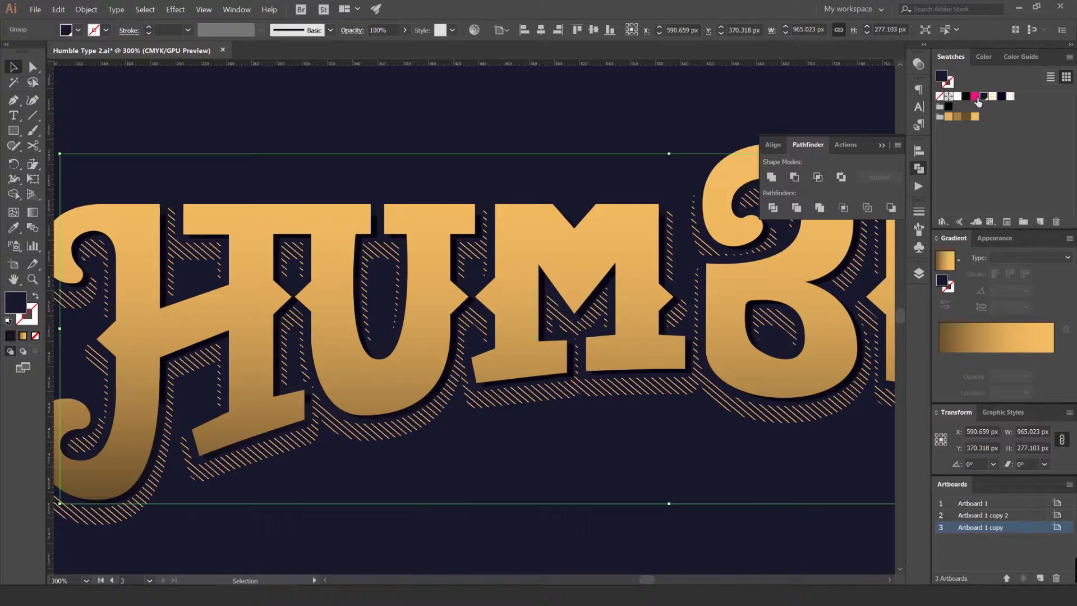
pyautogui.click(499, 157)
pyautogui.scroll(-2, 497, 154)
pyautogui.scroll(3, 658, 168)
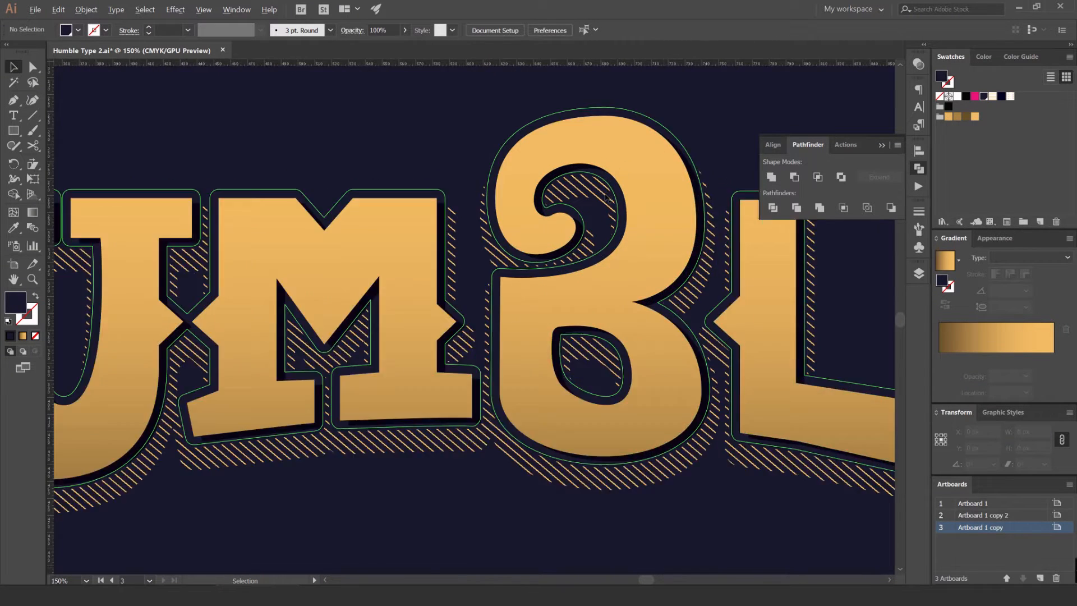
# - Examine the navy shadow around the HUMBLE letters up close, shifting it off the lettering and restoring its position
pyautogui.scroll(5, 607, 196)
pyautogui.scroll(4, 328, 290)
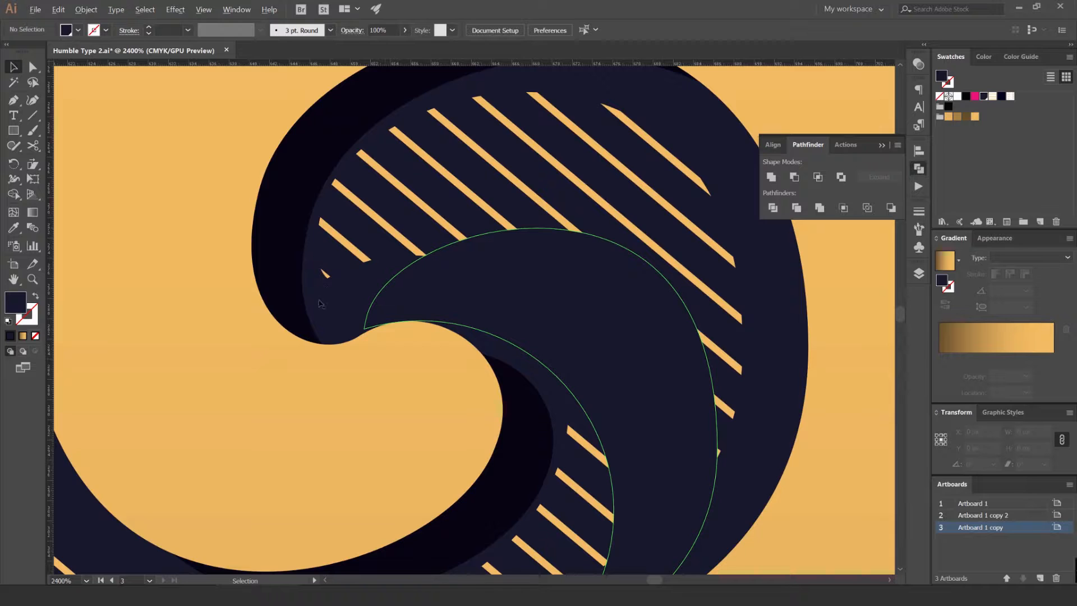
pyautogui.scroll(-7, 315, 267)
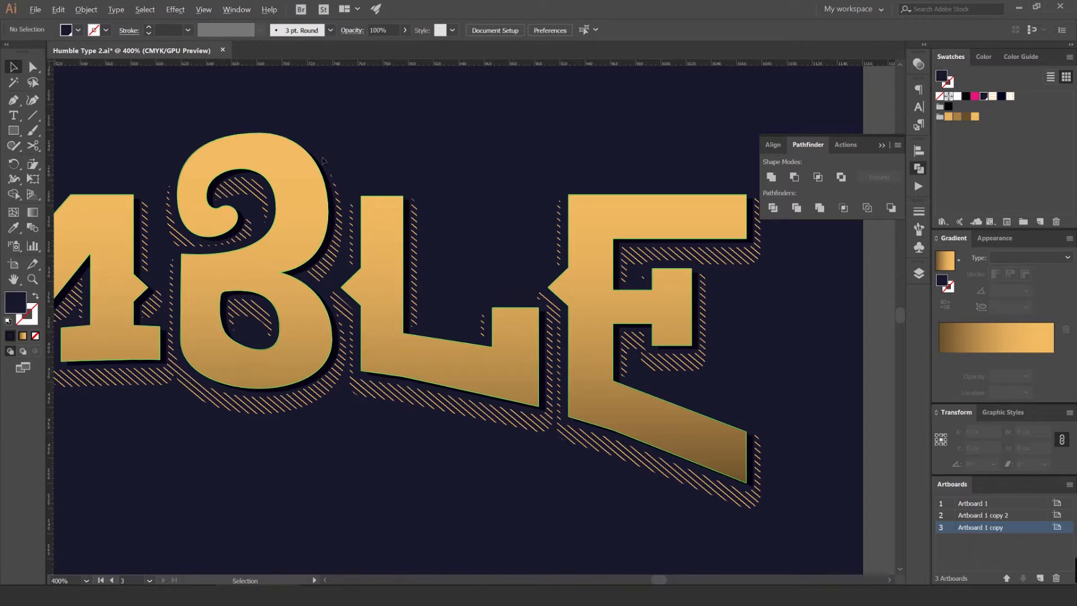
pyautogui.moveTo(330, 179); pyautogui.dragTo(532, 149)
pyautogui.scroll(-6, 485, 140)
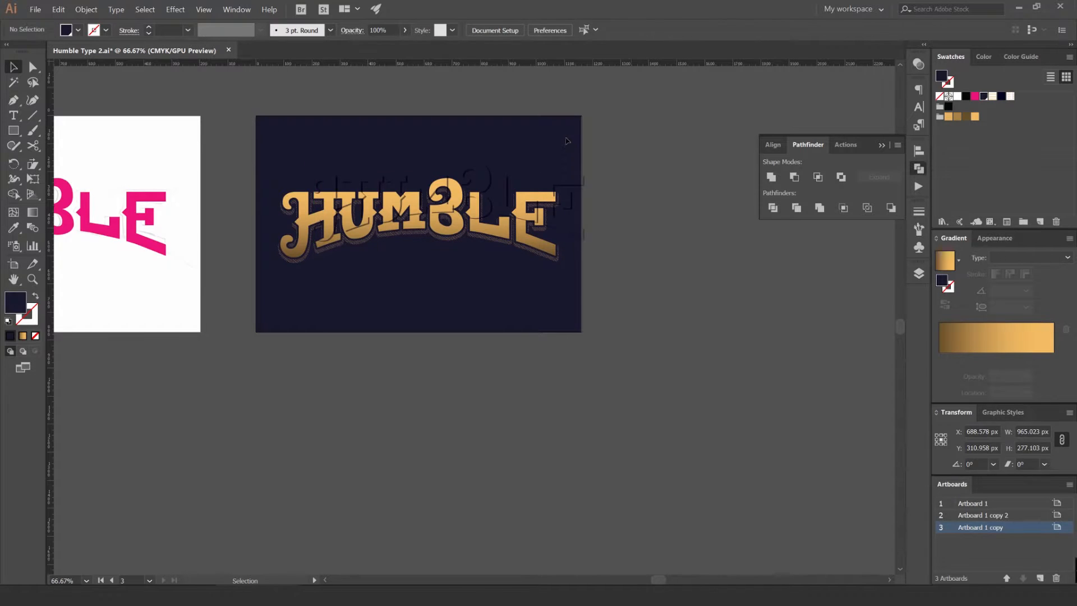
pyautogui.click(486, 140)
pyautogui.scroll(5, 422, 144)
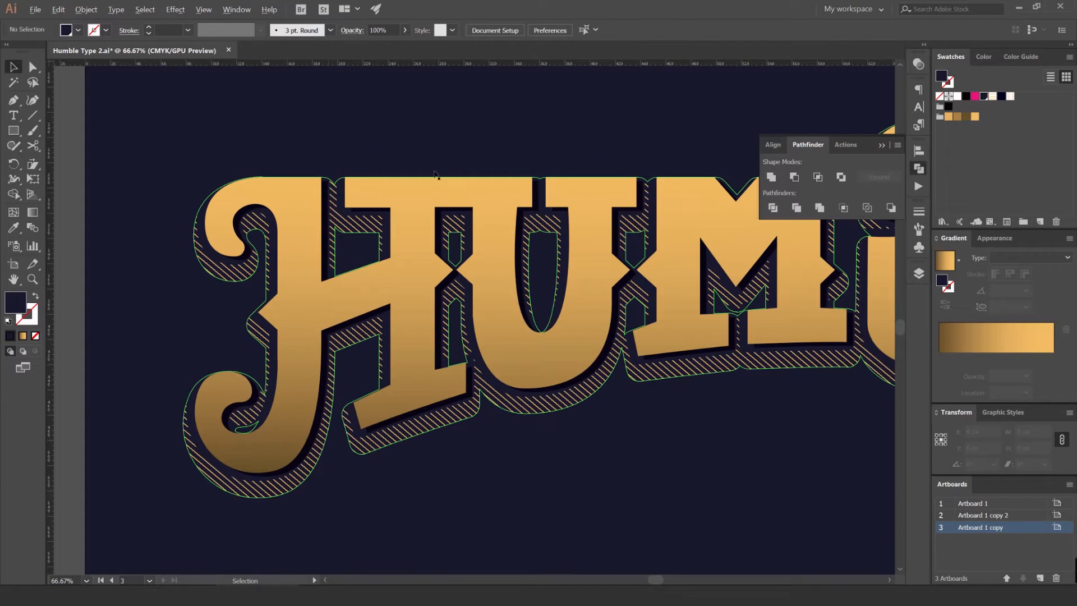
pyautogui.click(915, 169)
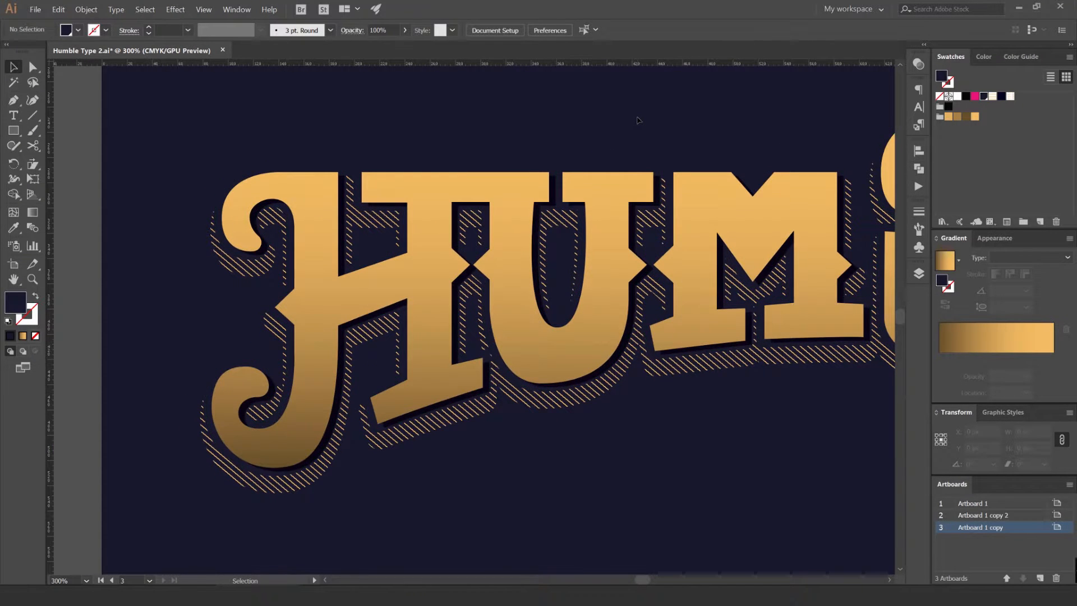
pyautogui.press('space')
pyautogui.scroll(-2, 553, 163)
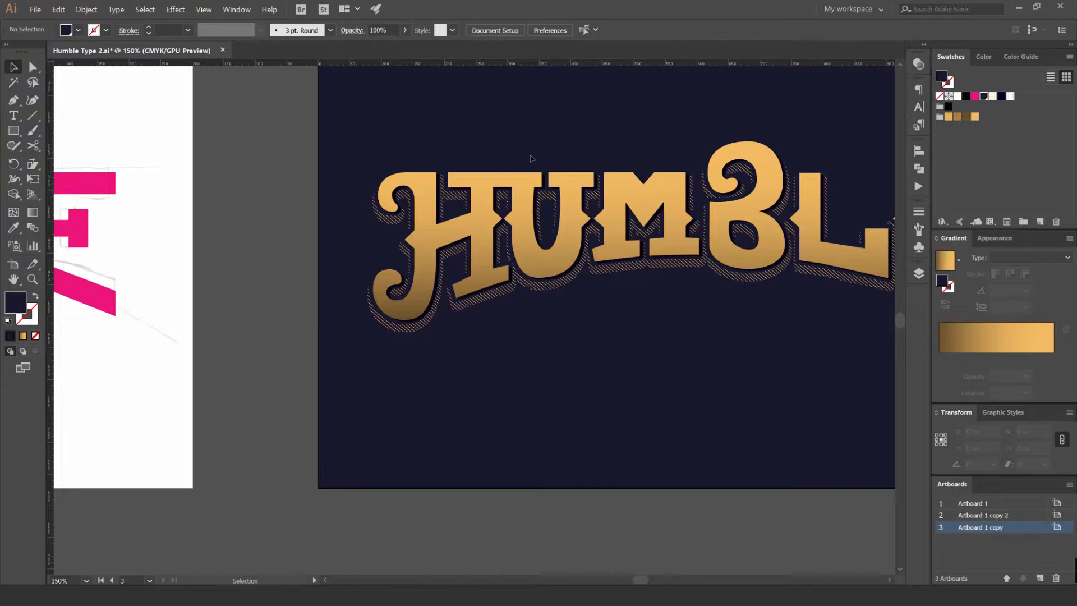
pyautogui.scroll(1, 596, 154)
pyautogui.click(644, 221)
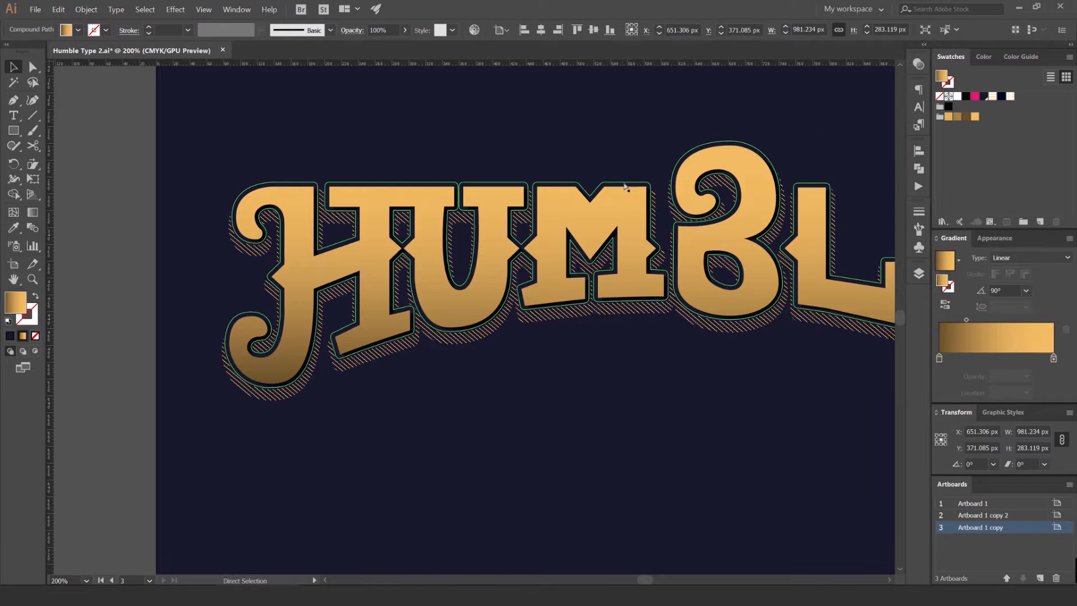
pyautogui.hotkey('ctrl', 'h')
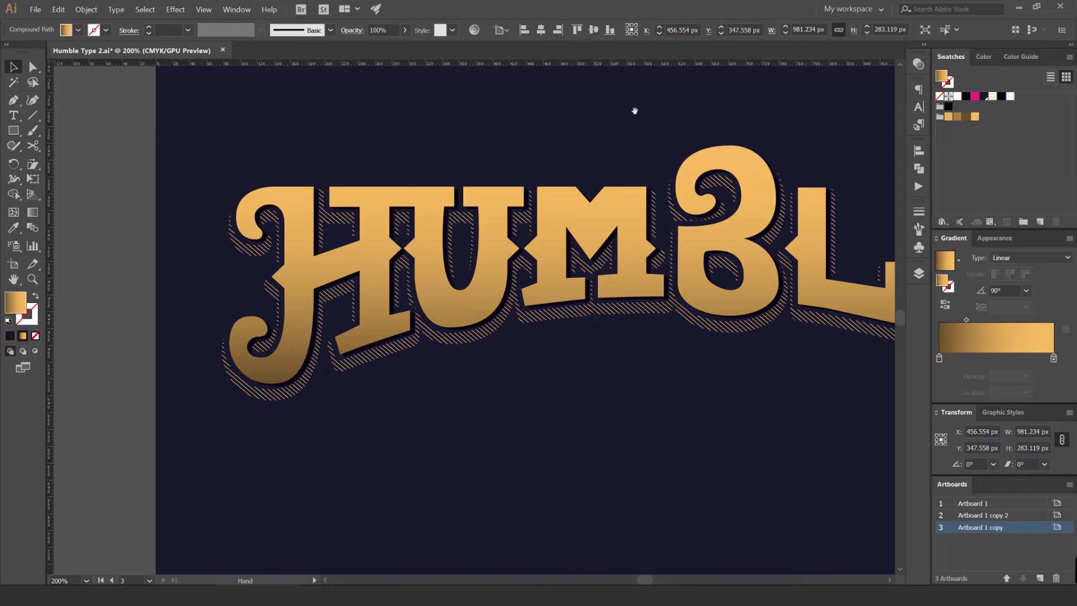
pyautogui.moveTo(550, 153); pyautogui.dragTo(461, 164)
pyautogui.hotkey('ctrl', 'h')
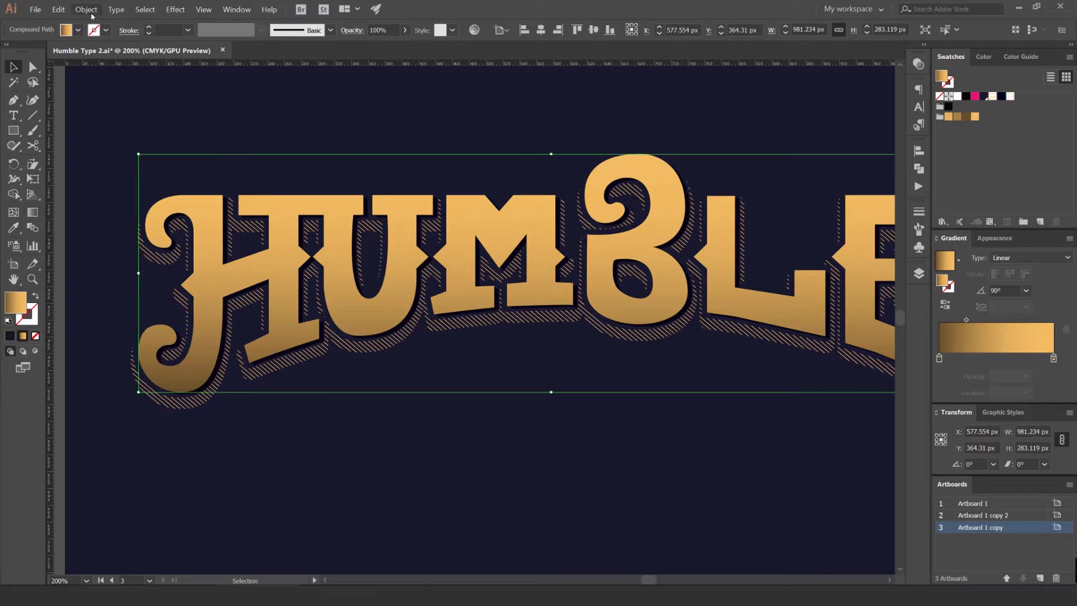
pyautogui.click(89, 11)
pyautogui.moveTo(125, 210)
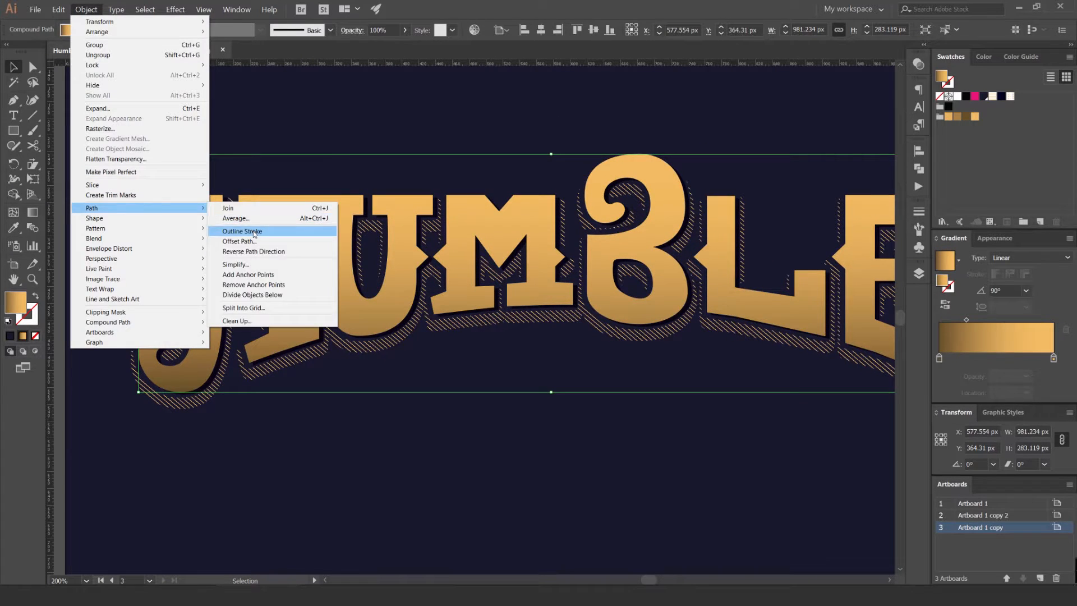
pyautogui.click(248, 239)
pyautogui.click(716, 297)
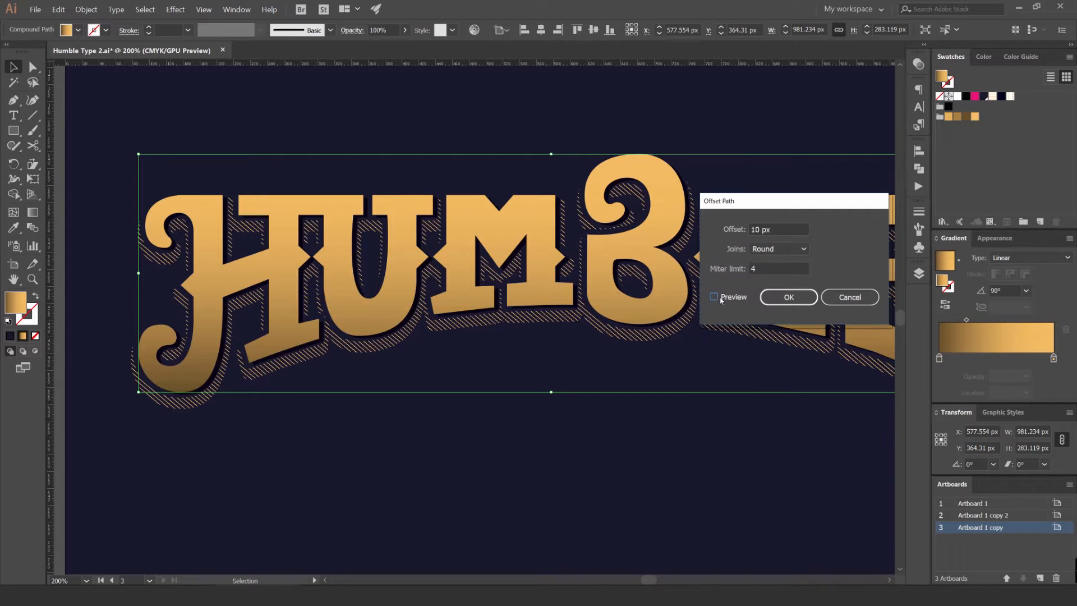
pyautogui.scroll(-10, 774, 225)
pyautogui.scroll(4, 774, 228)
pyautogui.scroll(7, 770, 231)
pyautogui.scroll(7, 770, 230)
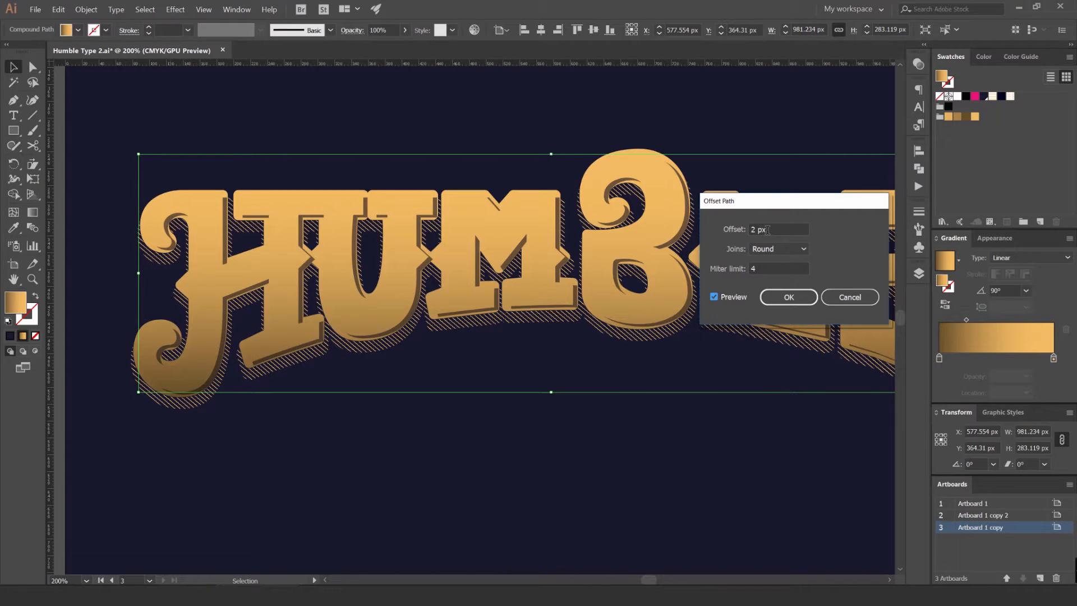
pyautogui.click(858, 303)
pyautogui.click(728, 119)
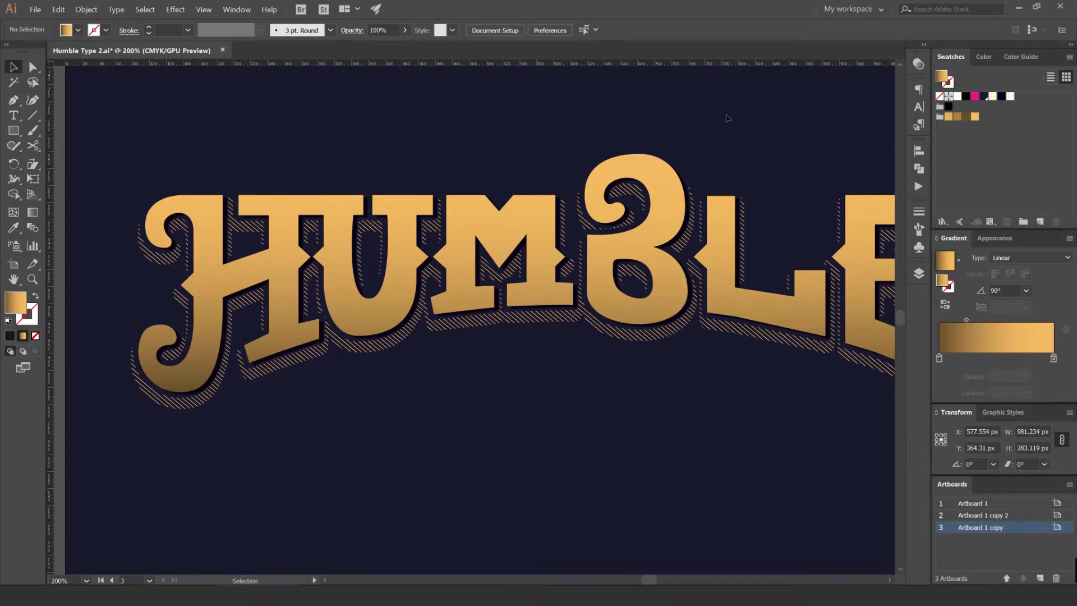
# - Create an inset copy of the gold HUMBLE lettering with Offset Path at -3 px and Round joins
pyautogui.moveTo(664, 174); pyautogui.dragTo(527, 139)
pyautogui.hotkey('ctrl', 'z')
pyautogui.click(86, 9)
pyautogui.moveTo(149, 212)
pyautogui.click(232, 240)
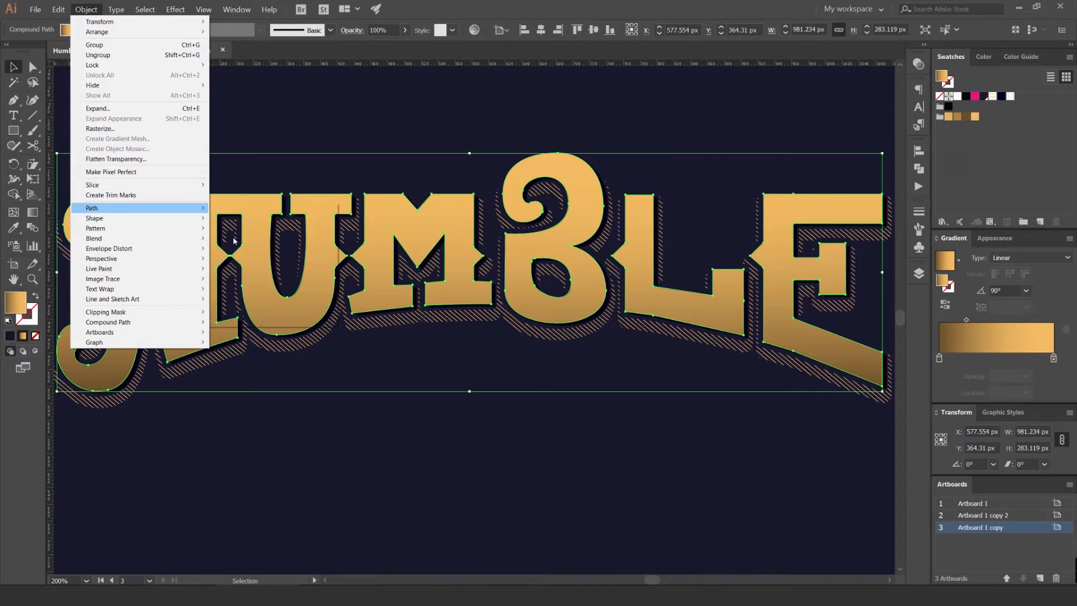
pyautogui.click(730, 297)
pyautogui.scroll(-2, 774, 232)
pyautogui.scroll(6, 773, 232)
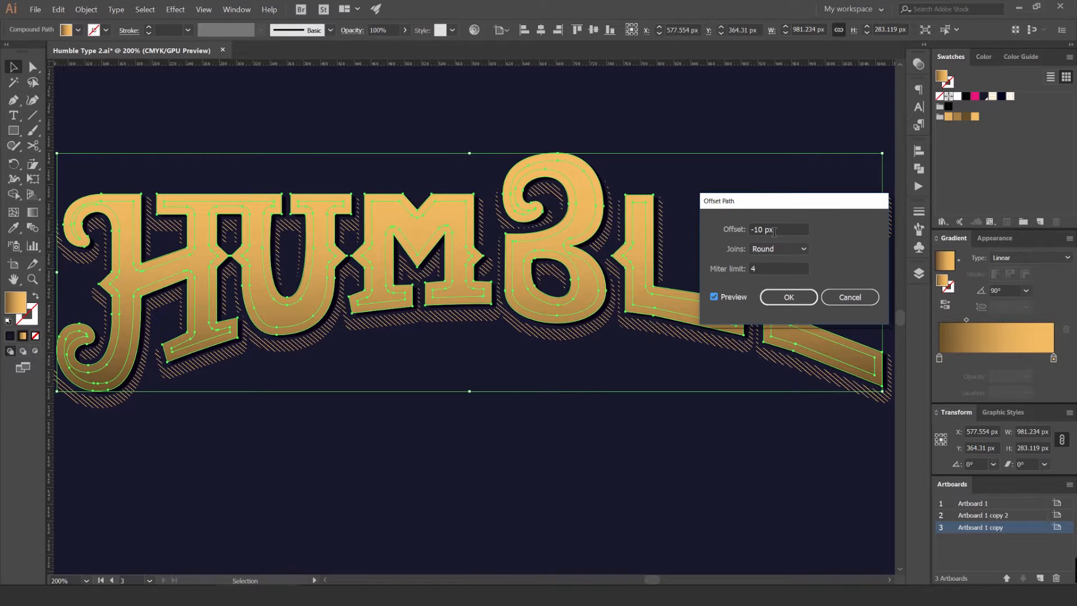
pyautogui.scroll(1, 774, 232)
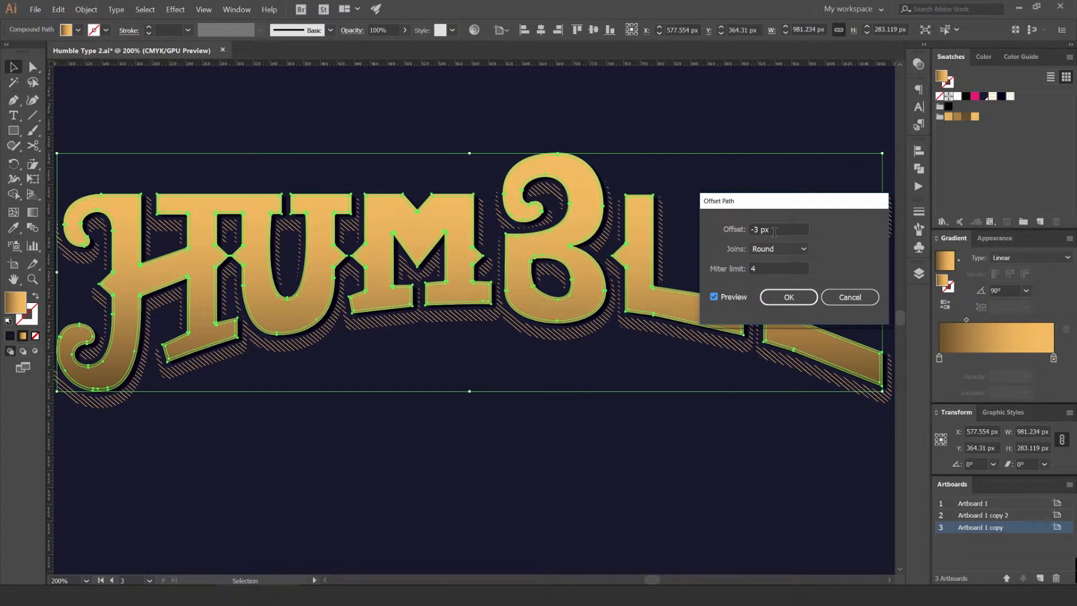
pyautogui.click(785, 296)
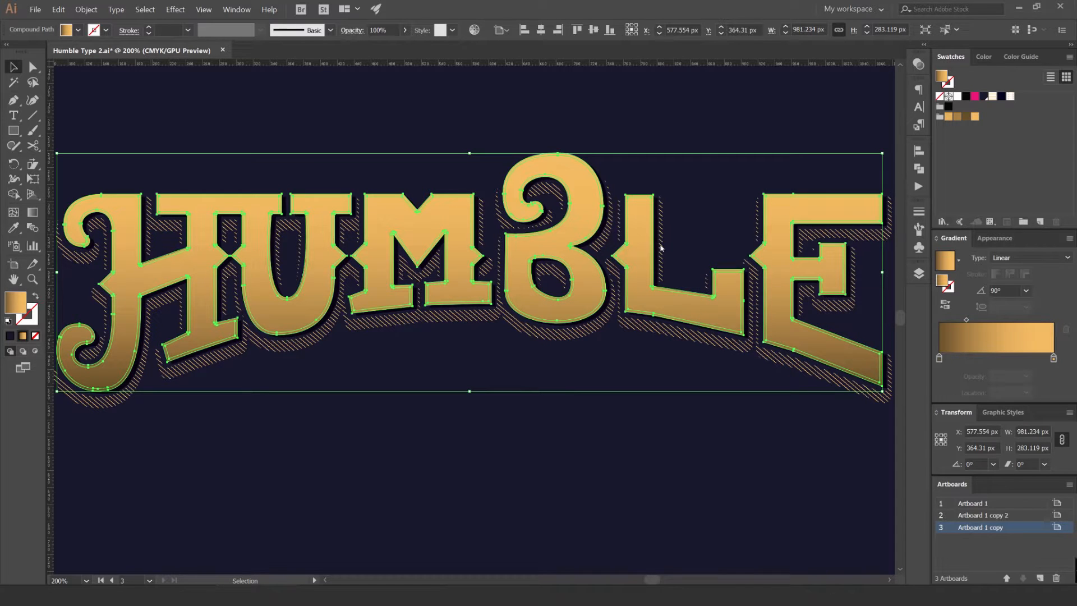
# - Swap the inset lettering's gradient fill to its stroke, set its blending mode to Multiply and the stroke weight to 2 pt
pyautogui.scroll(2, 620, 151)
pyautogui.scroll(1, 620, 151)
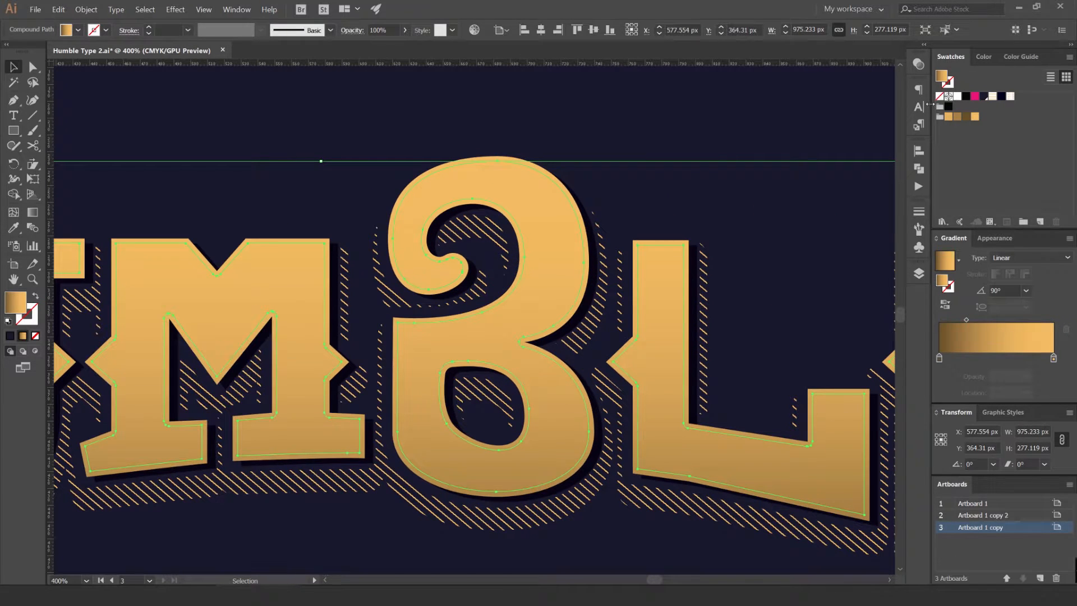
pyautogui.hotkey('shift', 'x')
pyautogui.click(918, 67)
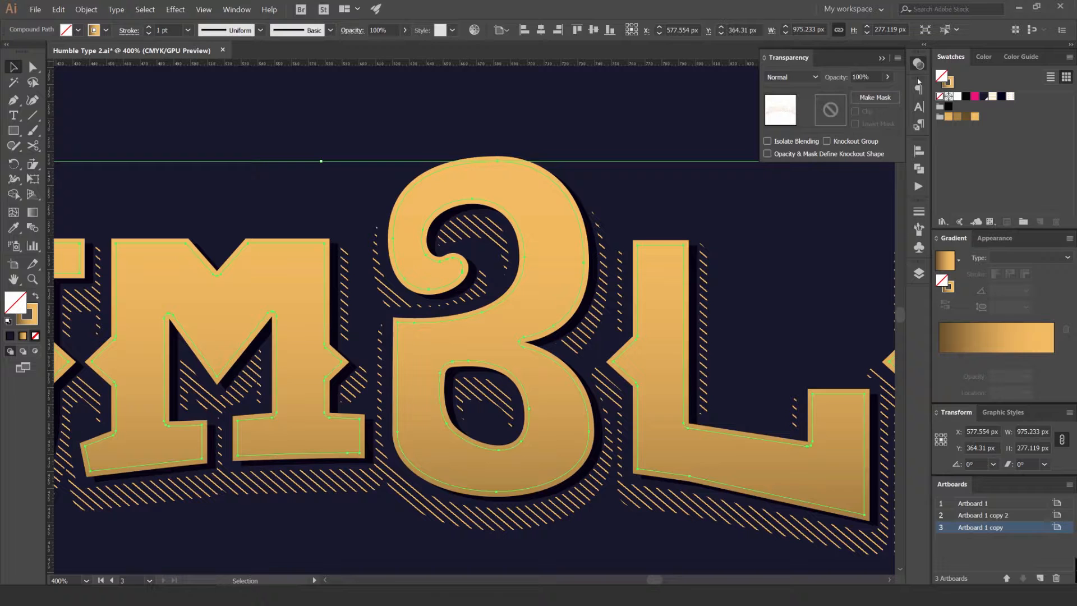
pyautogui.scroll(-1, 798, 77)
pyautogui.hotkey('ctrl', 'h')
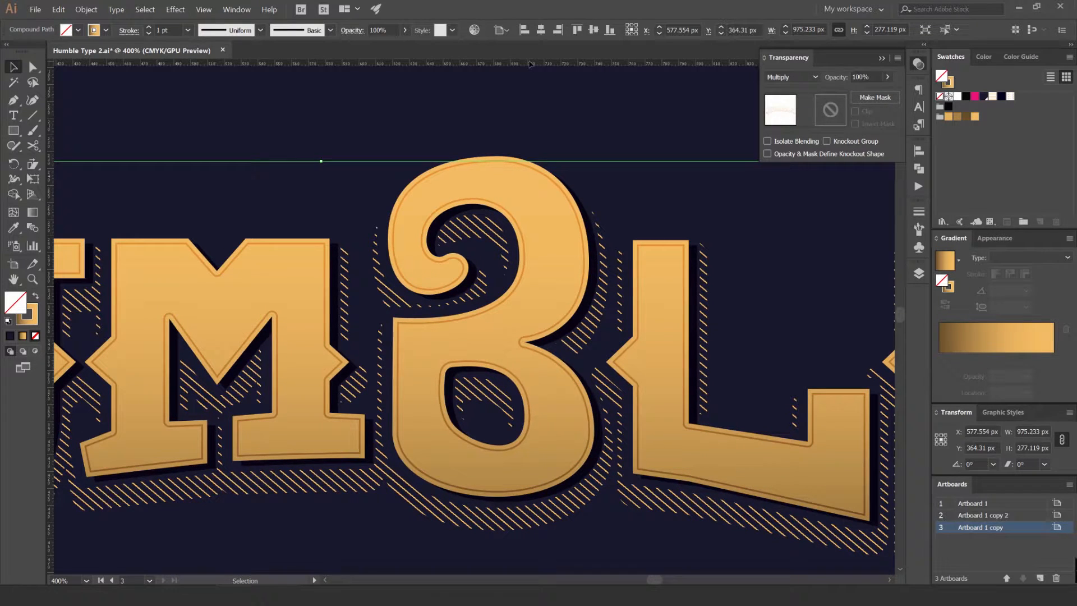
pyautogui.click(322, 95)
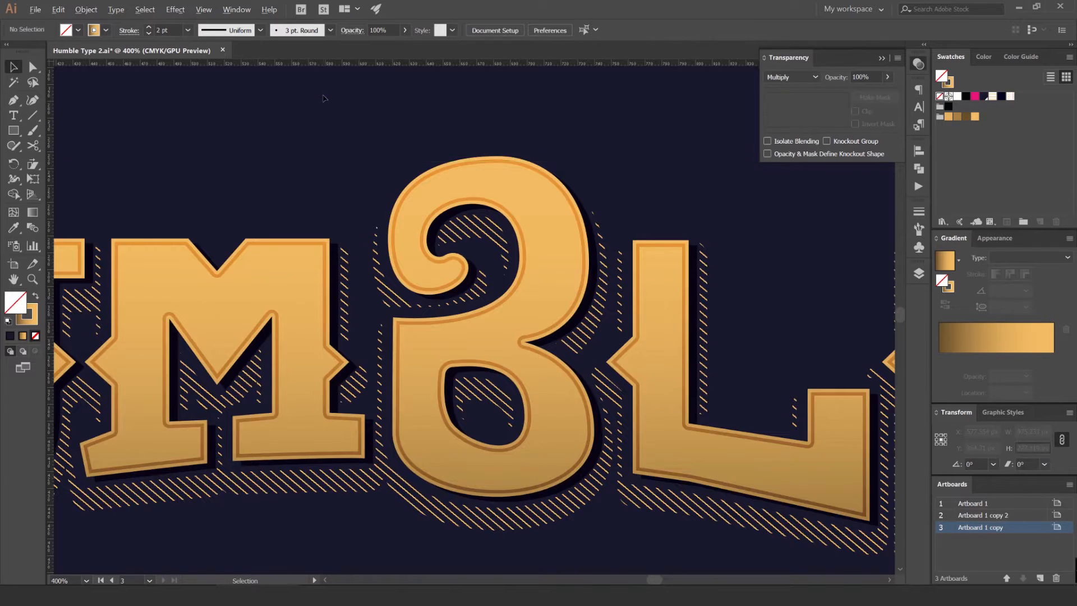
# - Try the gradient as a Multiply fill on the inset lettering instead of a stroke, and undo it
pyautogui.scroll(-4, 322, 96)
pyautogui.moveTo(397, 88); pyautogui.dragTo(573, 100)
pyautogui.scroll(5, 552, 154)
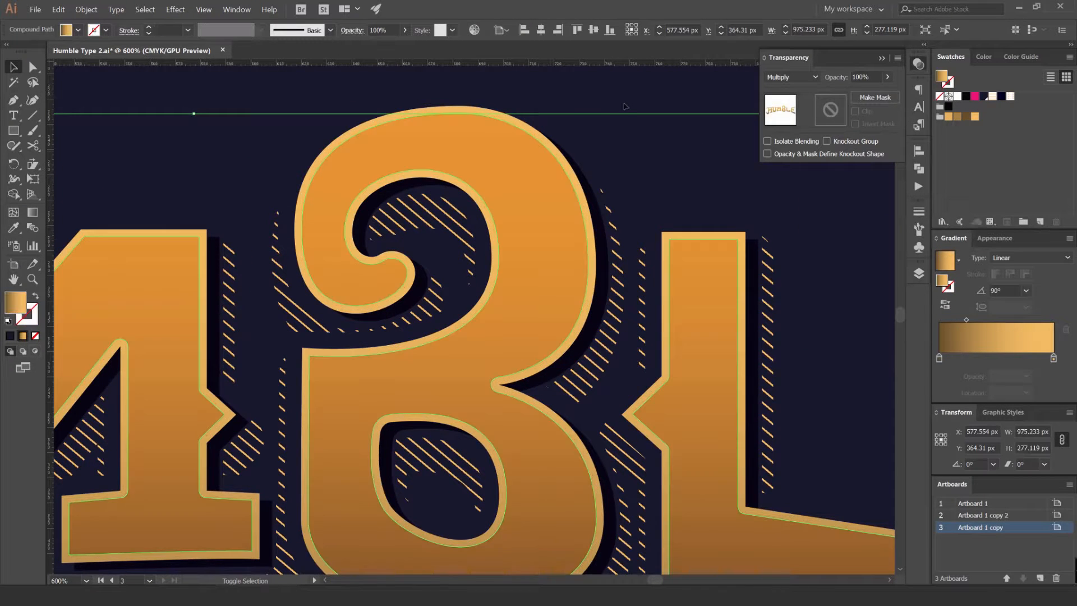
pyautogui.scroll(-5, 630, 101)
pyautogui.scroll(-1, 629, 101)
pyautogui.scroll(5, 624, 111)
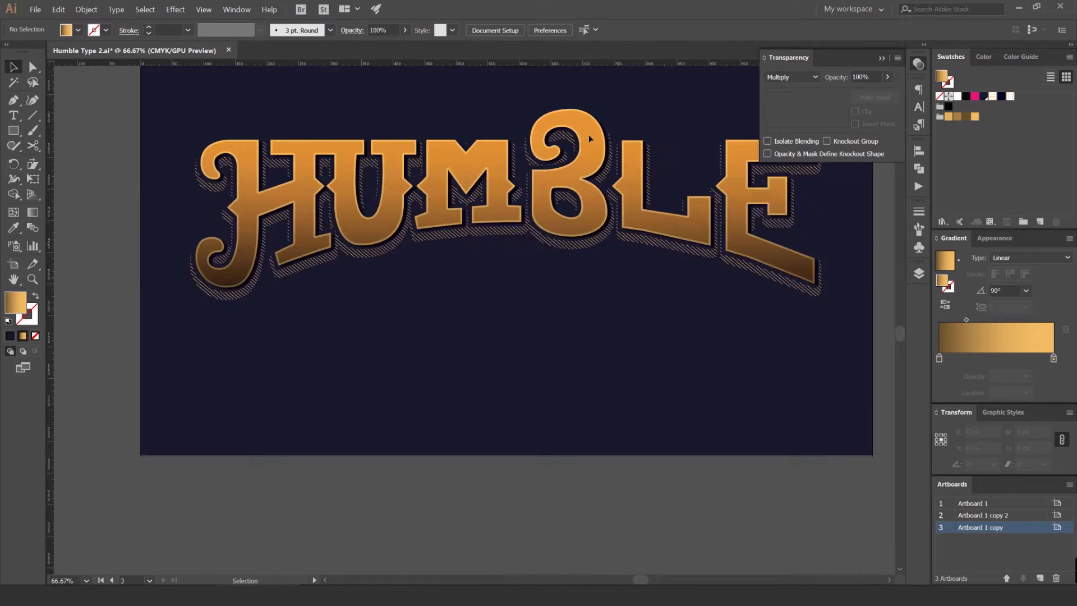
pyautogui.hotkey('ctrl', 'z')
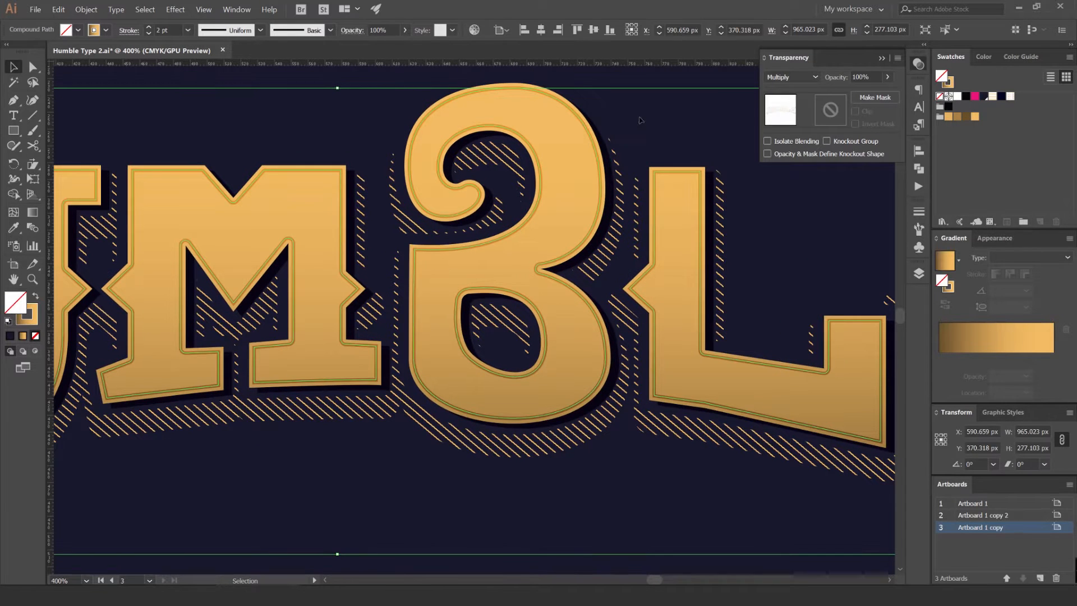
# - Fill the inset lettering with the dot pattern swatch, keeping its gradient stroke
pyautogui.click(1009, 97)
pyautogui.scroll(-4, 682, 119)
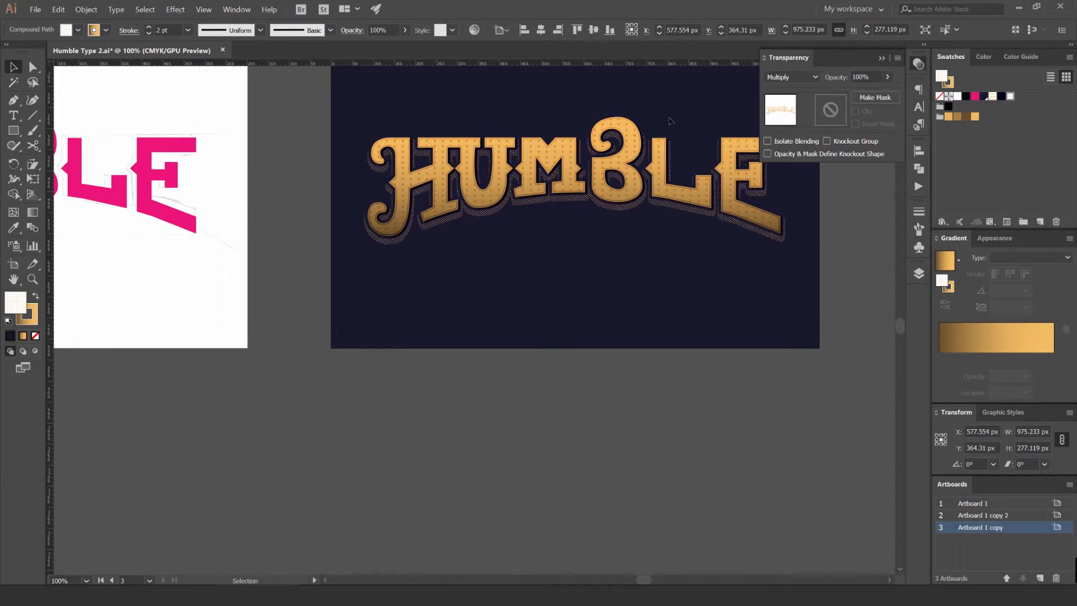
pyautogui.moveTo(675, 95); pyautogui.dragTo(629, 120)
pyautogui.scroll(3, 629, 121)
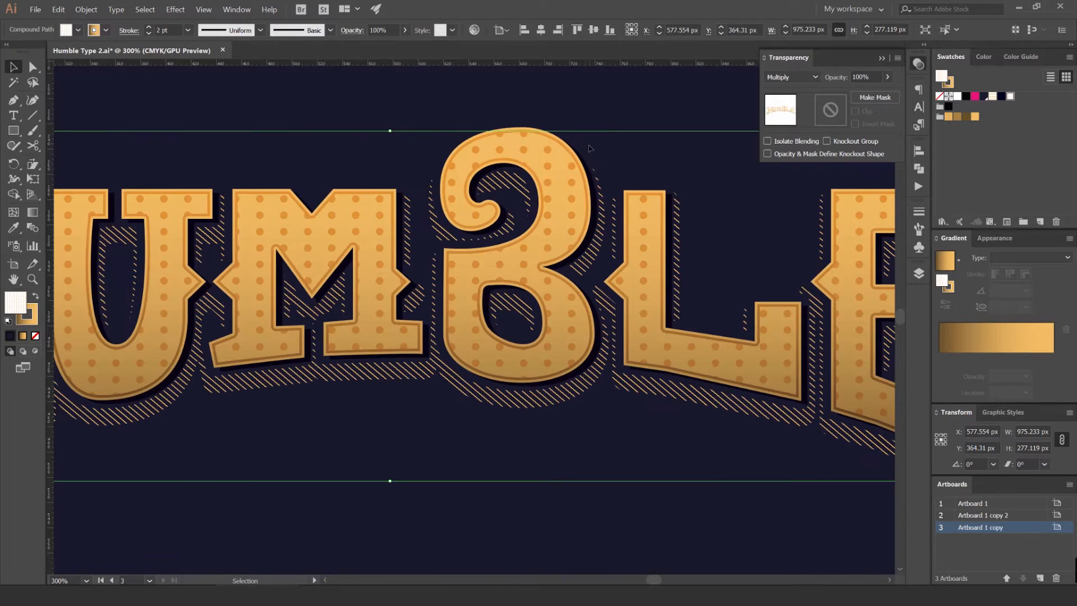
# - Scale the inset lettering's dot pattern and stroke uniformly to 40%, with Transform Objects off and Transform Patterns on
pyautogui.click(86, 9)
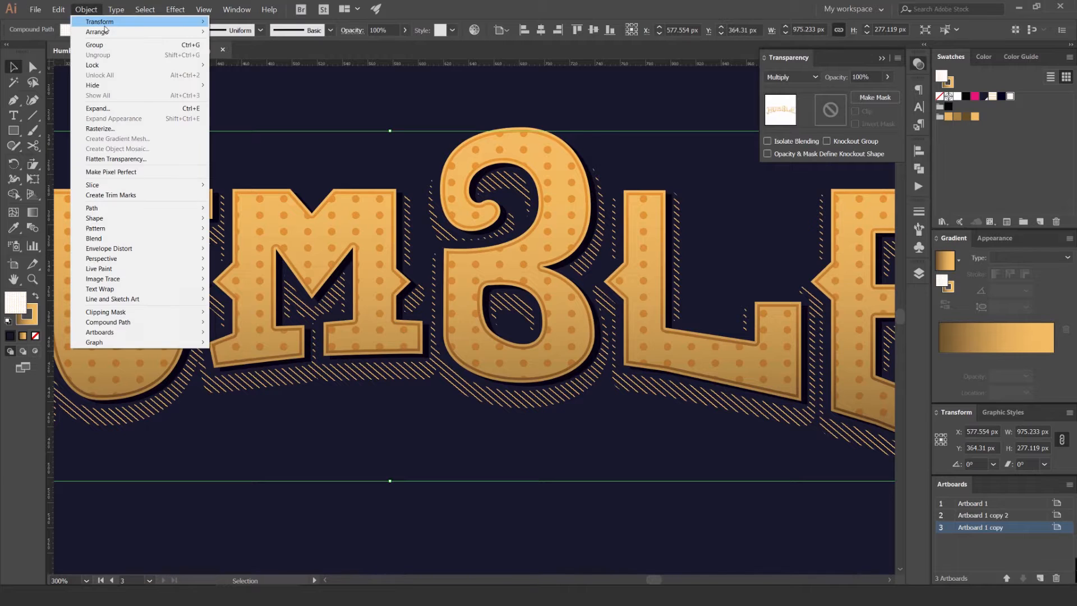
pyautogui.moveTo(101, 21)
pyautogui.click(232, 65)
pyautogui.scroll(-5, 716, 188)
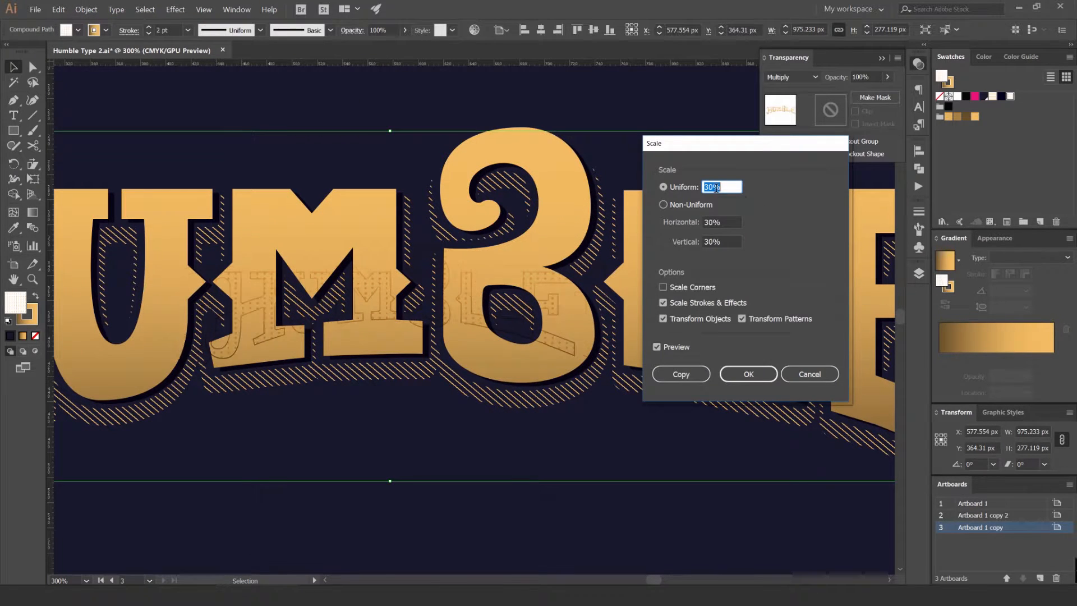
pyautogui.click(676, 322)
pyautogui.scroll(-10, 715, 185)
pyautogui.scroll(20, 715, 185)
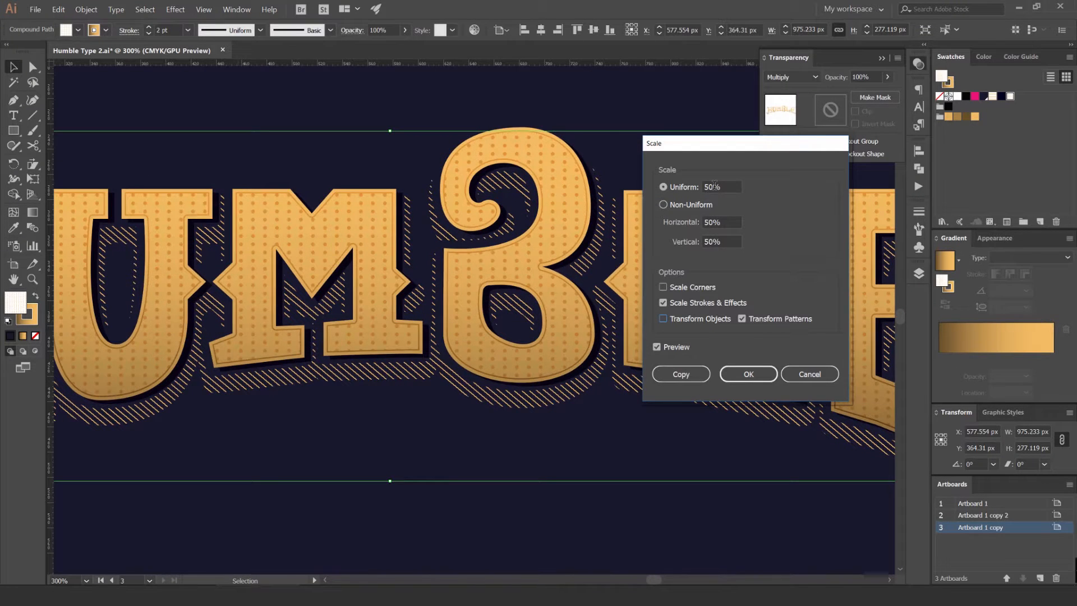
pyautogui.scroll(-10, 714, 185)
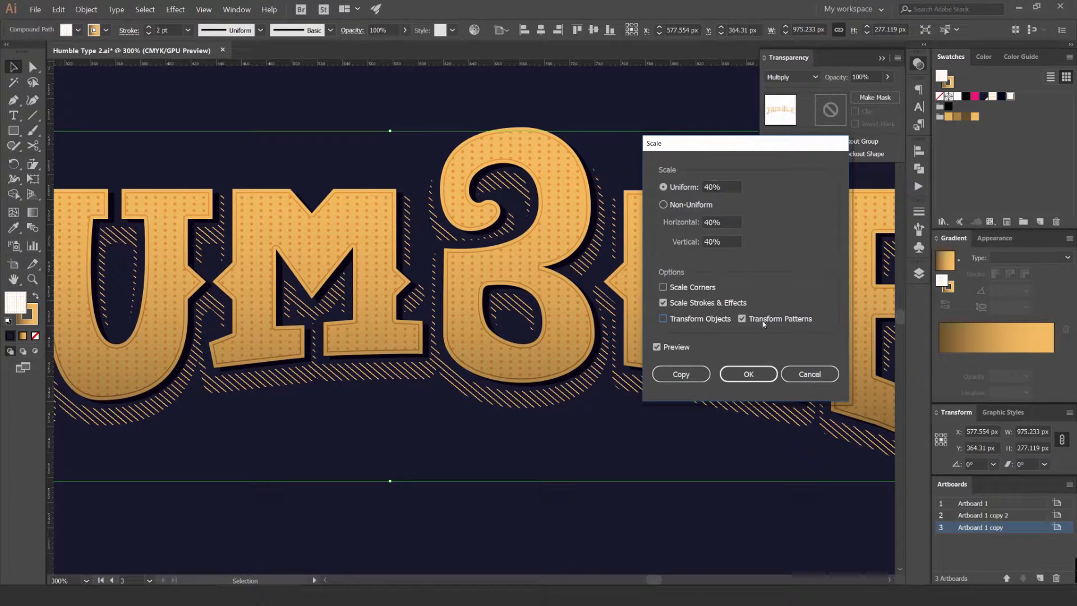
pyautogui.click(766, 372)
# - Rotate only the inset lettering's dot pattern by -40° and set the lettering's blending mode to Screen
pyautogui.click(94, 11)
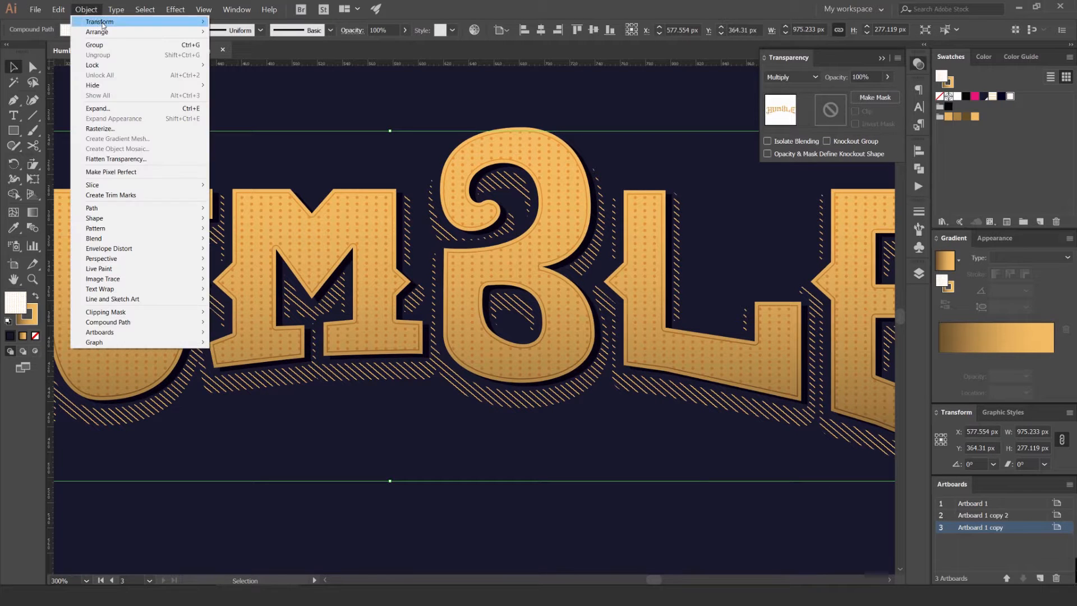
pyautogui.moveTo(115, 22)
pyautogui.click(245, 47)
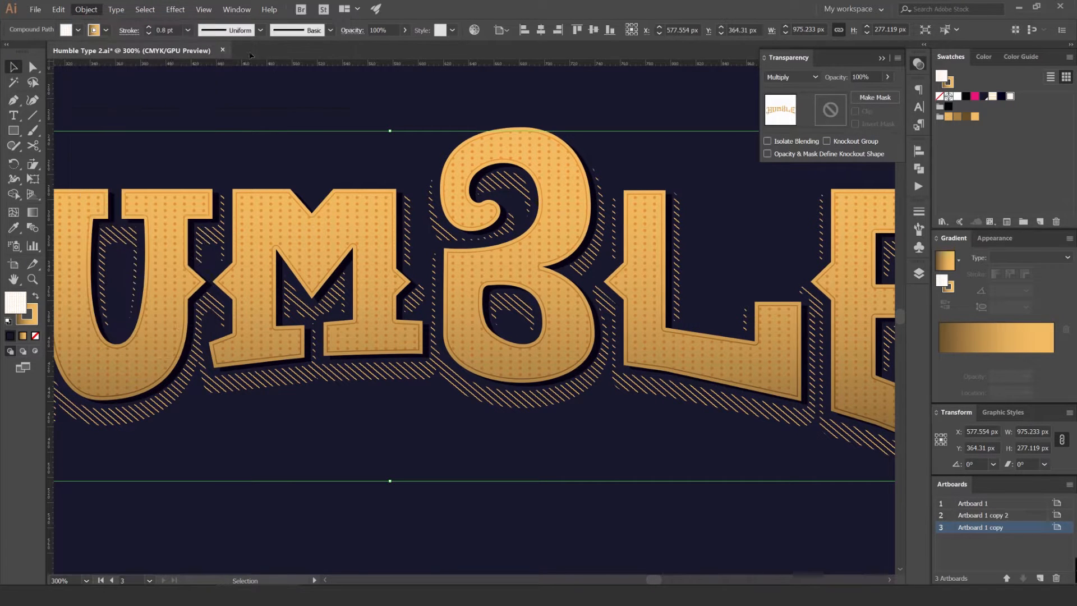
pyautogui.hotkey('shift', 'Up')
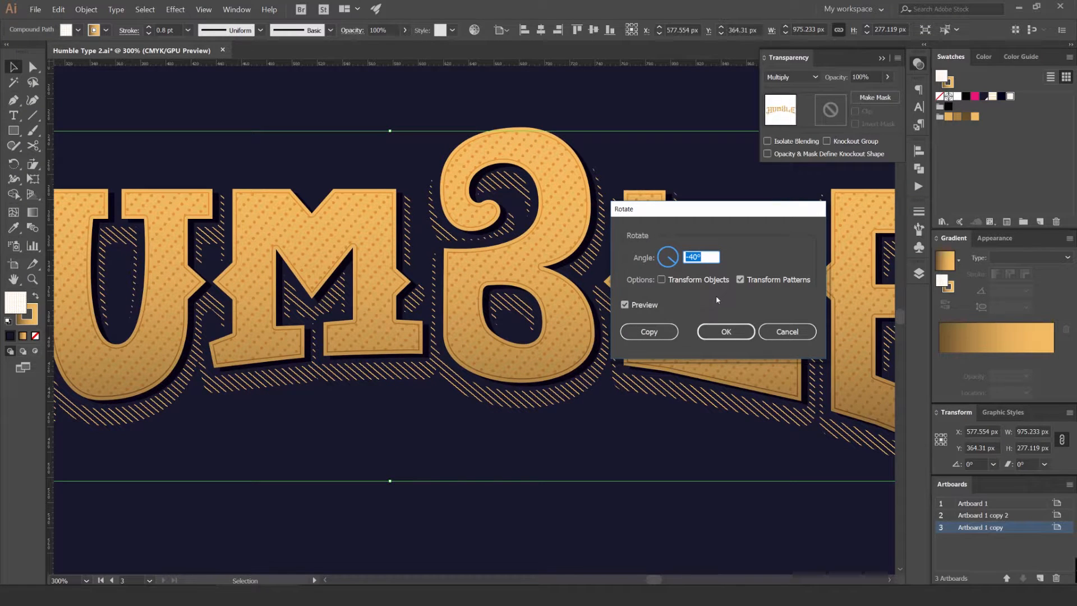
pyautogui.click(725, 331)
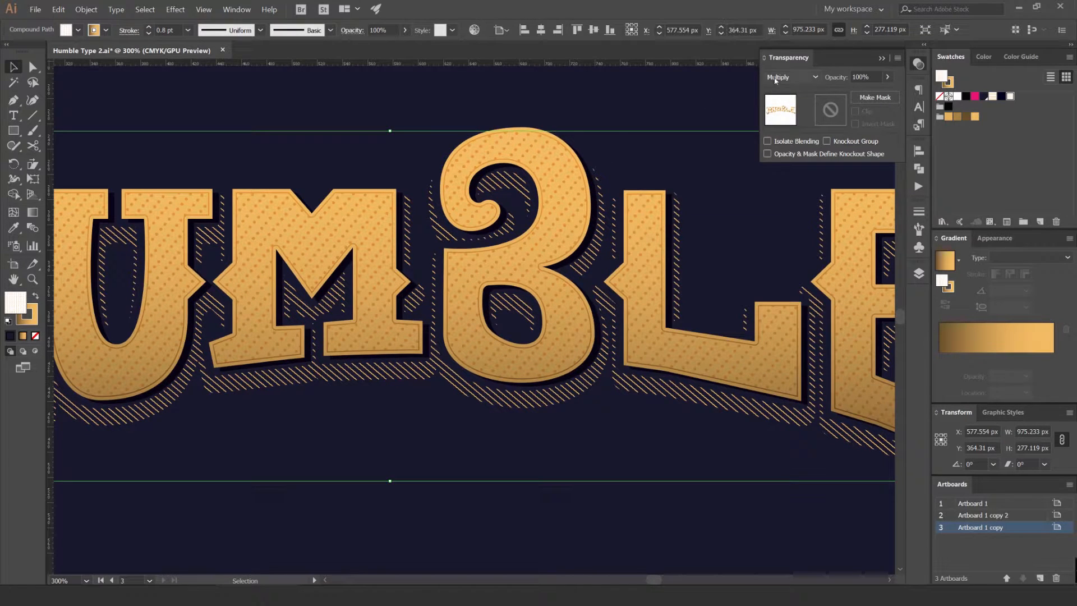
pyautogui.scroll(-2, 785, 78)
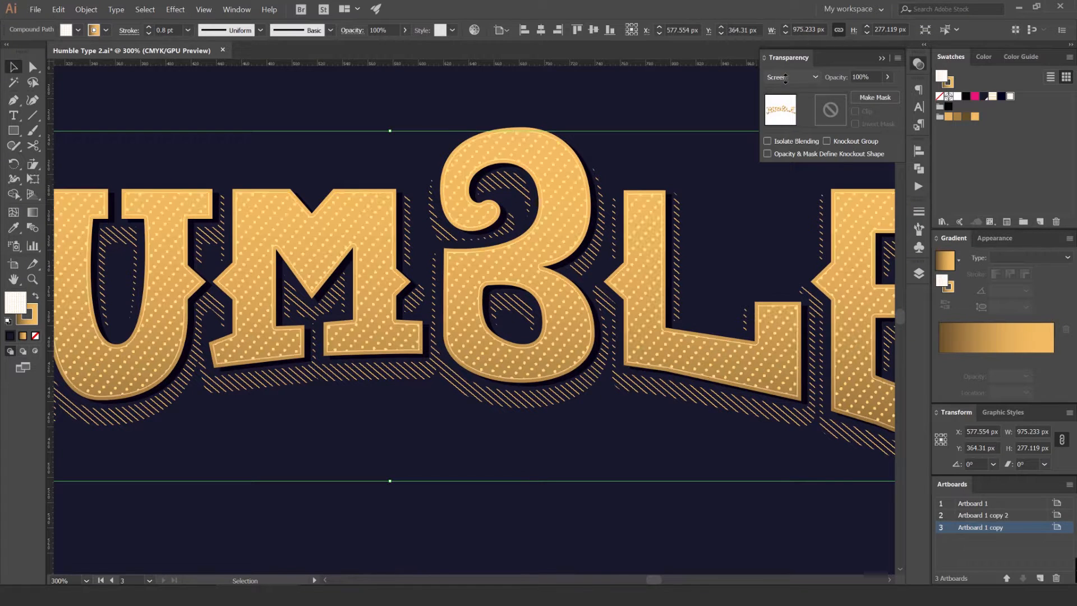
# - Compare blending modes on the dotted inset lettering, including Lighten, Overlay, Difference and Multiply, and set it to Color Burn
pyautogui.scroll(1, 785, 78)
pyautogui.scroll(-2, 678, 112)
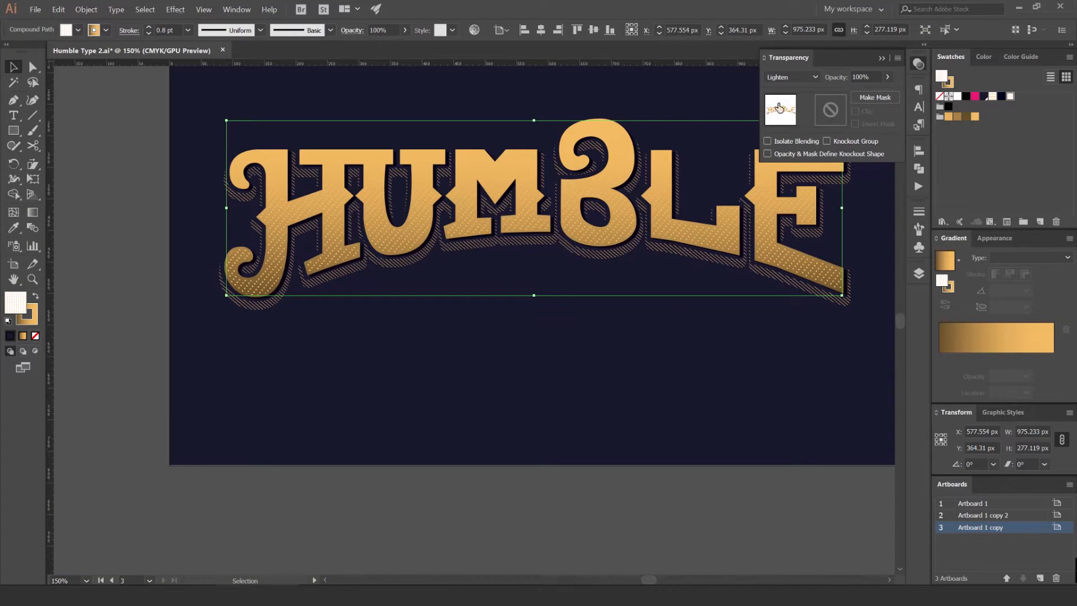
pyautogui.scroll(-1, 796, 78)
pyautogui.scroll(-1, 796, 77)
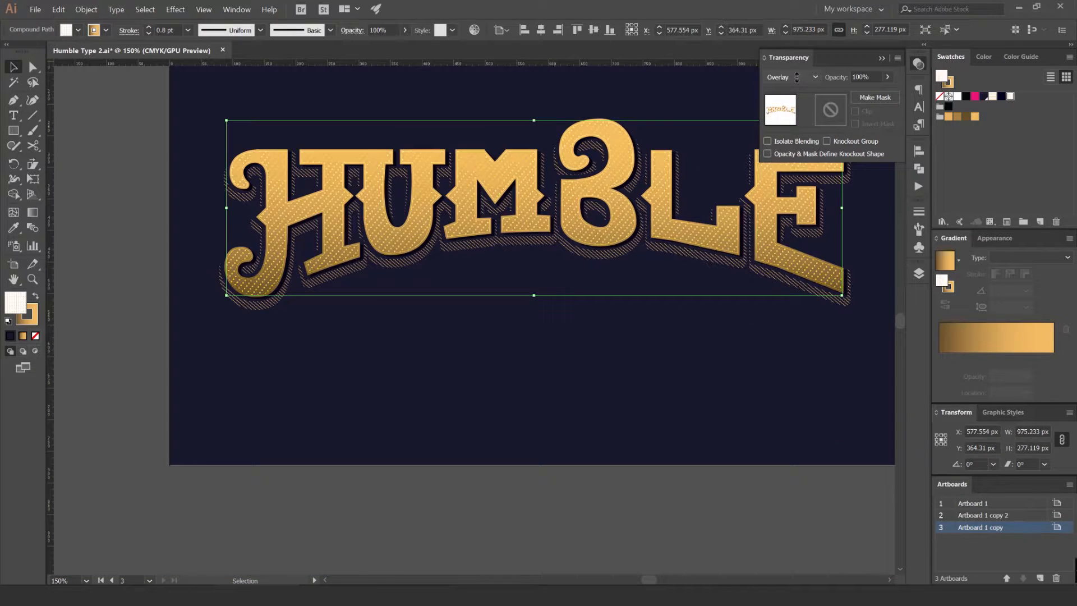
pyautogui.scroll(-1, 797, 78)
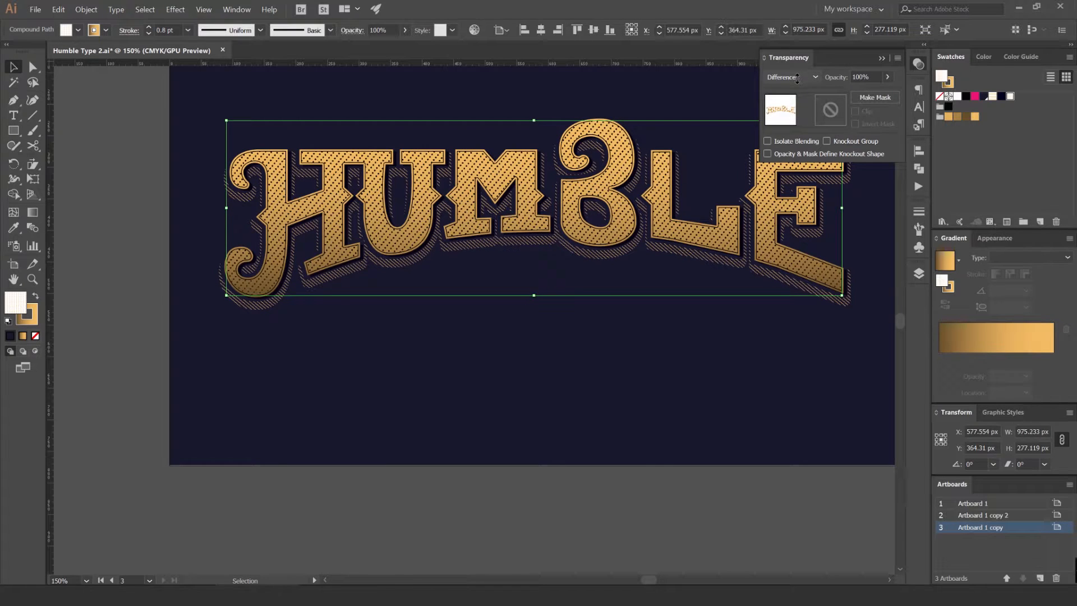
pyautogui.scroll(6, 797, 78)
pyautogui.scroll(1, 797, 78)
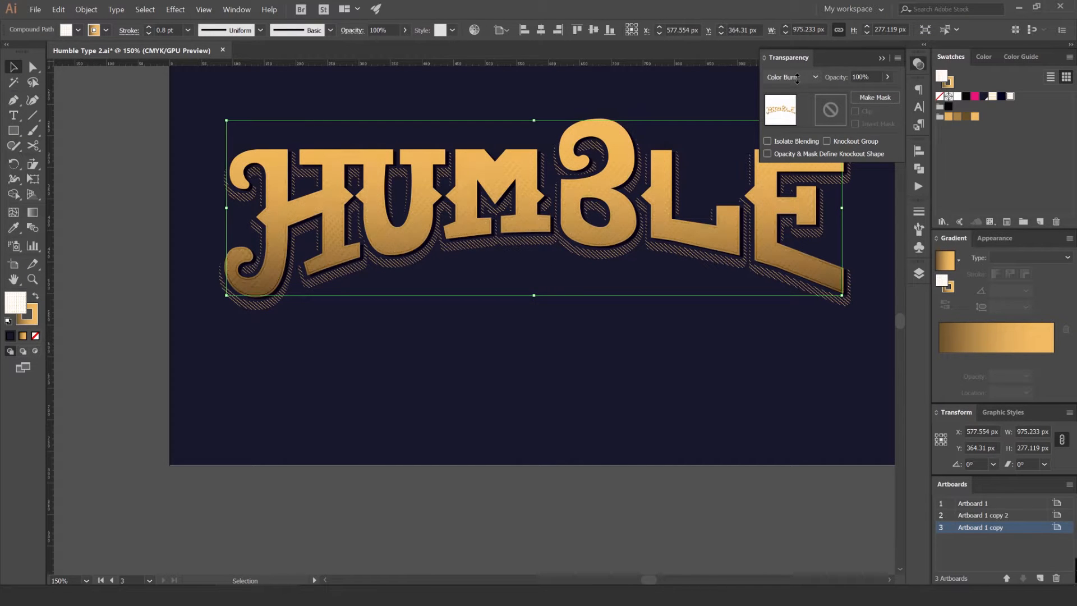
pyautogui.scroll(-1, 797, 78)
pyautogui.scroll(2, 645, 111)
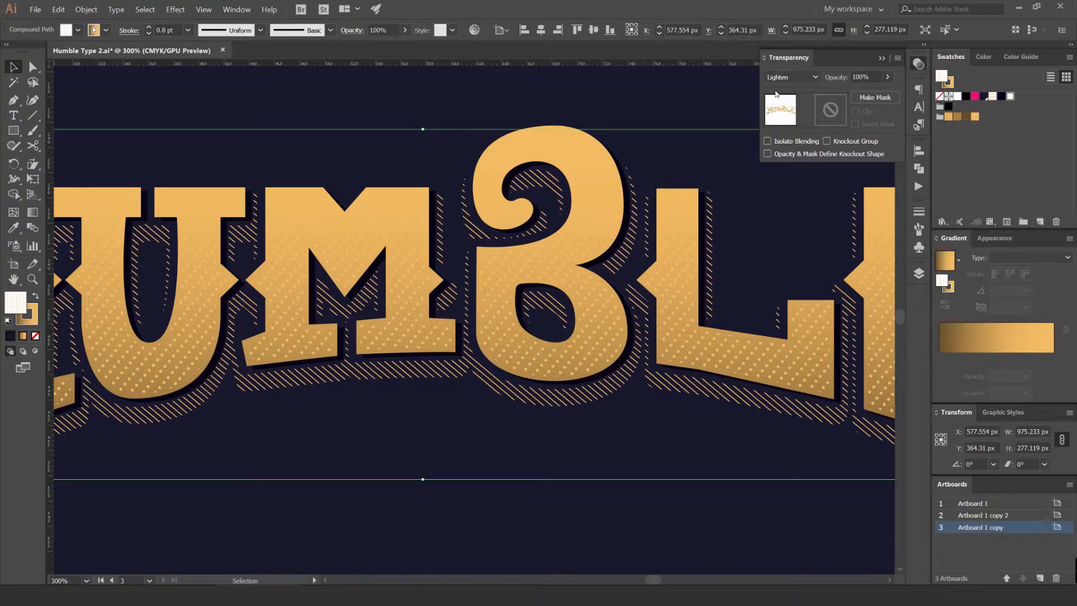
pyautogui.scroll(3, 792, 82)
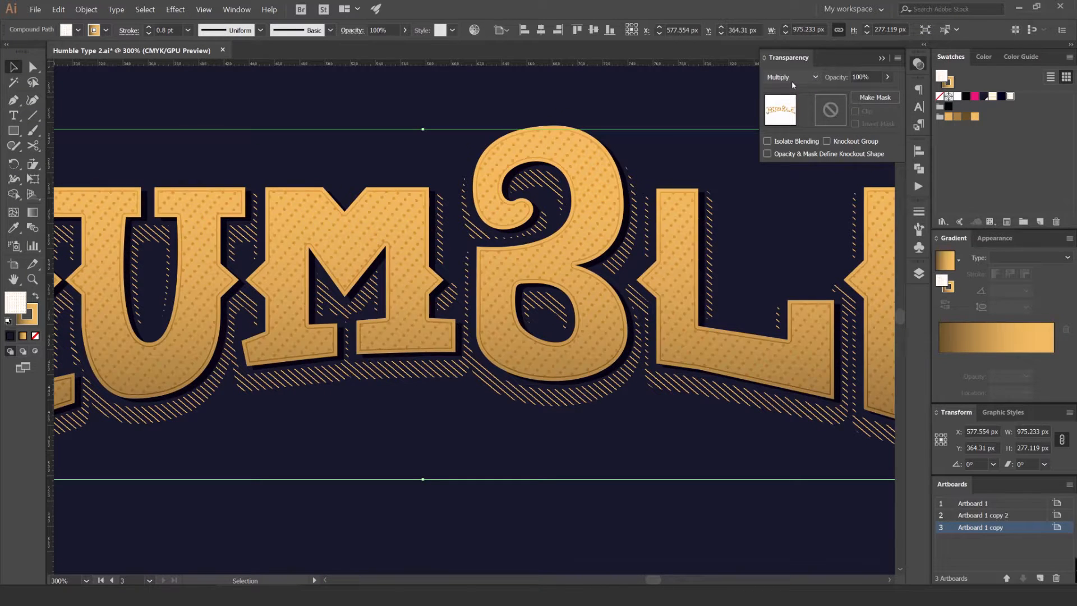
pyautogui.scroll(-1, 791, 81)
pyautogui.click(650, 94)
# - Examine the blended dot pattern and inset outline on the gold lettering, both up close and across the whole artboard
pyautogui.scroll(-5, 637, 97)
pyautogui.scroll(5, 617, 103)
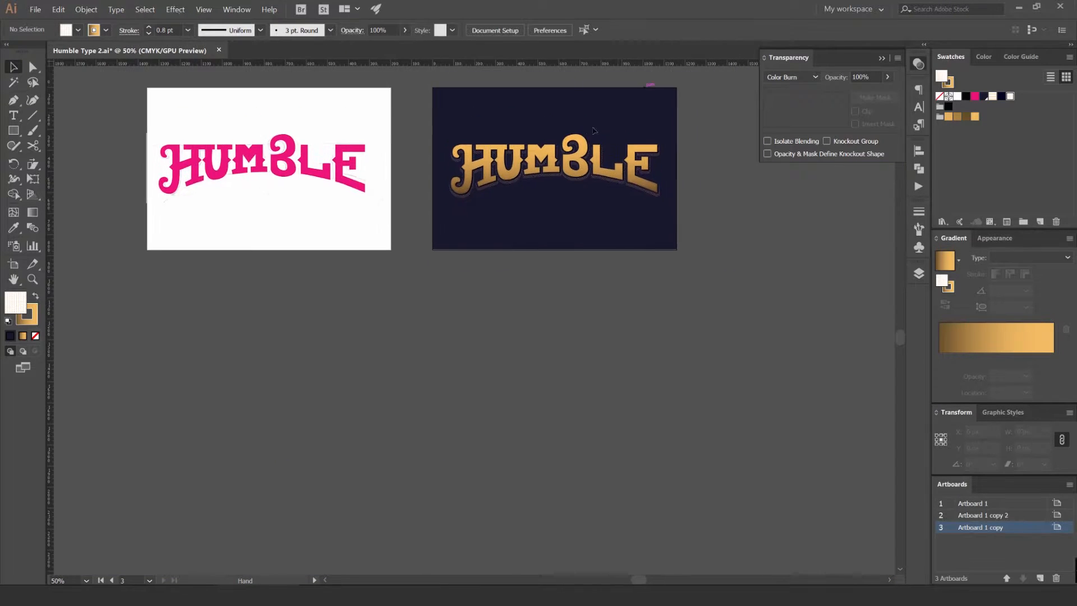
pyautogui.scroll(-5, 615, 147)
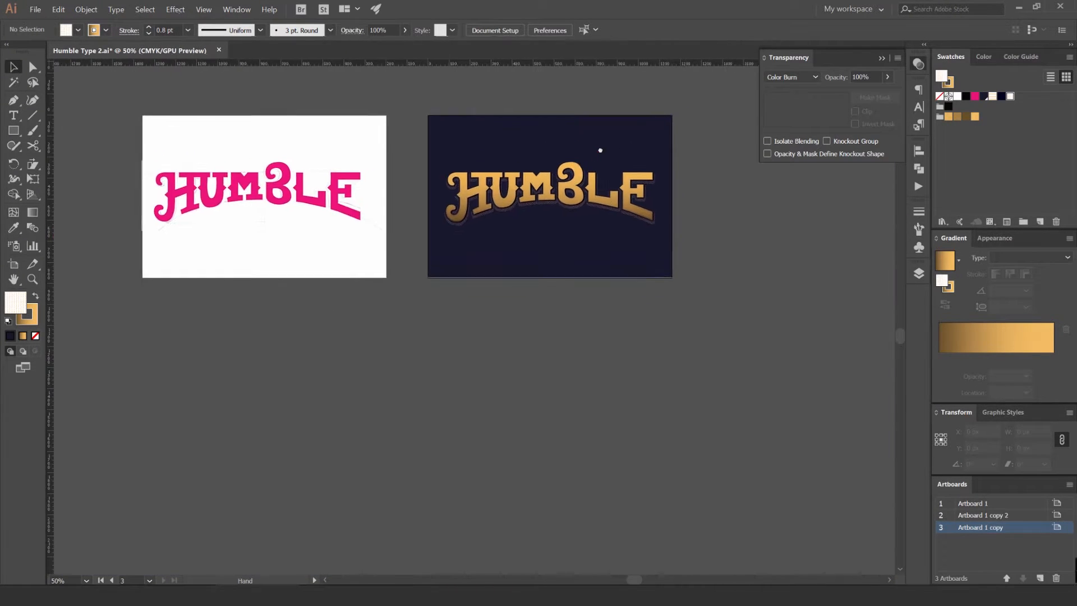
pyautogui.scroll(1, 488, 245)
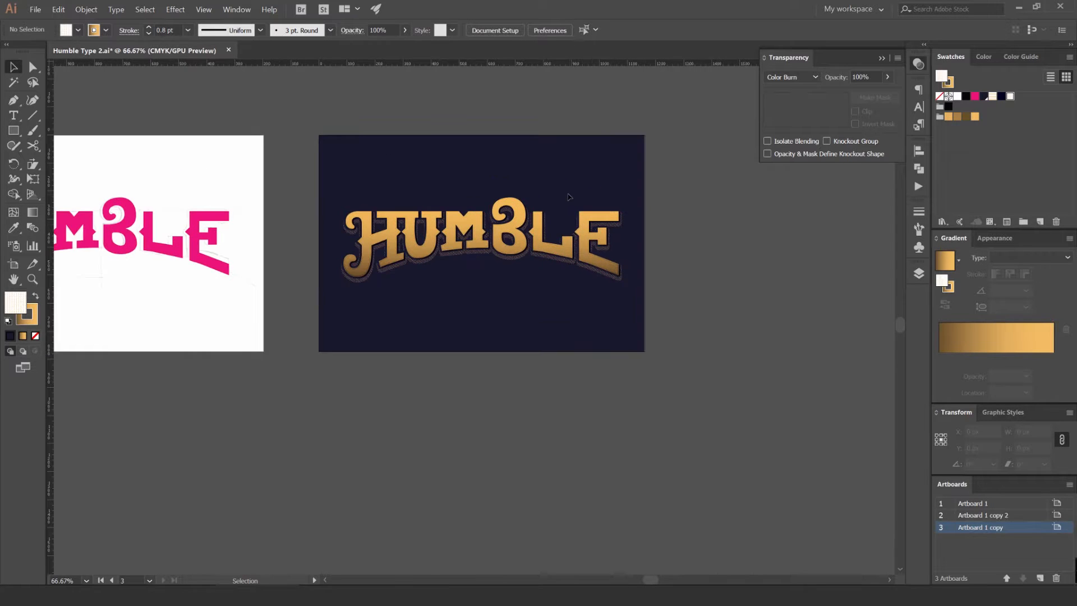
pyautogui.scroll(6, 514, 202)
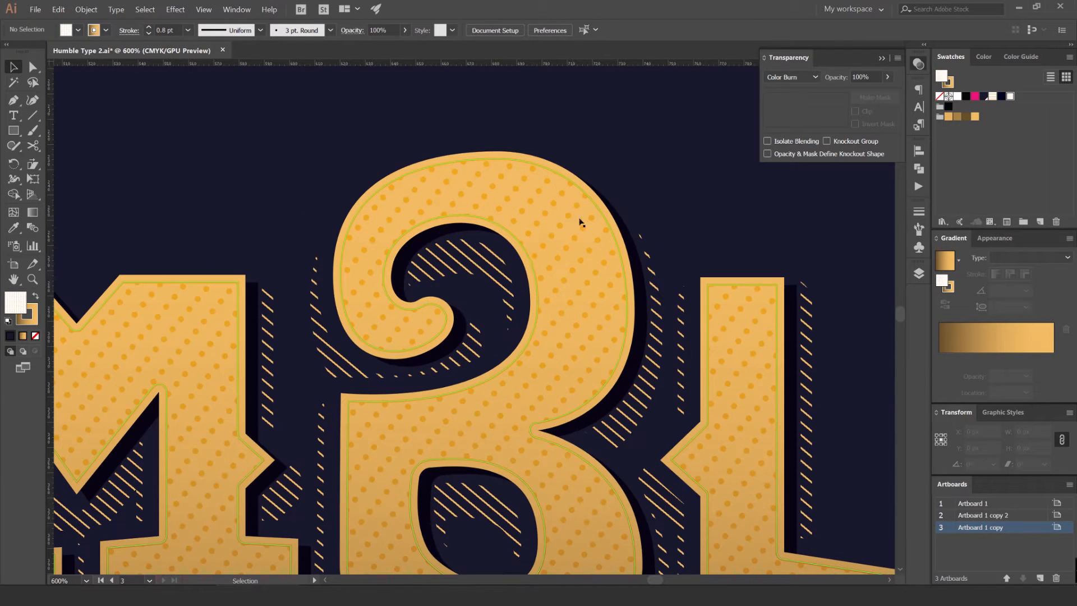
pyautogui.scroll(-3, 645, 168)
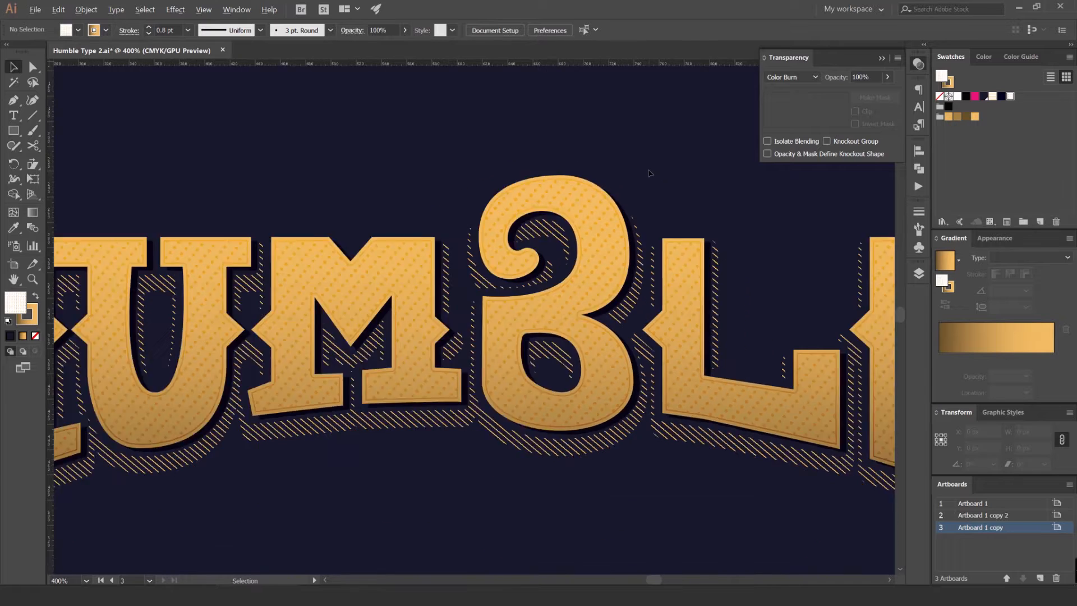
pyautogui.scroll(1, 622, 182)
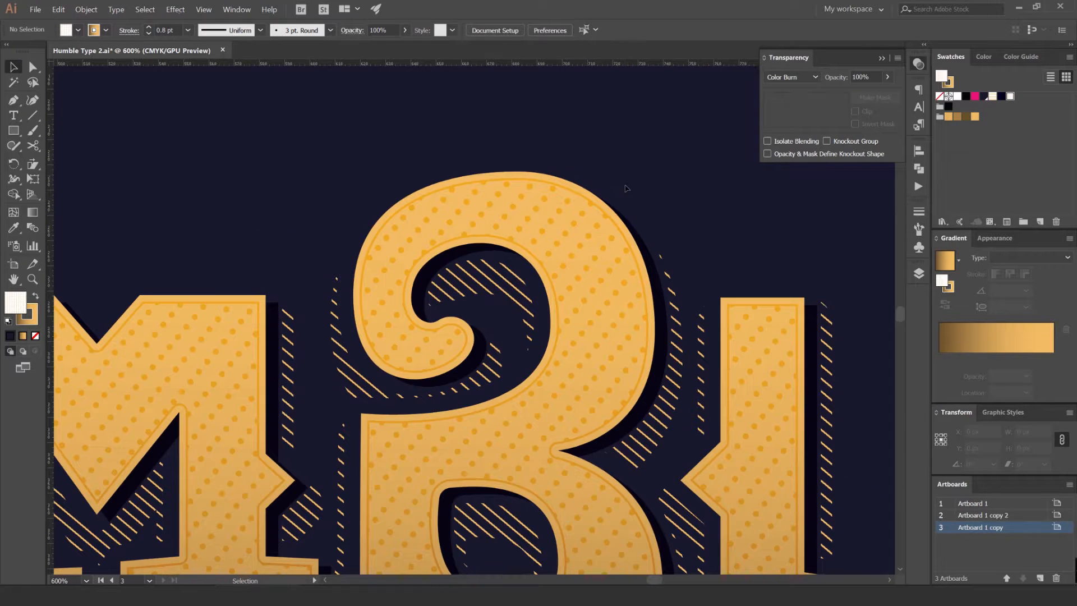
pyautogui.scroll(-4, 658, 182)
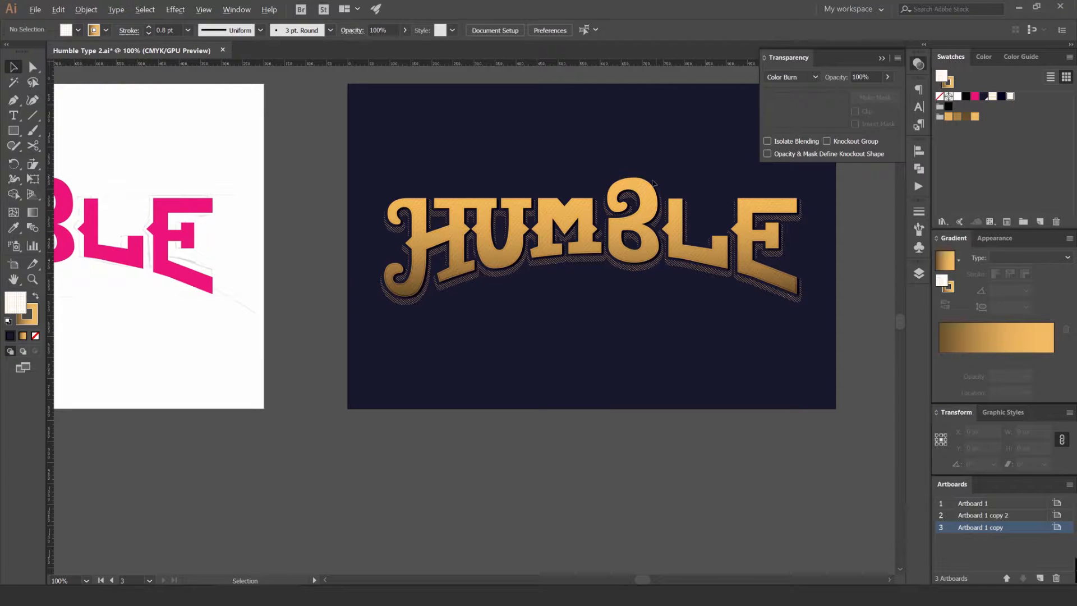
pyautogui.scroll(2, 652, 182)
pyautogui.moveTo(655, 164); pyautogui.dragTo(572, 186)
pyautogui.click(918, 63)
pyautogui.moveTo(510, 205); pyautogui.dragTo(513, 204)
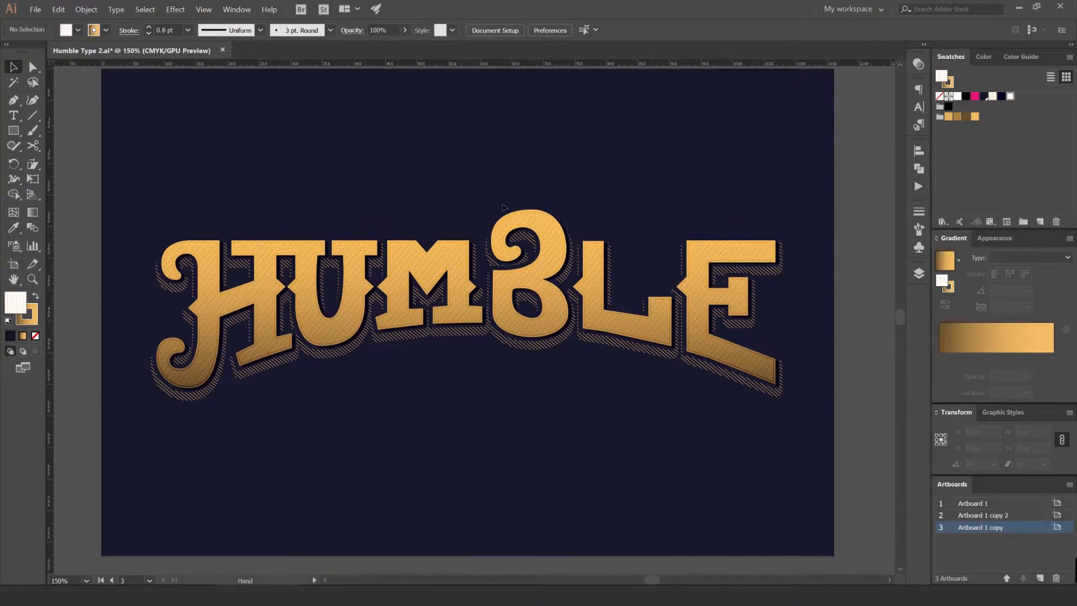
# - Duplicate the gradient-filled lettering in place and bring the copy to the front
pyautogui.scroll(10, 470, 265)
pyautogui.click(493, 251)
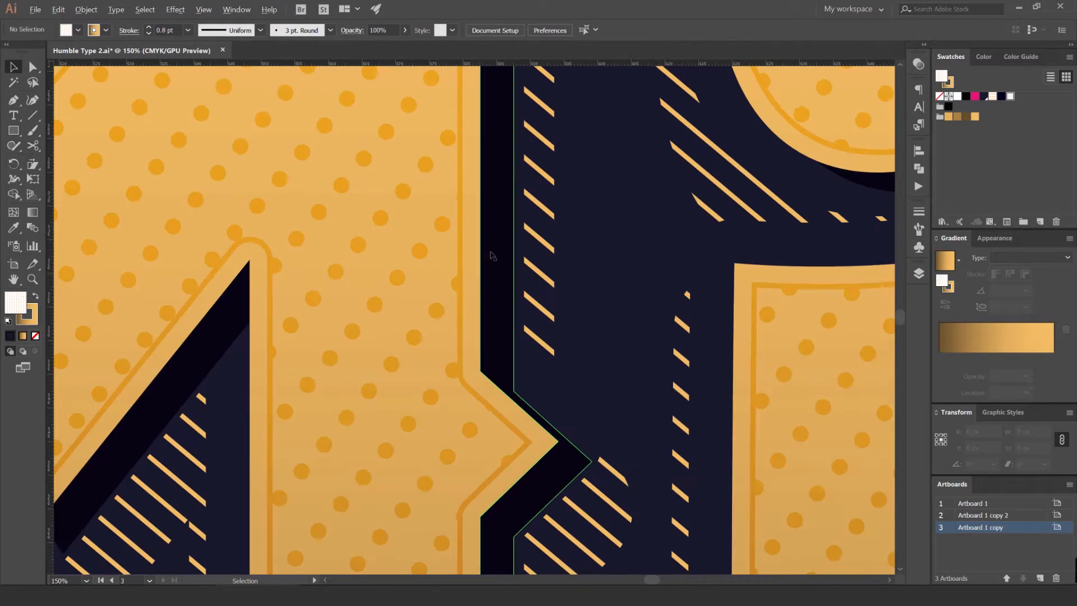
pyautogui.scroll(-5, 493, 250)
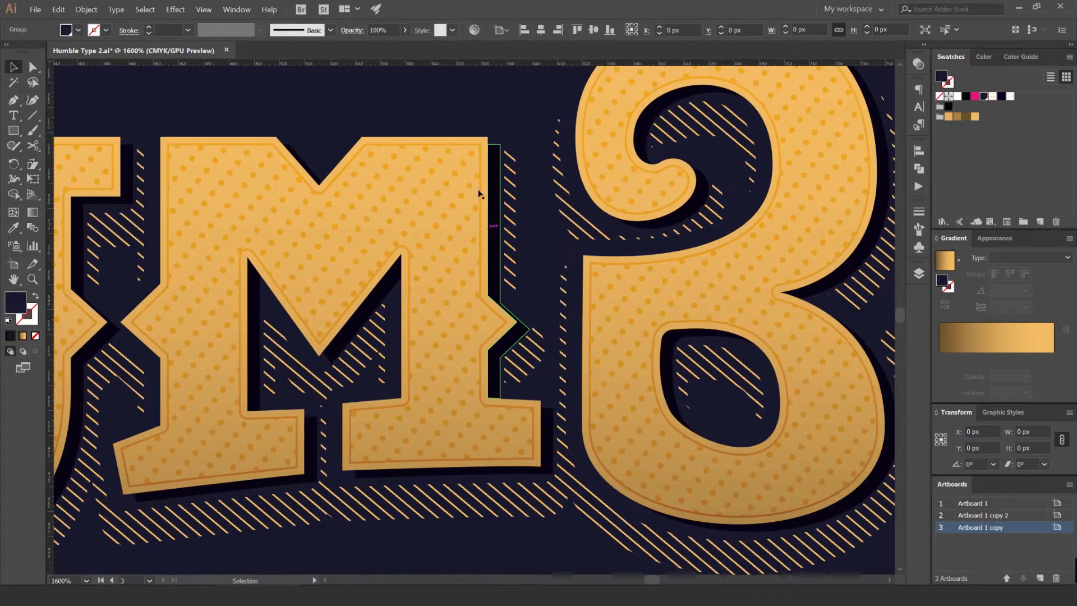
pyautogui.click(451, 145)
pyautogui.moveTo(452, 144); pyautogui.dragTo(525, 112)
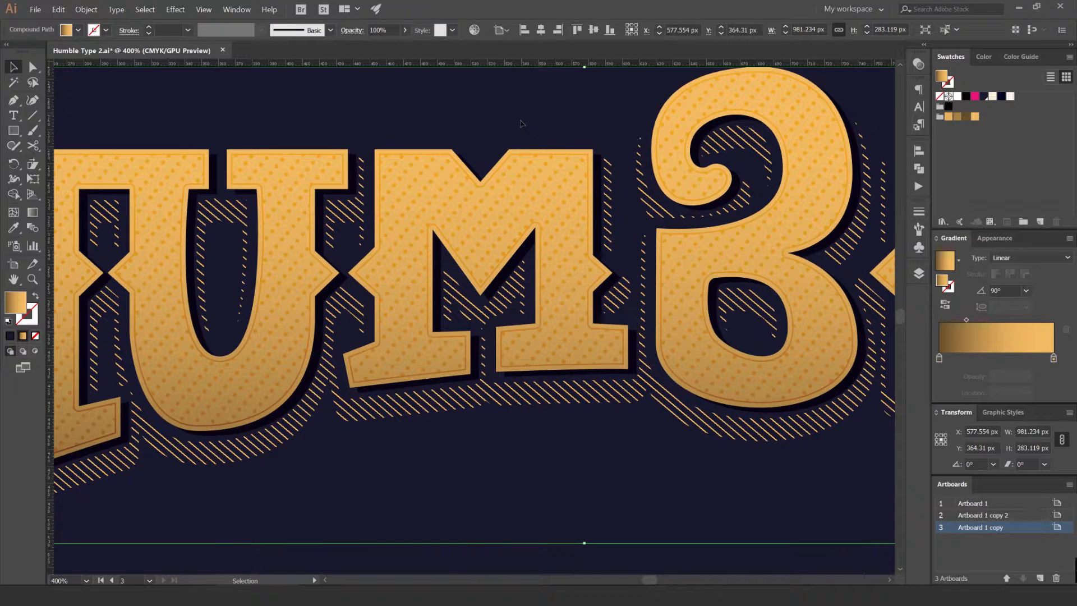
pyautogui.press('ctrl')
pyautogui.hotkey('ctrl', 'shift', ']')
pyautogui.scroll(-2, 546, 202)
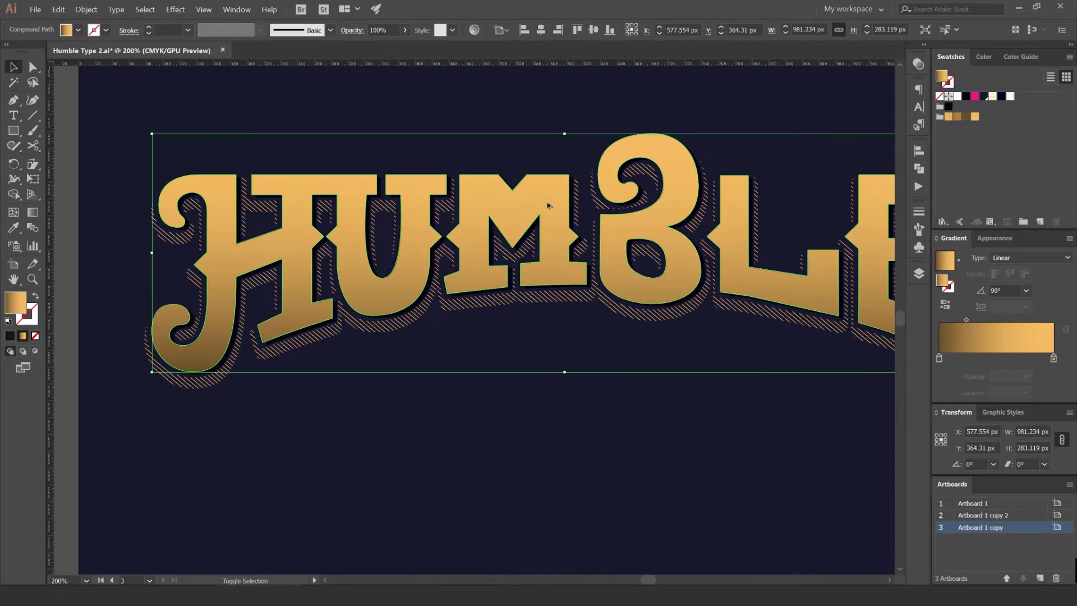
# - Try moving the front lettering copy downward, and undo the moves
pyautogui.hotkey('shift', 'Down')
pyautogui.hotkey('shift', 'Down')
pyautogui.hotkey('shift', 'Down')
pyautogui.hotkey('ctrl', 'z')
pyautogui.hotkey('ctrl', 'z')
pyautogui.hotkey('ctrl', 'z')
# - Fill the front lettering copy with white and nudge it 9 px left and 3 px down from the gold lettering
pyautogui.click(957, 97)
pyautogui.scroll(2, 534, 126)
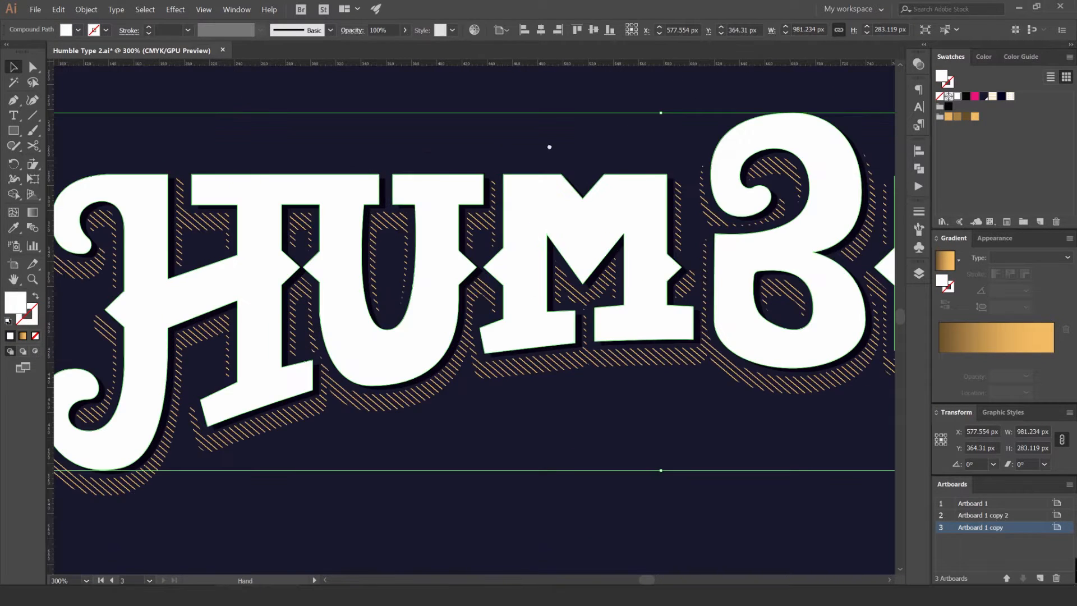
pyautogui.press('Right')
pyautogui.press('Left')
pyautogui.press('Left')
pyautogui.press('Left')
pyautogui.press('Left')
pyautogui.press('Left')
pyautogui.press('Left')
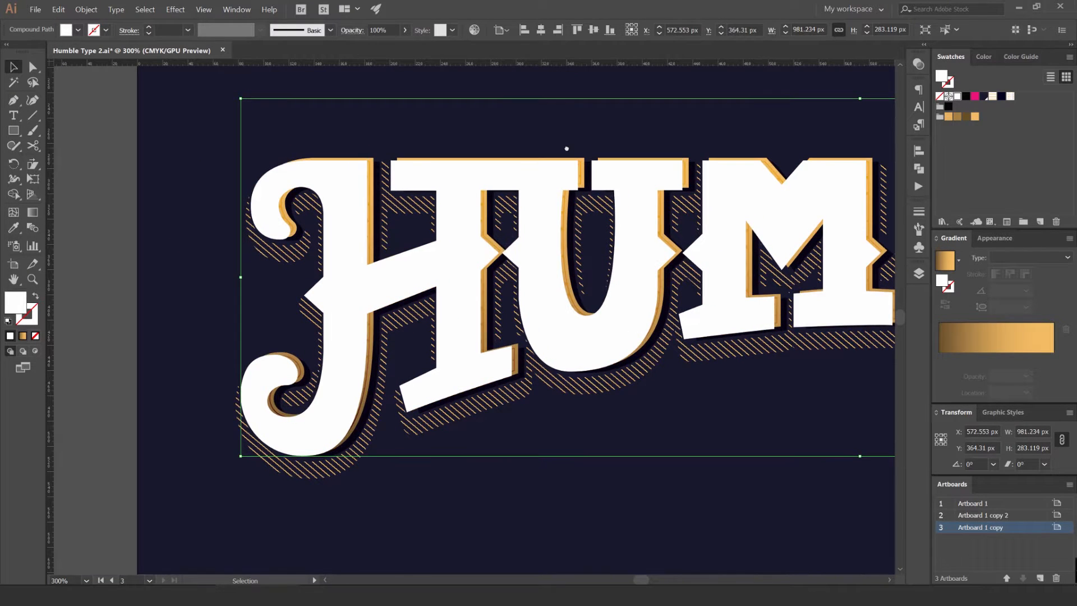
pyautogui.press('Left')
pyautogui.press('Left')
pyautogui.press('Left')
pyautogui.press('Left')
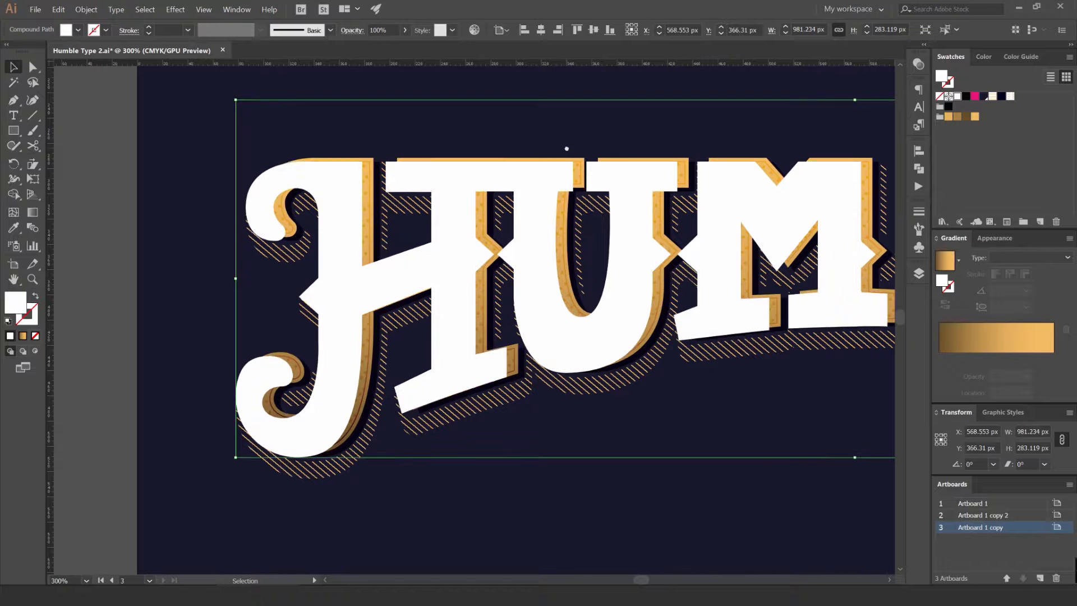
pyautogui.hotkey('ctrl', '-')
pyautogui.hotkey('shift', 'x')
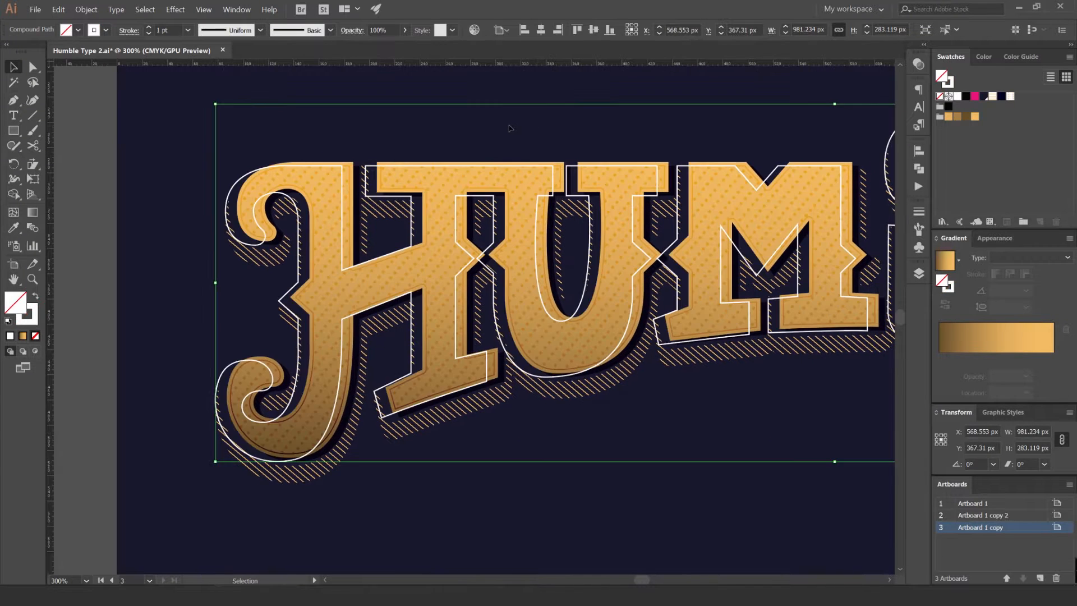
pyautogui.hotkey('shift', 'x')
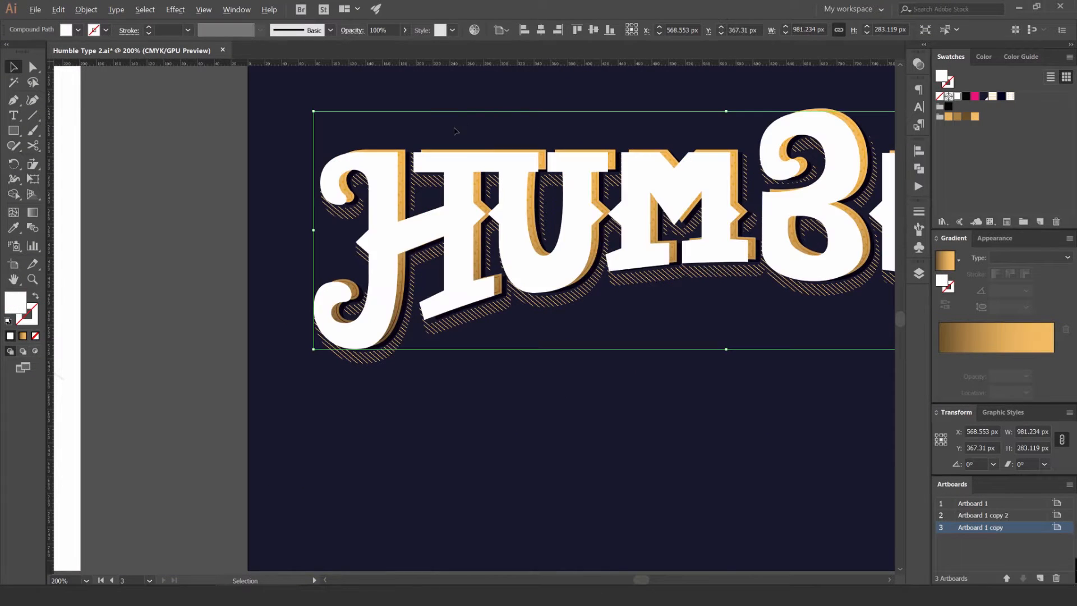
# - Duplicate the gradient-filled lettering again in place and bring this copy in front of the white lettering
pyautogui.scroll(2, 456, 129)
pyautogui.click(345, 154)
pyautogui.scroll(2, 321, 169)
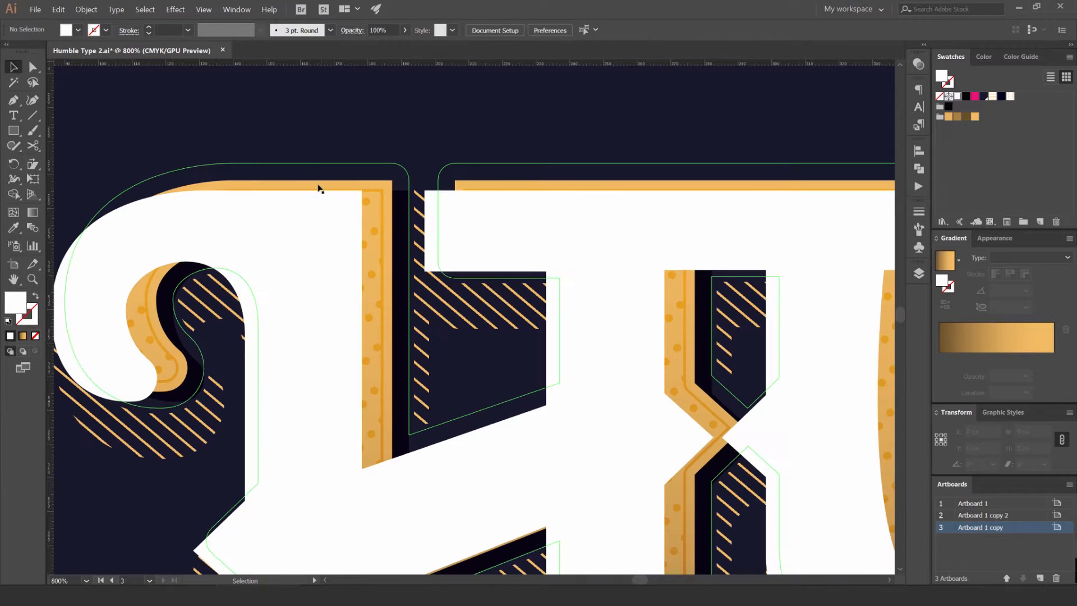
pyautogui.click(318, 186)
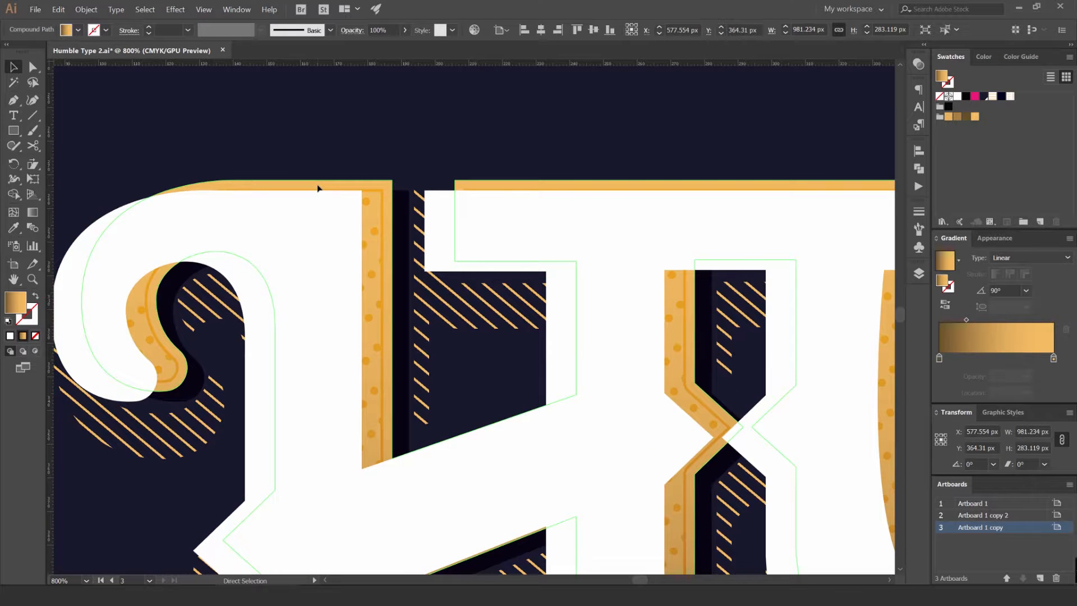
pyautogui.hotkey('ctrl', 'shift', ']')
pyautogui.scroll(-2, 209, 225)
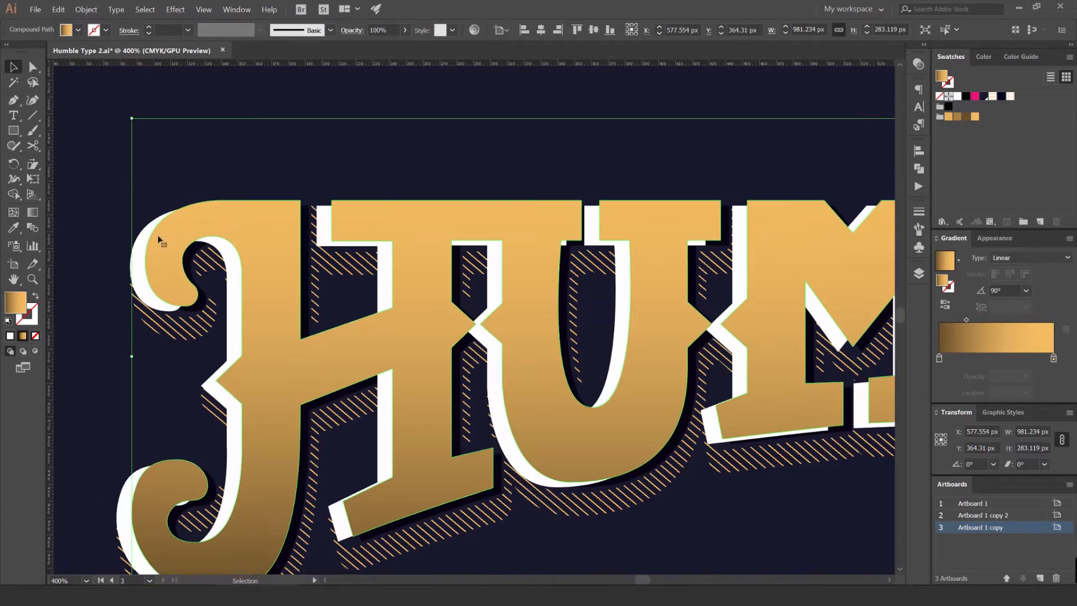
# - Subtract the front gradient lettering from the white lettering with Minus Front, leaving only a white highlight beside the letters
pyautogui.keyDown('shift'); pyautogui.click(143, 250); pyautogui.keyUp('shift')
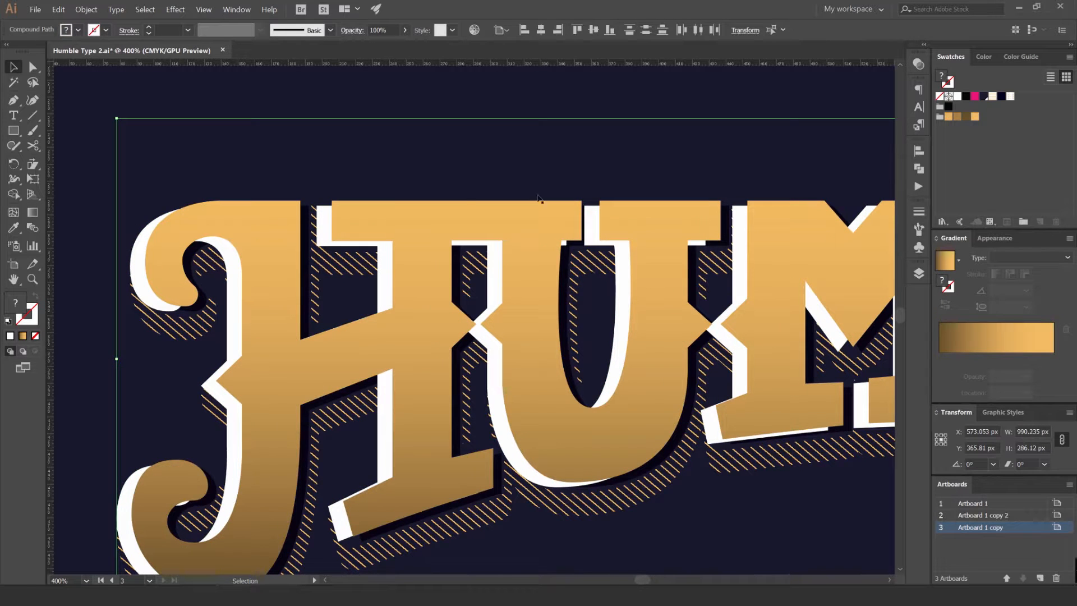
pyautogui.hotkey('ctrl', 'h')
pyautogui.moveTo(238, 155); pyautogui.dragTo(283, 106)
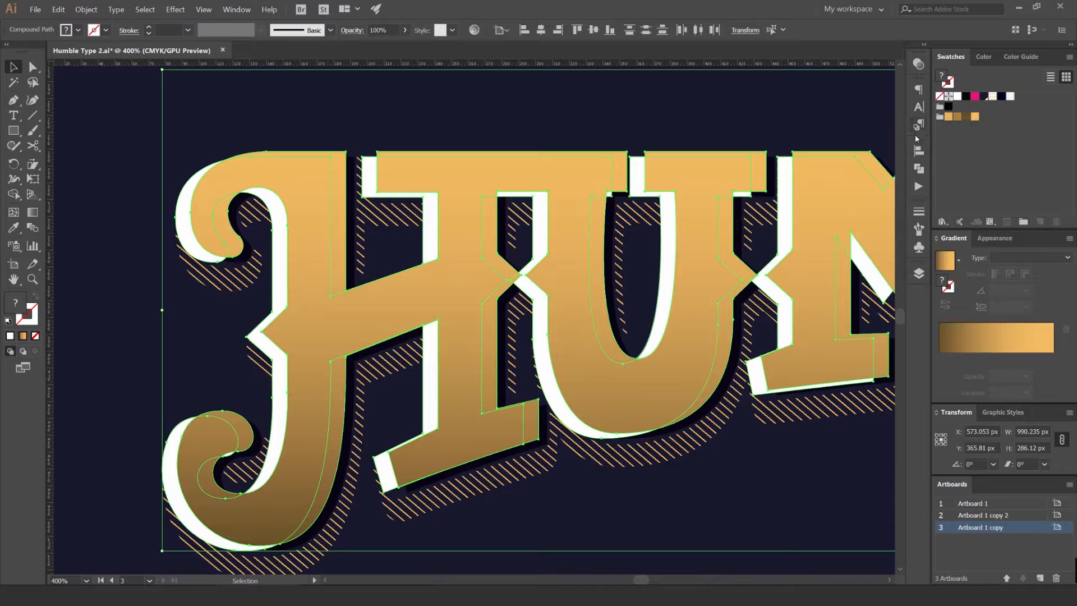
pyautogui.click(919, 153)
pyautogui.click(917, 167)
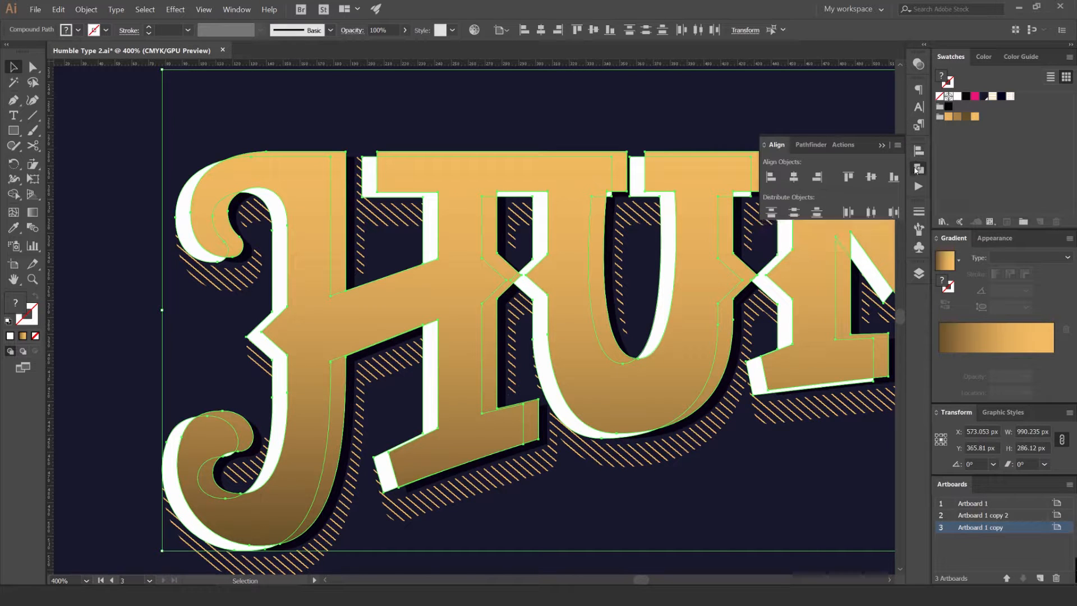
pyautogui.click(796, 178)
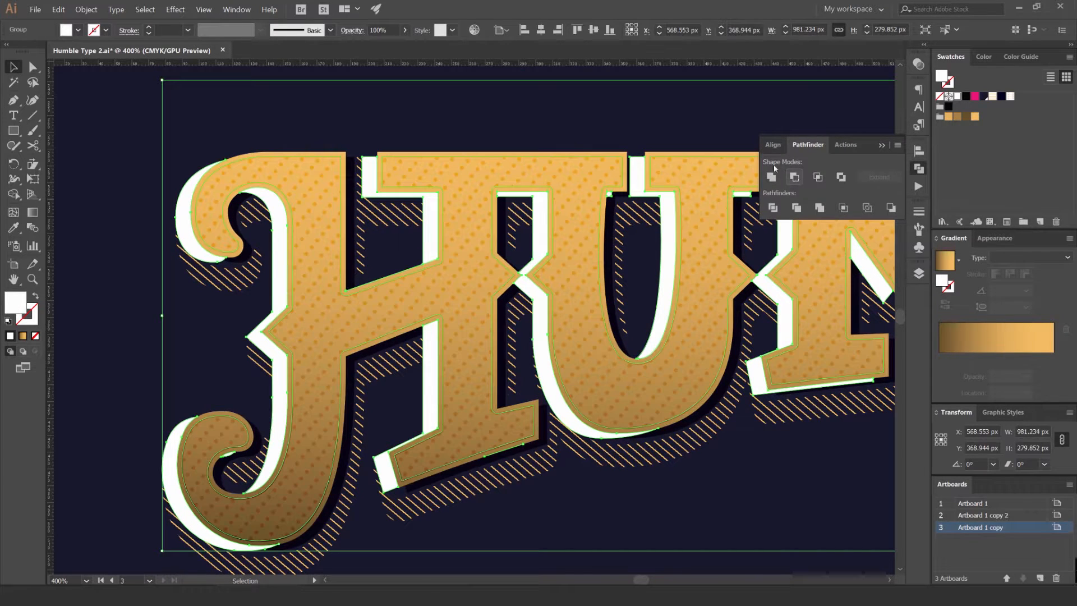
pyautogui.click(533, 103)
pyautogui.click(447, 213)
pyautogui.click(513, 126)
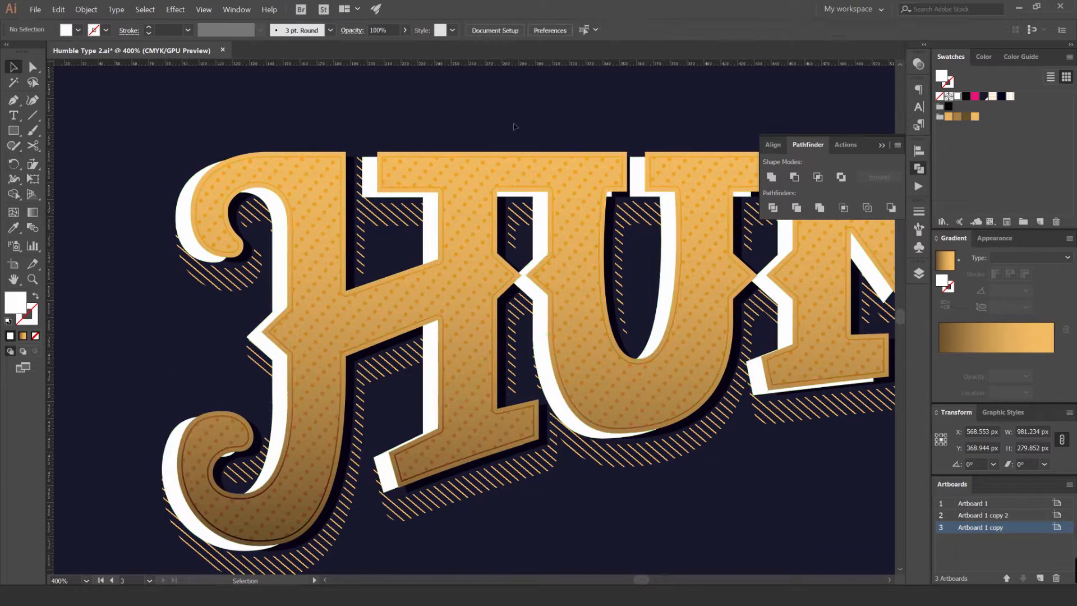
pyautogui.scroll(-3, 517, 126)
pyautogui.moveTo(497, 124); pyautogui.dragTo(396, 161)
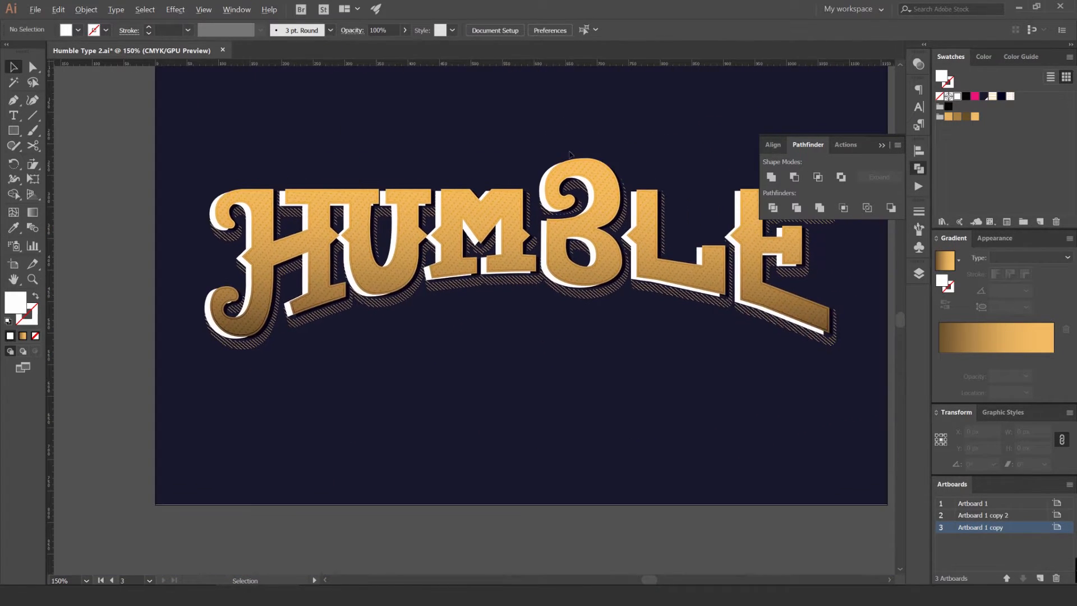
# - Select the white highlight beside the letters, try moving it, and undo the move
pyautogui.scroll(3, 617, 150)
pyautogui.click(541, 193)
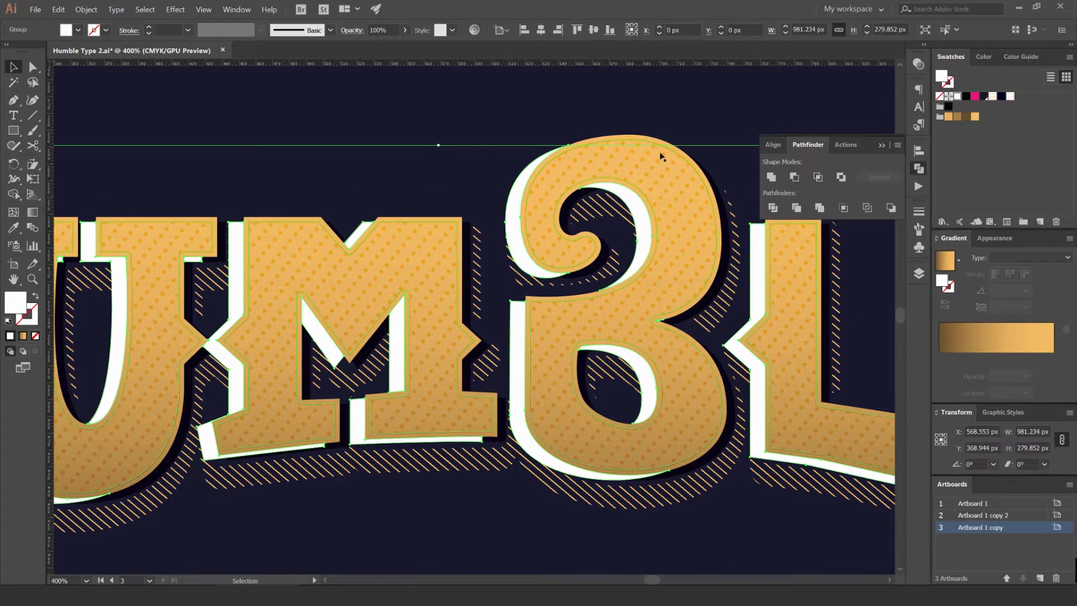
pyautogui.moveTo(516, 185); pyautogui.dragTo(422, 154)
pyautogui.hotkey('ctrl', 'z')
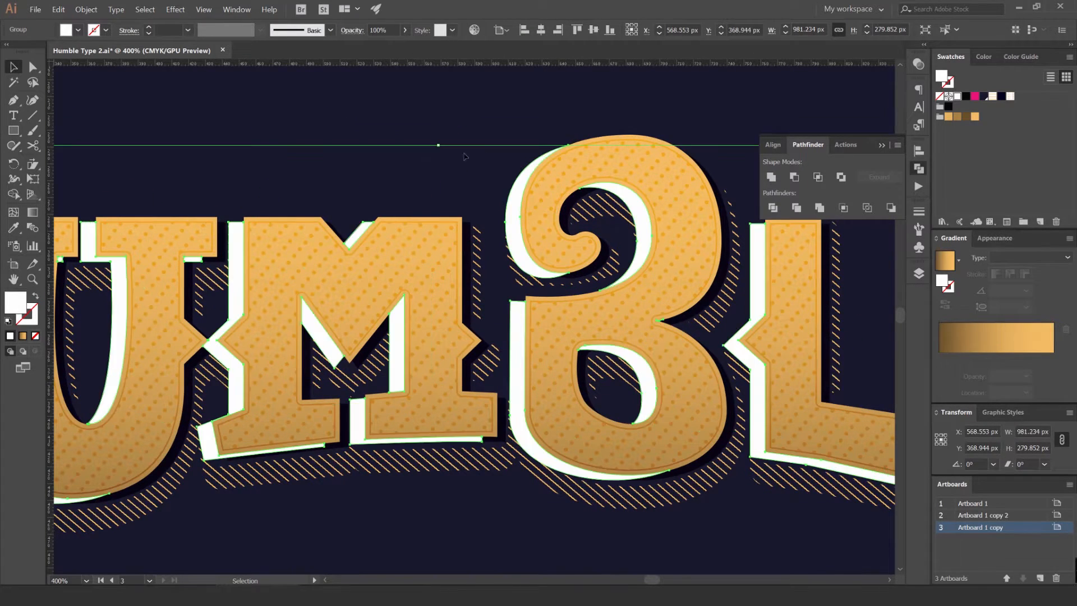
# - Try nudging the white highlight 9 px right and 3 px up onto the gold letters, and return it to its original position
pyautogui.scroll(-2, 508, 157)
pyautogui.scroll(5, 642, 189)
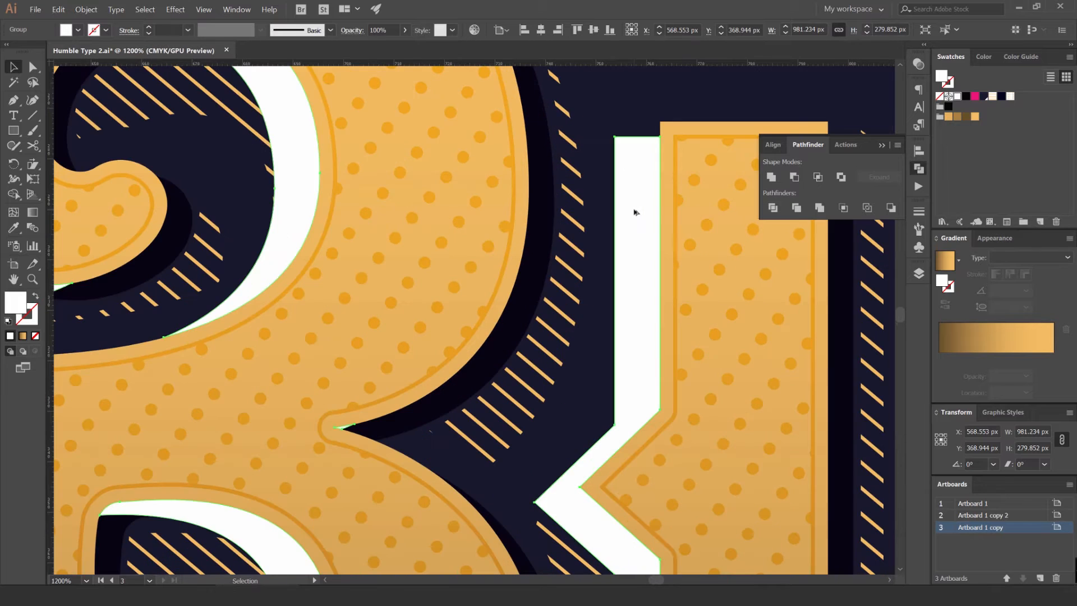
pyautogui.hotkey('shift', 'Right')
pyautogui.hotkey('ctrl', 'z')
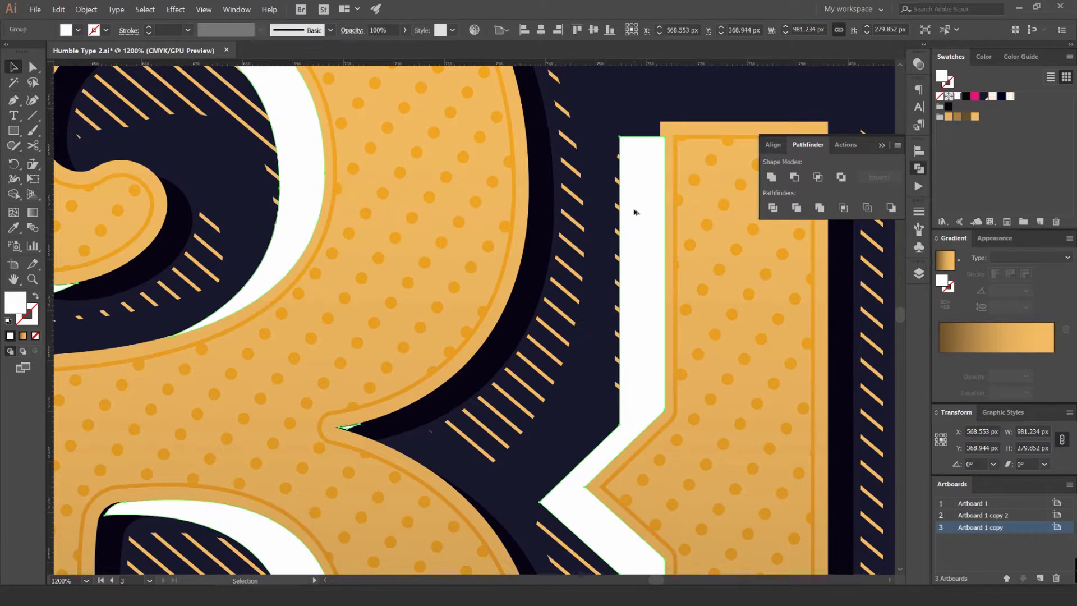
pyautogui.hotkey('shift', 'Right')
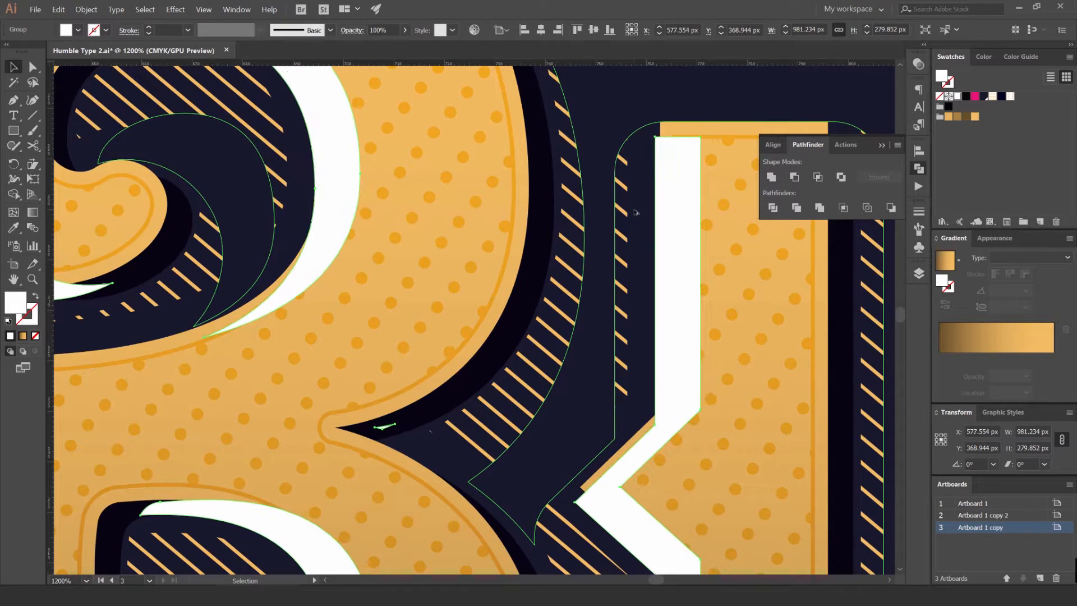
pyautogui.press('Up')
pyautogui.press('Up')
pyautogui.press('Up')
pyautogui.scroll(-5, 635, 212)
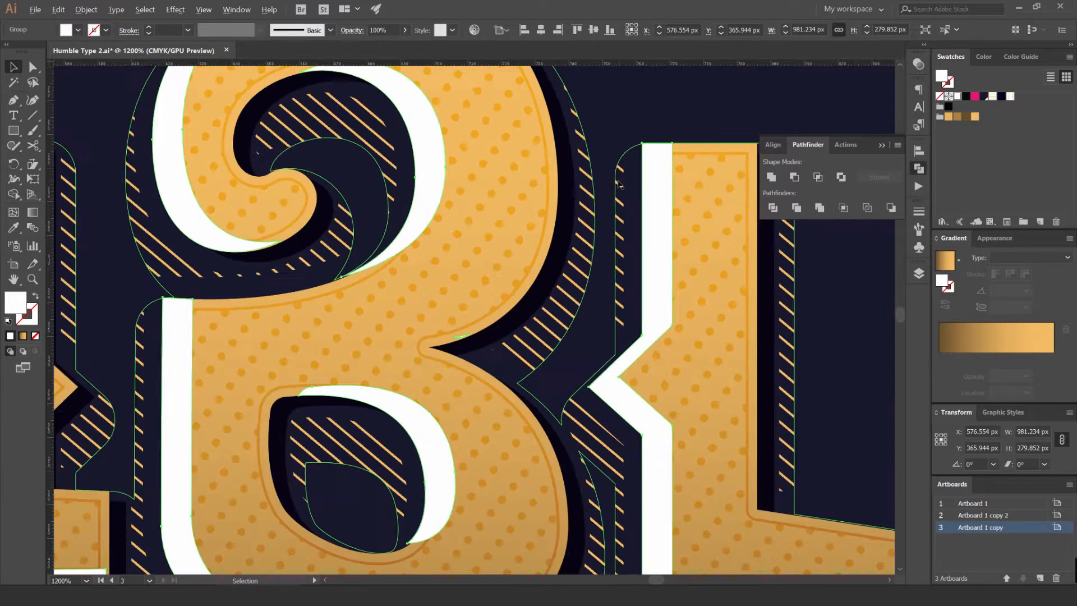
pyautogui.press('Down')
pyautogui.press('Down')
pyautogui.press('Down')
pyautogui.press('Left')
pyautogui.press('Left')
pyautogui.press('Left')
pyautogui.press('Left')
pyautogui.press('Left')
pyautogui.press('Left')
pyautogui.press('Left')
pyautogui.press('Left')
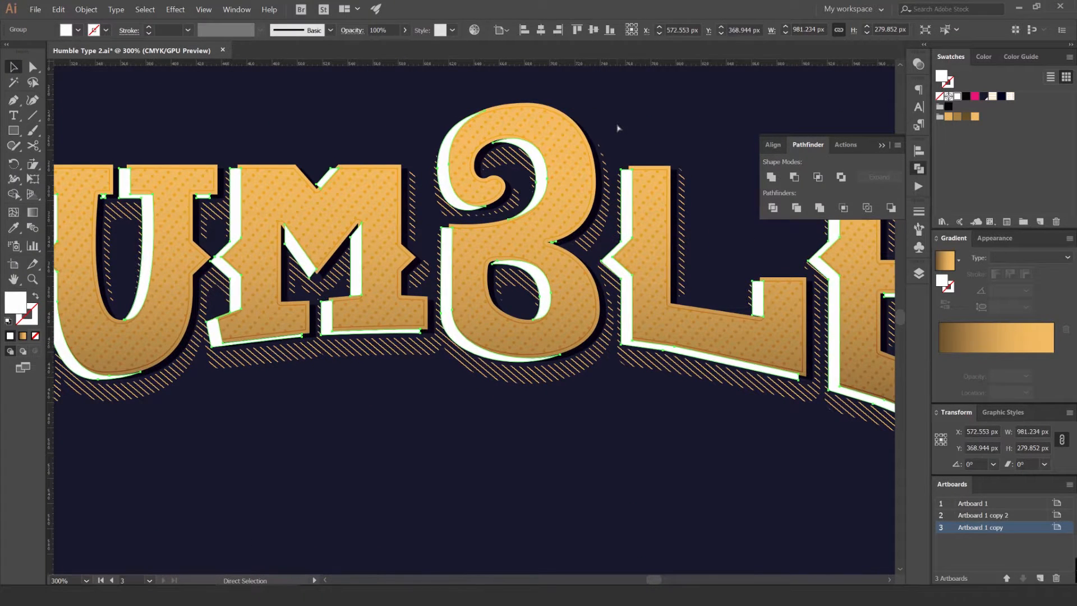
pyautogui.press('space')
pyautogui.moveTo(488, 105); pyautogui.dragTo(600, 116)
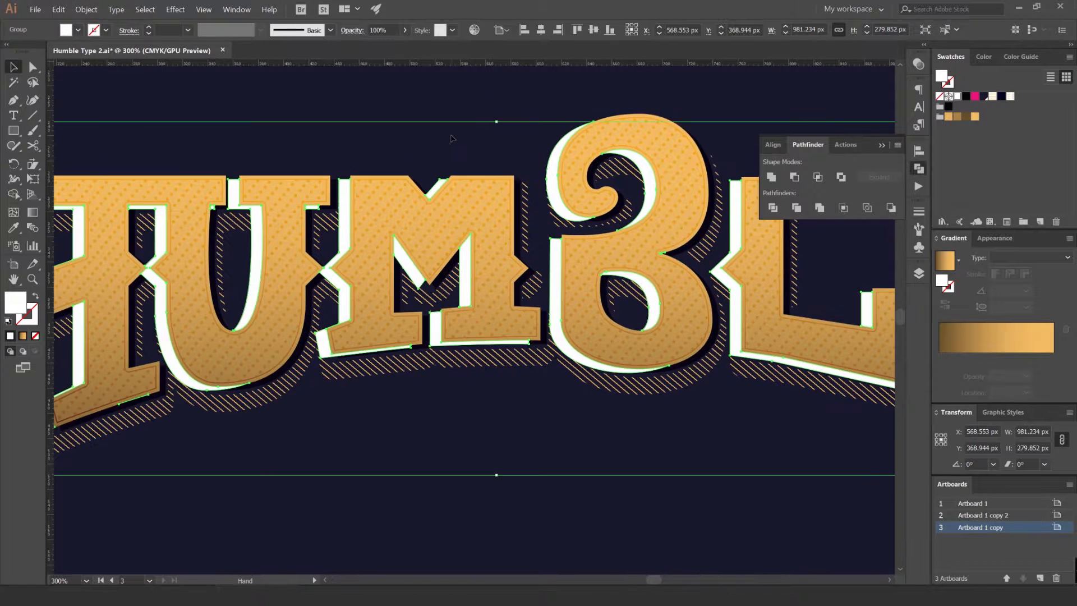
# - Try blend modes such as Color Dodge, Overlay, Exclusion and Luminosity on the white highlight, and return it to Normal
pyautogui.scroll(1, 453, 138)
pyautogui.click(918, 64)
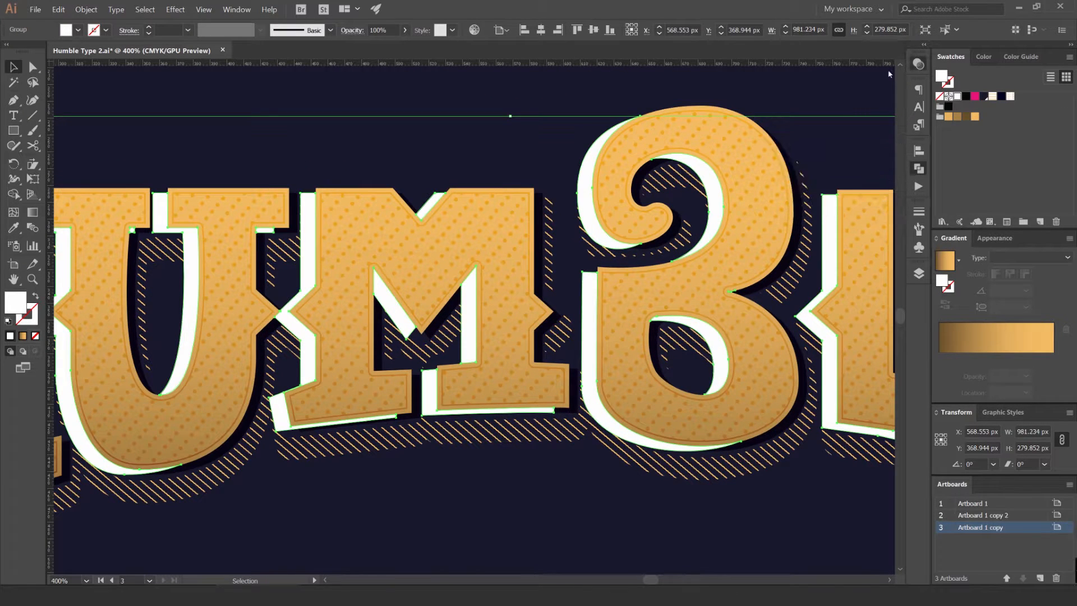
pyautogui.scroll(-4, 789, 77)
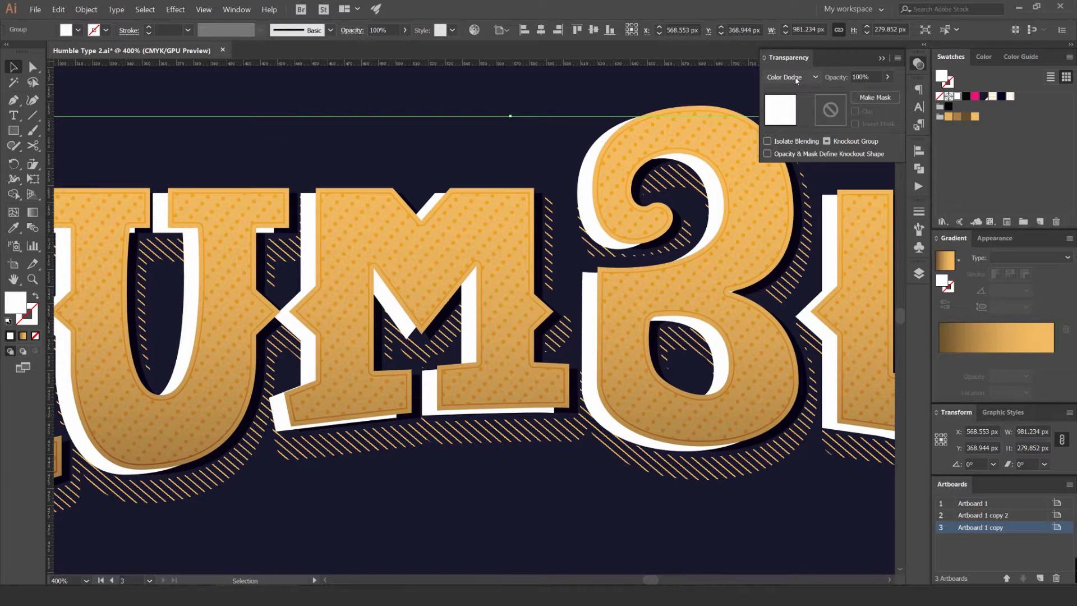
pyautogui.scroll(-2, 795, 78)
pyautogui.scroll(1, 794, 77)
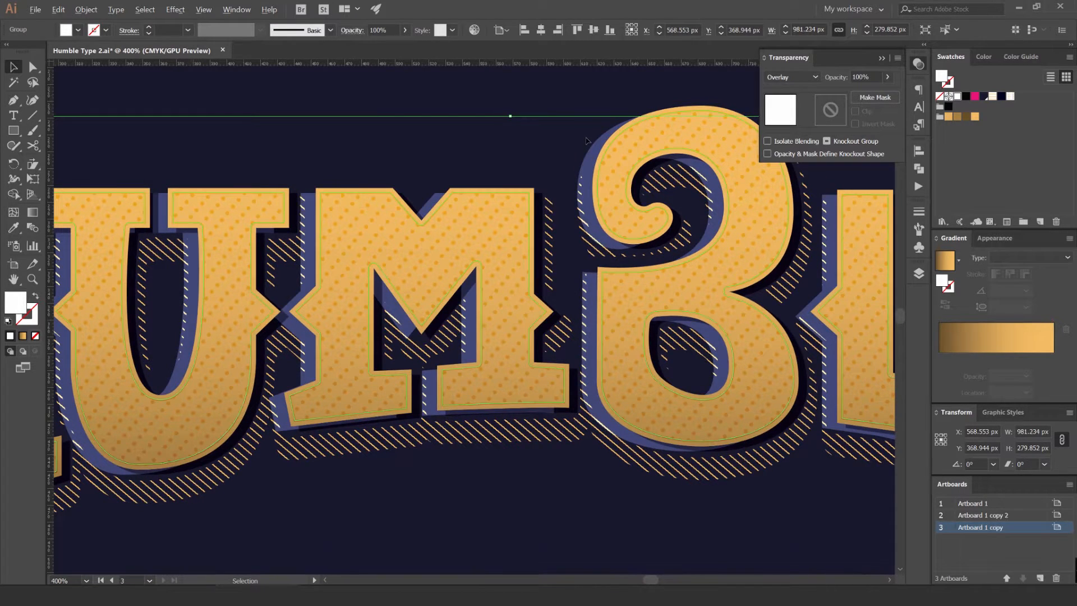
pyautogui.scroll(-3, 596, 133)
pyautogui.scroll(-3, 595, 132)
pyautogui.scroll(-3, 791, 77)
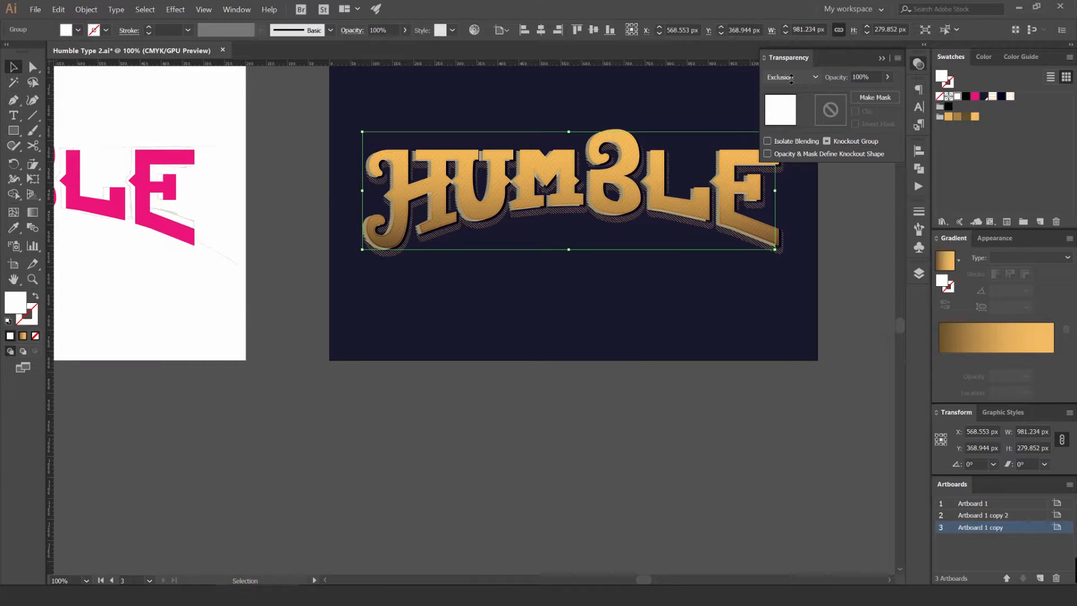
pyautogui.scroll(-2, 790, 77)
pyautogui.scroll(-1, 788, 80)
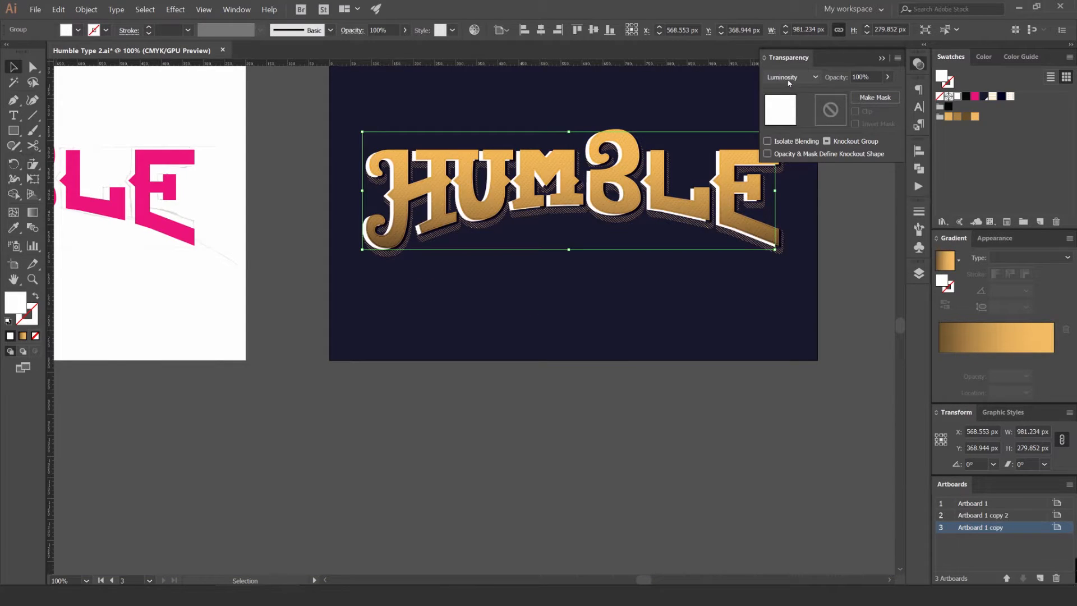
pyautogui.scroll(15, 788, 82)
pyautogui.scroll(3, 545, 120)
pyautogui.scroll(1, 457, 211)
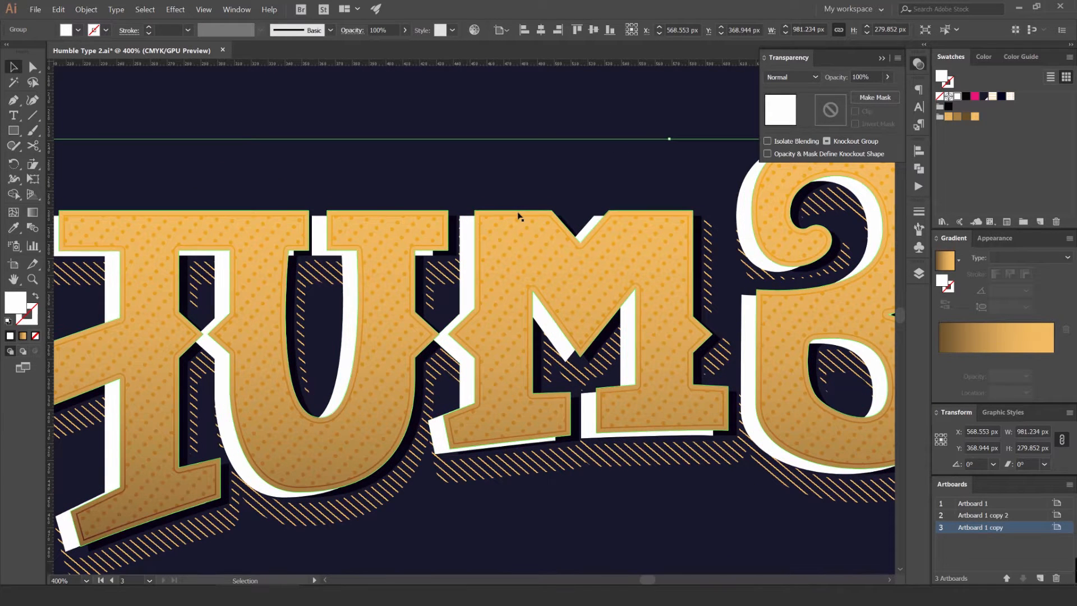
# - Move the white highlight about 9 px right and 3.27 px up so it sits on the gold letters' edges
pyautogui.moveTo(475, 225); pyautogui.dragTo(495, 218)
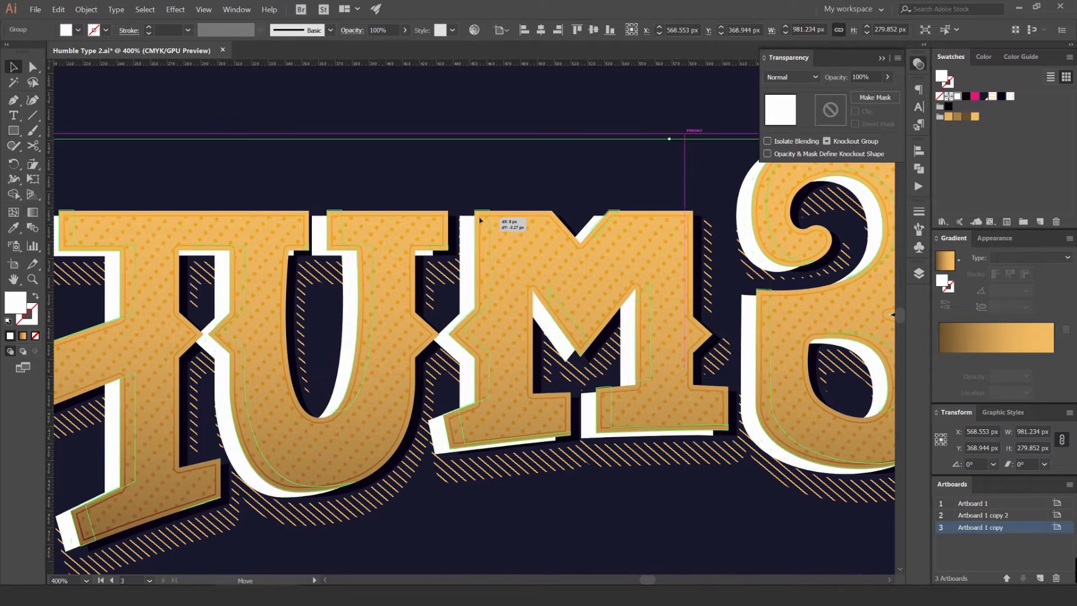
pyautogui.click(532, 173)
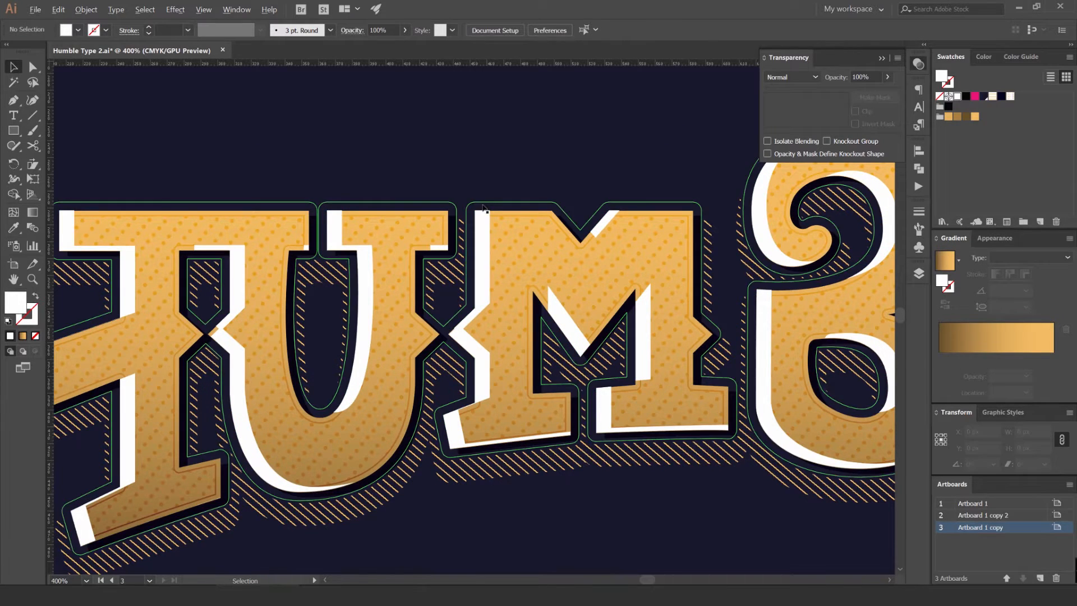
pyautogui.scroll(-2, 485, 208)
pyautogui.scroll(4, 332, 240)
# - Set the white highlight's blend mode to Soft Light and deselect it
pyautogui.click(439, 204)
pyautogui.scroll(-1, 778, 79)
pyautogui.scroll(-1, 777, 79)
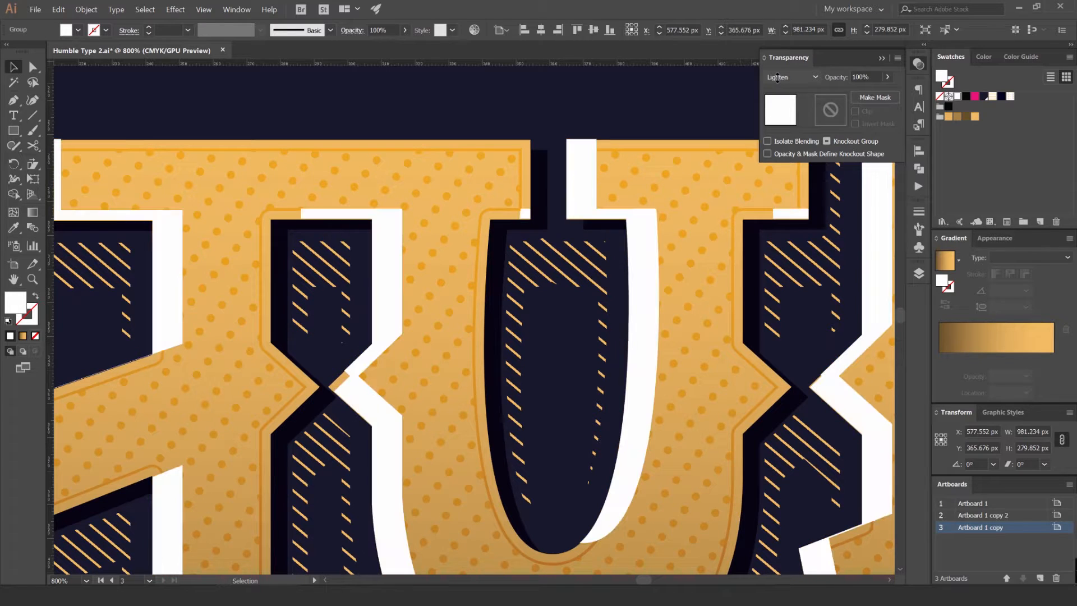
pyautogui.scroll(-2, 777, 78)
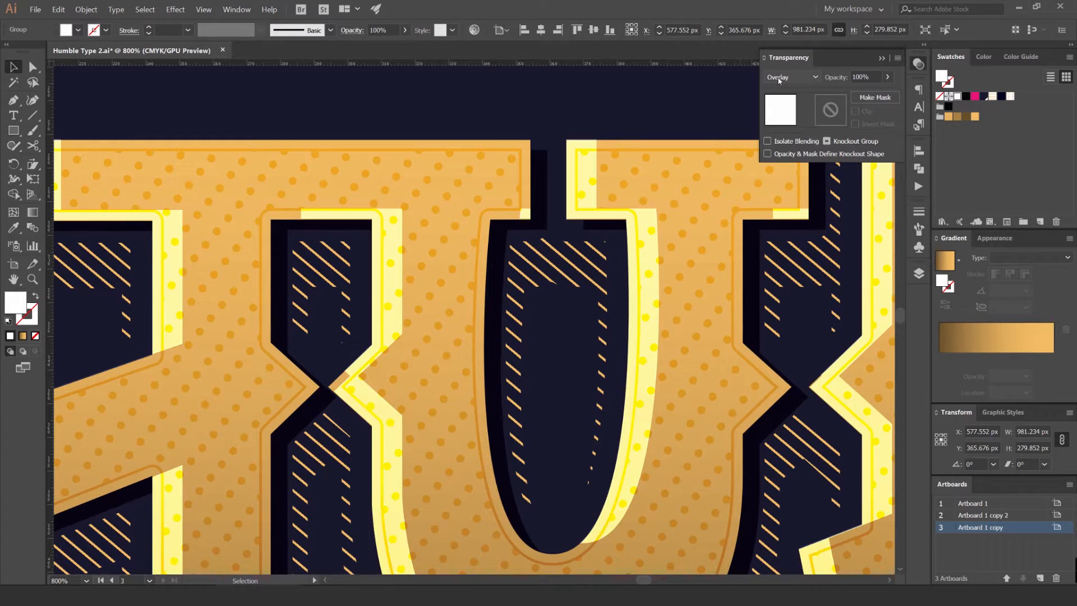
pyautogui.scroll(-1, 777, 78)
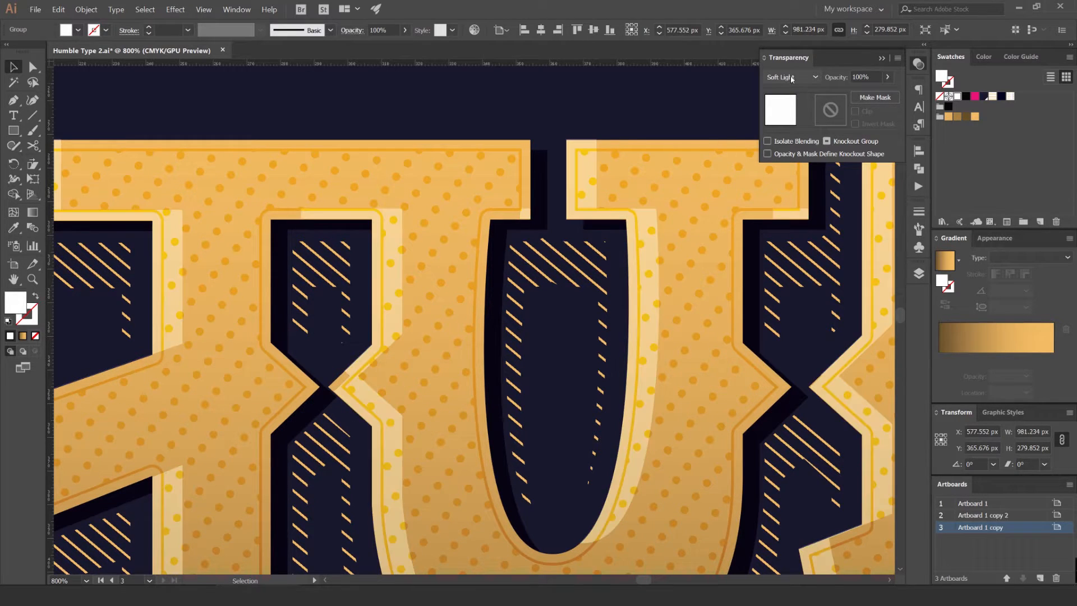
pyautogui.click(664, 83)
# - Examine the highlight's edges closely around the upper curl of the H
pyautogui.hotkey('ctrl', '-')
pyautogui.hotkey('ctrl', '-')
pyautogui.hotkey('ctrl', '-')
pyautogui.hotkey('ctrl', '-')
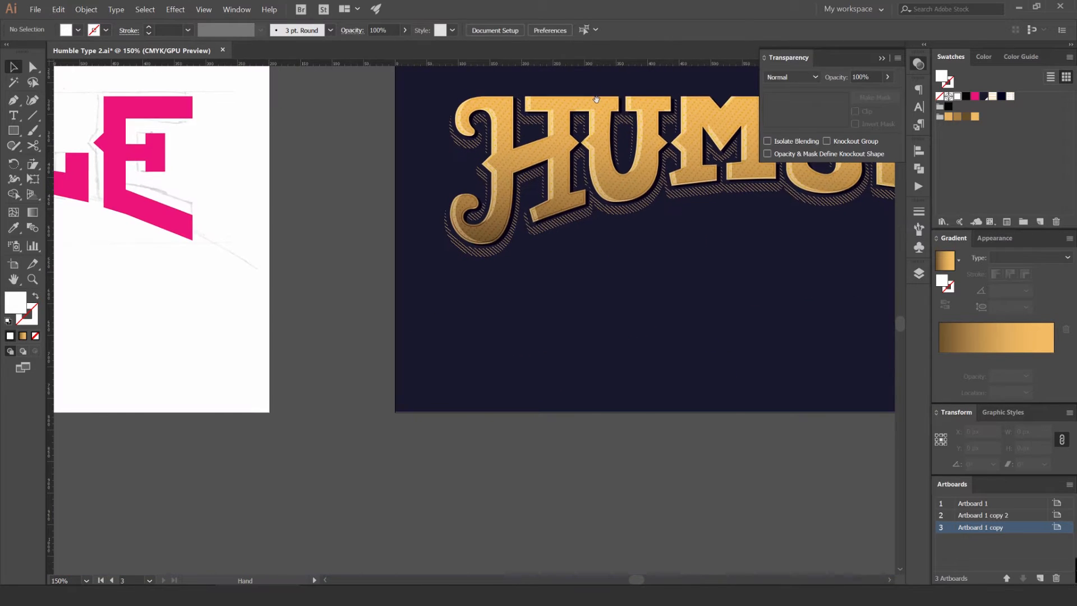
pyautogui.hotkey('ctrl', '+')
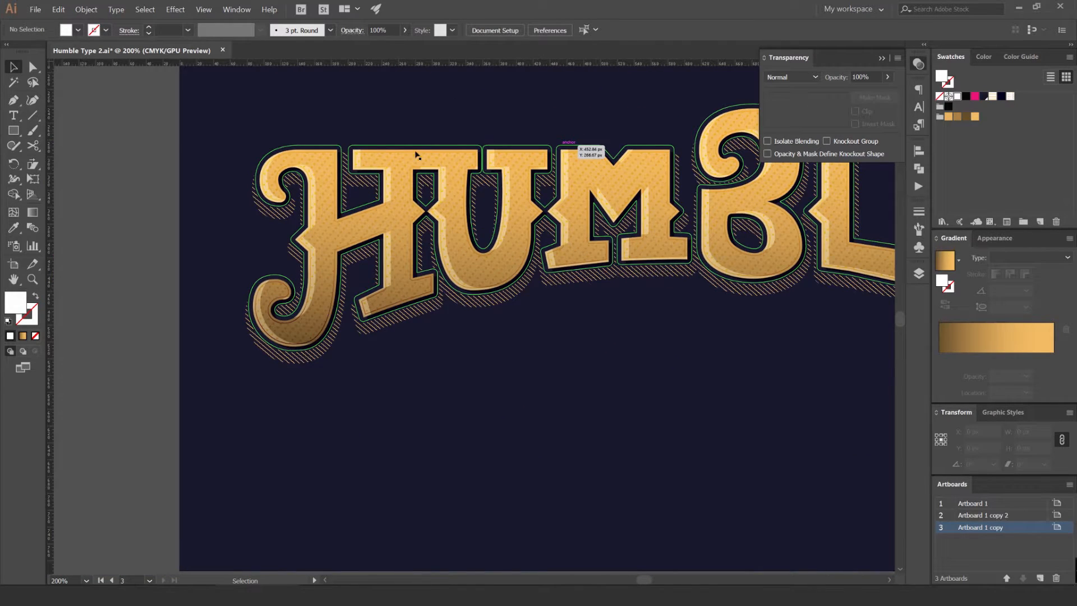
pyautogui.scroll(6, 247, 163)
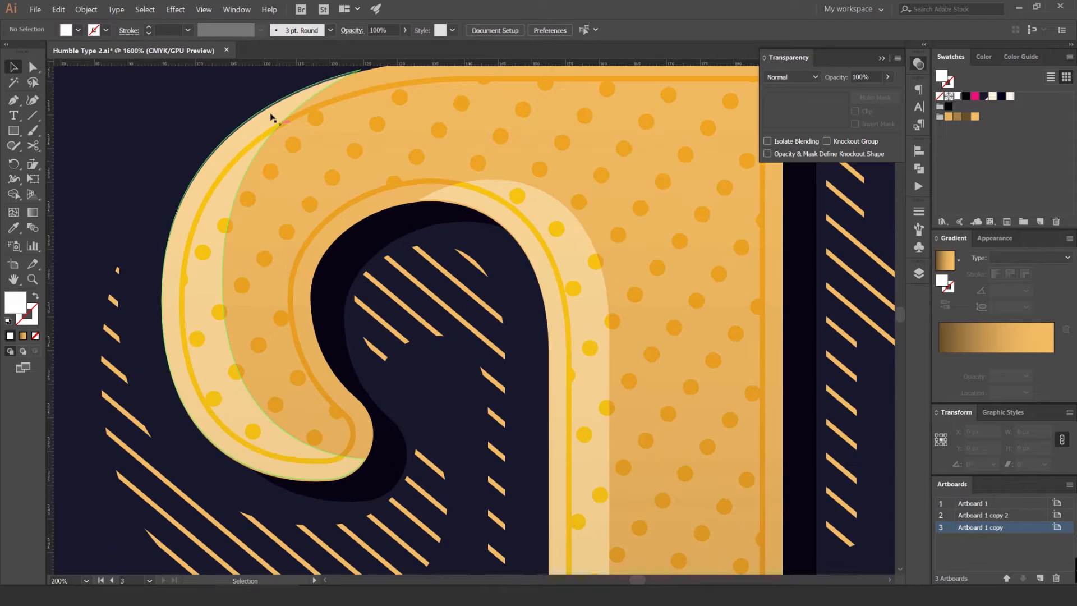
pyautogui.click(272, 118)
pyautogui.scroll(1, 297, 104)
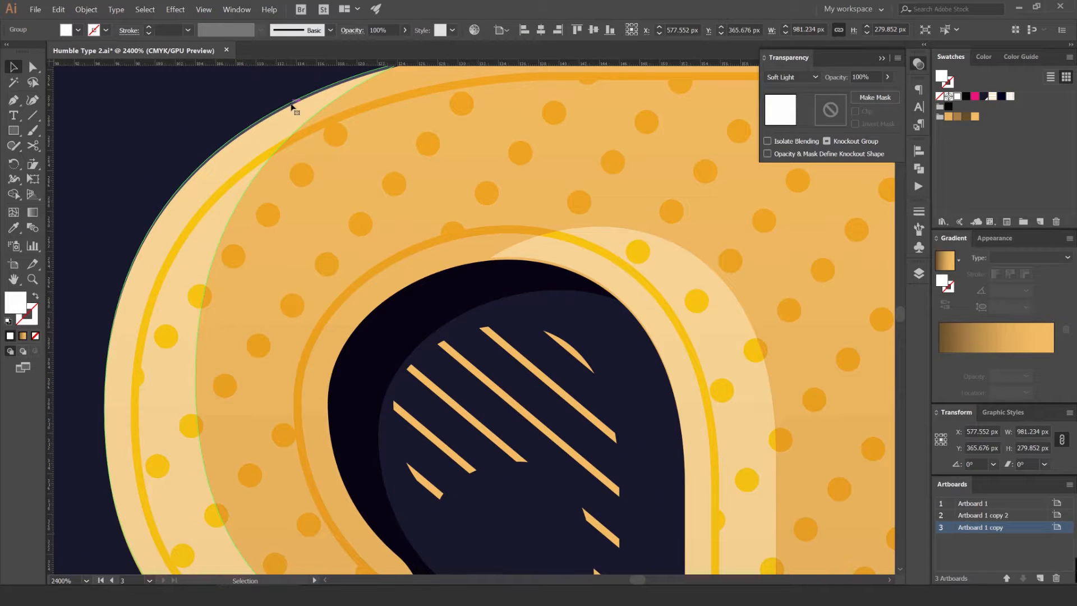
pyautogui.scroll(-3, 433, 148)
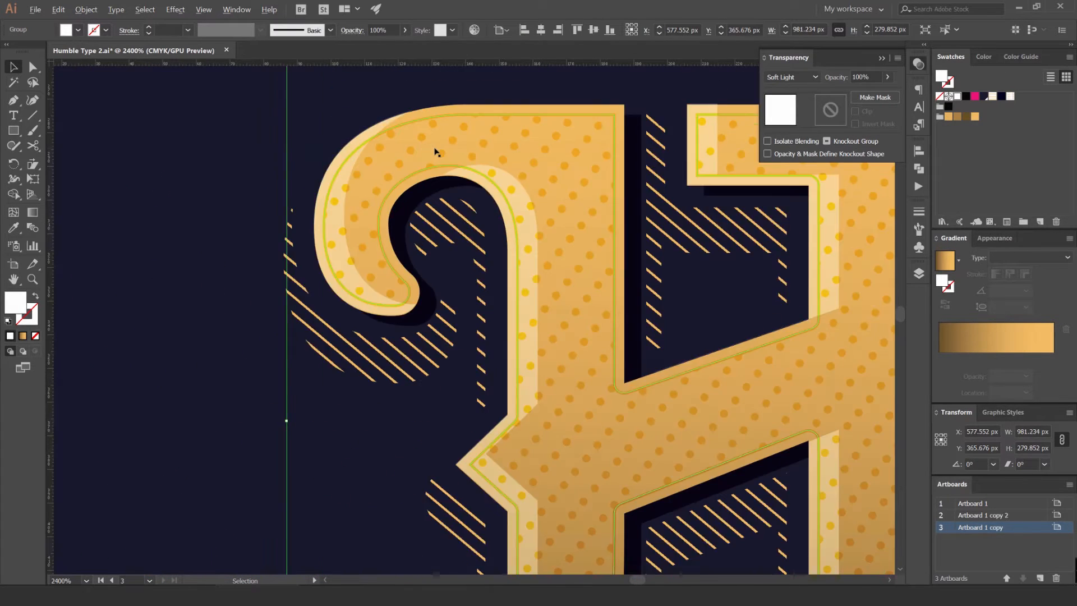
pyautogui.scroll(-2, 435, 152)
pyautogui.hotkey('ctrl', 'shift', 'a')
# - Review the complete HUMBLE lettering and its effects on the navy artboard at several magnifications
pyautogui.scroll(-4, 435, 157)
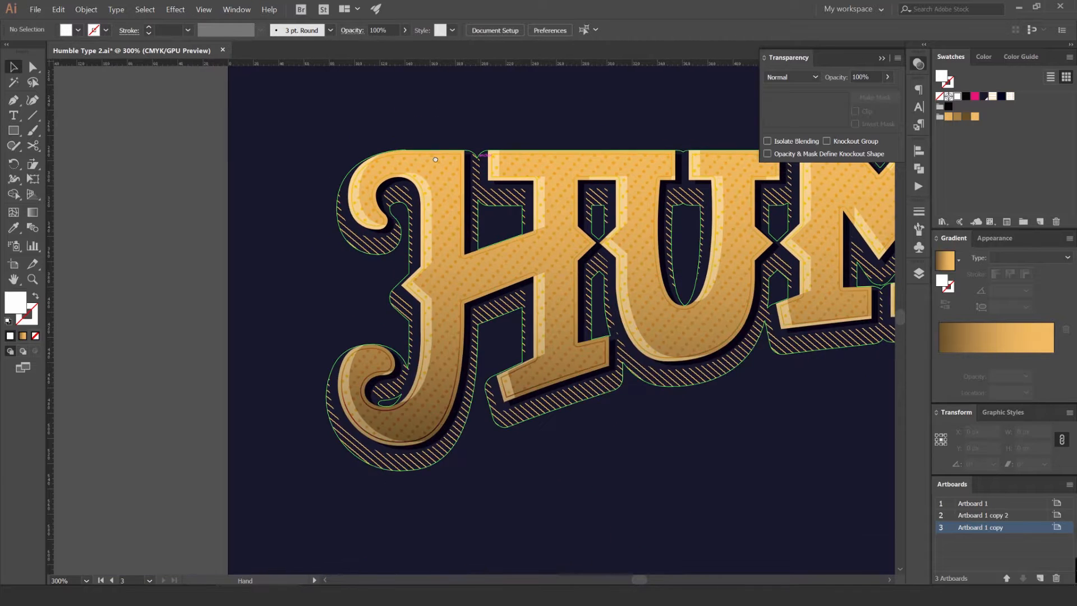
pyautogui.scroll(-2, 435, 160)
pyautogui.scroll(-2, 489, 106)
pyautogui.scroll(-2, 286, 180)
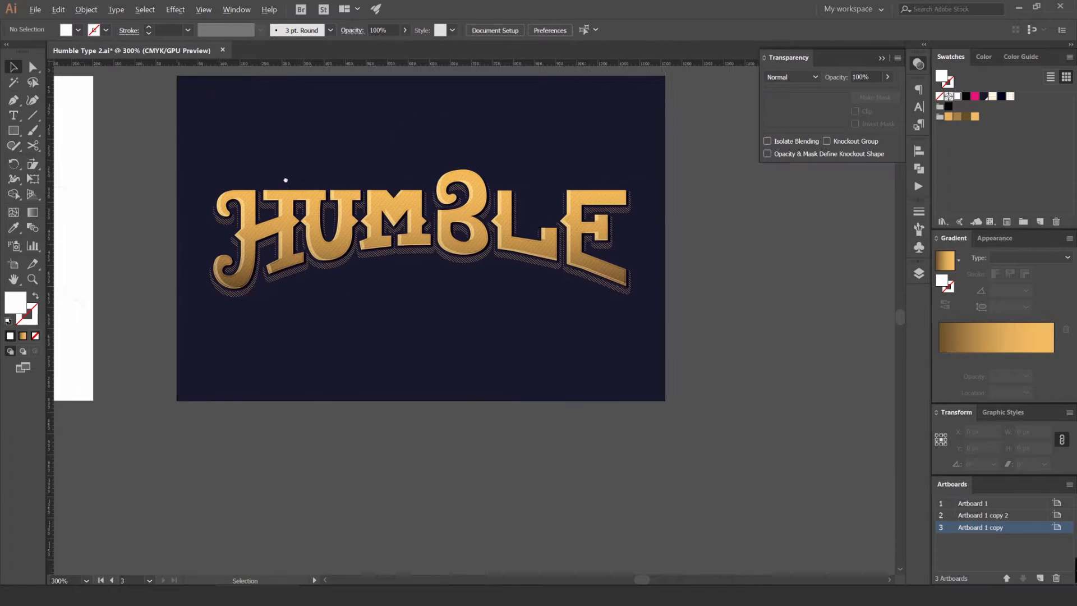
pyautogui.moveTo(285, 180); pyautogui.dragTo(261, 187)
pyautogui.scroll(-1, 469, 398)
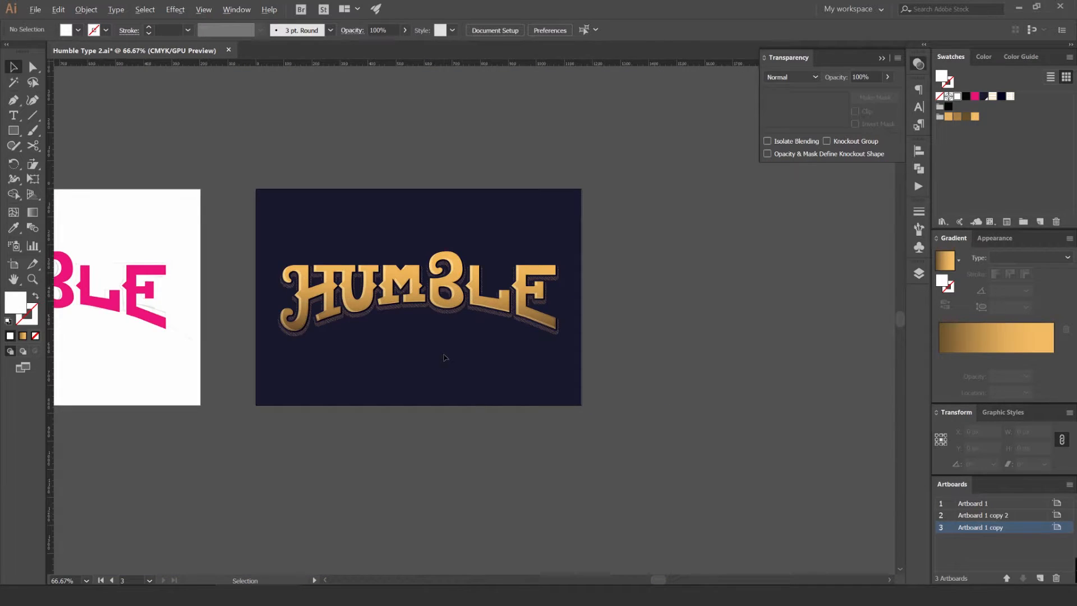
pyautogui.scroll(3, 443, 355)
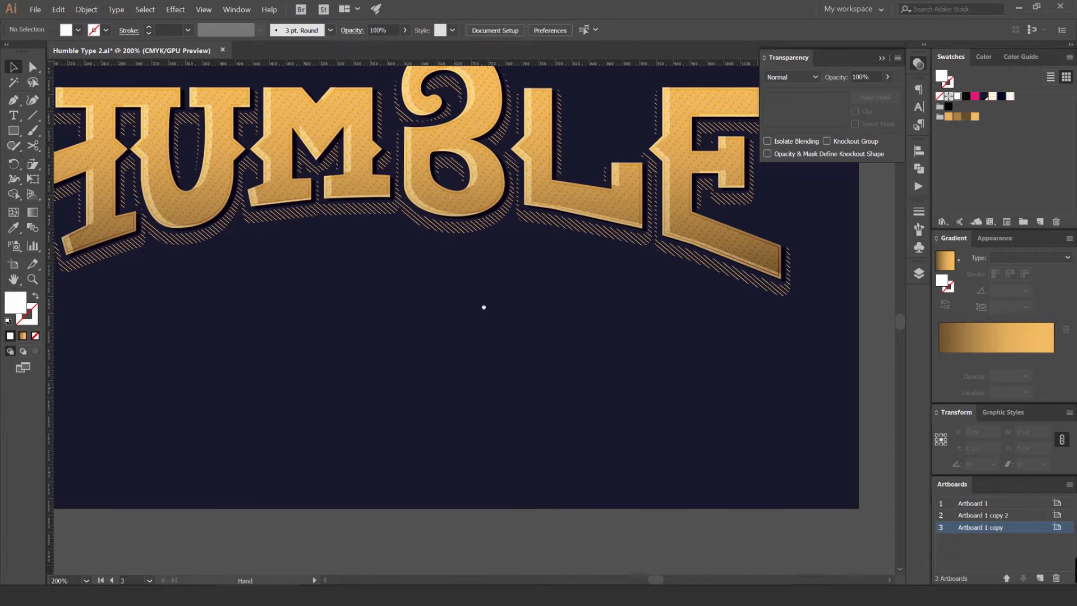
pyautogui.moveTo(483, 307); pyautogui.dragTo(512, 345)
pyautogui.moveTo(541, 209); pyautogui.dragTo(578, 283)
pyautogui.scroll(-1, 613, 185)
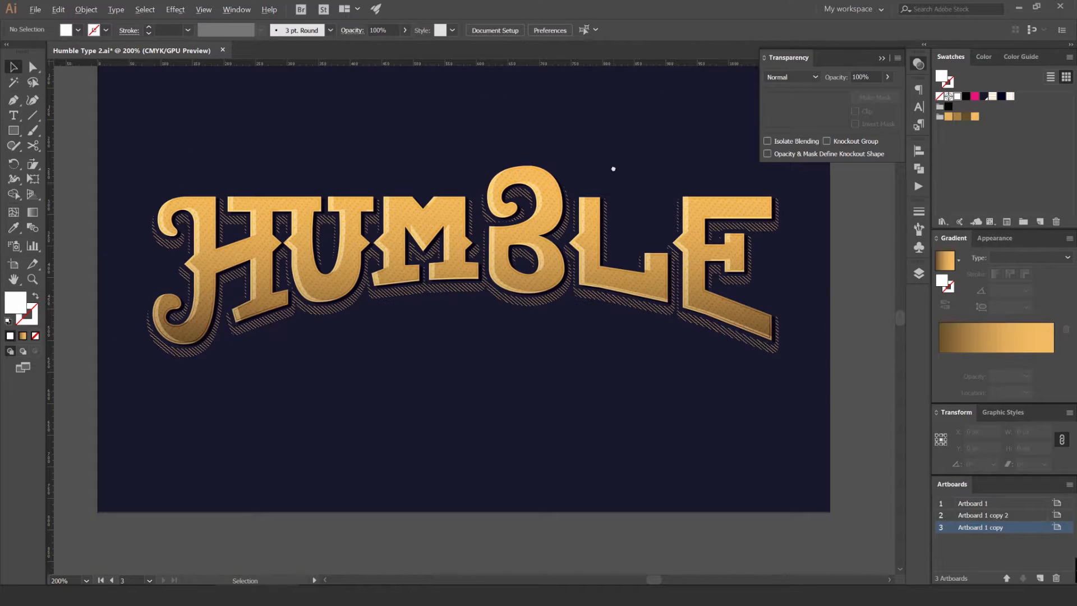
pyautogui.scroll(-2, 612, 169)
pyautogui.scroll(1, 588, 178)
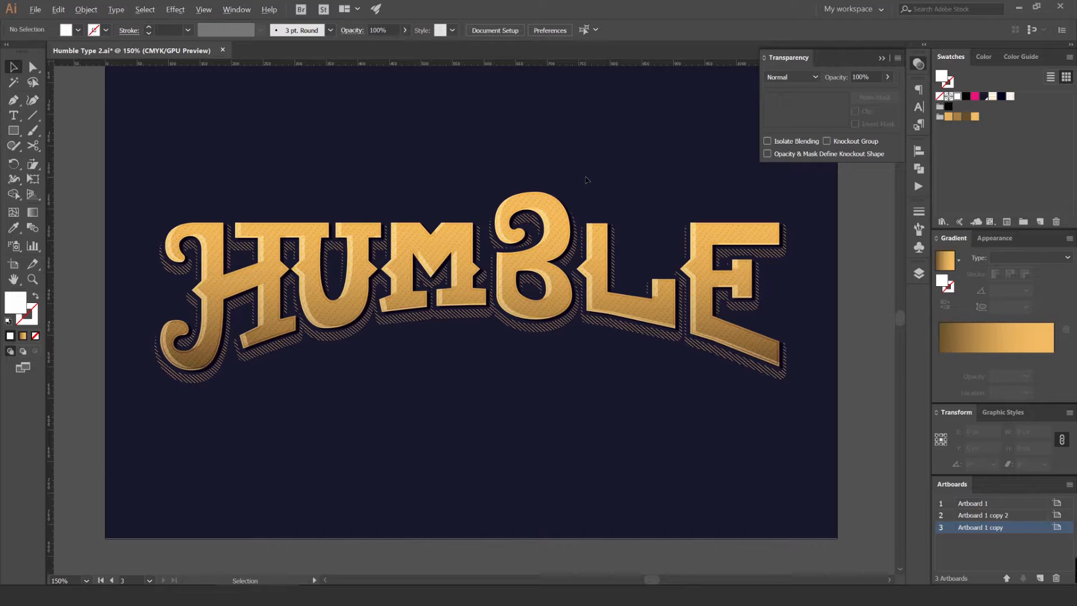
pyautogui.scroll(-1, 604, 178)
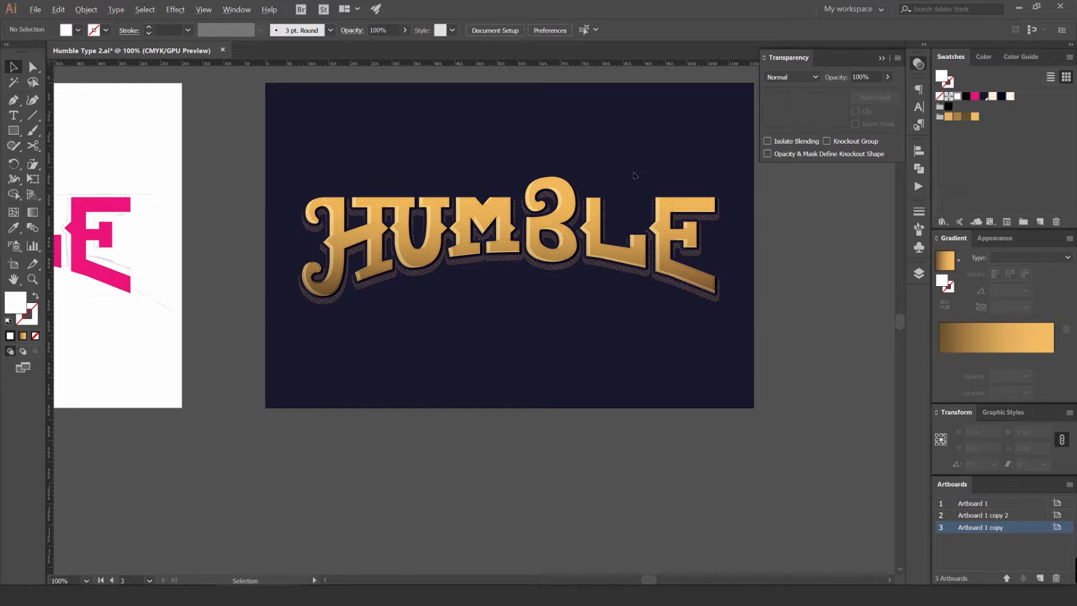
pyautogui.scroll(-1, 624, 180)
pyautogui.scroll(3, 623, 180)
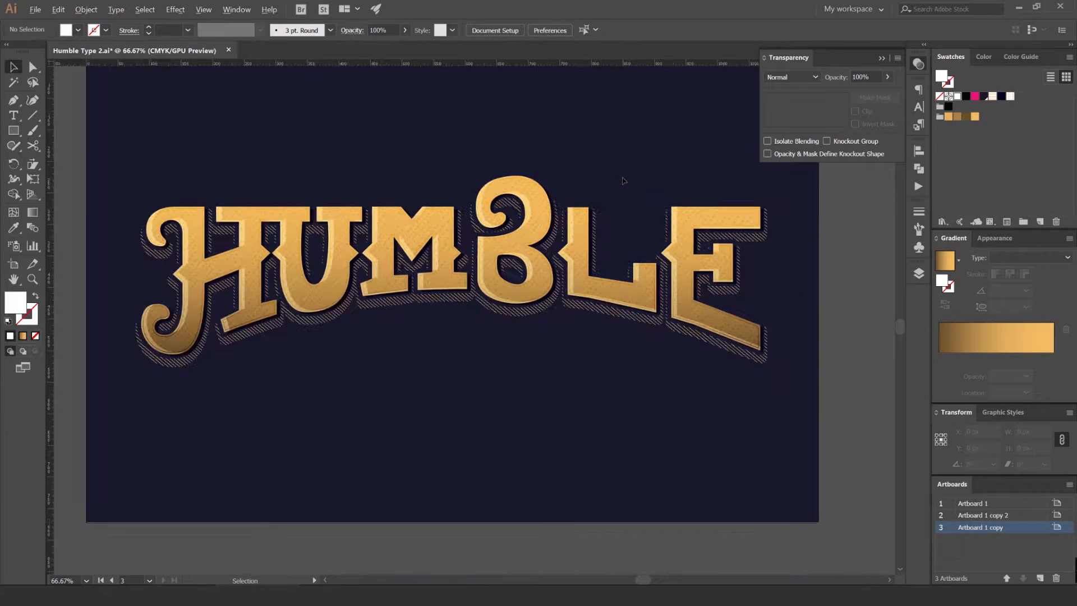
# - Save the Humble Type 2.ai document
pyautogui.press('a')
pyautogui.hotkey('ctrl', 's')
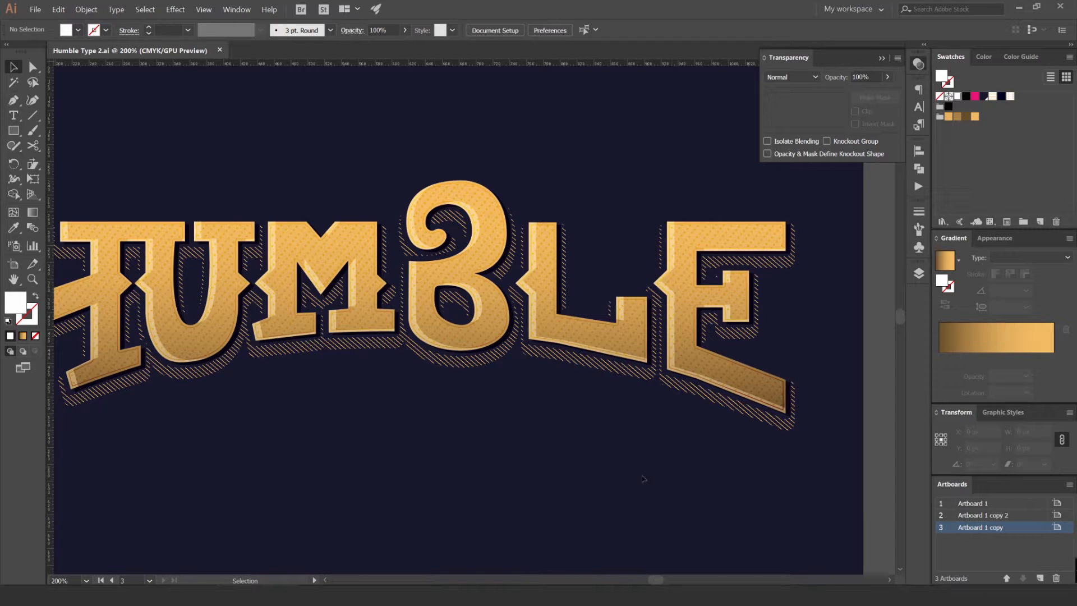
pyautogui.click(125, 596)
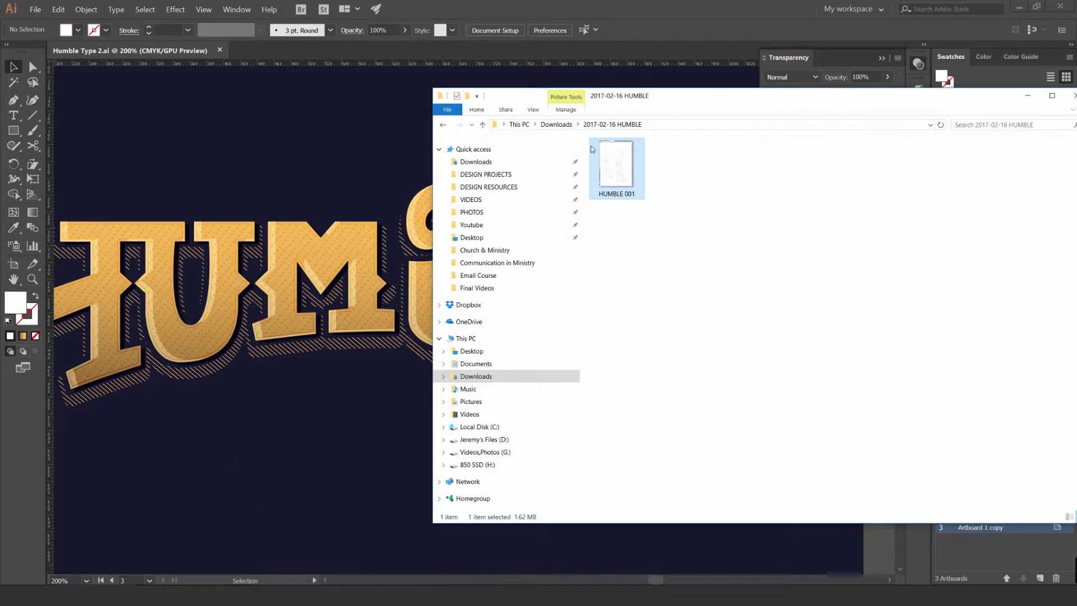
pyautogui.moveTo(728, 106); pyautogui.dragTo(640, 120)
pyautogui.click(146, 97)
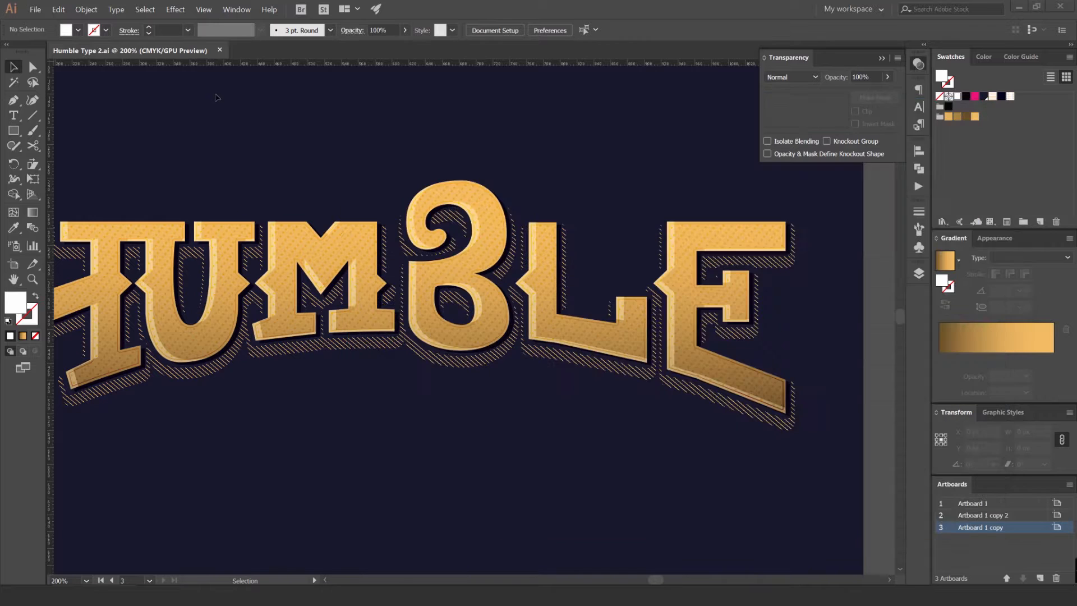
# - Open the finished reference document Humble Type.ai, examine its HUMBLE lettering up close, and close the document again
pyautogui.click(36, 9)
pyautogui.moveTo(64, 53)
pyautogui.click(233, 64)
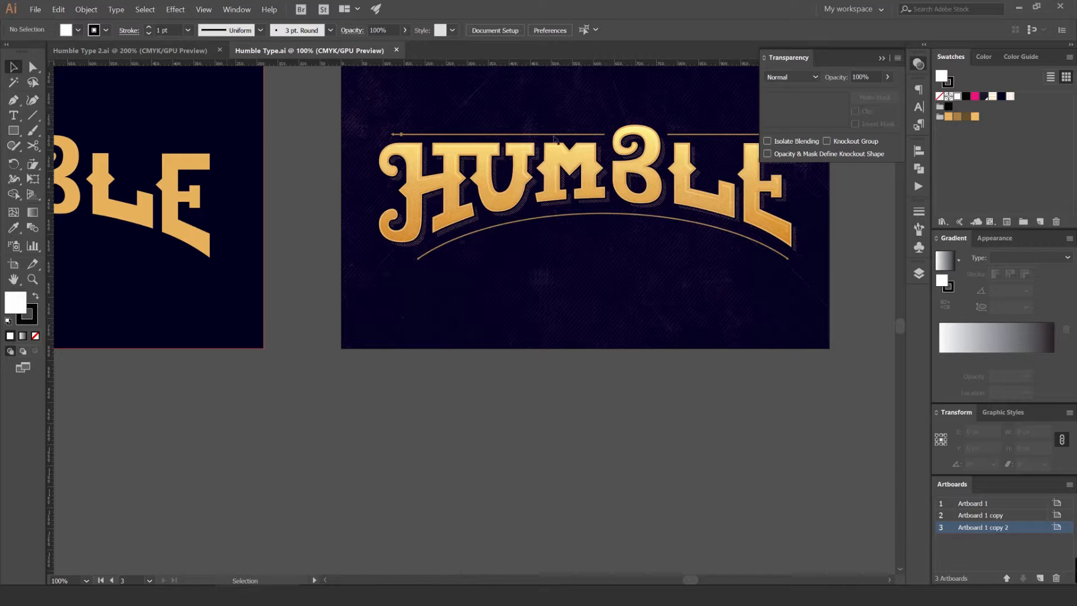
pyautogui.scroll(2, 518, 136)
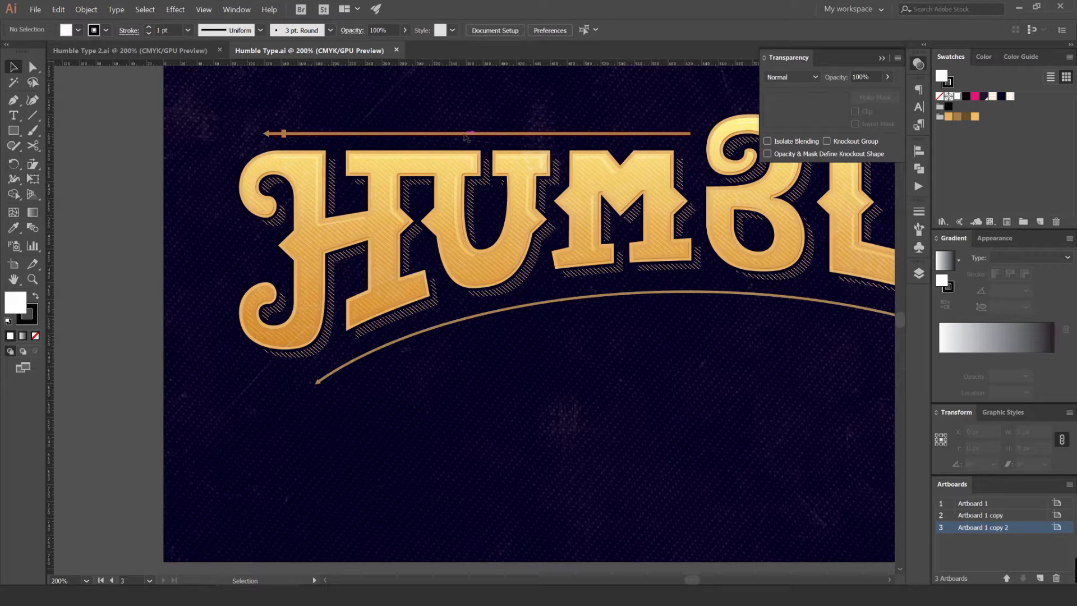
pyautogui.click(397, 51)
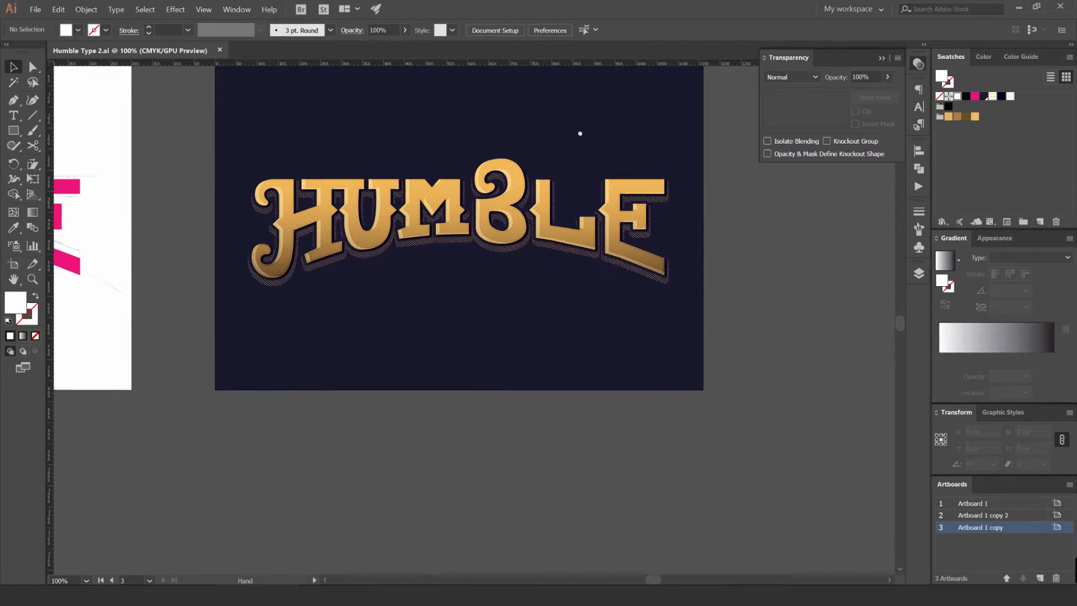
# - Duplicate the gradient HUMBLE lettering in place and bring the copy to the front of all the effects
pyautogui.moveTo(577, 132); pyautogui.dragTo(634, 132)
pyautogui.scroll(3, 553, 174)
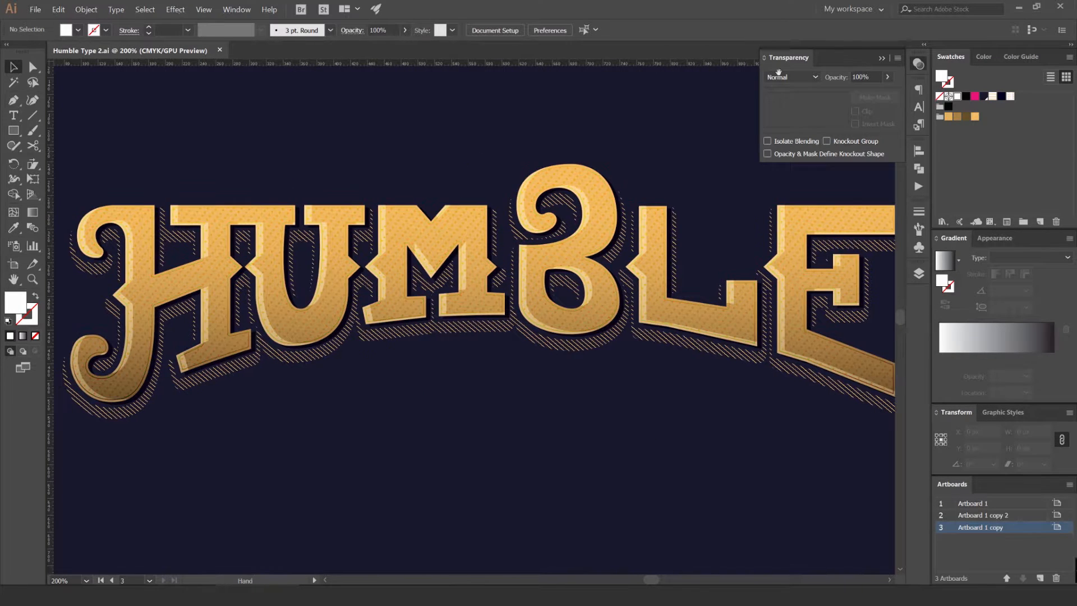
pyautogui.scroll(3, 490, 238)
pyautogui.moveTo(502, 240); pyautogui.dragTo(509, 144)
pyautogui.scroll(-1, 509, 144)
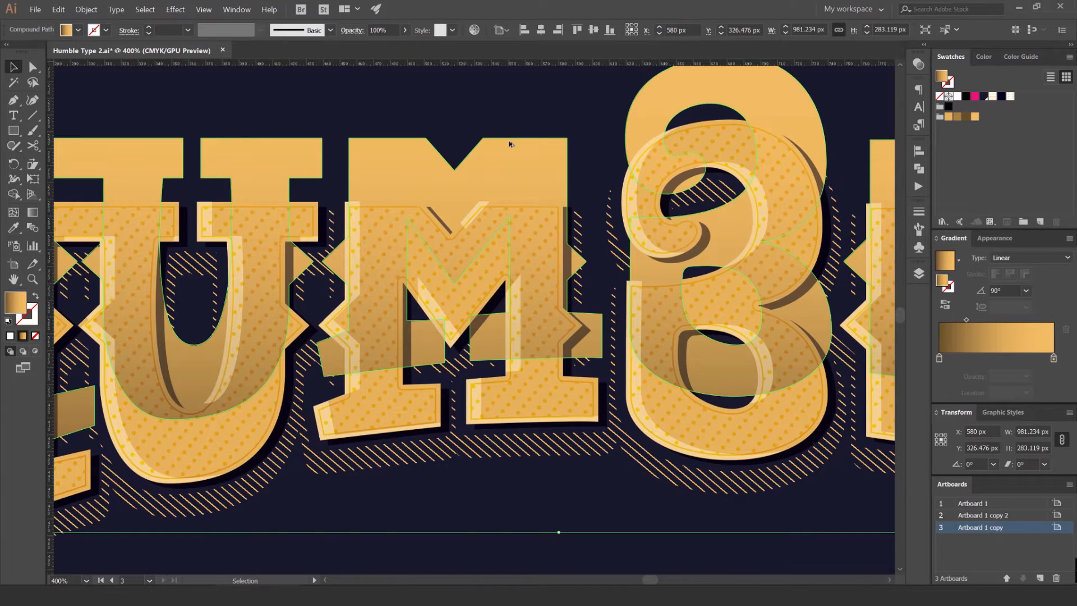
pyautogui.hotkey('ctrl', 'z')
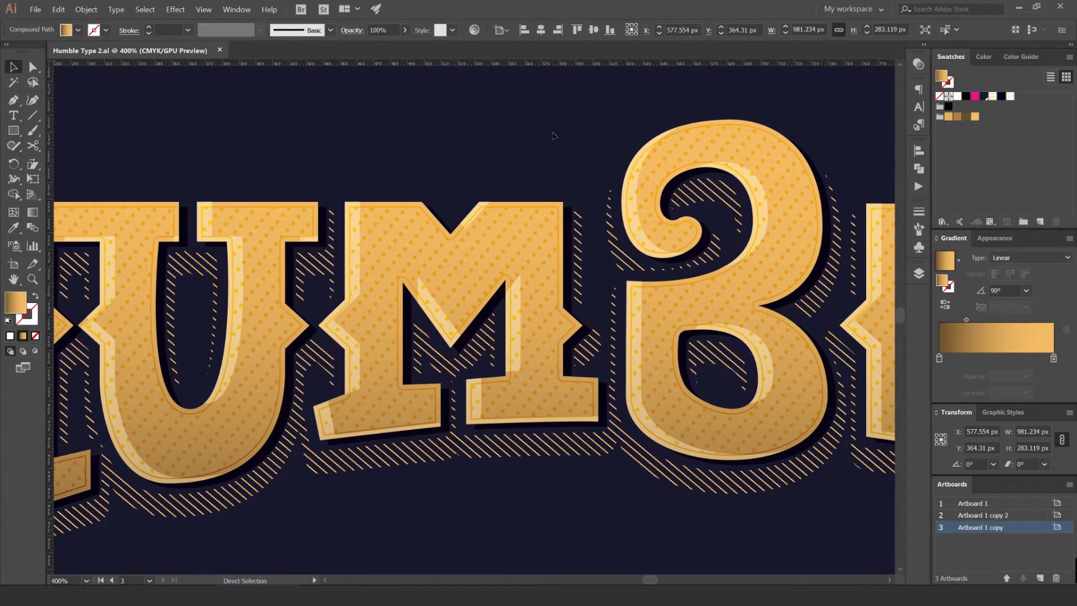
pyautogui.hotkey('ctrl', 'f')
pyautogui.hotkey('ctrl', 'shift', ']')
pyautogui.scroll(-4, 535, 134)
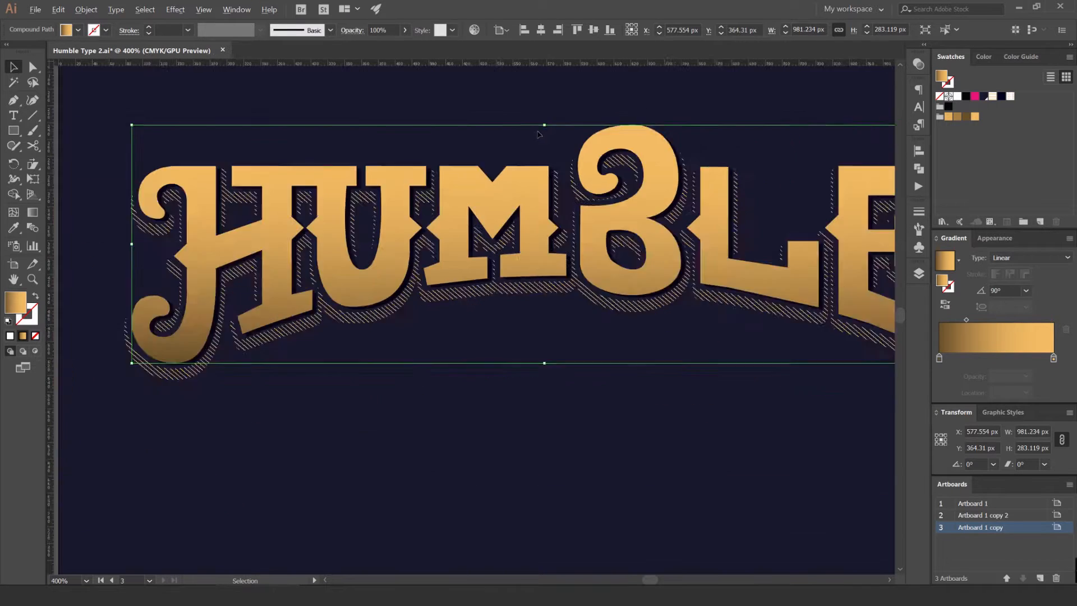
# - Give the lettering copy a gold base fill and prepare a linear gradient ending in a pale gold tint at 91.08%, removing the original end stop
pyautogui.click(975, 116)
pyautogui.hotkey('ctrl', '+')
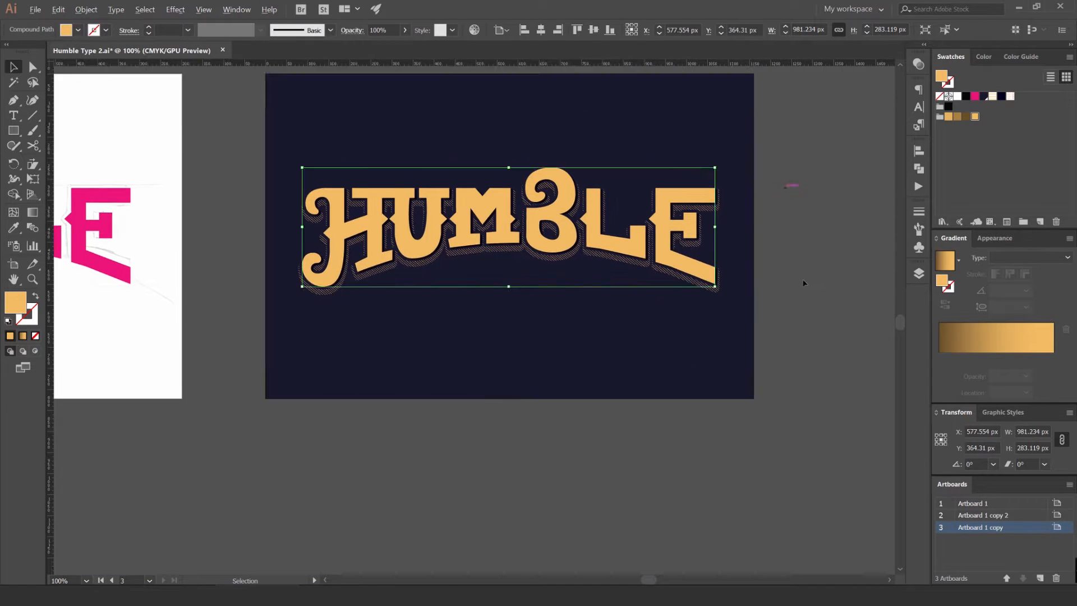
pyautogui.click(1022, 56)
pyautogui.click(1046, 346)
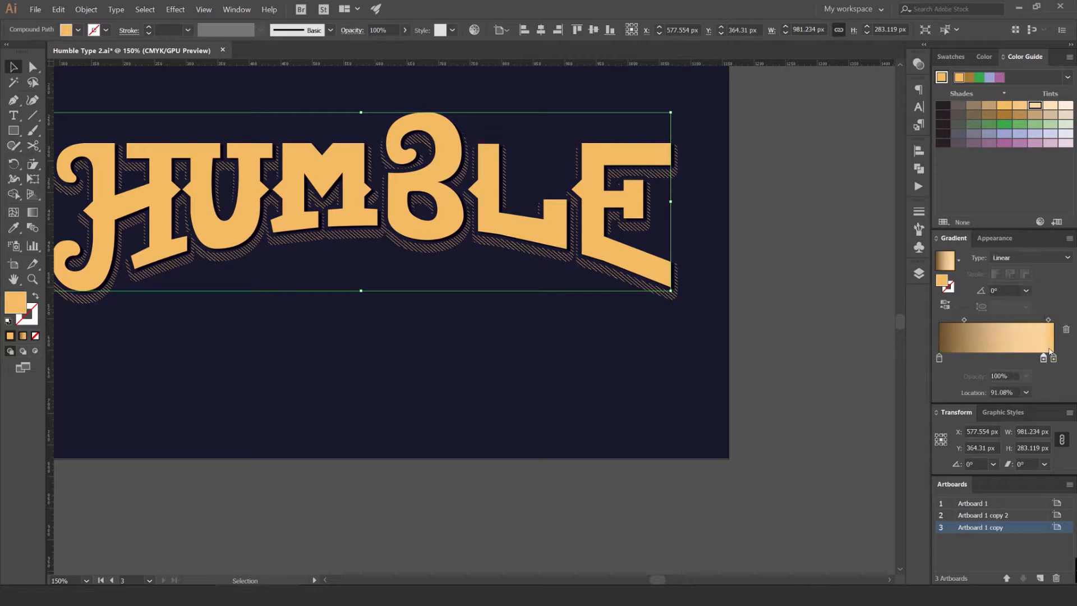
pyautogui.moveTo(1053, 362); pyautogui.dragTo(1052, 376)
# - Set the angle of the lettering copy's linear gradient to 90°
pyautogui.moveTo(997, 293); pyautogui.dragTo(944, 288)
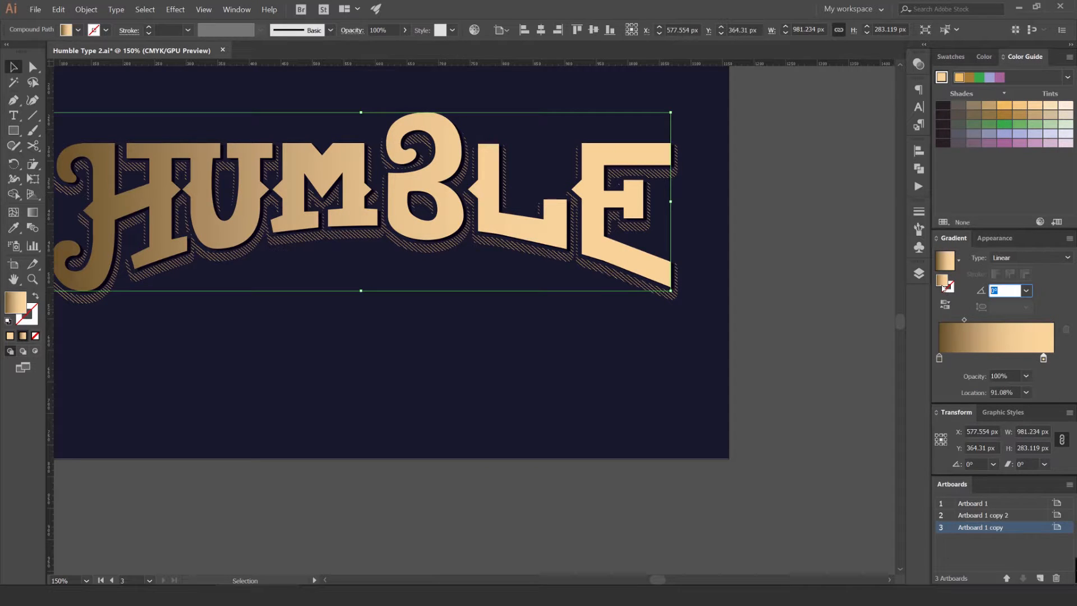
pyautogui.write('90')
pyautogui.press('Return')
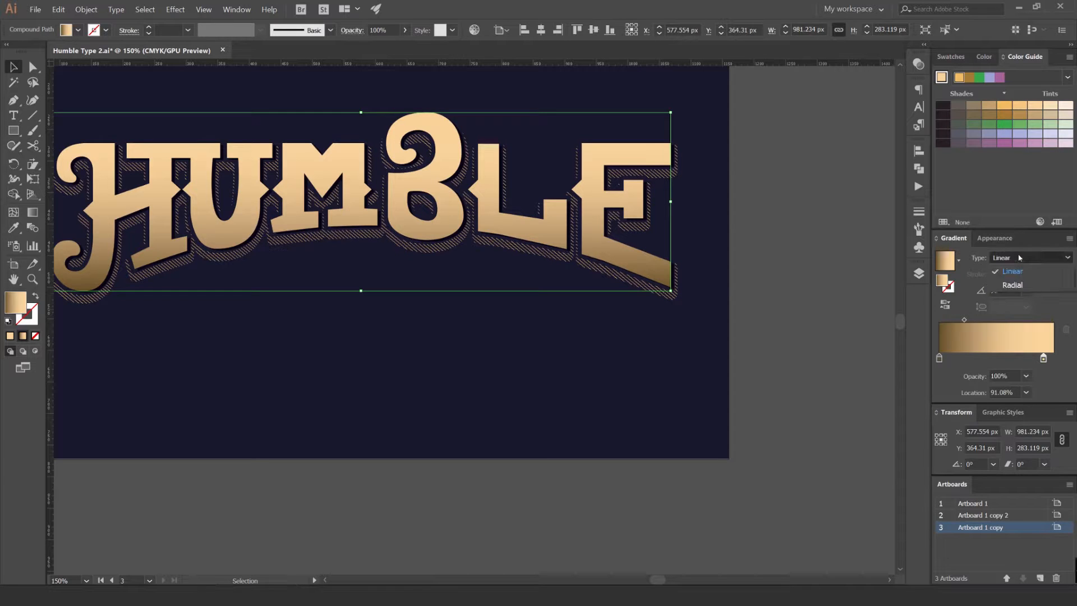
# - Recolour the gradient's dark start stop golden brown and move the gradient midpoint to 52.18%
pyautogui.moveTo(965, 321); pyautogui.dragTo(985, 321)
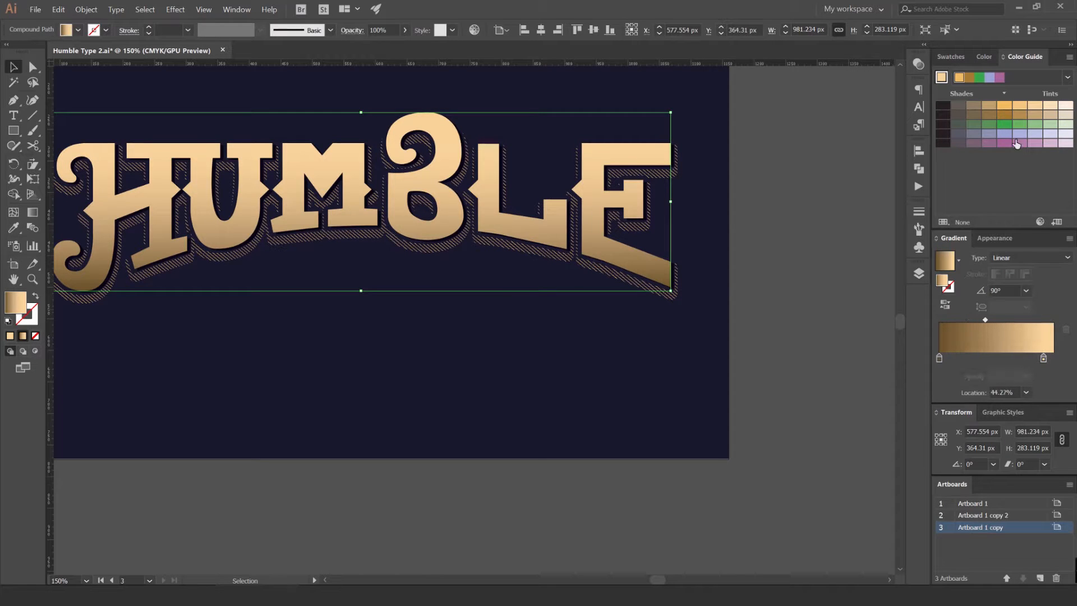
pyautogui.click(939, 358)
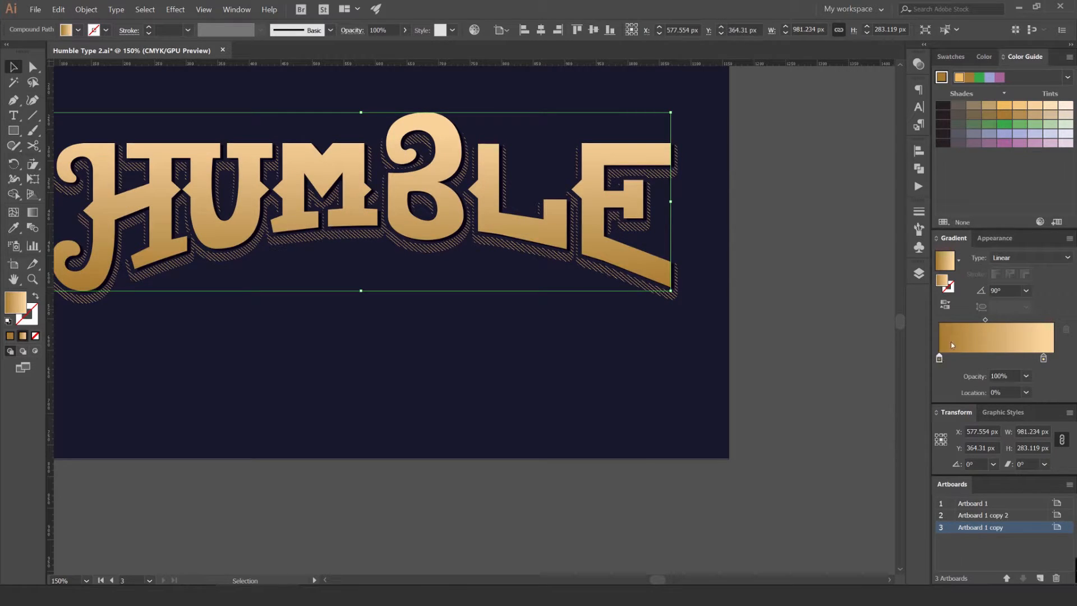
pyautogui.moveTo(983, 321); pyautogui.dragTo(993, 320)
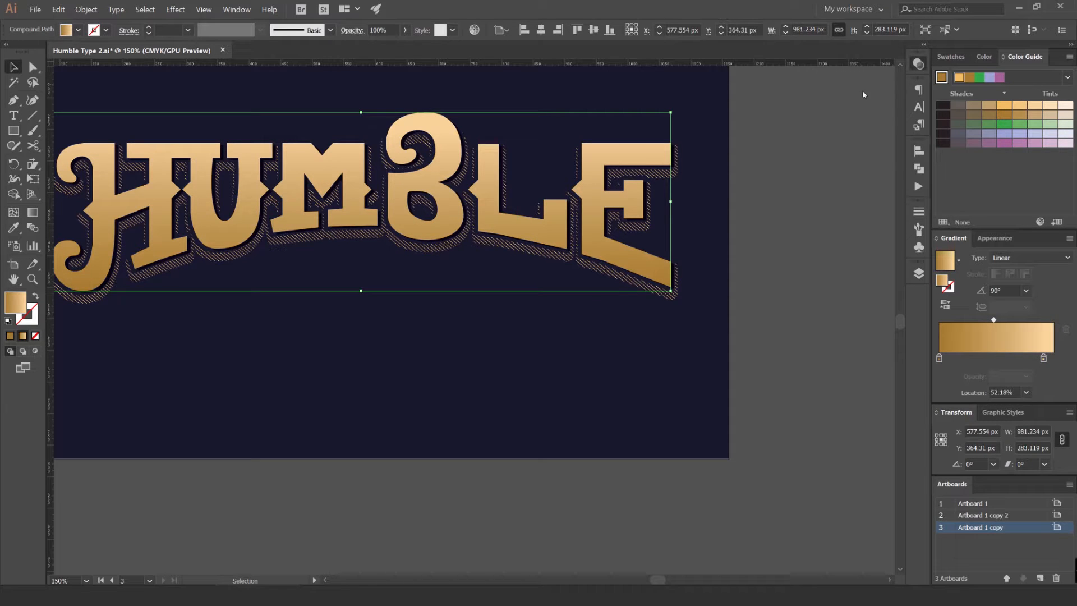
# - Preview blend modes such as Darken, Color Burn, Screen and Hard Light on the lettering copy and settle on Soft Light
pyautogui.click(918, 64)
pyautogui.scroll(-1, 786, 80)
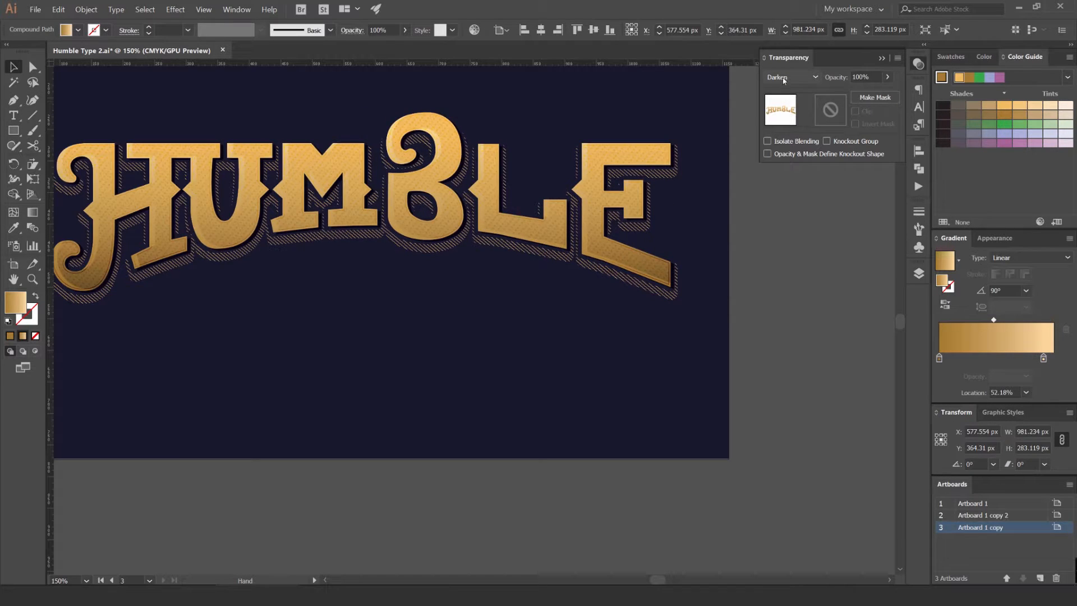
pyautogui.scroll(-1, 784, 79)
pyautogui.scroll(-1, 791, 78)
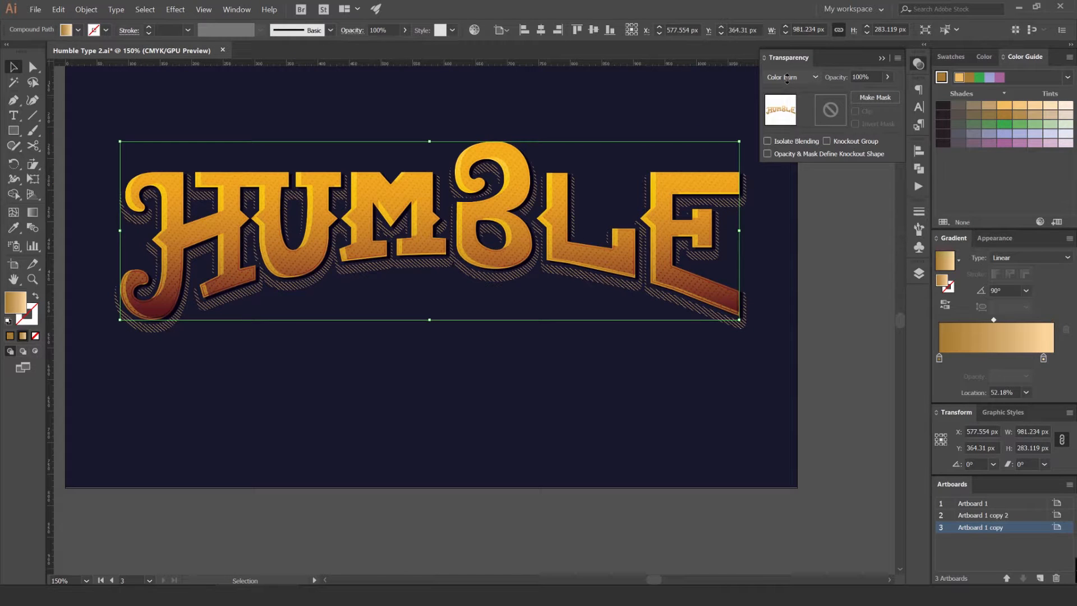
pyautogui.scroll(-1, 787, 80)
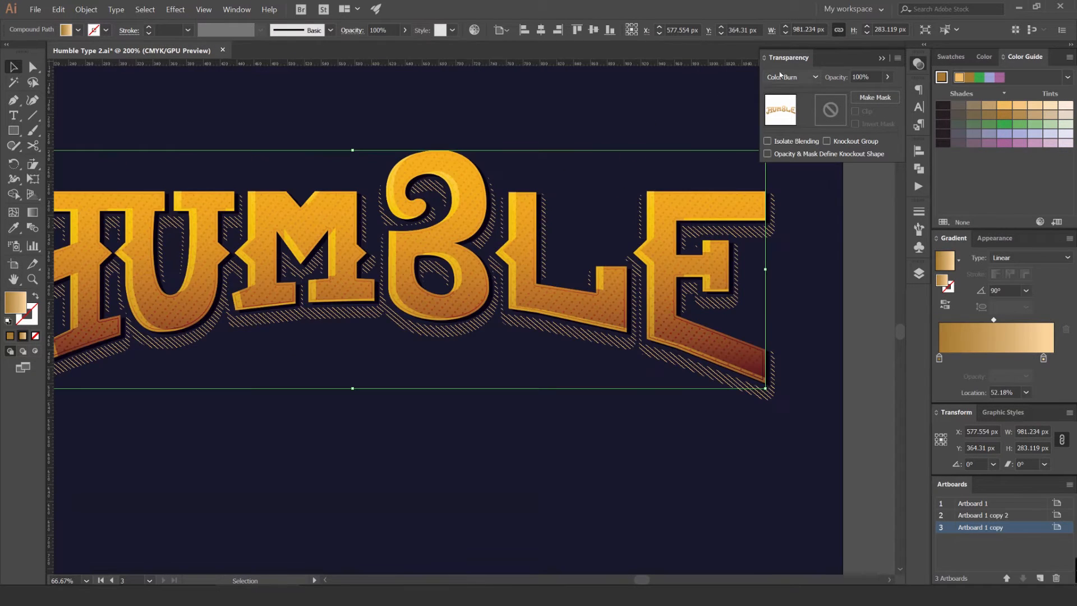
pyautogui.scroll(-1, 791, 79)
pyautogui.scroll(-1, 793, 78)
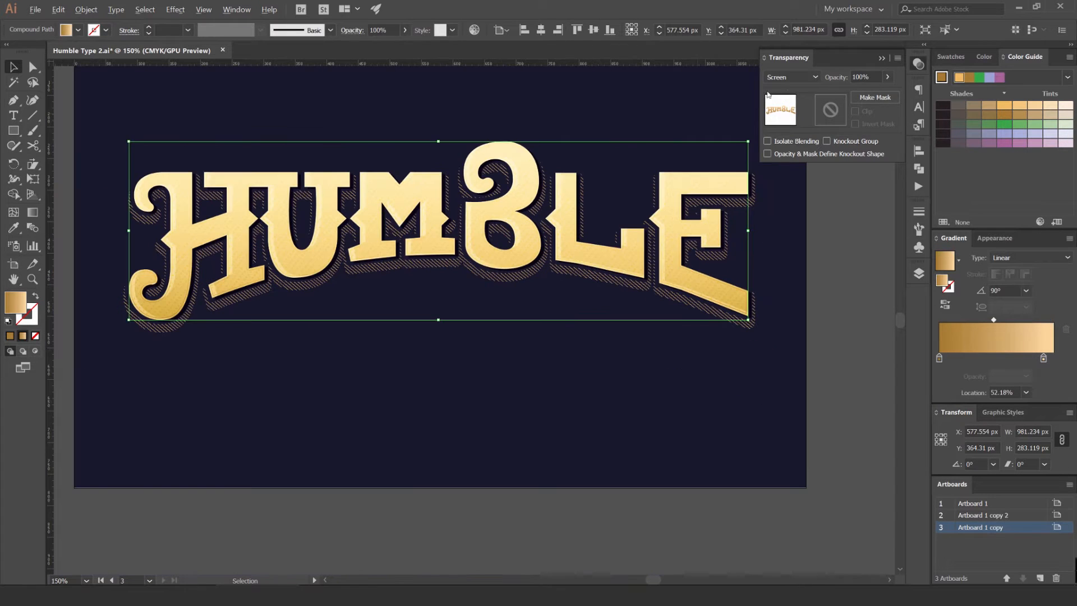
pyautogui.scroll(-1, 791, 79)
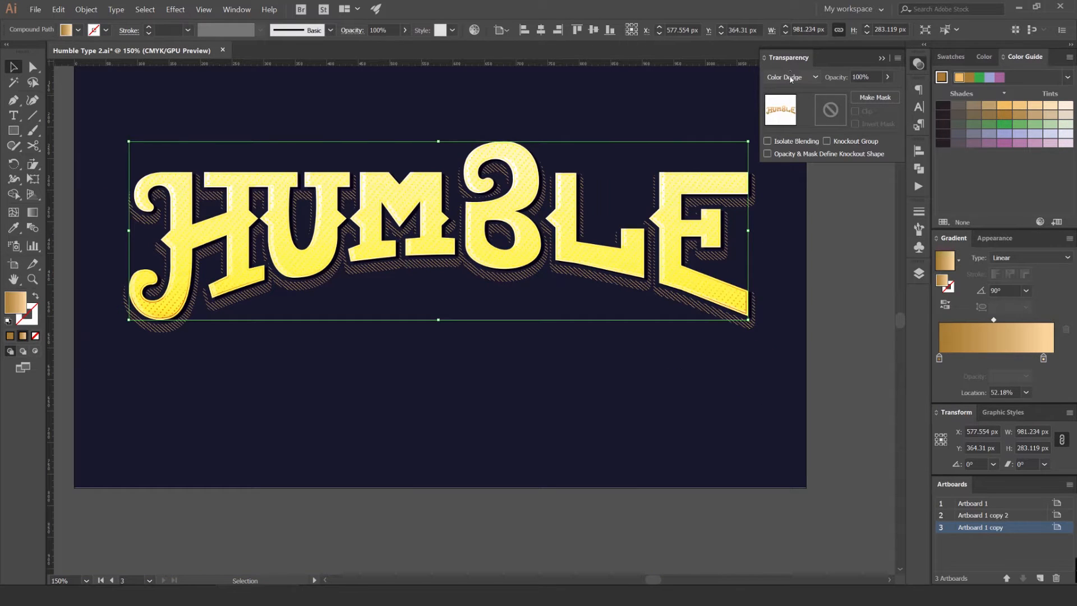
pyautogui.scroll(-1, 791, 79)
pyautogui.scroll(-1, 796, 78)
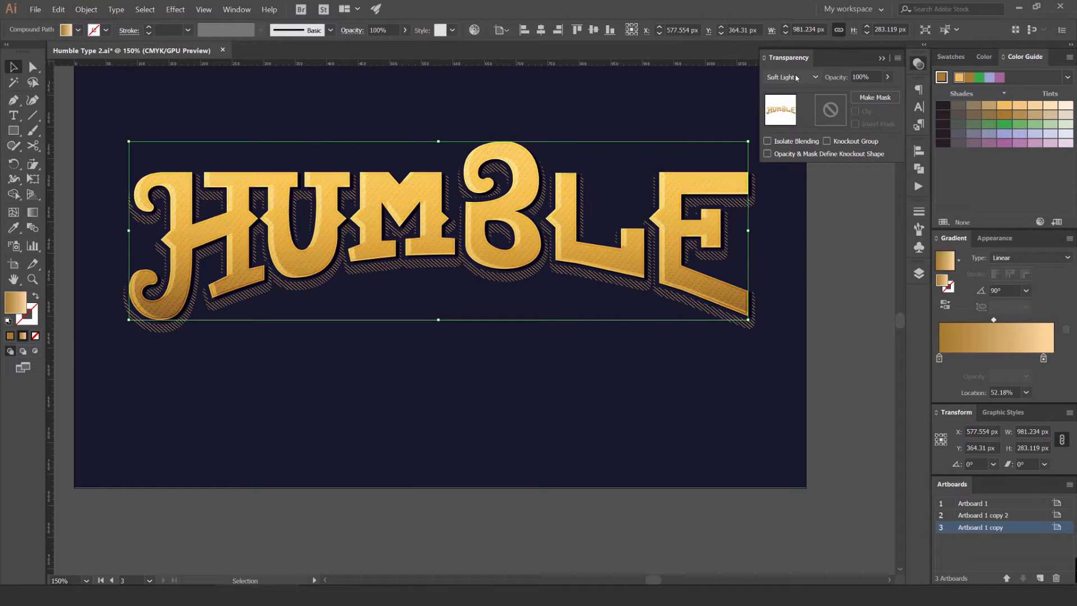
pyautogui.scroll(-1, 798, 77)
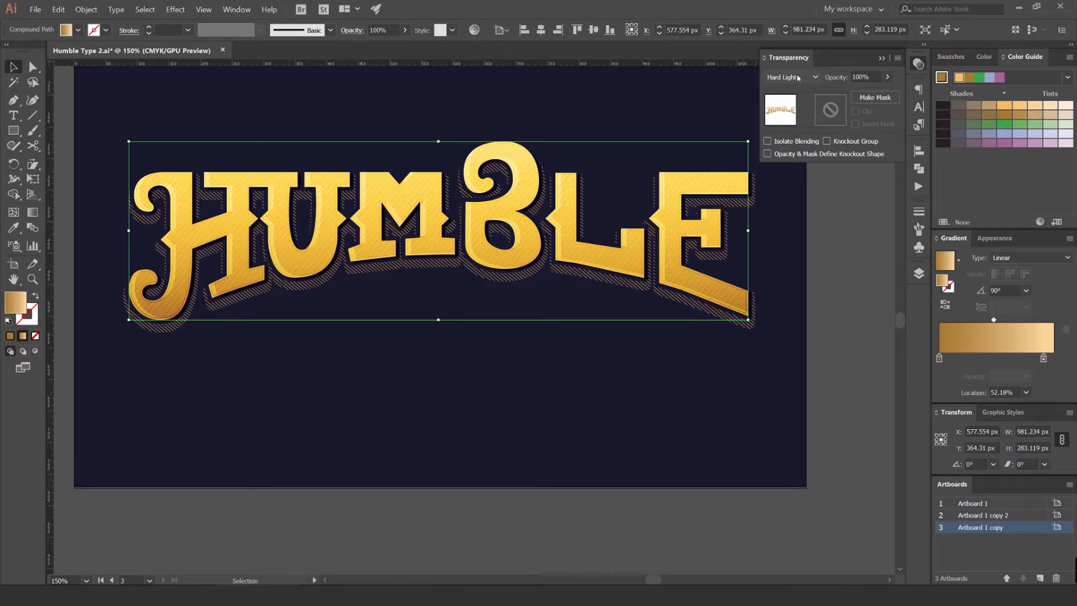
pyautogui.scroll(1, 799, 78)
pyautogui.hotkey('ctrl', '-')
pyautogui.moveTo(736, 155); pyautogui.dragTo(734, 295)
pyautogui.hotkey('ctrl', 'z')
pyautogui.hotkey('ctrl', 'shift', 'z')
pyautogui.hotkey('ctrl', 'z')
# - Deselect the Soft Light lettering copy and examine the gradient overlay on the letters at several magnifications
pyautogui.scroll(2, 647, 151)
pyautogui.scroll(2, 628, 164)
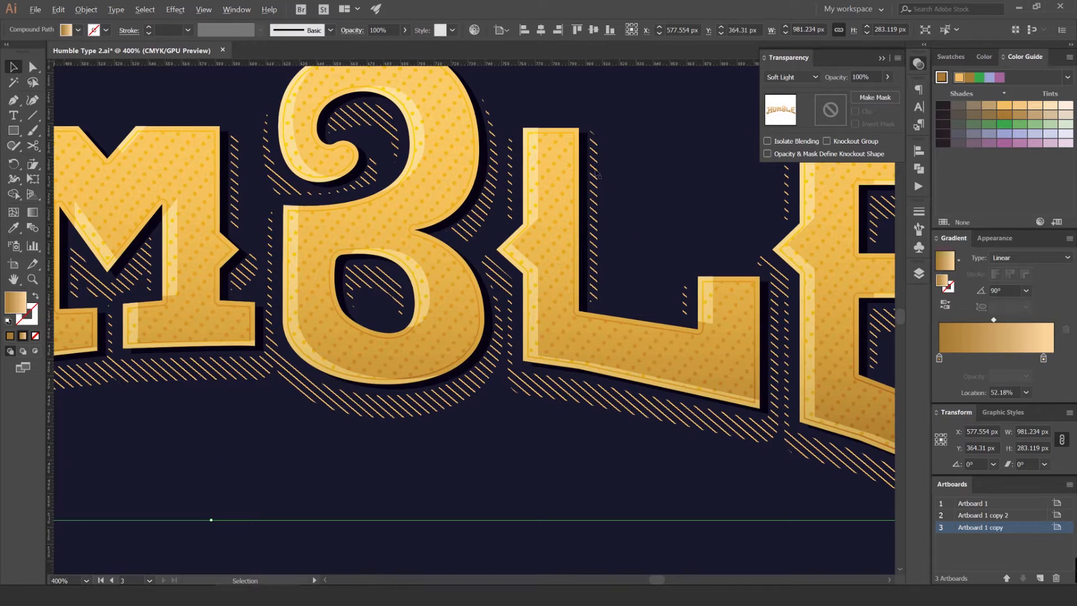
pyautogui.scroll(-4, 560, 185)
pyautogui.scroll(-1, 627, 166)
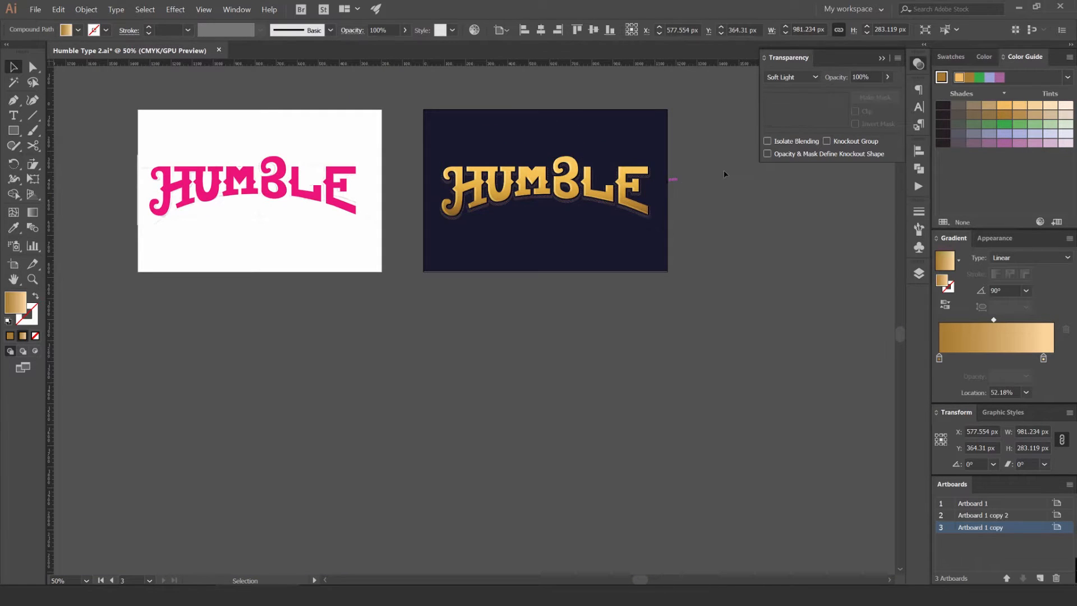
pyautogui.click(726, 173)
pyautogui.moveTo(575, 175); pyautogui.dragTo(584, 194)
pyautogui.scroll(4, 584, 195)
pyautogui.moveTo(638, 126); pyautogui.dragTo(641, 149)
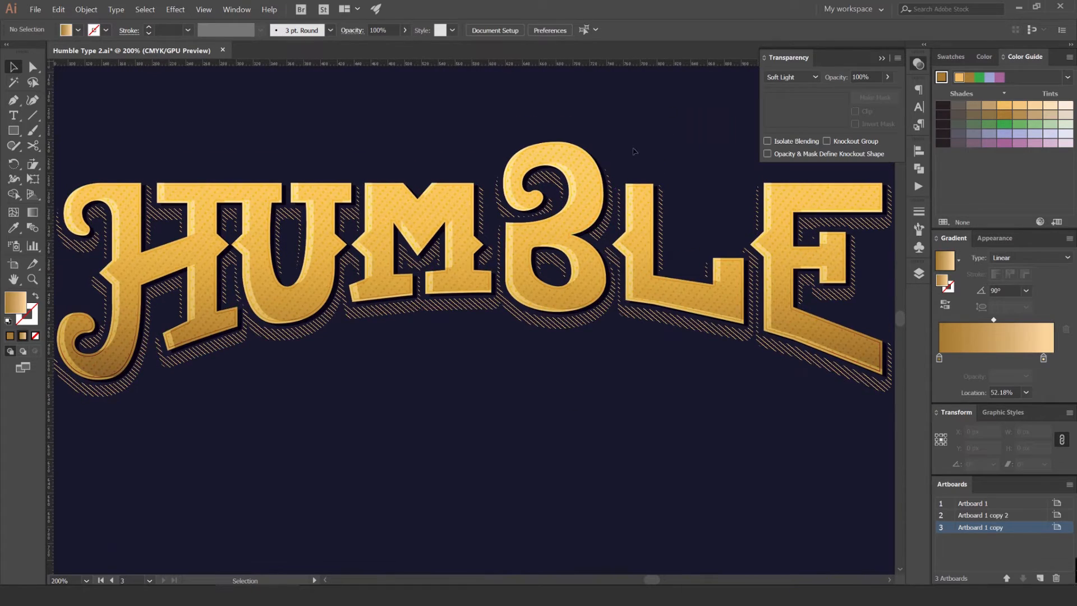
# - Set the dark shadow group behind the lettering to Normal blend mode at 50% opacity and deselect it
pyautogui.scroll(5, 498, 206)
pyautogui.click(357, 203)
pyautogui.scroll(-3, 470, 157)
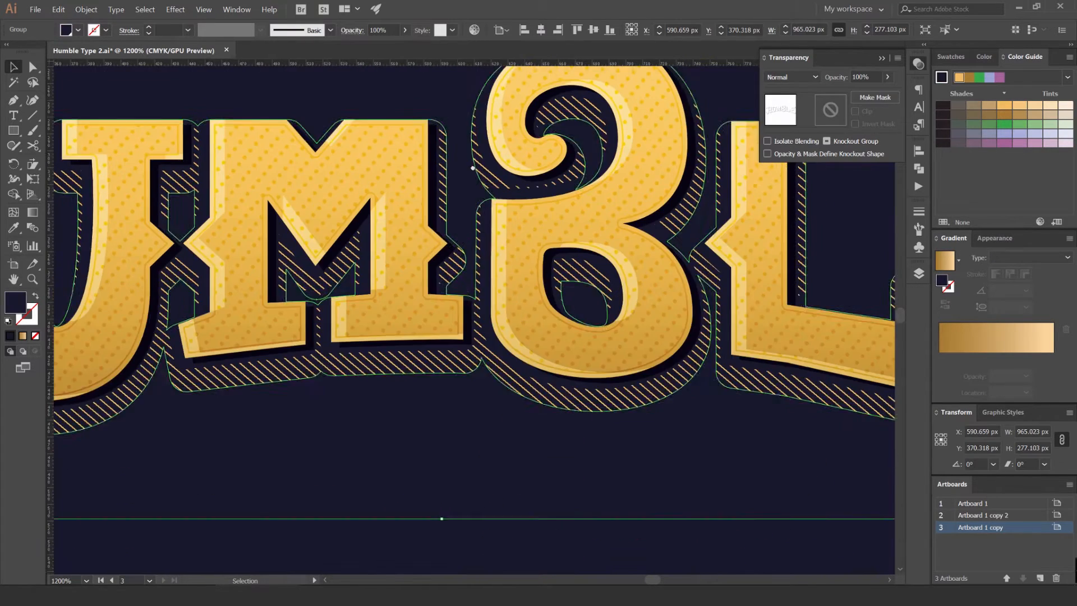
pyautogui.moveTo(470, 161); pyautogui.dragTo(546, 193)
pyautogui.moveTo(519, 159); pyautogui.dragTo(528, 131)
pyautogui.hotkey('ctrl', 'z')
pyautogui.scroll(-4, 783, 77)
pyautogui.scroll(-3, 784, 79)
pyautogui.scroll(8, 786, 77)
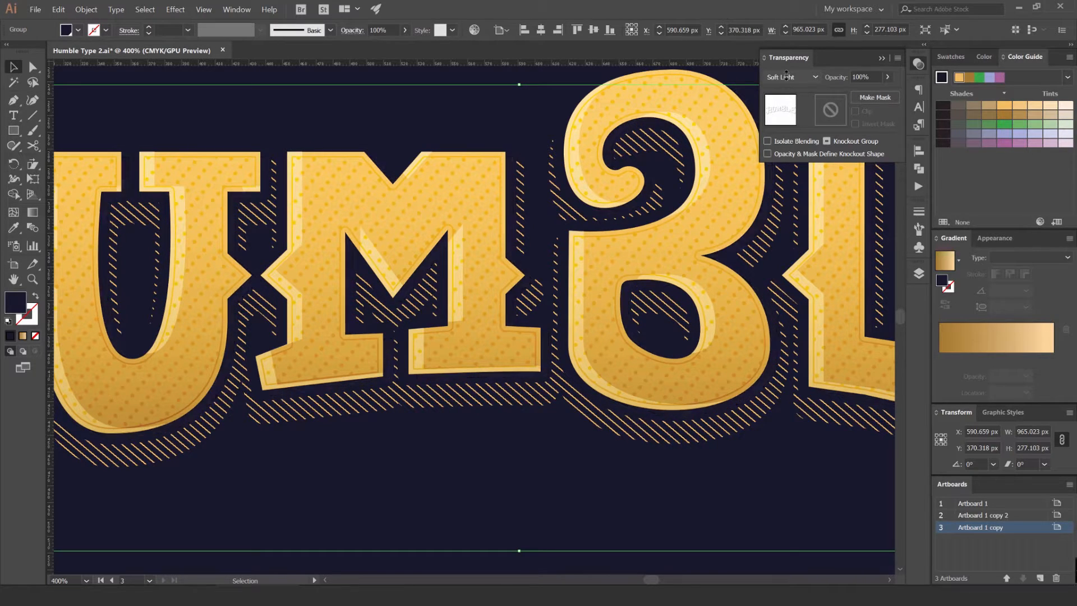
pyautogui.click(860, 76)
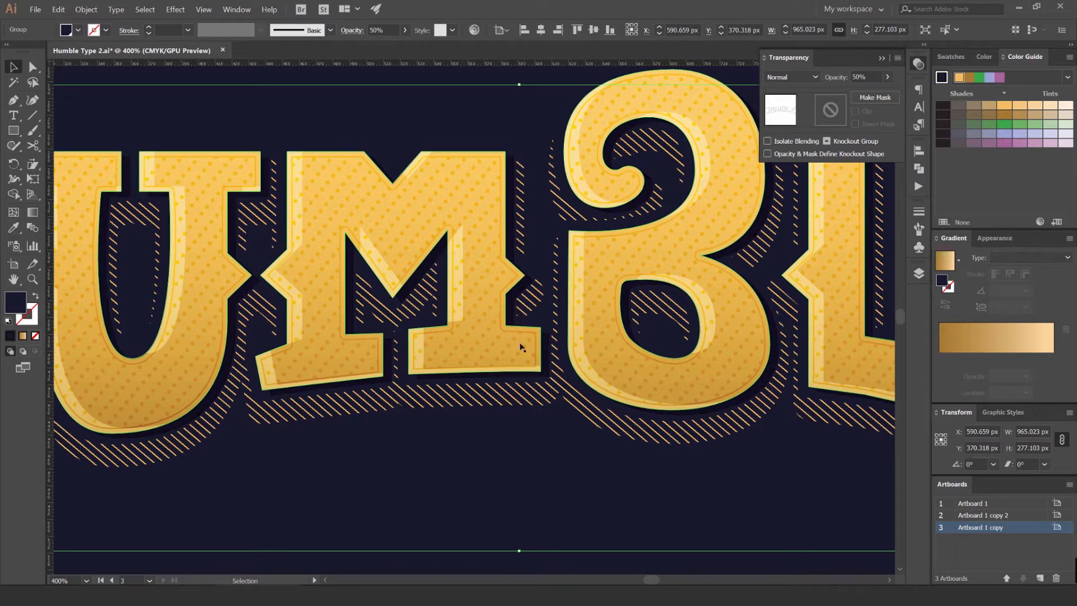
pyautogui.click(471, 469)
# - Examine the dark shadow band and the gold stripes around the letters closely, and review the whole navy artboard
pyautogui.scroll(-2, 471, 469)
pyautogui.scroll(-1, 471, 469)
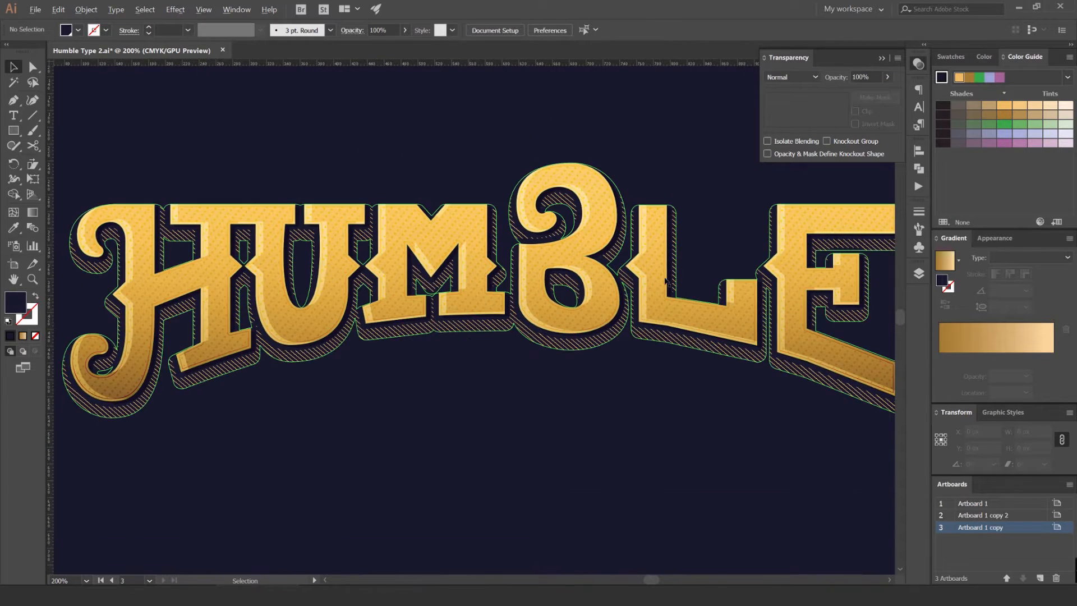
pyautogui.scroll(5, 659, 285)
pyautogui.scroll(10, 328, 272)
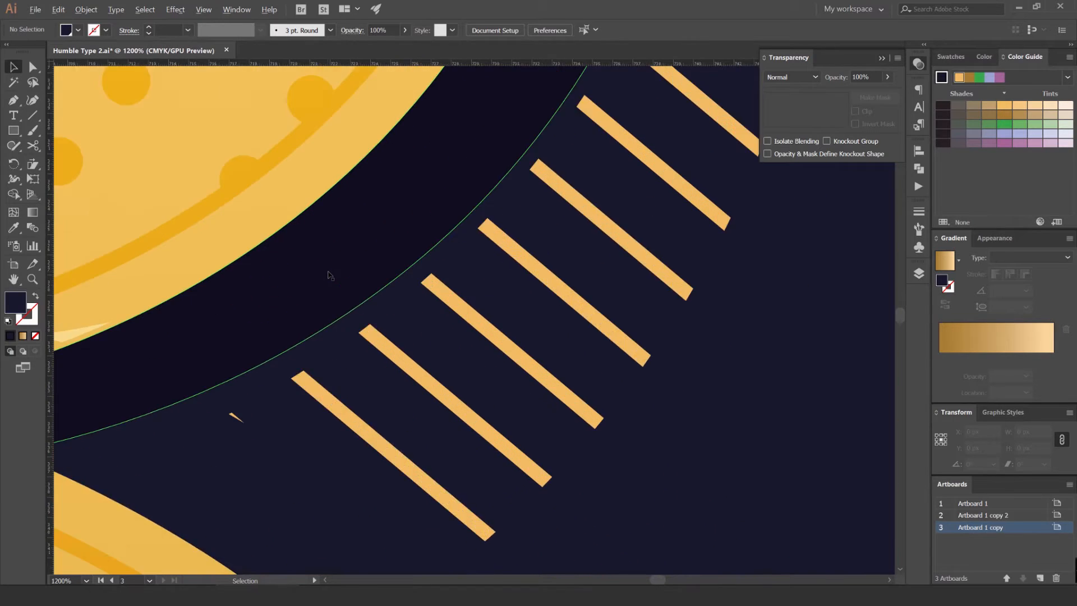
pyautogui.scroll(-12, 328, 272)
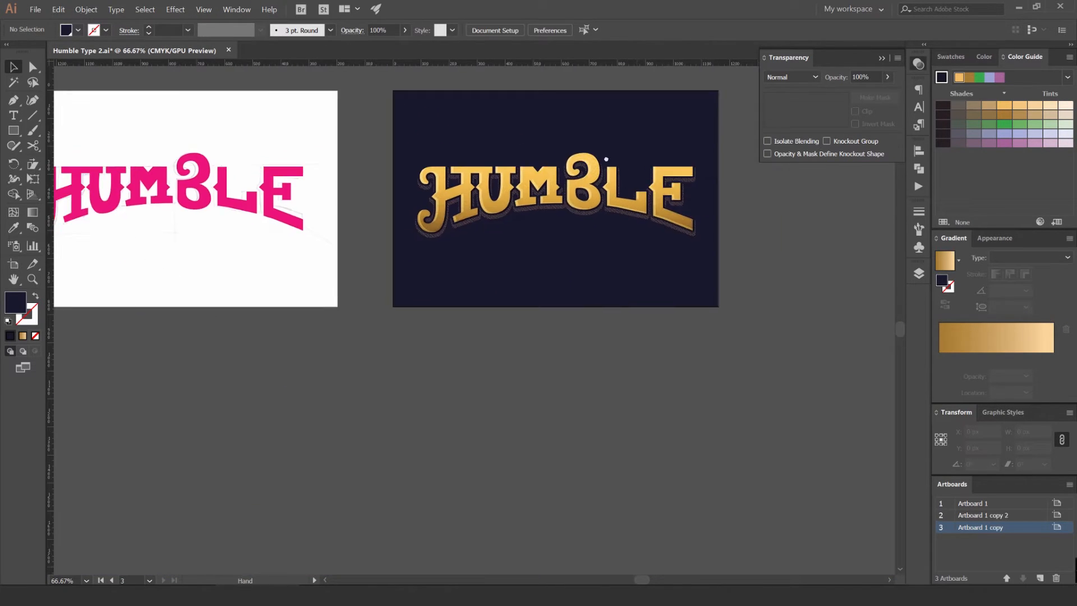
pyautogui.moveTo(606, 159); pyautogui.dragTo(545, 203)
# - Create a new layer named Texture above the Build layer and lock the Build layer
pyautogui.click(881, 58)
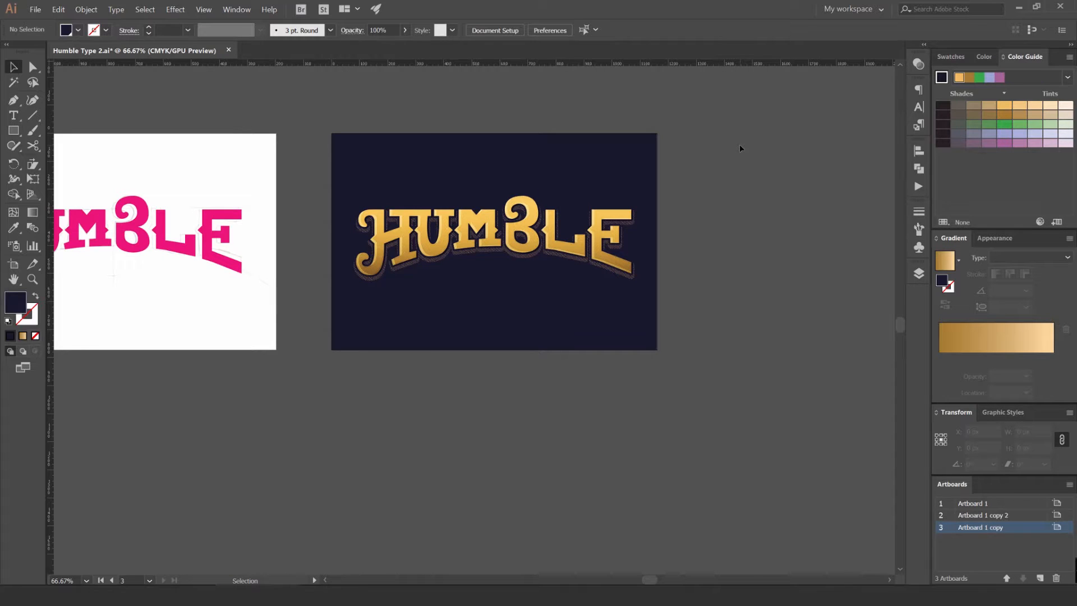
pyautogui.click(918, 273)
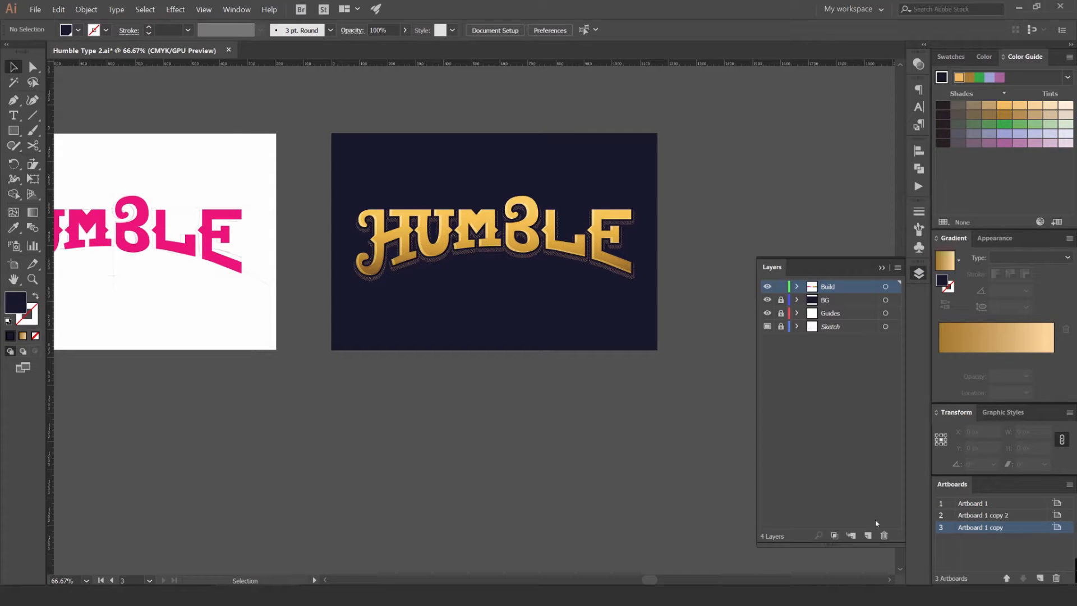
pyautogui.click(869, 536)
pyautogui.doubleClick(837, 287)
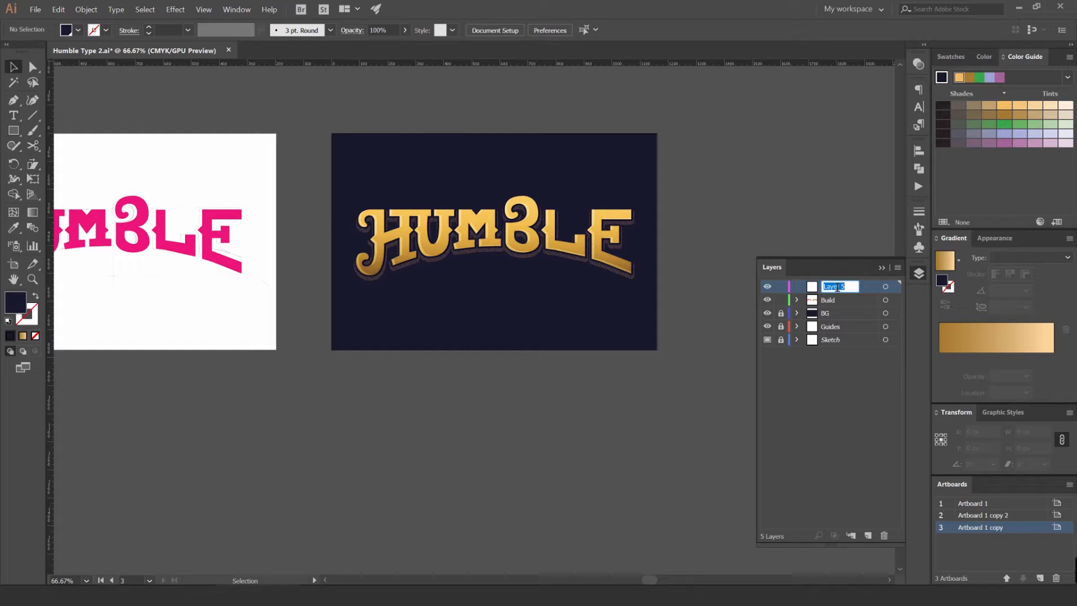
pyautogui.write('TExture')
pyautogui.press('Return')
pyautogui.scroll(1, 485, 193)
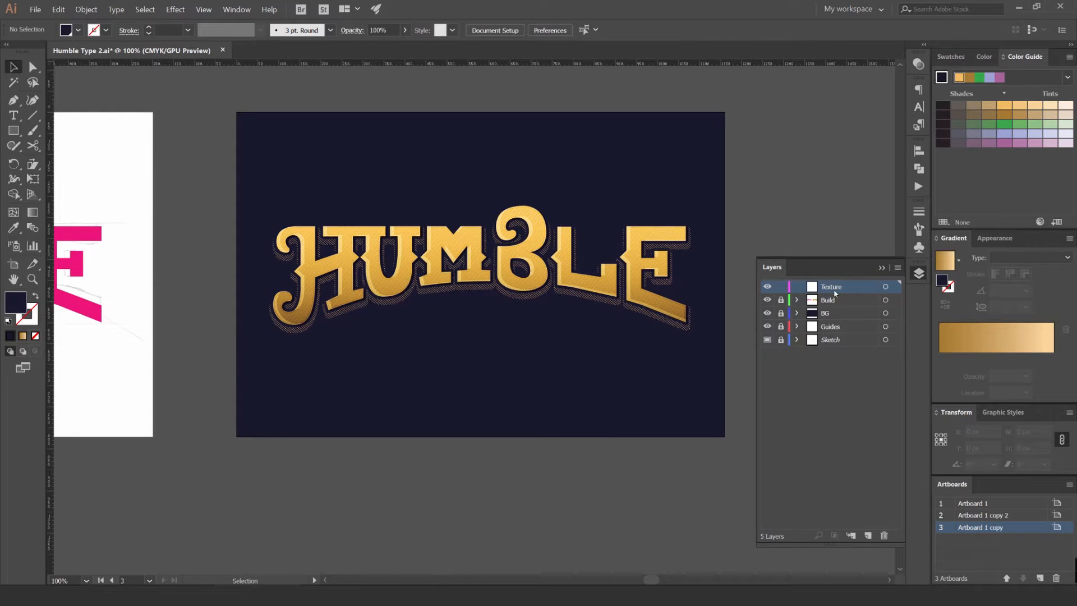
# - Using File Explorer, open LemonadePixel_GrungeTextures.eps in Illustrator from the Grunge-Texture-Pack folder under DESIGN RESOURCES, Textures, Grunge Texture
pyautogui.moveTo(849, 230); pyautogui.dragTo(825, 224)
pyautogui.press('super+e')
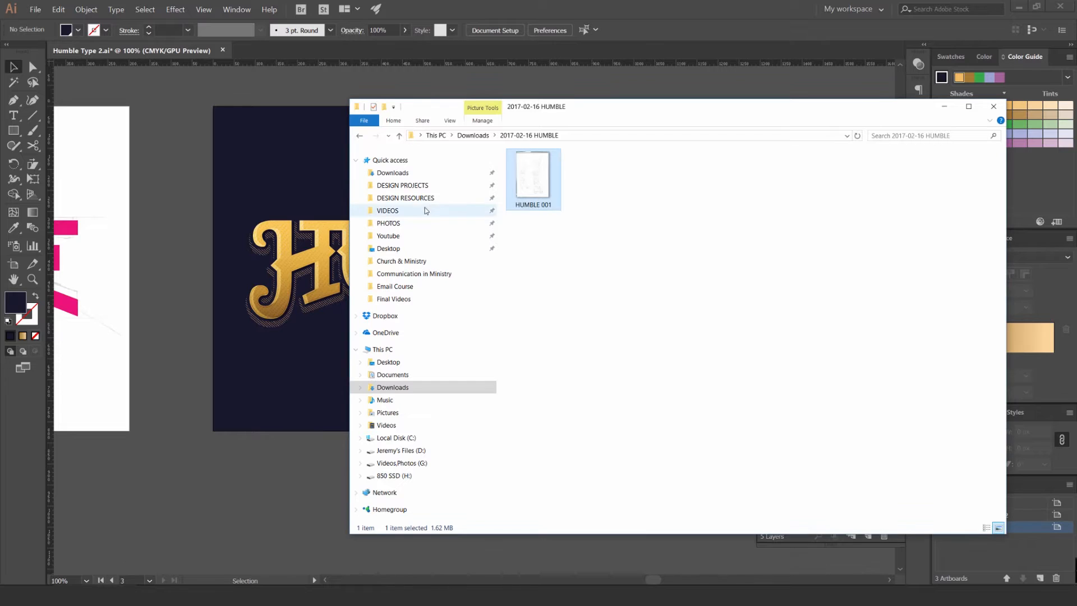
pyautogui.click(433, 197)
pyautogui.moveTo(592, 113); pyautogui.dragTo(584, 118)
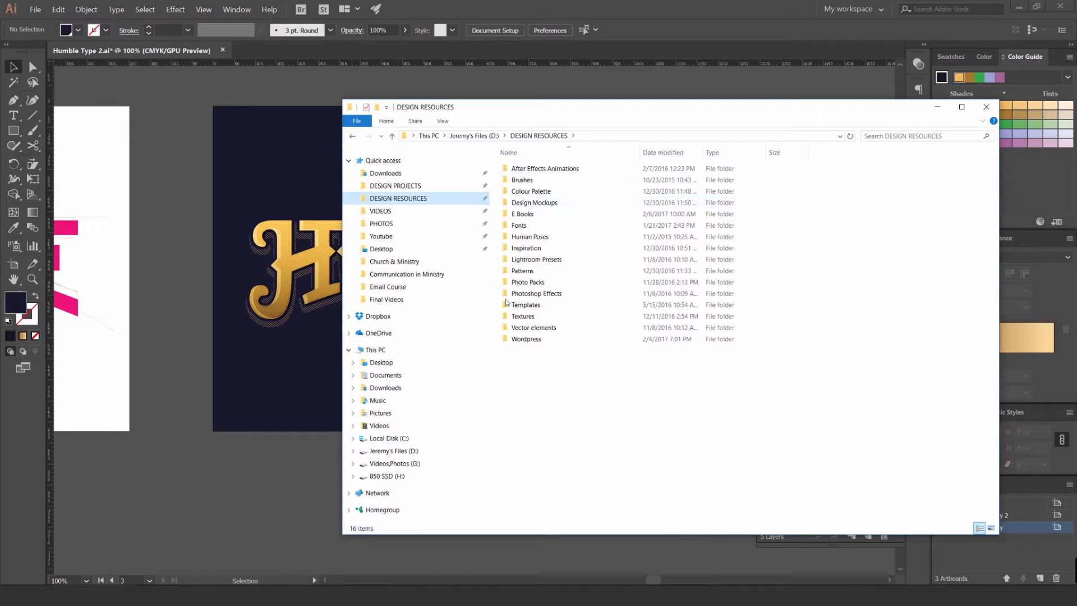
pyautogui.click(523, 316)
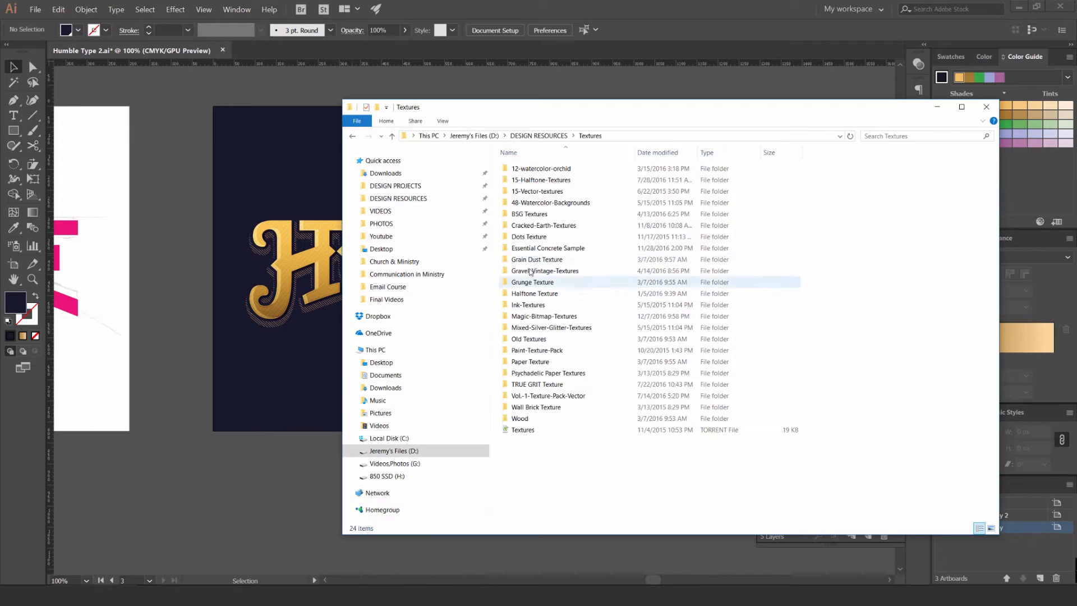
pyautogui.doubleClick(561, 283)
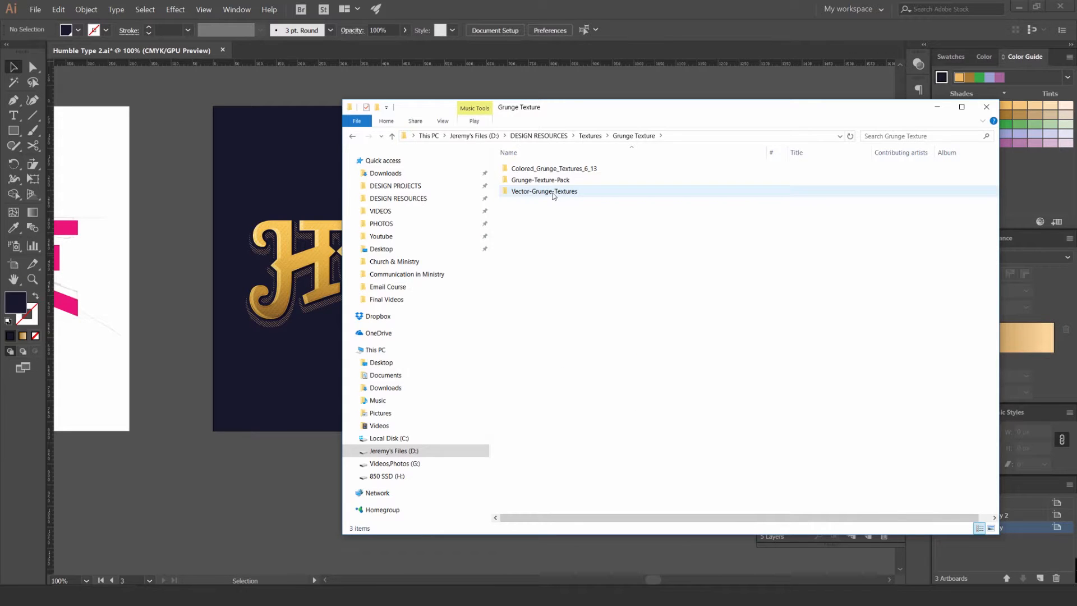
pyautogui.doubleClick(552, 180)
pyautogui.doubleClick(549, 169)
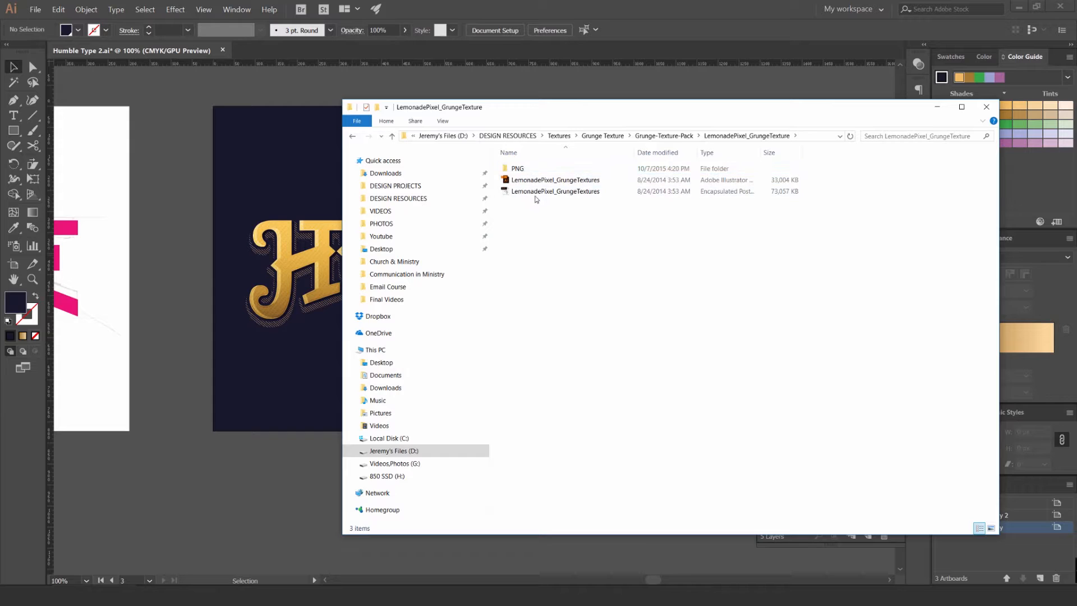
pyautogui.hotkey('alt', 'Tab')
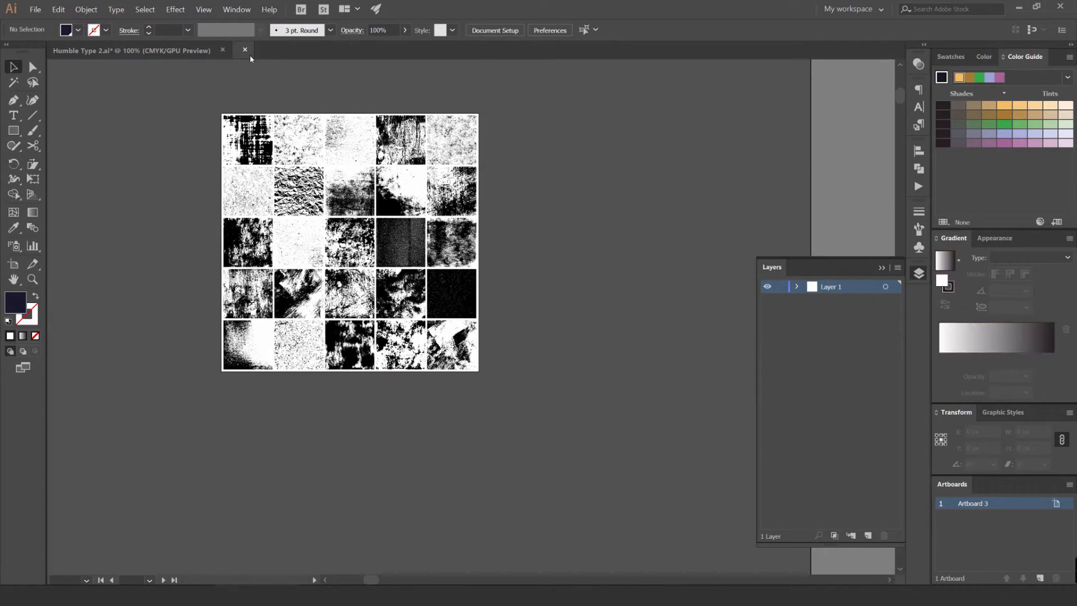
# - Copy the sparsely speckled grunge texture in the third row, second column of the sheet and close LemonadePixel_GrungeTextures.eps
pyautogui.scroll(3, 237, 143)
pyautogui.moveTo(596, 213); pyautogui.dragTo(562, 110)
pyautogui.moveTo(567, 185); pyautogui.dragTo(483, 100)
pyautogui.moveTo(486, 407); pyautogui.dragTo(399, 168)
pyautogui.moveTo(375, 221); pyautogui.dragTo(546, 172)
pyautogui.moveTo(457, 115); pyautogui.dragTo(466, 324)
pyautogui.moveTo(468, 178); pyautogui.dragTo(479, 314)
pyautogui.click(413, 305)
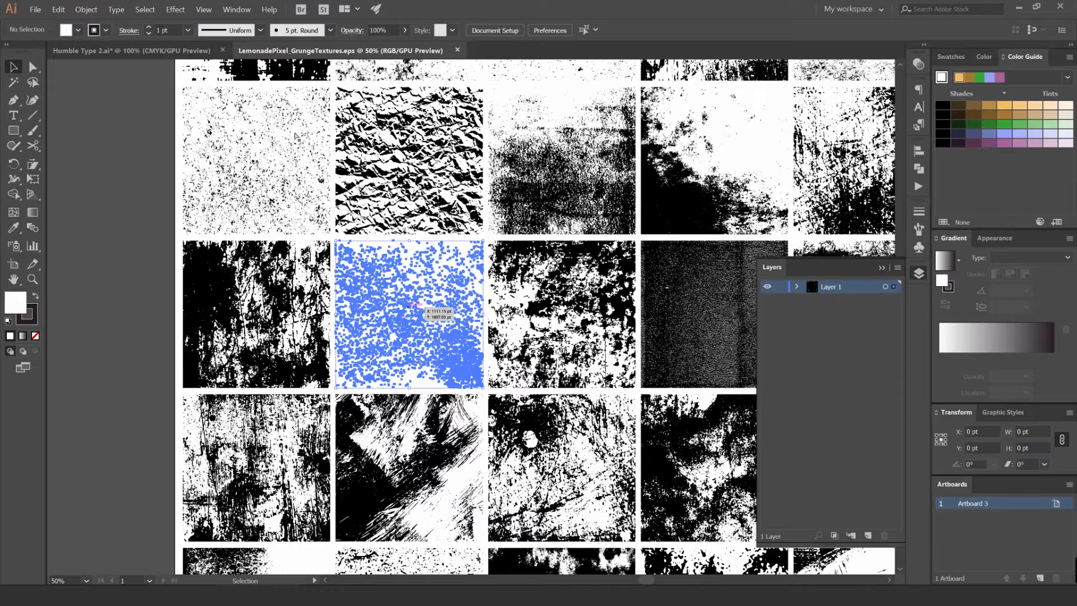
pyautogui.click(458, 50)
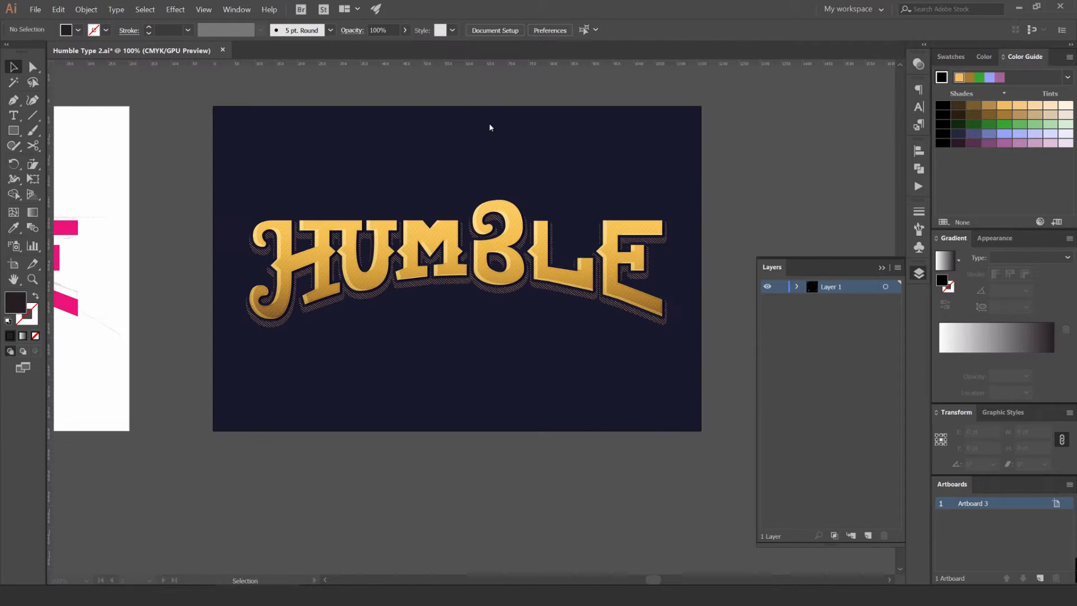
# - Paste the speckled texture into the Texture layer and scale it from its centre to about 1075 px square
pyautogui.hotkey('ctrl', 'v')
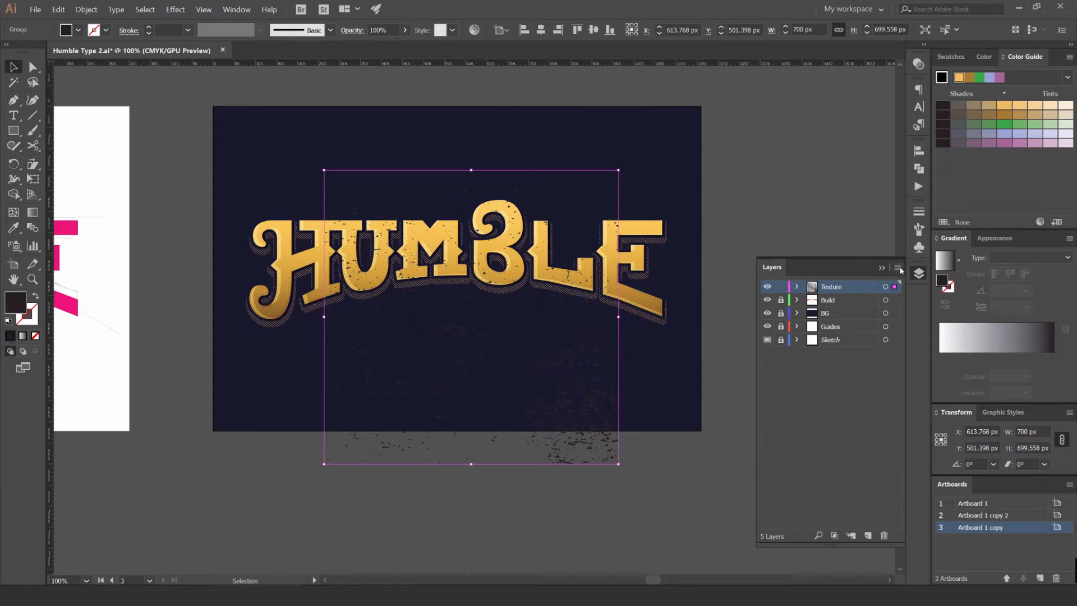
pyautogui.click(919, 273)
pyautogui.moveTo(618, 169); pyautogui.dragTo(697, 91)
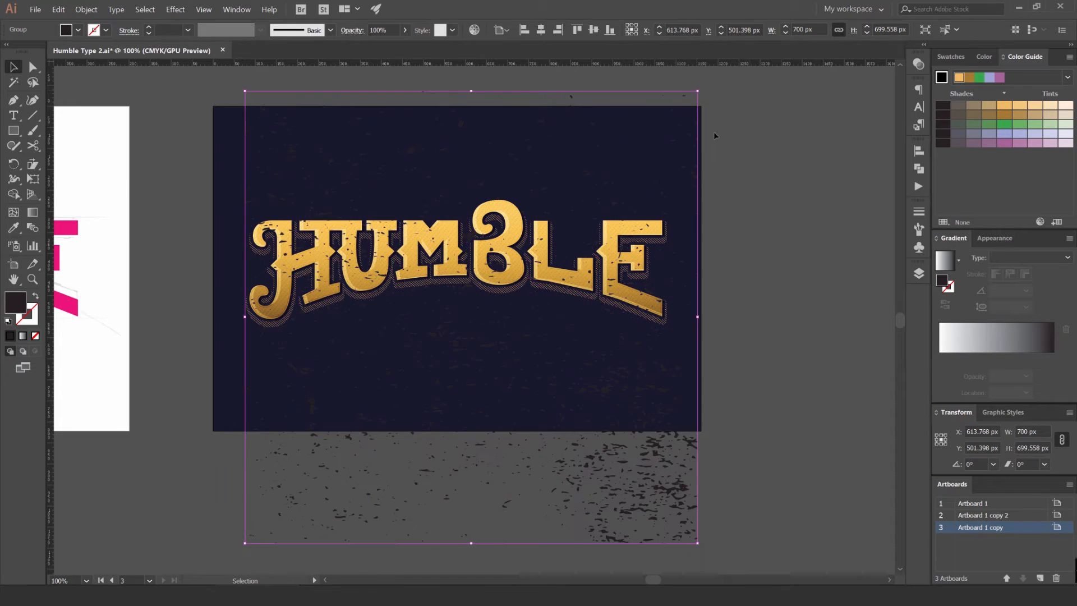
pyautogui.scroll(-1, 716, 134)
# - Move the Texture layer below the Build layer in the stacking order
pyautogui.click(918, 274)
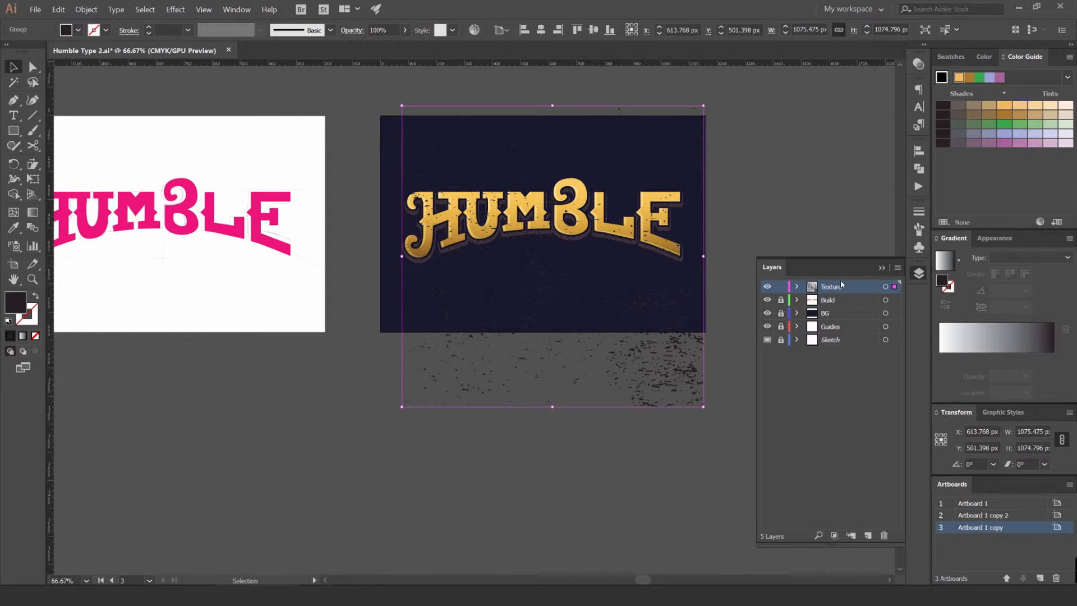
pyautogui.click(920, 273)
pyautogui.click(917, 274)
pyautogui.moveTo(852, 316); pyautogui.dragTo(853, 307)
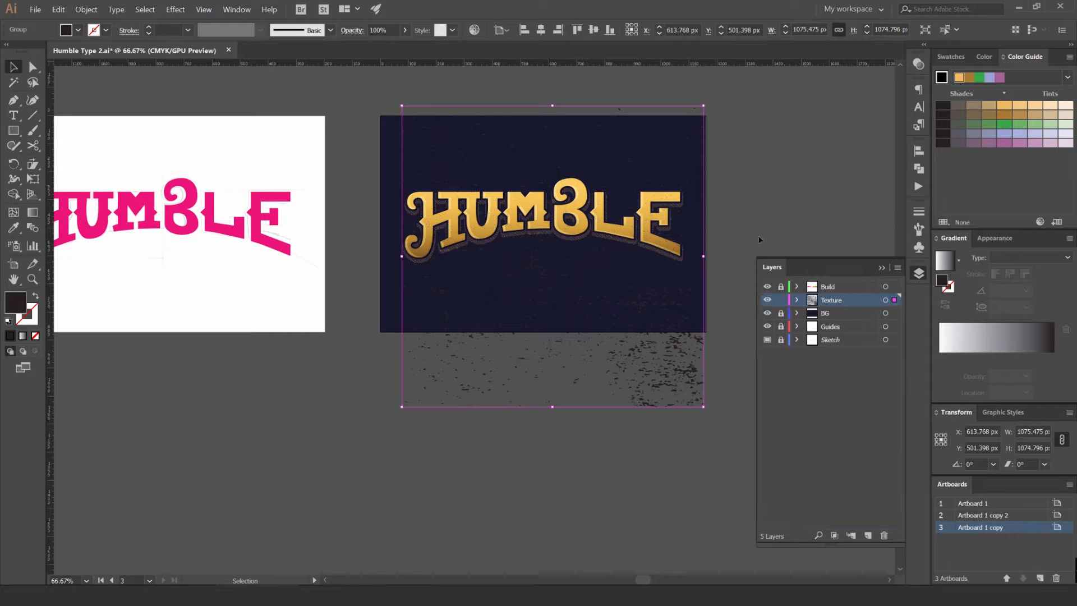
# - Reposition the grunge texture, enlarge it to about 1264 px square so it covers the navy artboard, and fill it with the dark navy swatch
pyautogui.moveTo(705, 330); pyautogui.dragTo(667, 309)
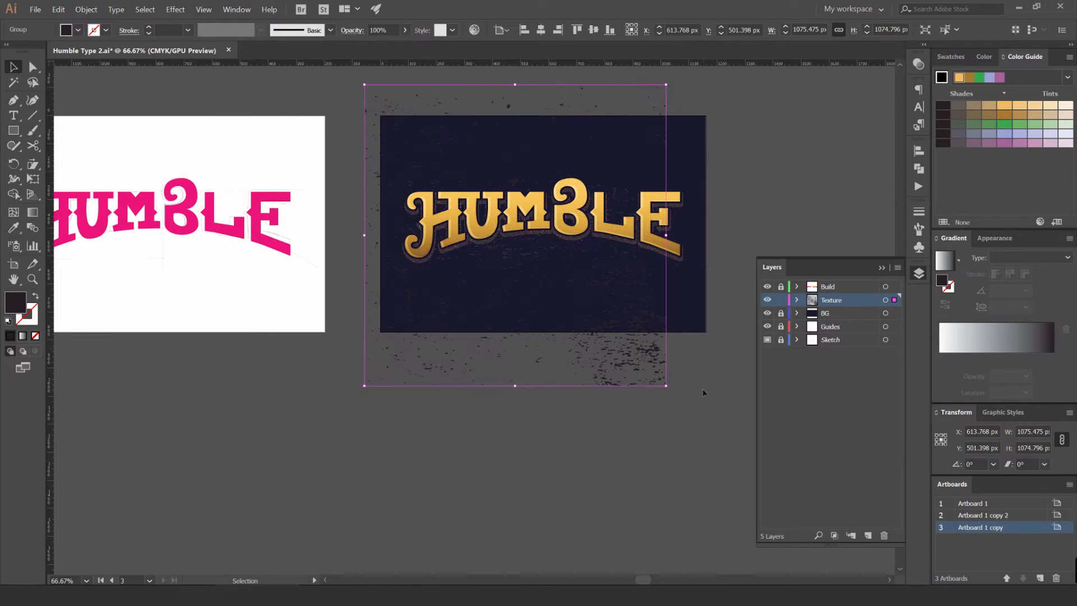
pyautogui.moveTo(667, 236); pyautogui.dragTo(719, 225)
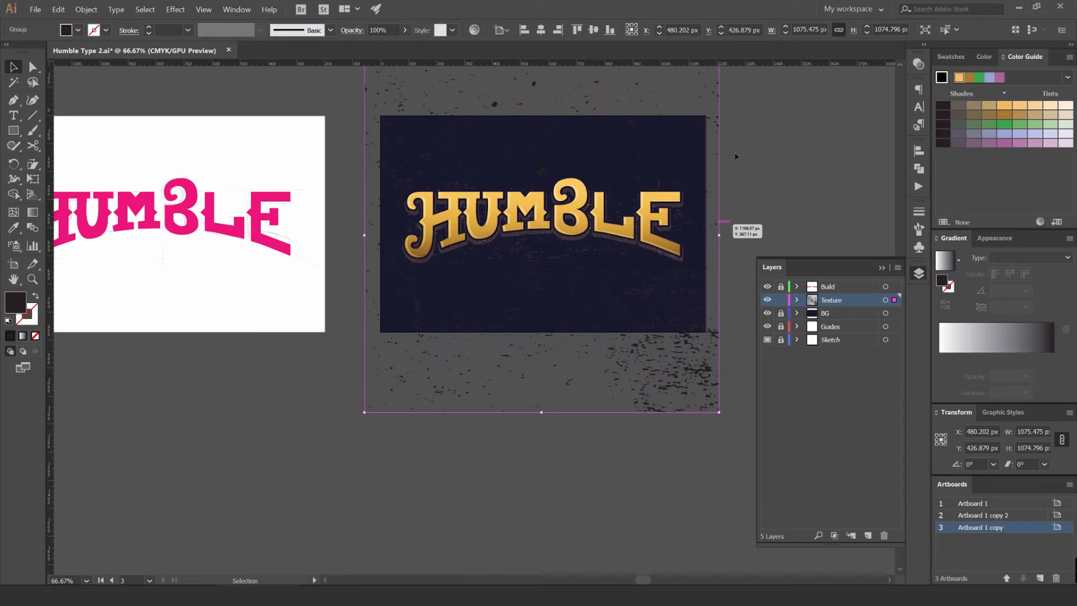
pyautogui.click(950, 56)
pyautogui.click(984, 96)
pyautogui.scroll(1, 703, 148)
# - Set the grunge texture's blend mode to Soft Light and its opacity to 30%
pyautogui.click(918, 64)
pyautogui.scroll(-2, 788, 83)
pyautogui.scroll(-2, 788, 78)
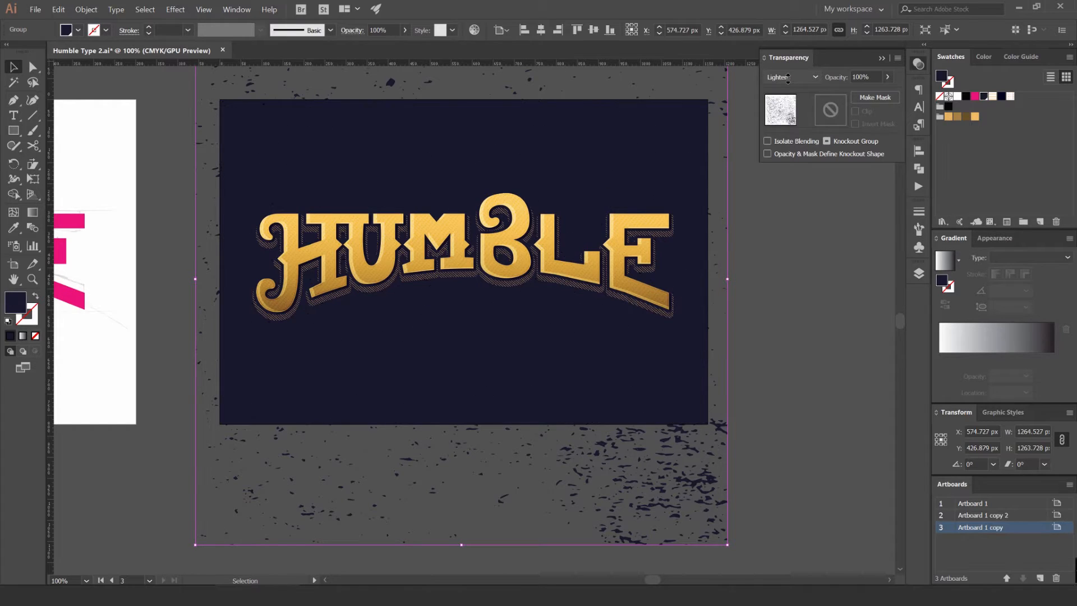
pyautogui.scroll(-2, 788, 79)
pyautogui.scroll(-1, 787, 79)
pyautogui.click(829, 79)
pyautogui.write('30')
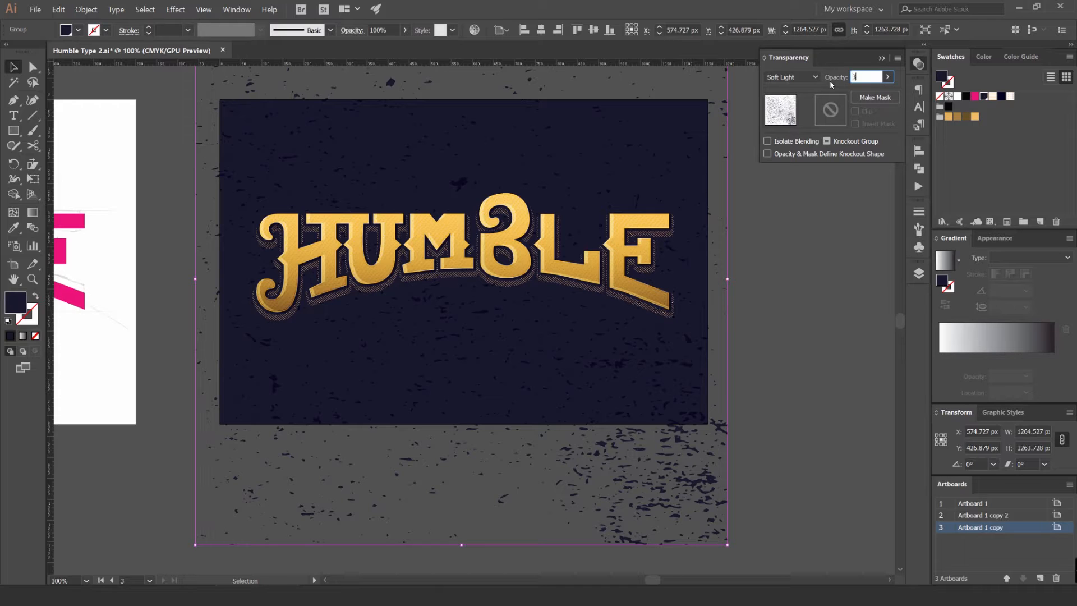
pyautogui.press('Return')
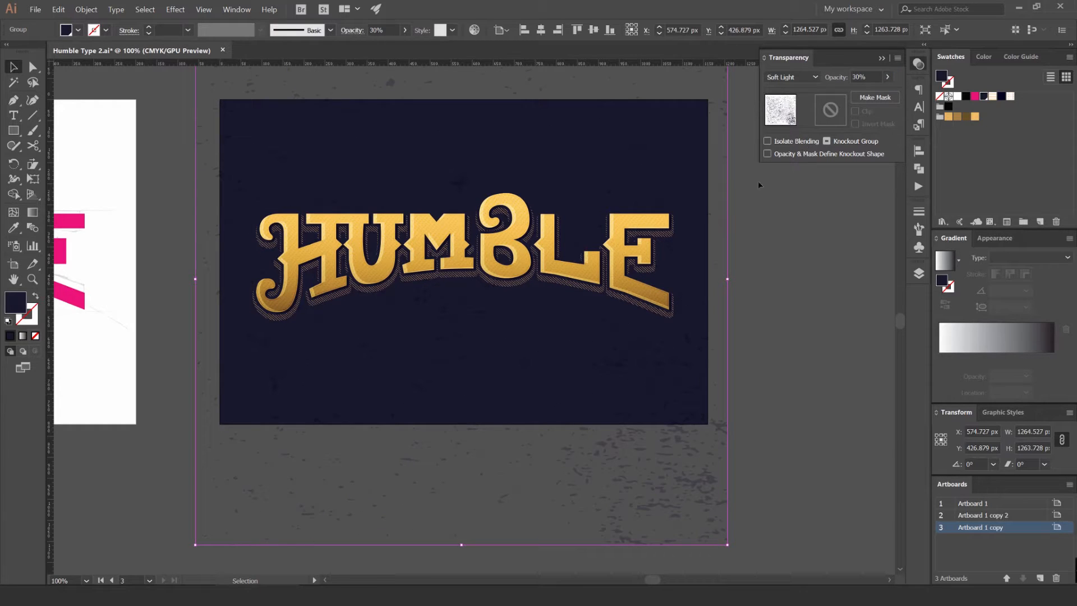
# - Duplicate the grunge texture in place, rotate the copy 180° and shift it about 100 px down
pyautogui.hotkey('ctrl', '-')
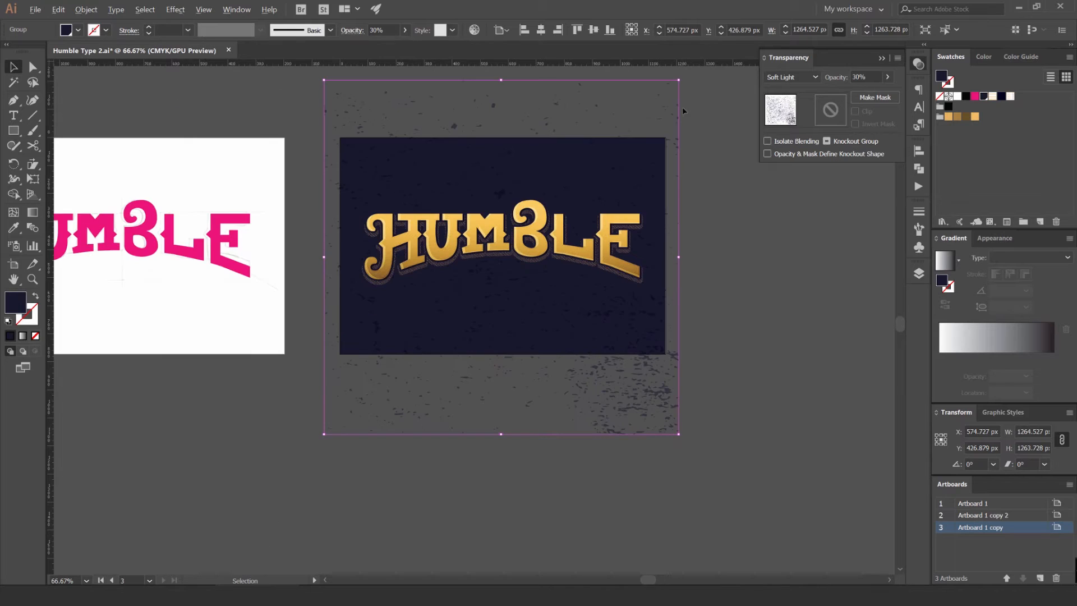
pyautogui.moveTo(373, 172); pyautogui.dragTo(451, 328)
pyautogui.scroll(1, 625, 178)
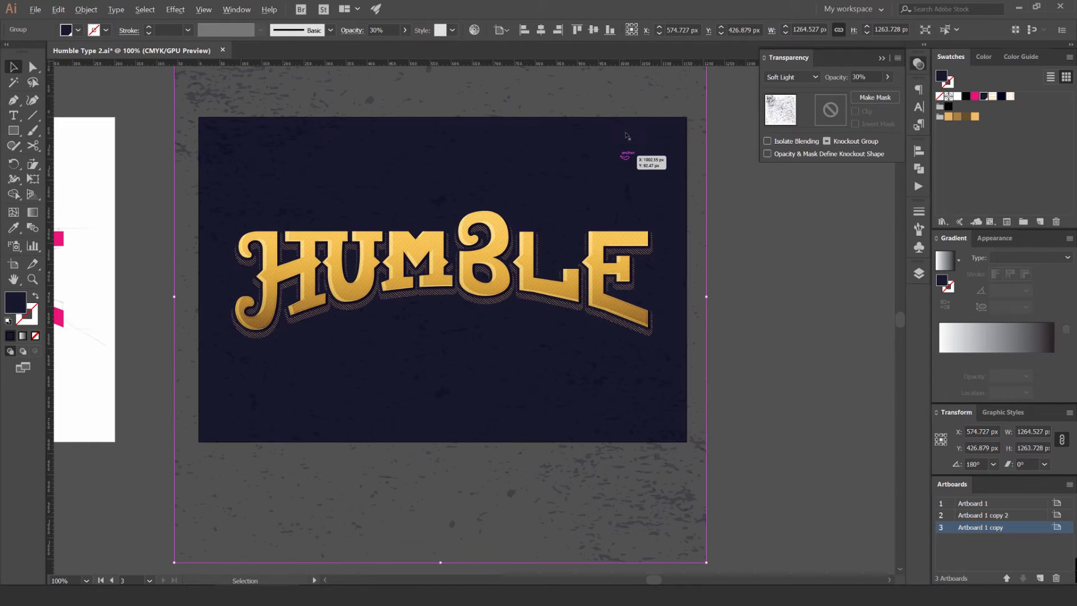
pyautogui.hotkey('shift', 'Down')
pyautogui.hotkey('shift', 'Down')
pyautogui.hotkey('shift', 'Down')
pyautogui.hotkey('shift', 'Down')
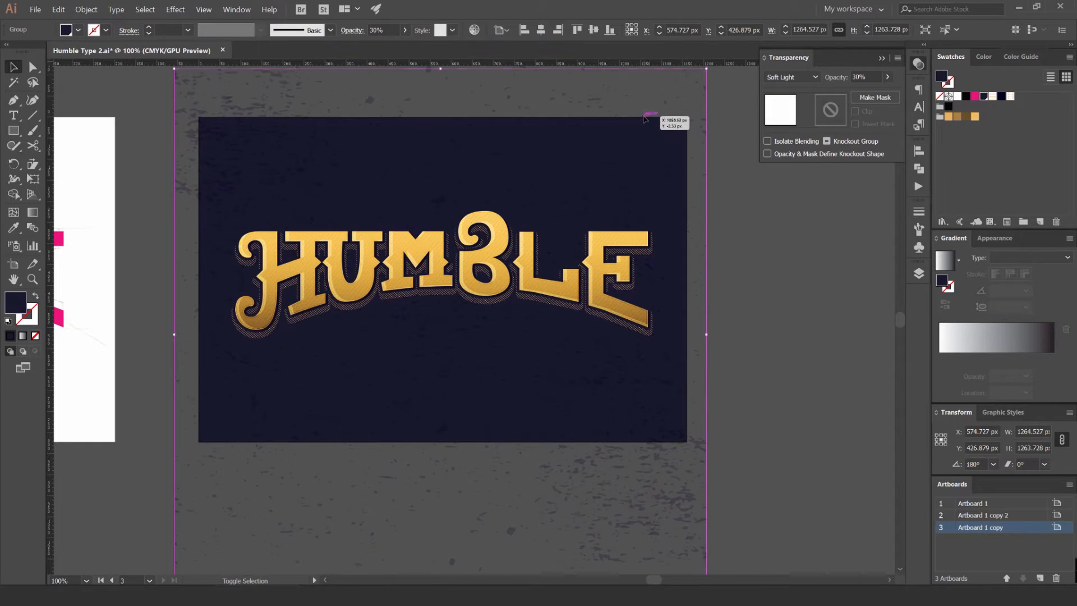
# - Set the rotated texture copy's blend mode to Screen and deselect it
pyautogui.scroll(2, 788, 78)
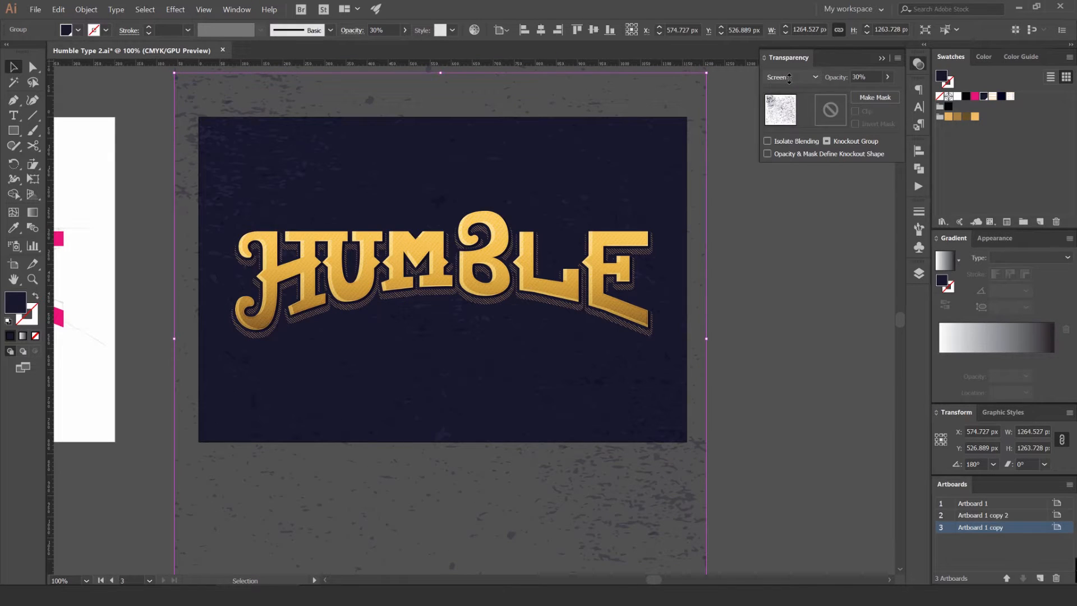
pyautogui.click(790, 221)
pyautogui.scroll(-1, 791, 221)
pyautogui.moveTo(779, 216); pyautogui.dragTo(701, 230)
# - Draw a bronze-filled rectangle about 1165 by 775 px over the navy artboard and use it as a clipping mask for the rotated texture
pyautogui.press('m')
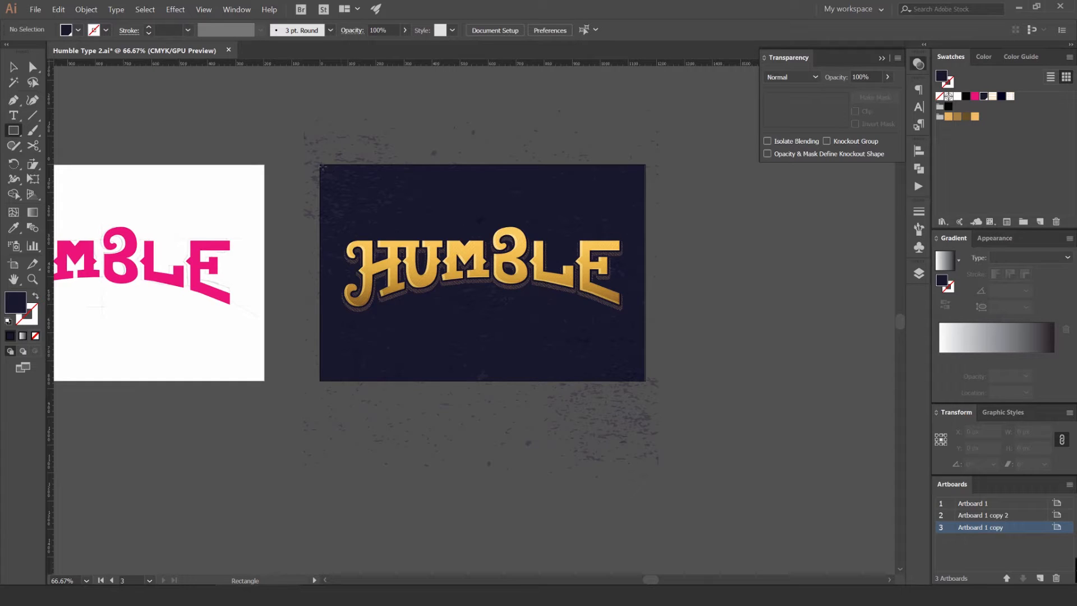
pyautogui.moveTo(319, 165); pyautogui.dragTo(646, 381)
pyautogui.press('v')
pyautogui.click(957, 117)
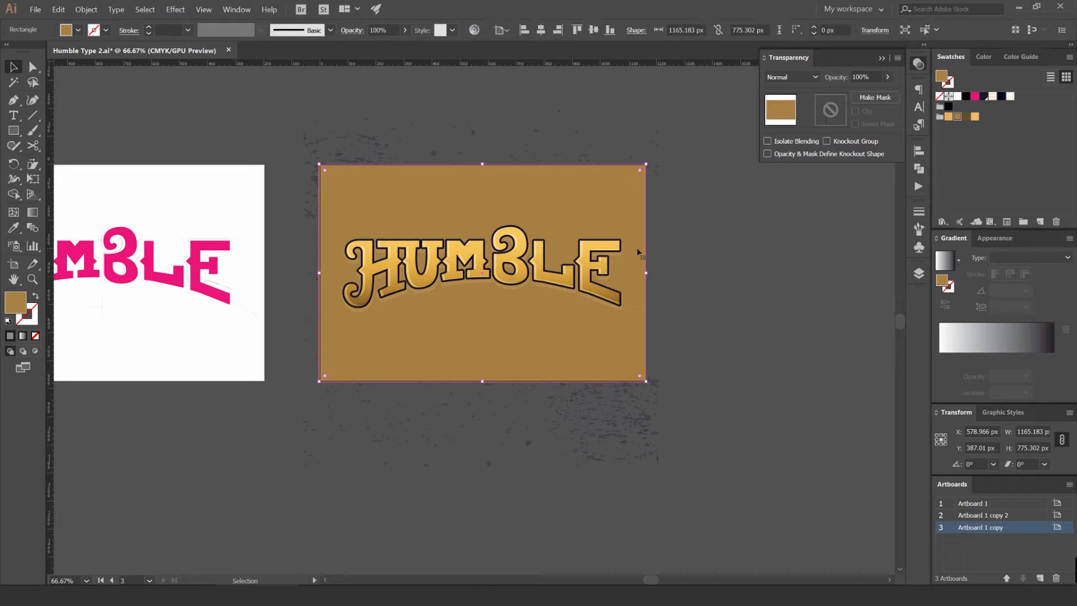
pyautogui.keyDown('shift'); pyautogui.click(640, 405); pyautogui.keyUp('shift')
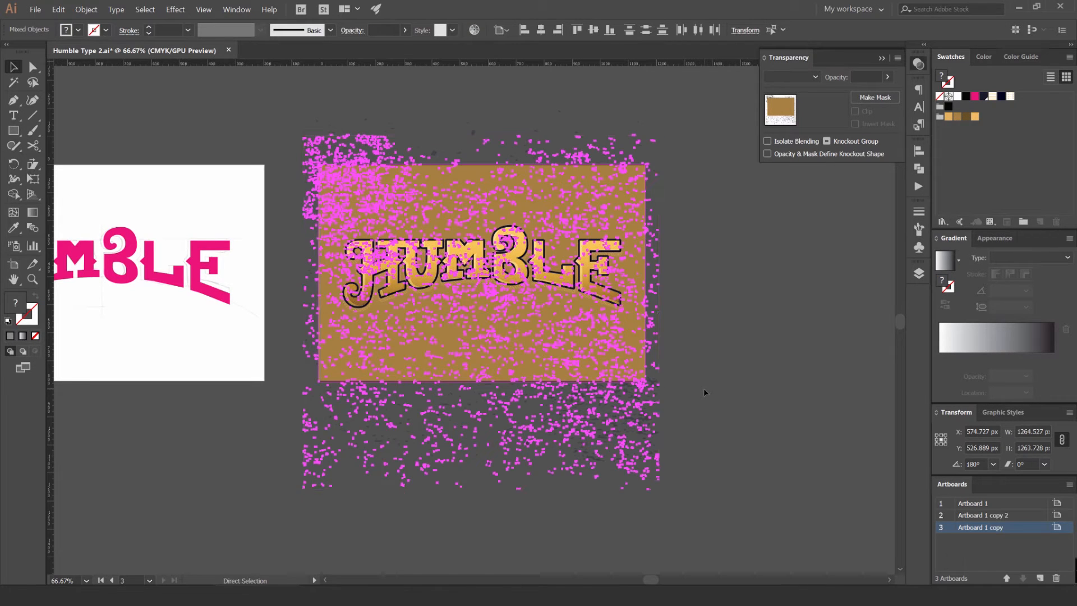
pyautogui.hotkey('ctrl', '7')
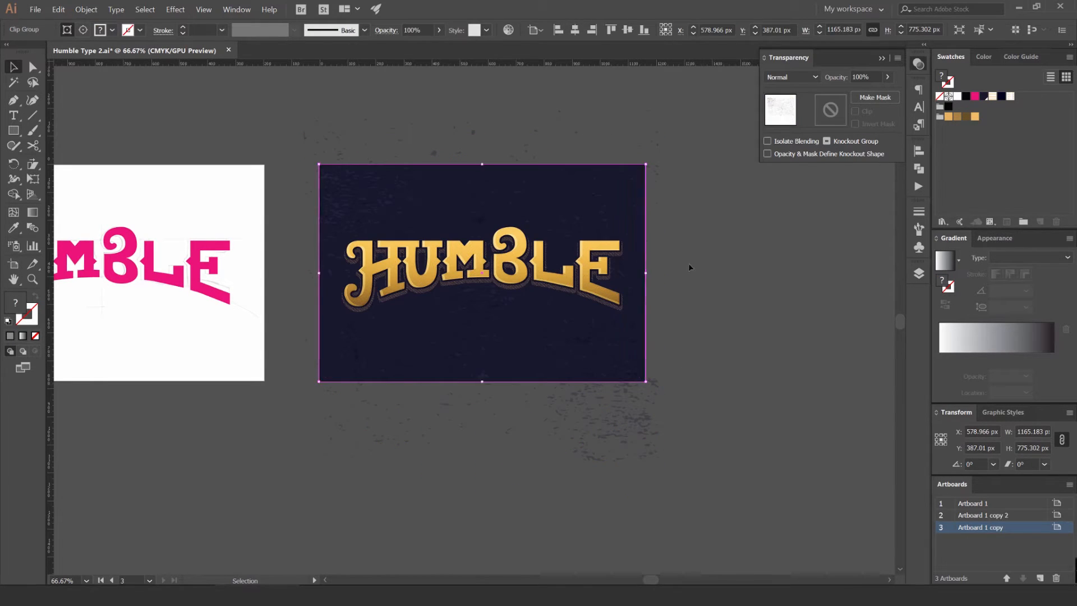
pyautogui.click(689, 265)
# - Draw a second bronze rectangle about 1163 px wide over the navy artboard and align its upper edge with the artboard, making it about 774 px high
pyautogui.press('m')
pyautogui.moveTo(320, 163)
pyautogui.mouseDown()
pyautogui.moveTo(577, 377)
pyautogui.moveTo(646, 381)
pyautogui.mouseUp()
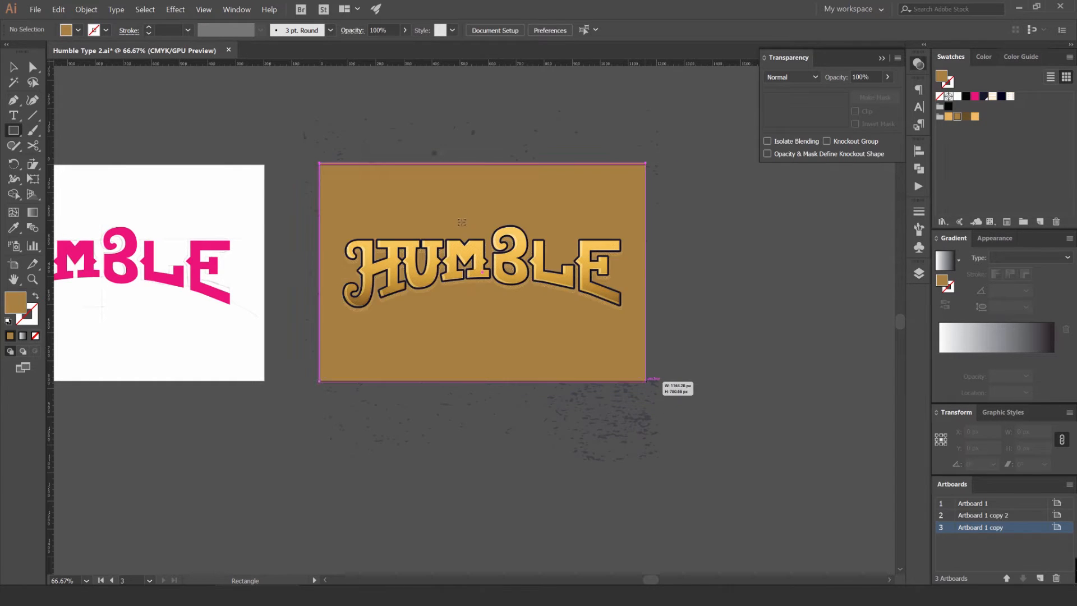
pyautogui.scroll(4, 466, 216)
pyautogui.moveTo(517, 93); pyautogui.dragTo(511, 214)
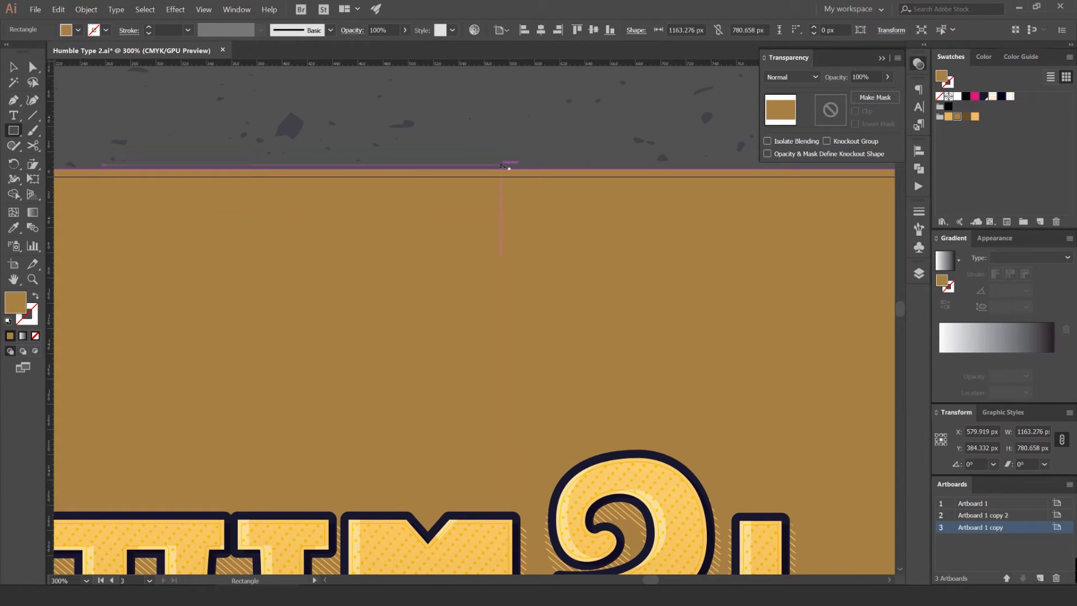
pyautogui.moveTo(509, 168); pyautogui.dragTo(509, 177)
pyautogui.scroll(-6, 509, 177)
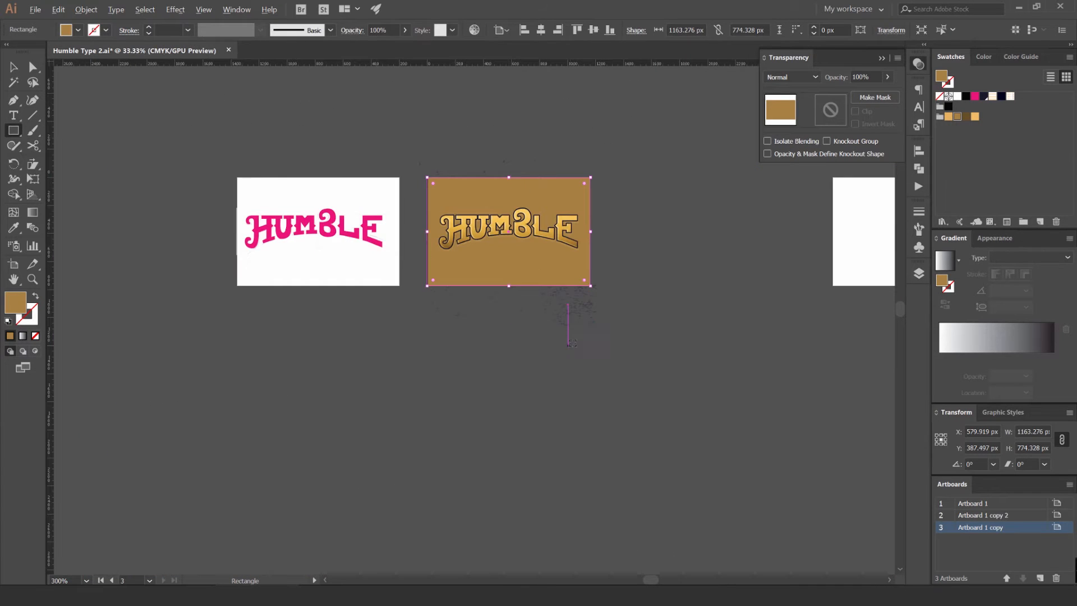
pyautogui.scroll(3, 576, 338)
# - Clip the original, unrotated grunge texture to the second rectangle and deselect the result
pyautogui.press('v')
pyautogui.keyDown('shift'); pyautogui.click(614, 252); pyautogui.keyUp('shift')
pyautogui.hotkey('ctrl', '7')
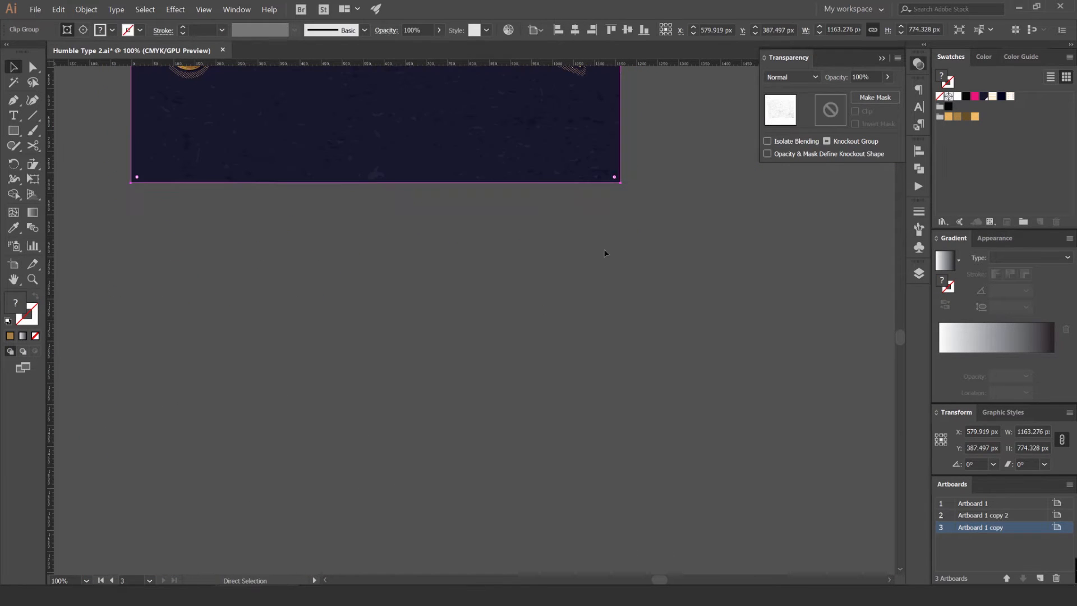
pyautogui.click(598, 258)
pyautogui.moveTo(664, 211); pyautogui.dragTo(670, 353)
pyautogui.scroll(-2, 669, 353)
pyautogui.click(626, 330)
pyautogui.click(656, 160)
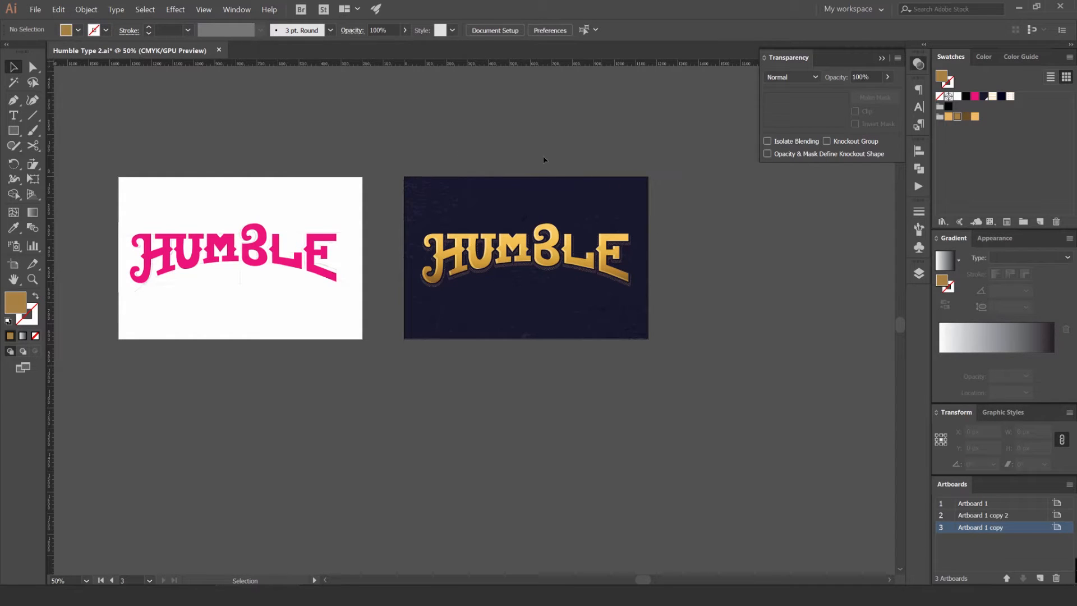
# - Try moving a clipped texture partly off the navy artboard to compare its effect, and undo the moves
pyautogui.click(638, 188)
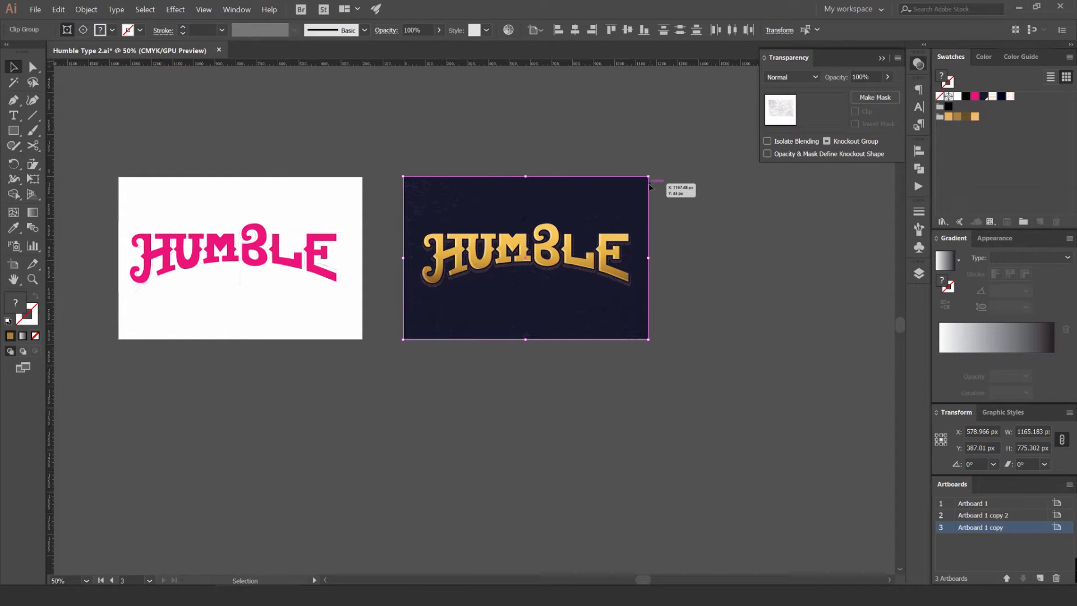
pyautogui.scroll(2, 632, 172)
pyautogui.click(623, 163)
pyautogui.moveTo(592, 180); pyautogui.dragTo(345, 158)
pyautogui.scroll(2, 372, 243)
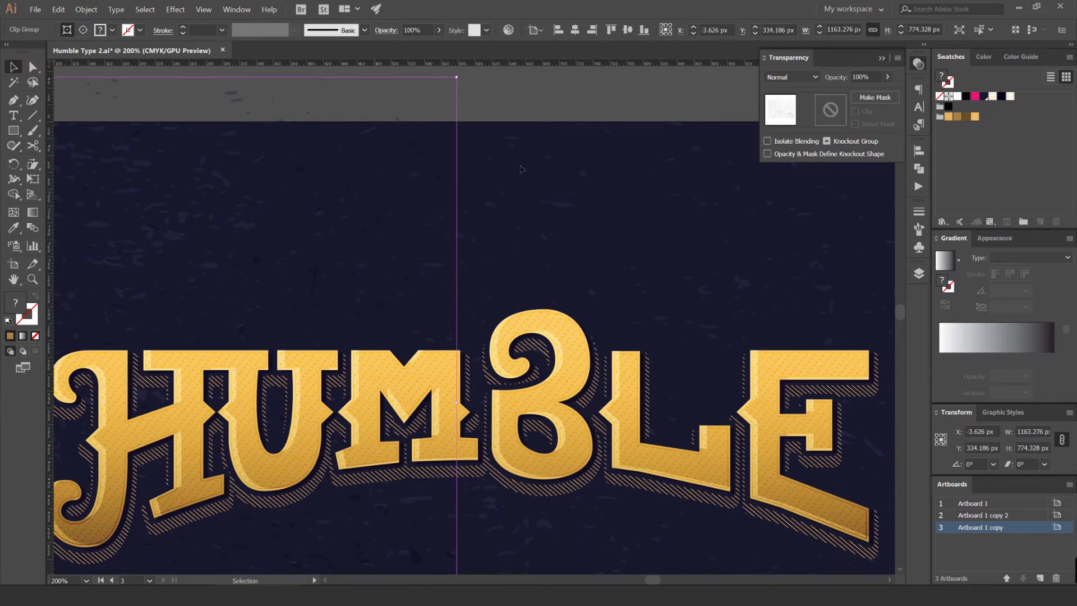
pyautogui.scroll(-3, 498, 139)
pyautogui.moveTo(291, 155); pyautogui.dragTo(168, 249)
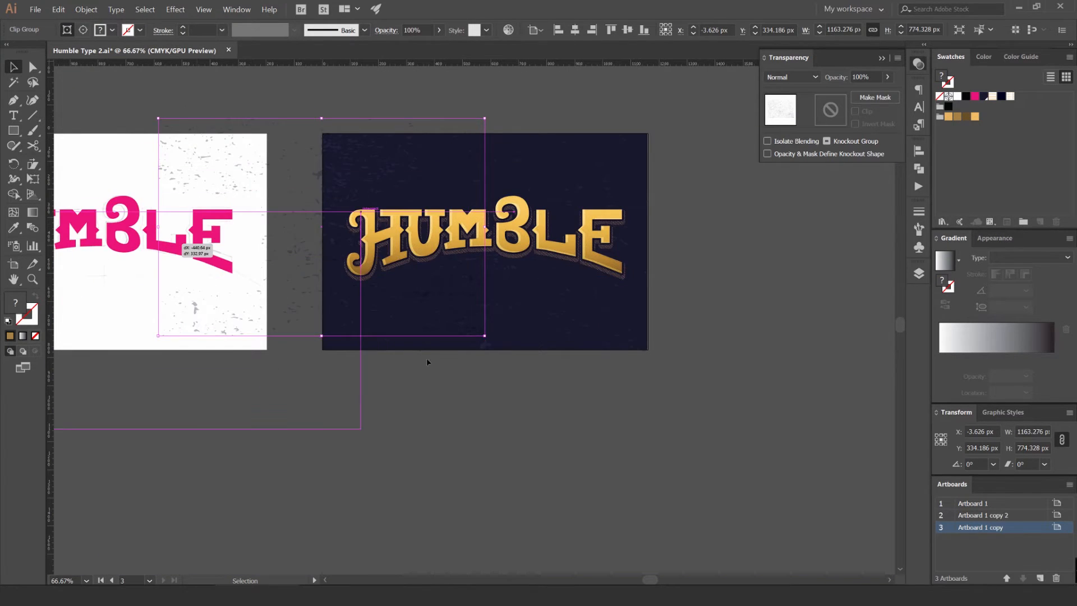
pyautogui.hotkey('ctrl', 'z')
pyautogui.click(435, 386)
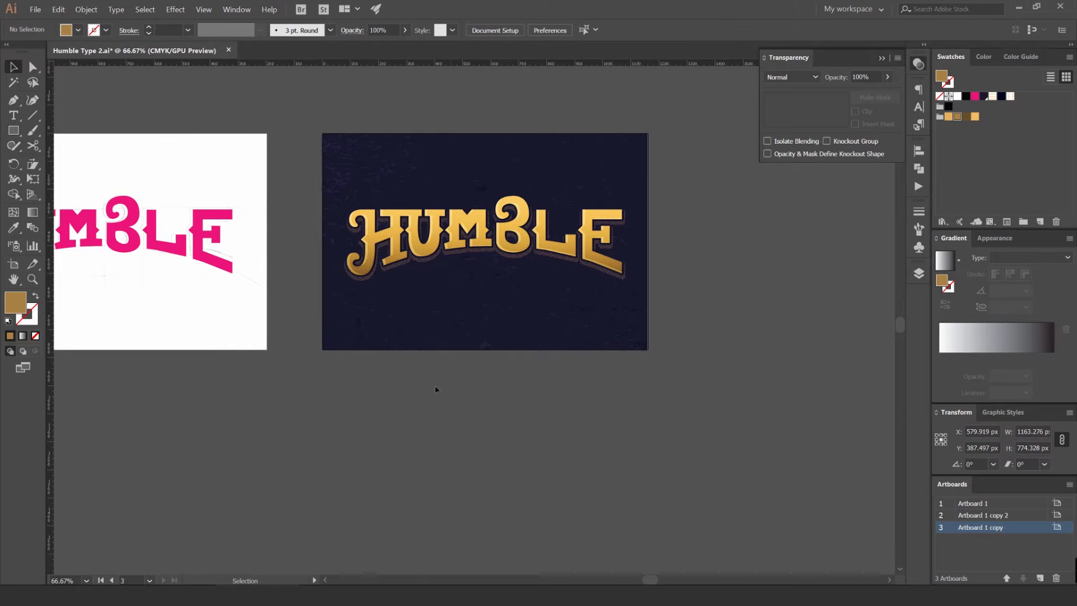
pyautogui.scroll(-1, 722, 224)
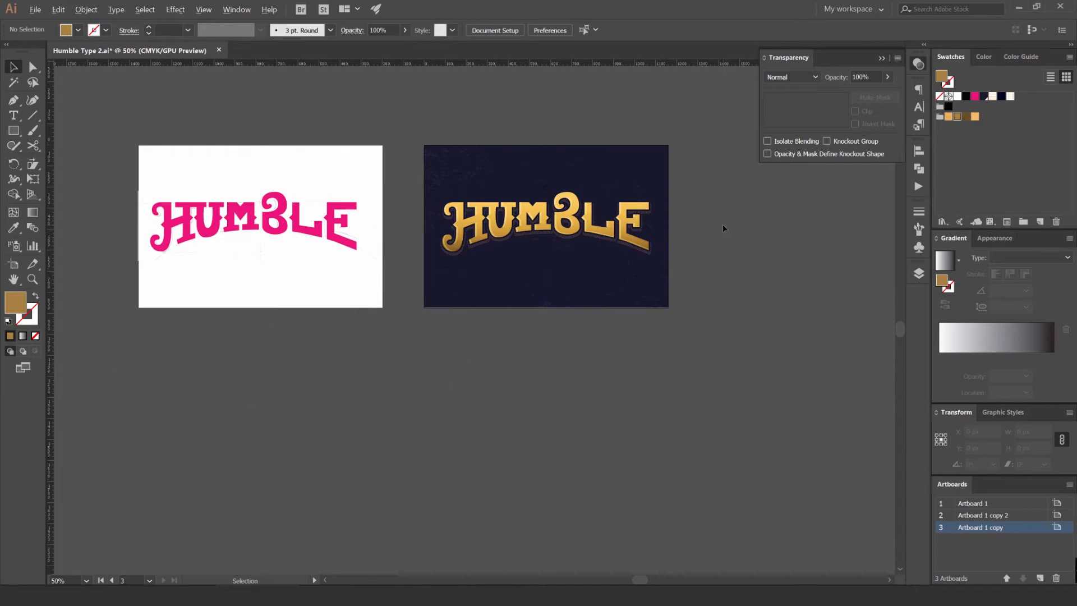
# - Add a new layer above the Texture layer and name it glow
pyautogui.scroll(2, 723, 223)
pyautogui.moveTo(576, 119); pyautogui.dragTo(703, 222)
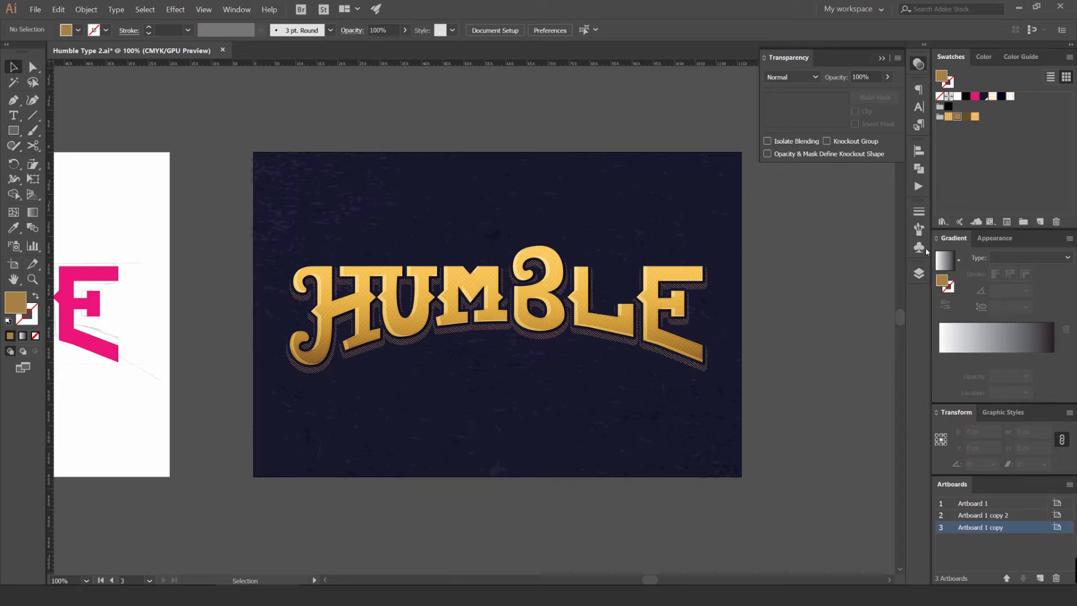
pyautogui.click(918, 273)
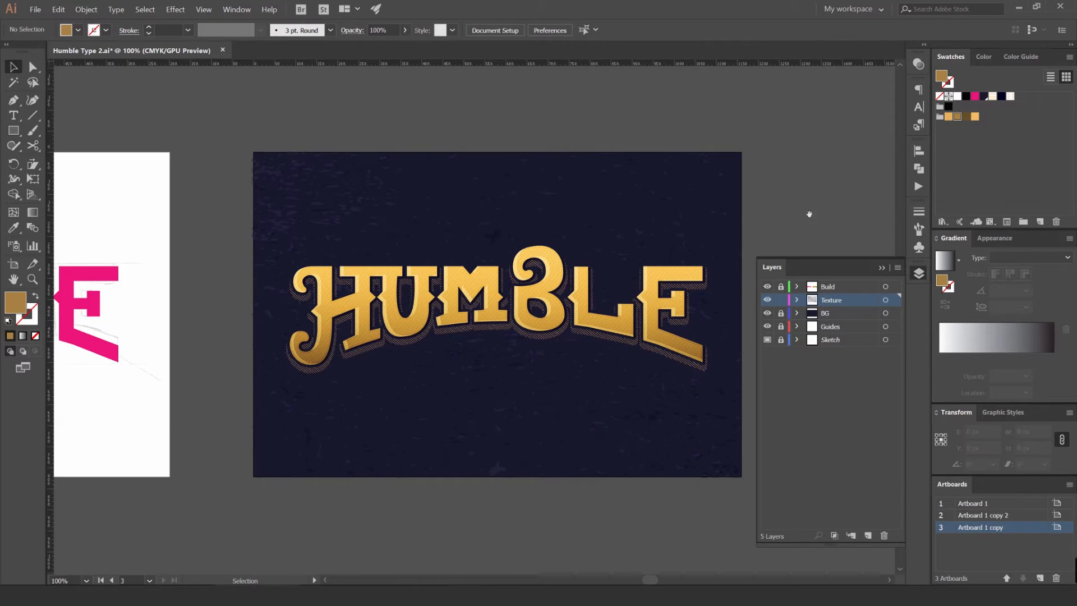
pyautogui.moveTo(809, 214); pyautogui.dragTo(770, 195)
pyautogui.click(867, 535)
pyautogui.doubleClick(830, 301)
pyautogui.write('glow')
pyautogui.press('Return')
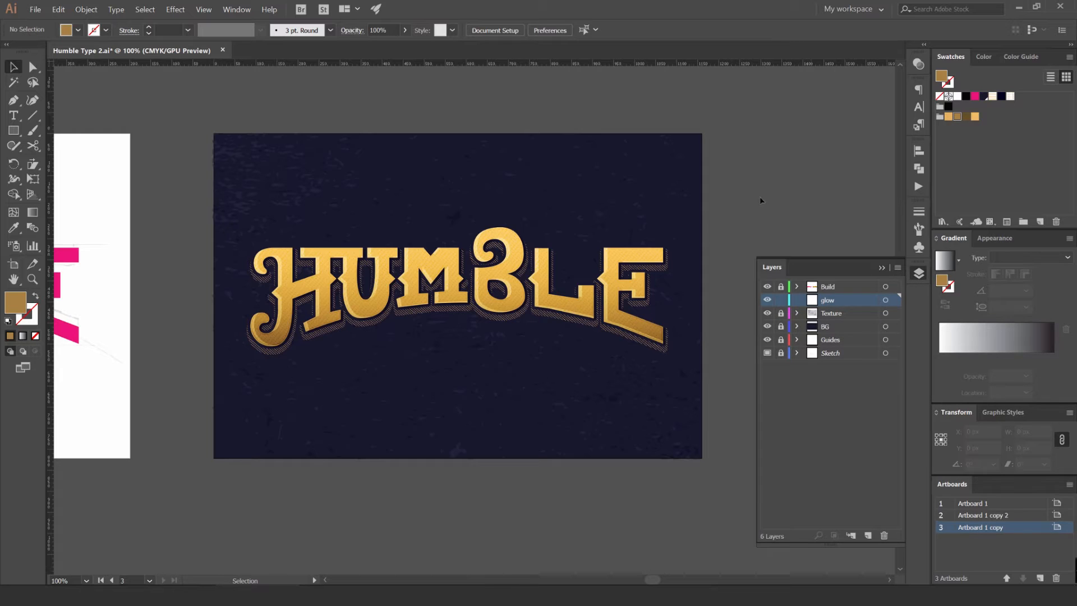
# - Draw a circle about 665 px in diameter behind the middle of the HUMBLE lettering
pyautogui.click(918, 273)
pyautogui.press('l')
pyautogui.moveTo(459, 285)
pyautogui.mouseDown()
pyautogui.moveTo(573, 334)
pyautogui.moveTo(647, 350)
pyautogui.moveTo(519, 339)
pyautogui.moveTo(586, 343)
pyautogui.mouseUp()
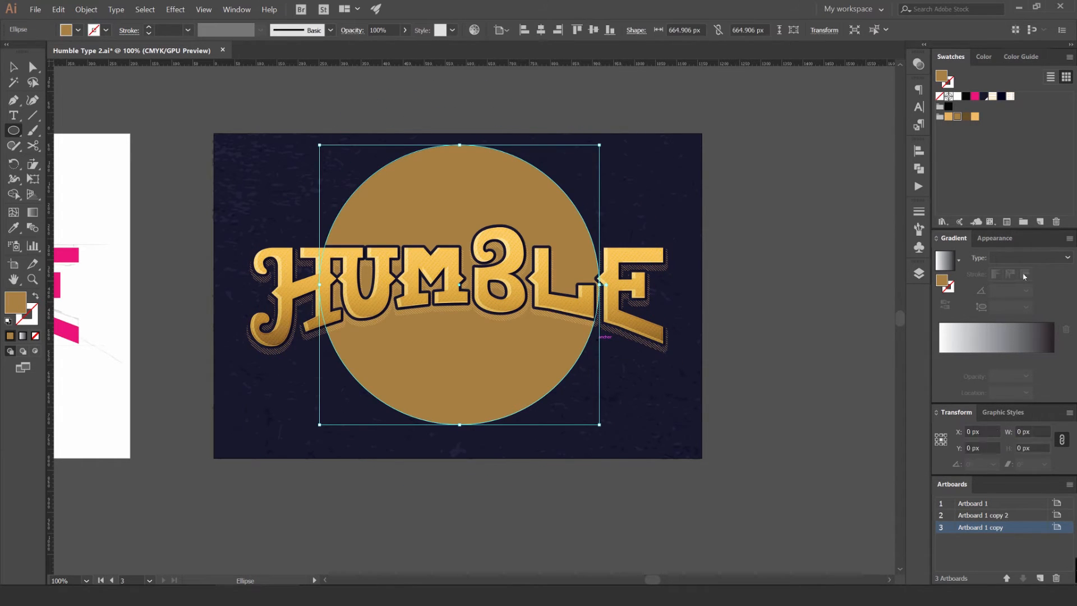
# - Fill the circle with a radial gradient from light gold at the centre to bronze at the edge
pyautogui.moveTo(972, 154); pyautogui.dragTo(940, 359)
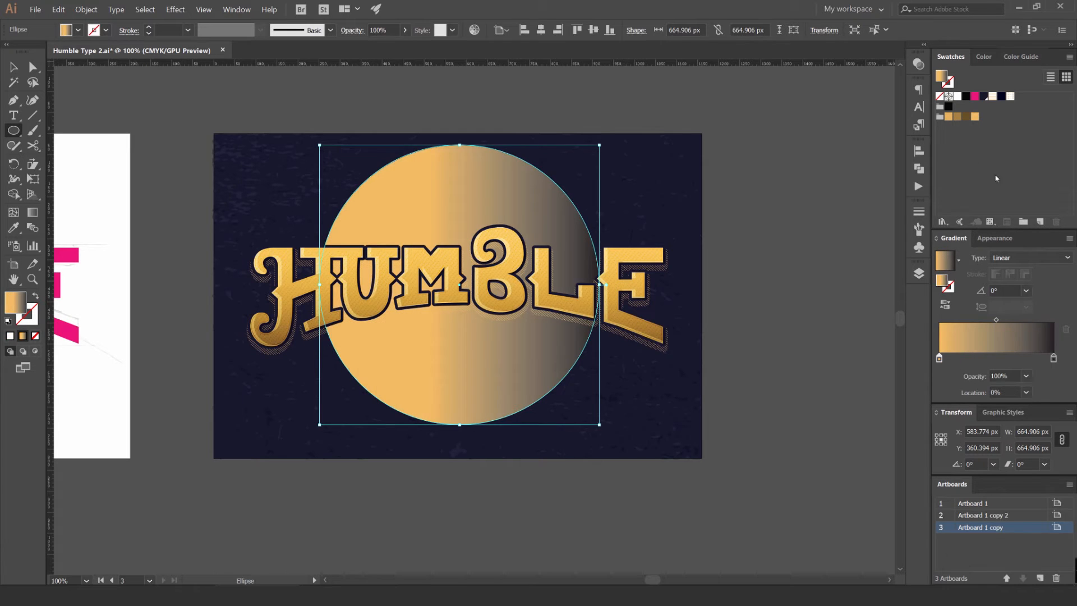
pyautogui.moveTo(961, 122); pyautogui.dragTo(1052, 359)
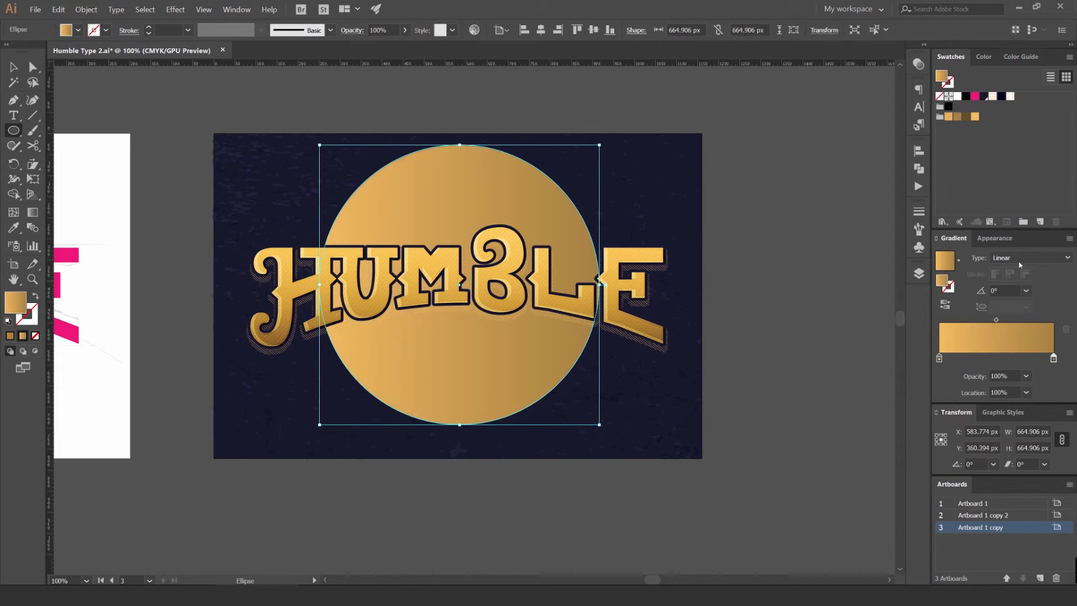
pyautogui.click(1026, 257)
pyautogui.click(1016, 283)
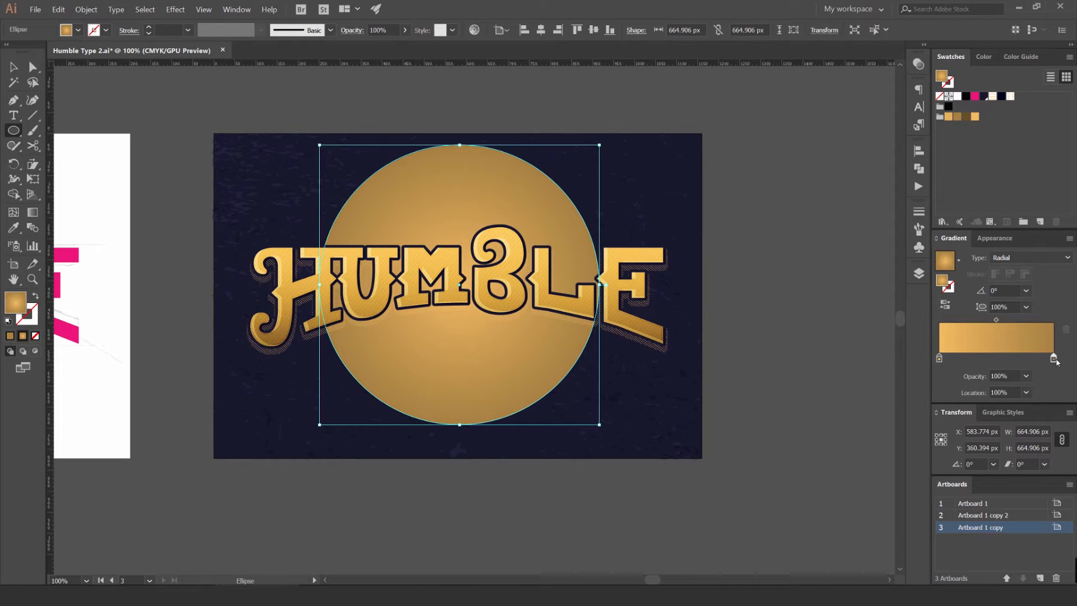
# - Set the circle's outer gradient stop to 0% opacity and move the gradient midpoint to about 36%
pyautogui.click(1026, 378)
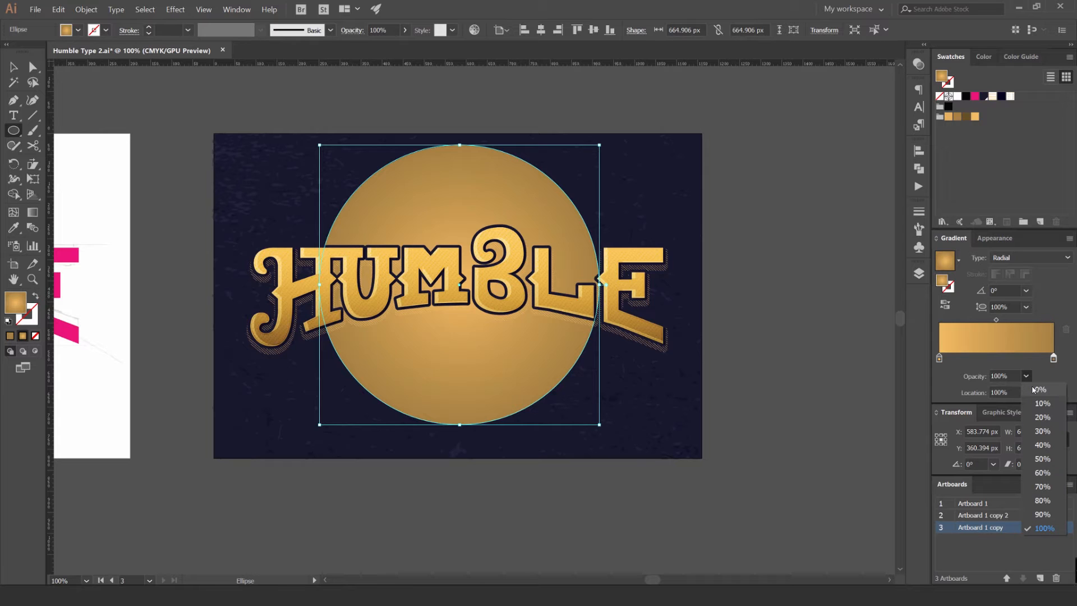
pyautogui.click(1037, 389)
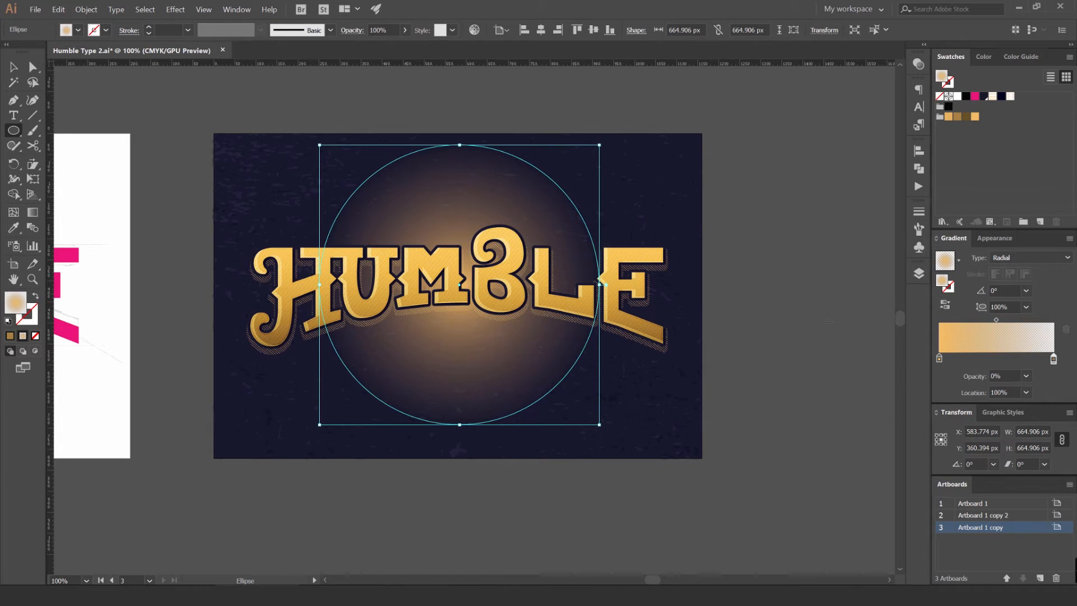
pyautogui.moveTo(1053, 358)
pyautogui.mouseDown()
pyautogui.moveTo(983, 359)
pyautogui.moveTo(1054, 360)
pyautogui.mouseUp()
pyautogui.moveTo(997, 320); pyautogui.dragTo(980, 321)
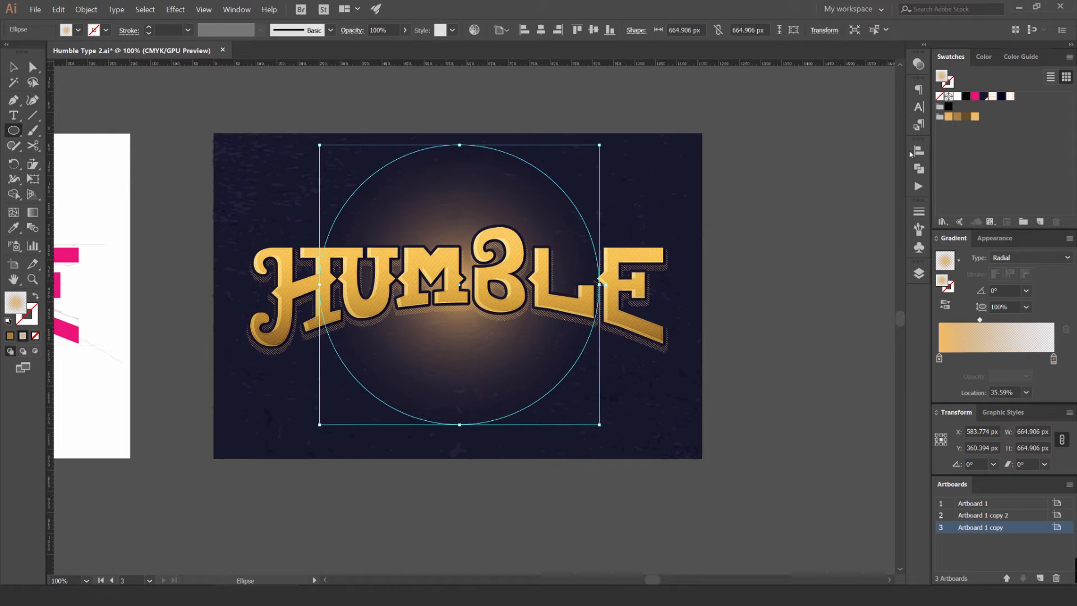
# - Set the glow circle's blend mode to Soft Light and move its gradient midpoint to about 42%
pyautogui.click(918, 64)
pyautogui.scroll(-3, 794, 75)
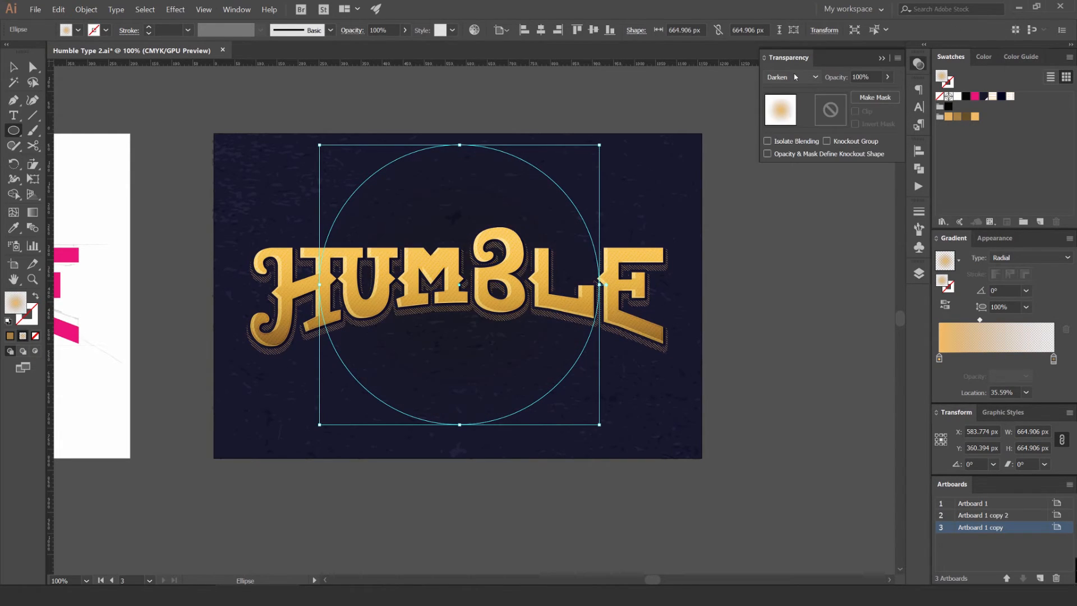
pyautogui.scroll(-1, 793, 75)
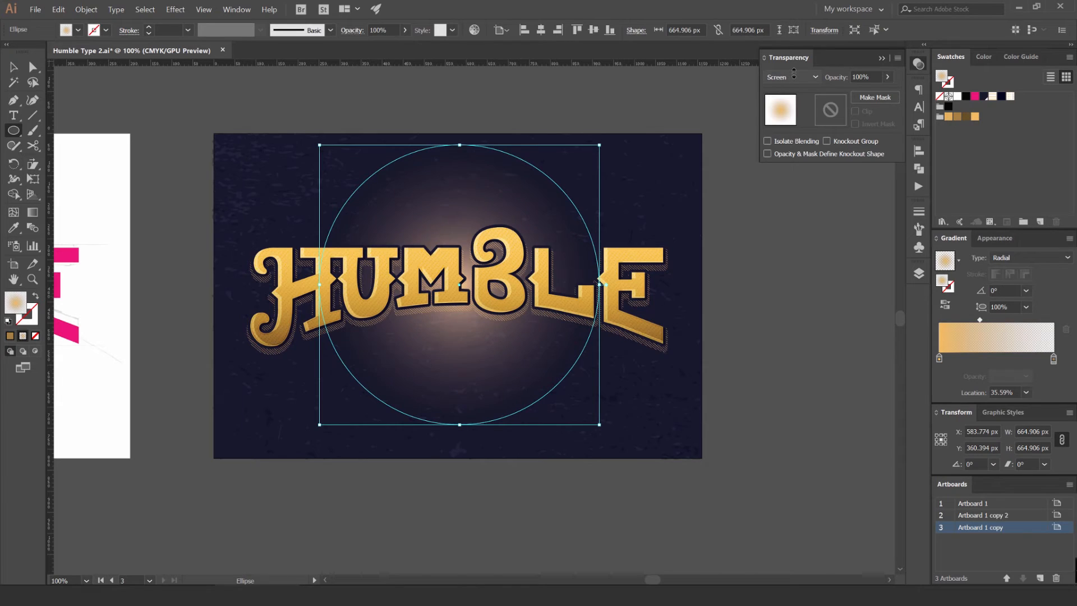
pyautogui.scroll(-1, 794, 75)
pyautogui.scroll(-1, 794, 78)
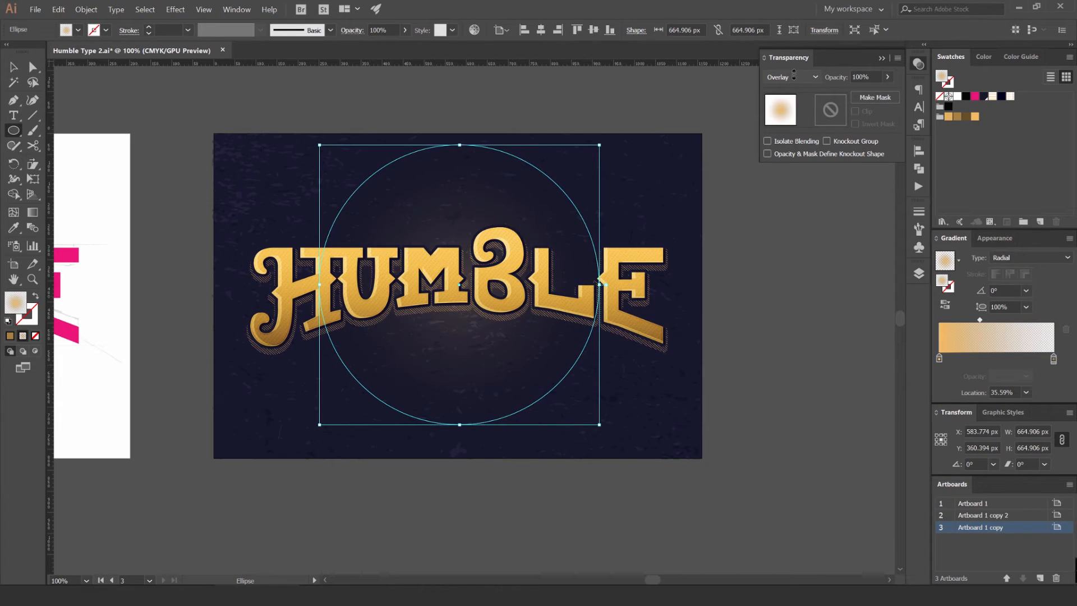
pyautogui.scroll(-1, 794, 75)
pyautogui.scroll(1, 794, 75)
# - Enlarge the glow circle from its centre to about 959 px in diameter and shift it down 10 px
pyautogui.press('v')
pyautogui.moveTo(599, 144); pyautogui.dragTo(711, 149)
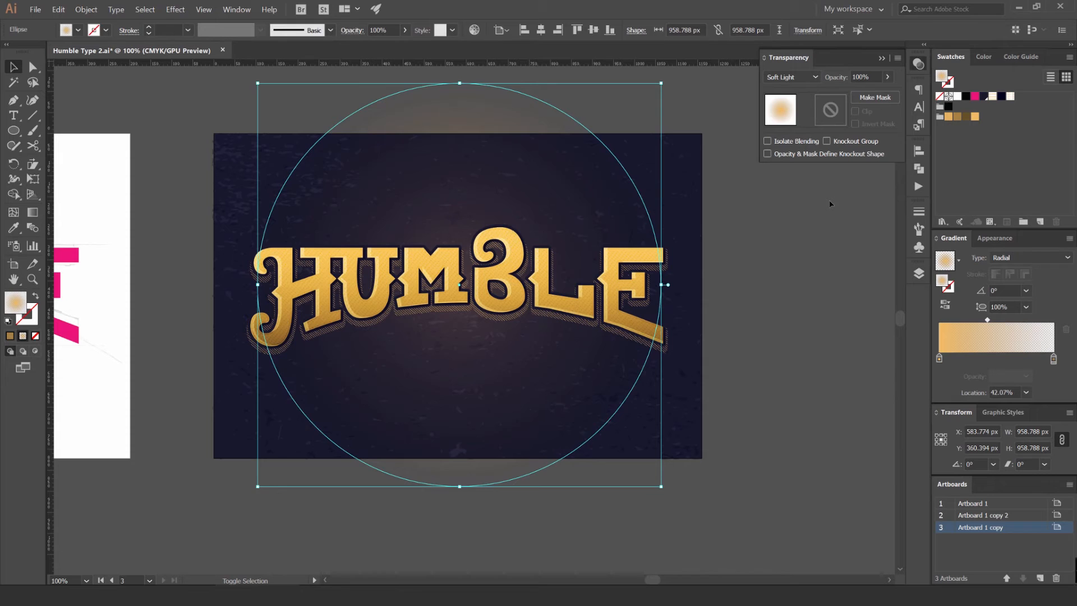
pyautogui.hotkey('shift', 'Down')
# - Flatten the glow circle vertically into a wide ellipse that fits within the navy artboard's height, and deselect it
pyautogui.scroll(-5, 802, 214)
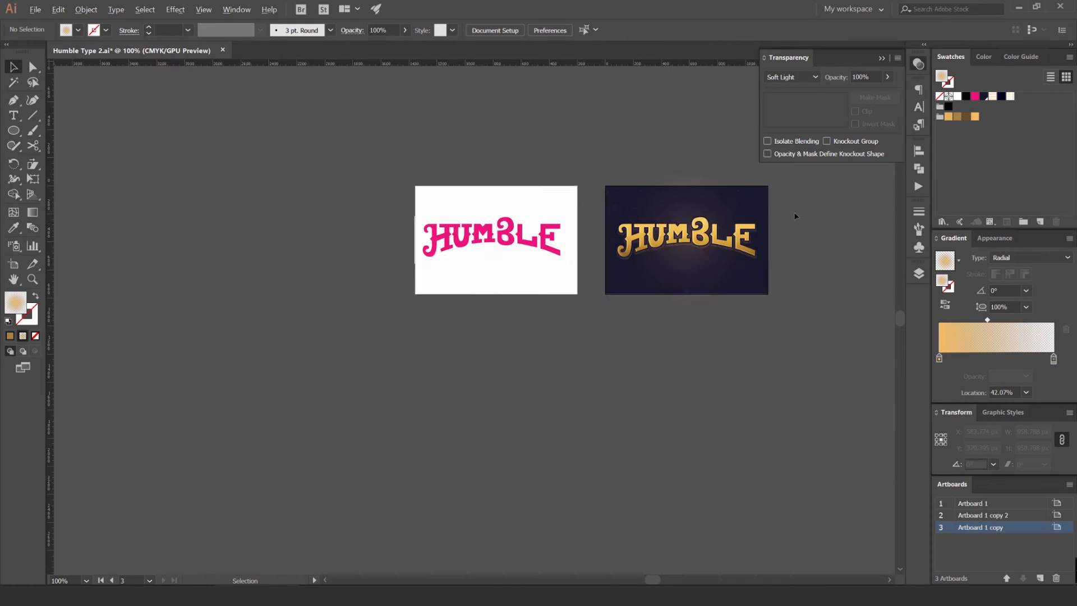
pyautogui.moveTo(799, 213); pyautogui.dragTo(736, 218)
pyautogui.scroll(4, 717, 219)
pyautogui.scroll(1, 688, 226)
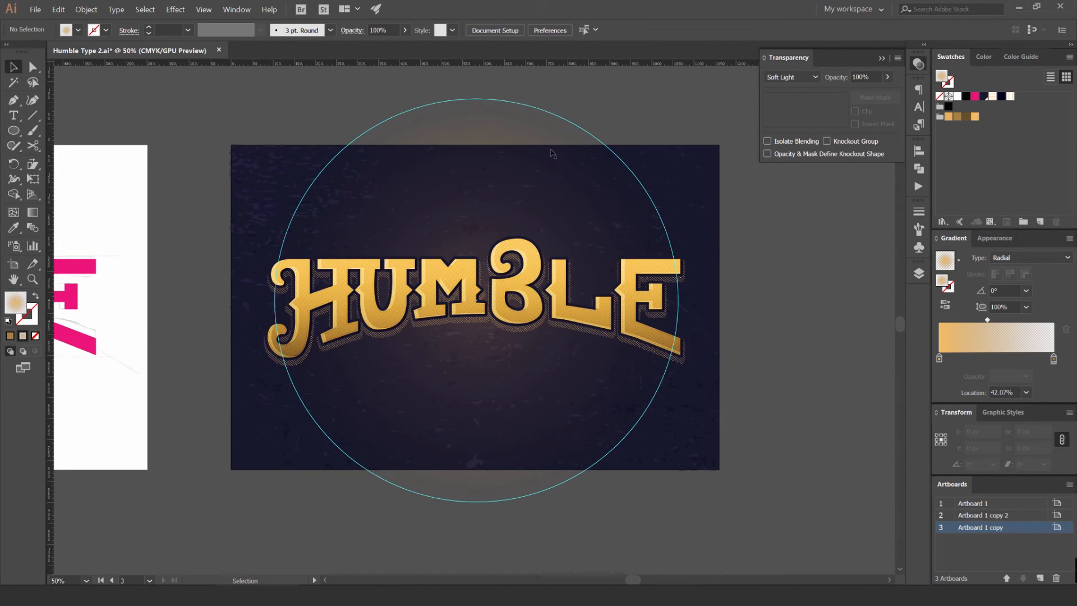
pyautogui.click(577, 216)
pyautogui.click(759, 272)
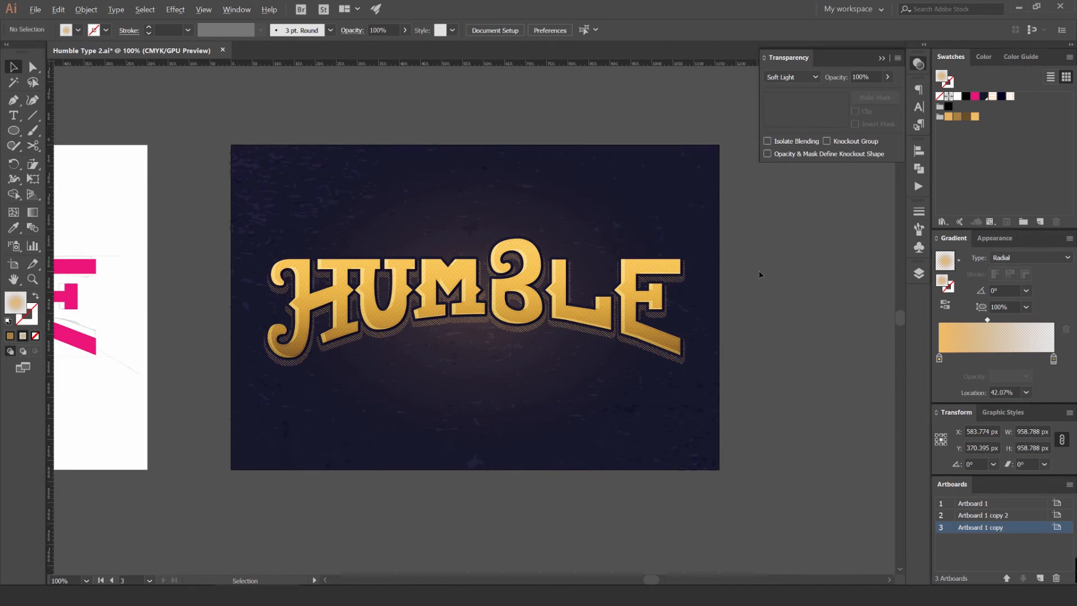
# - Examine the soft glow behind the HUMBLE lettering from a distance and close up
pyautogui.scroll(-3, 755, 270)
pyautogui.moveTo(774, 240); pyautogui.dragTo(681, 231)
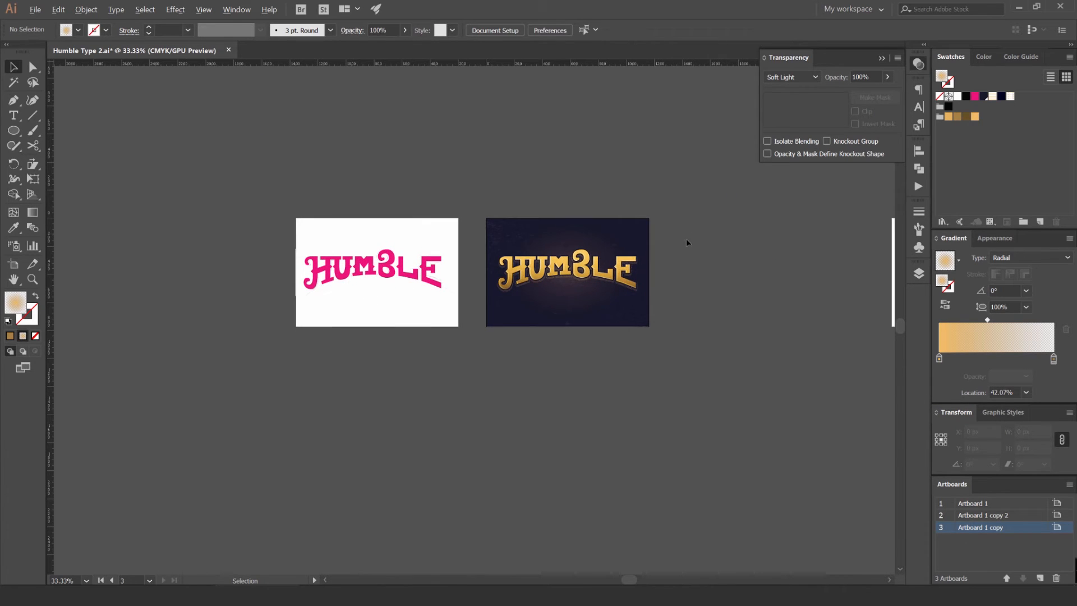
pyautogui.scroll(2, 676, 256)
pyautogui.scroll(-2, 650, 247)
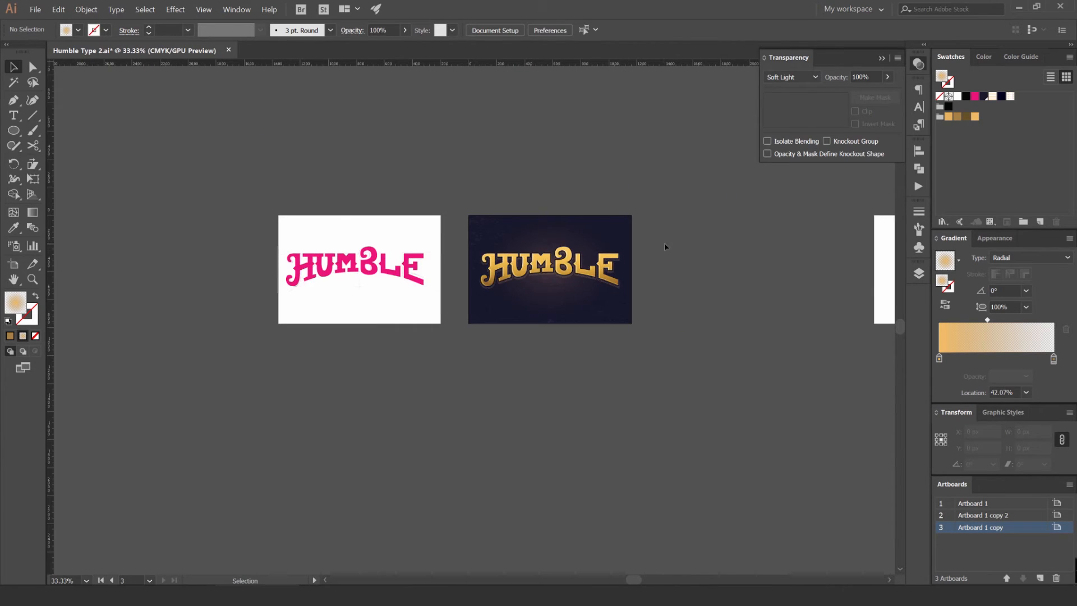
pyautogui.scroll(2, 692, 240)
pyautogui.moveTo(494, 268); pyautogui.dragTo(625, 235)
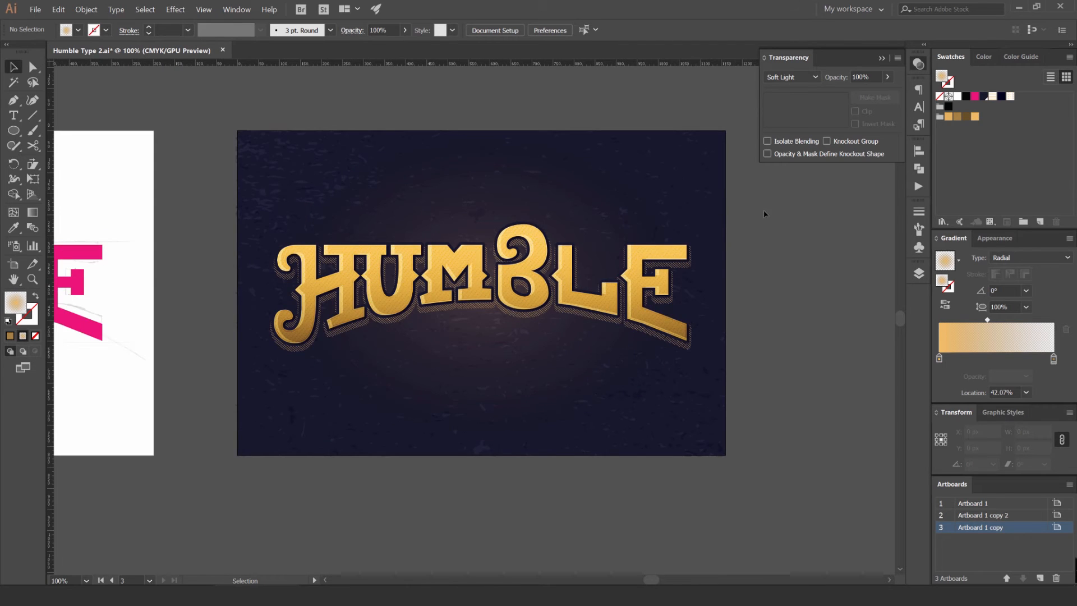
pyautogui.scroll(3, 659, 228)
pyautogui.scroll(-4, 694, 224)
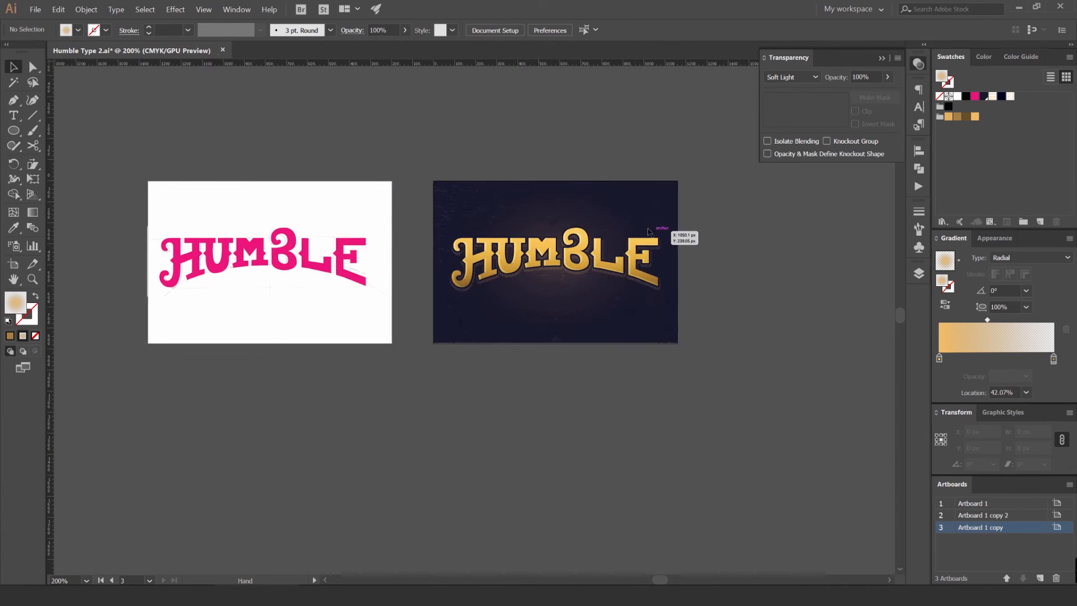
pyautogui.hscroll(2, 555, 275)
pyautogui.scroll(1, 555, 275)
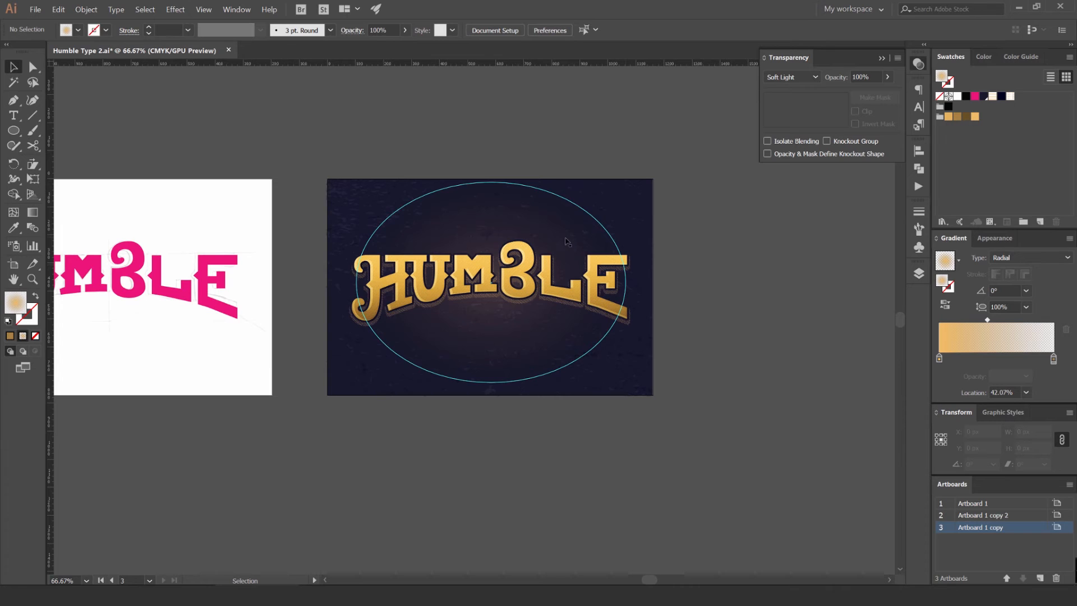
pyautogui.scroll(1, 716, 223)
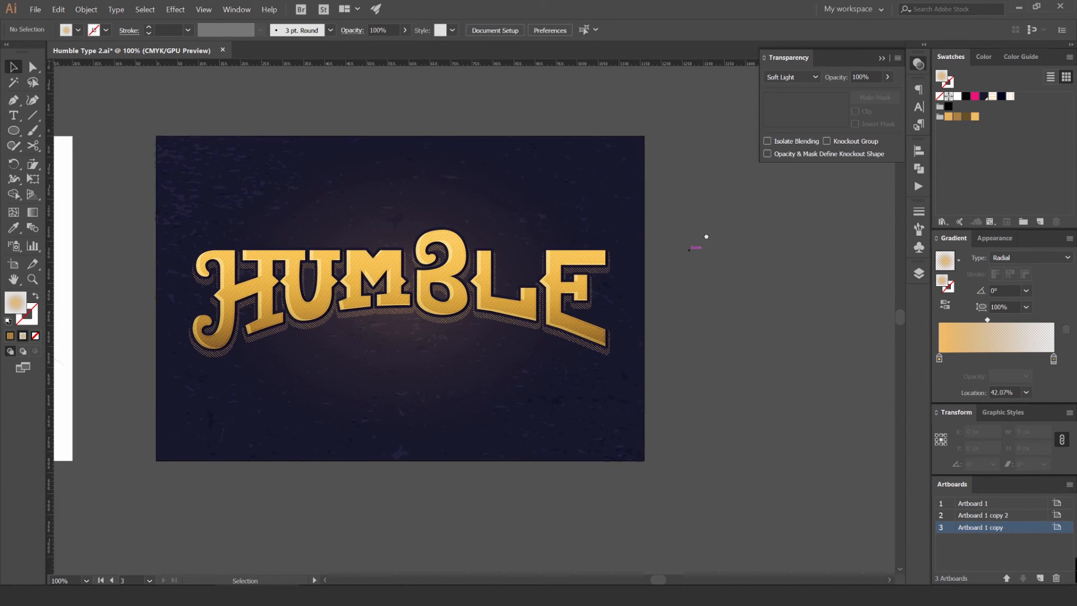
# - Draw a gradient rectangle about 1162 by 773 px over the navy artboard and align its upper edge with the artboard
pyautogui.hscroll(-2, 712, 239)
pyautogui.press('m')
pyautogui.moveTo(193, 139); pyautogui.dragTo(681, 465)
pyautogui.press('v')
pyautogui.scroll(3, 438, 136)
pyautogui.moveTo(433, 146); pyautogui.dragTo(433, 152)
# - Create a new layer above the Build layer and move the gradient rectangle onto it
pyautogui.click(918, 274)
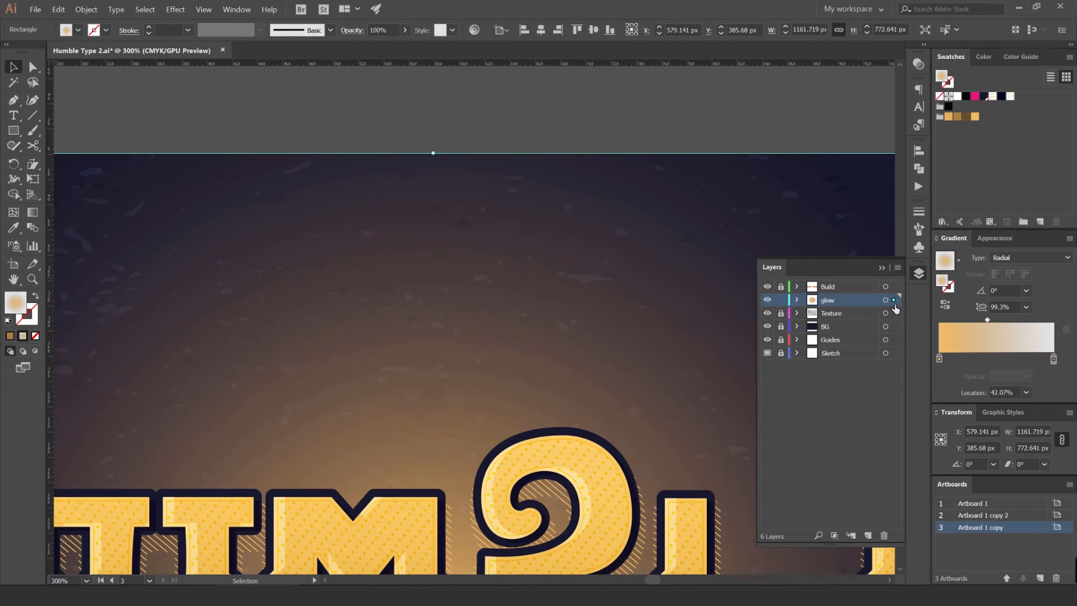
pyautogui.click(868, 535)
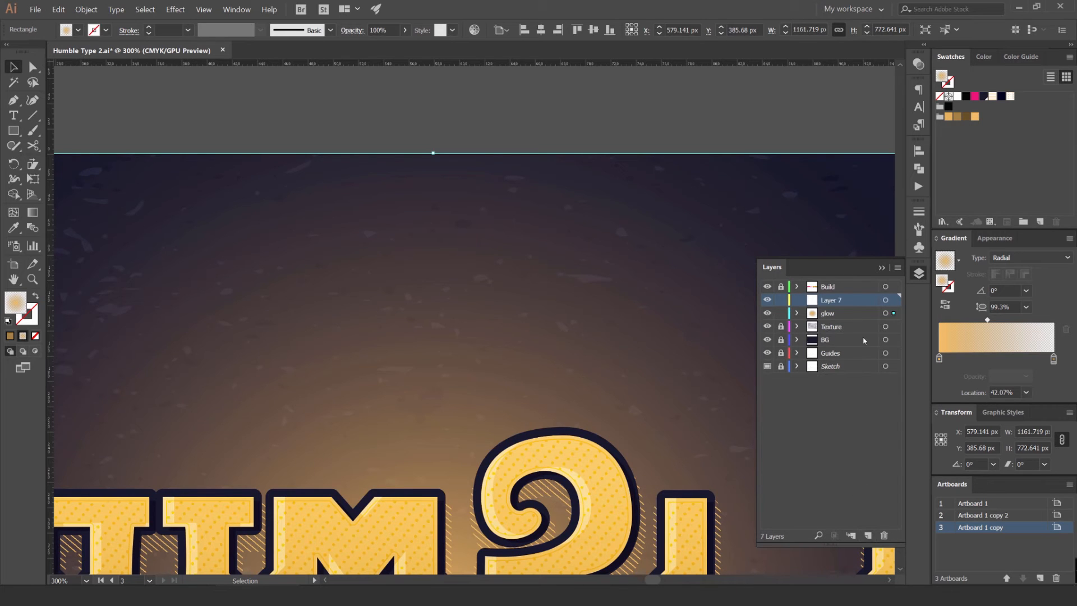
pyautogui.moveTo(896, 298); pyautogui.dragTo(893, 286)
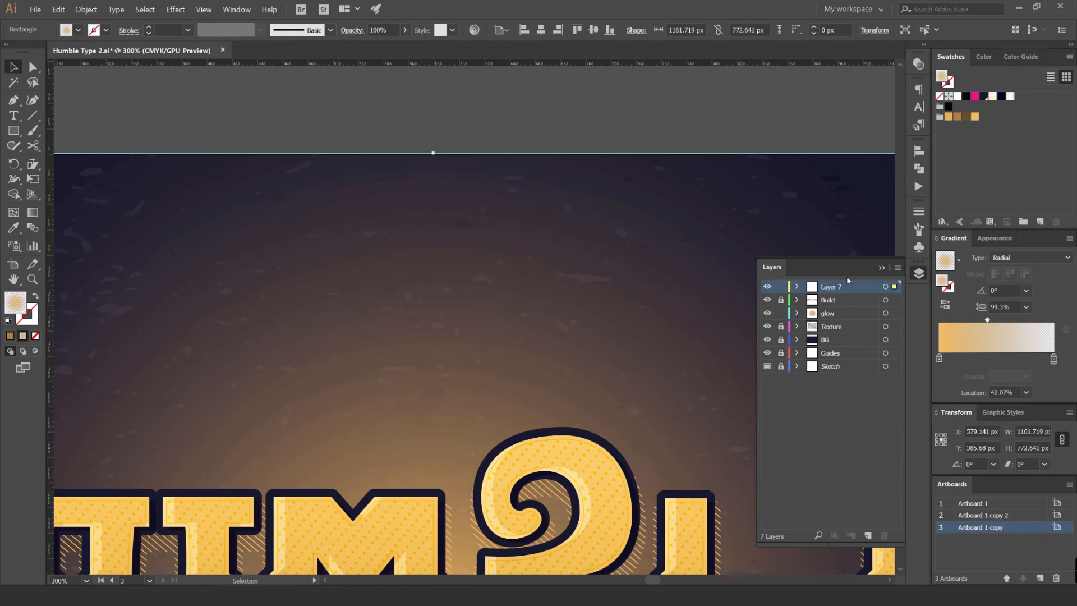
pyautogui.click(917, 274)
# - Compare blend modes such as Color Burn, Screen and Overlay on the gradient rectangle and set it to Soft Light
pyautogui.hotkey('ctrl', '1')
pyautogui.moveTo(556, 217); pyautogui.dragTo(541, 208)
pyautogui.click(918, 64)
pyautogui.scroll(-2, 783, 78)
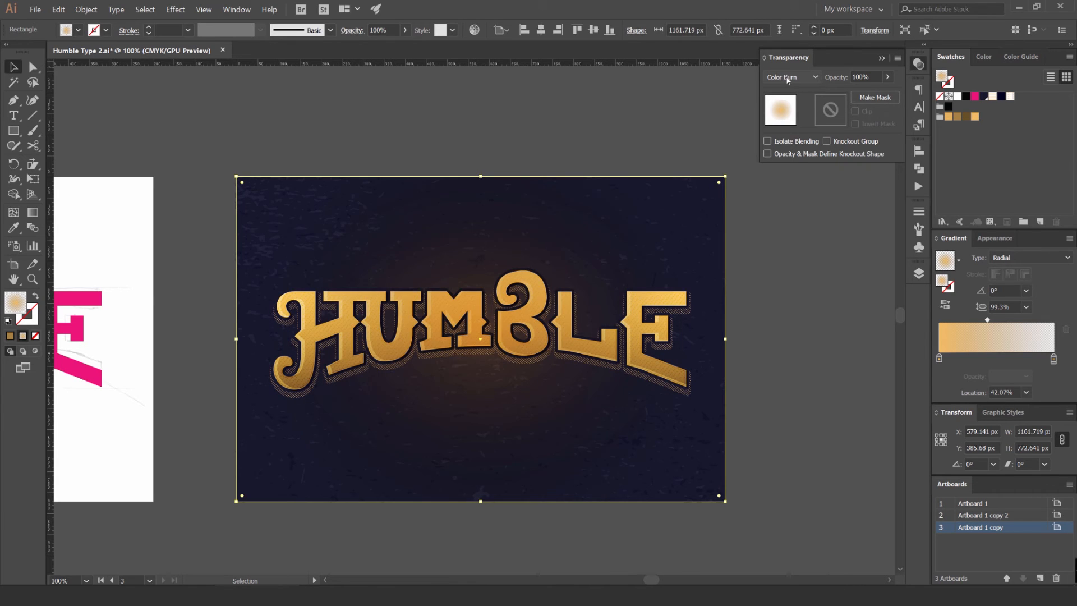
pyautogui.scroll(-1, 787, 76)
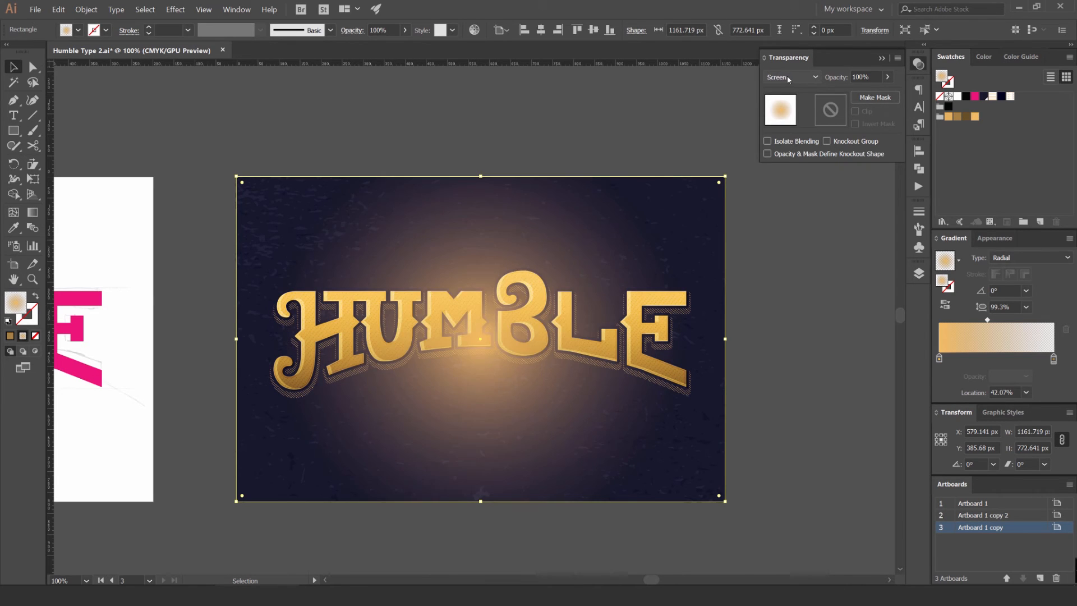
pyautogui.scroll(-1, 787, 79)
pyautogui.scroll(-2, 787, 75)
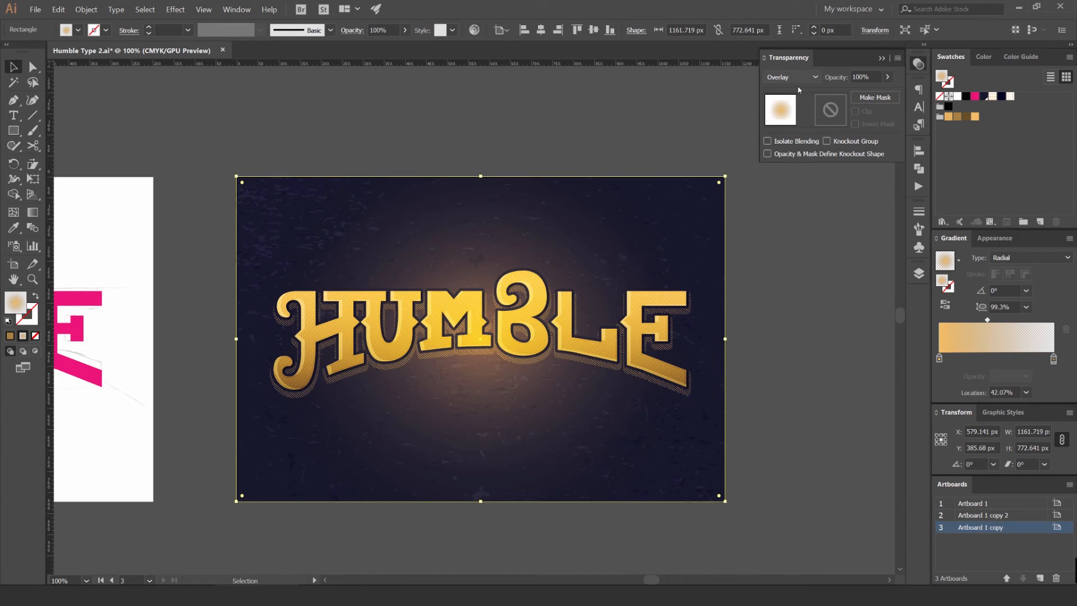
pyautogui.scroll(-1, 799, 88)
# - Change the rectangle's gradient from radial to linear and try it at a 120° angle
pyautogui.click(1009, 258)
pyautogui.click(996, 275)
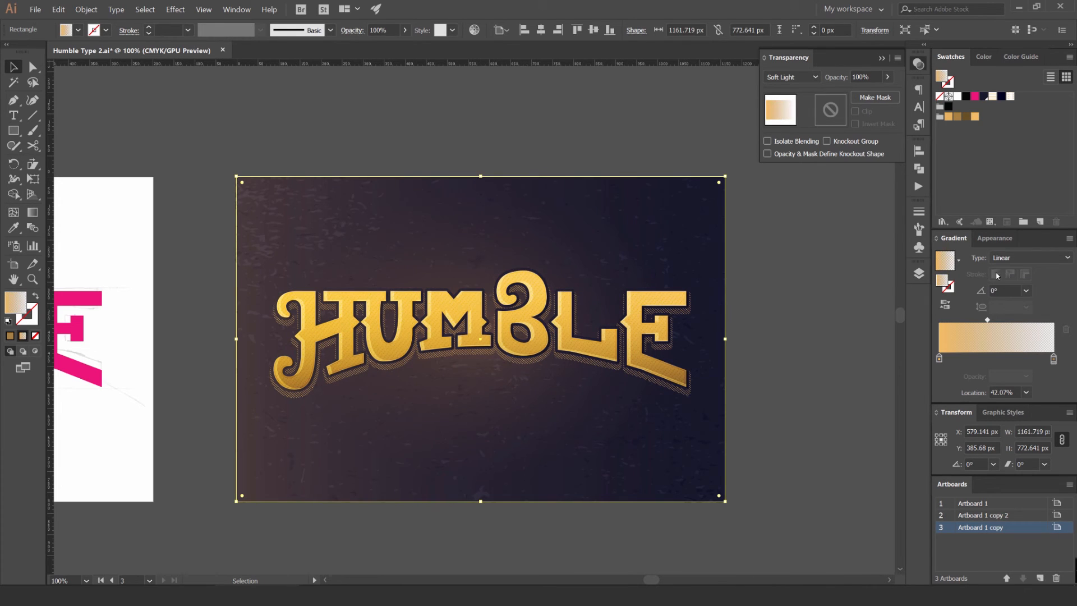
pyautogui.click(1007, 290)
pyautogui.write('120')
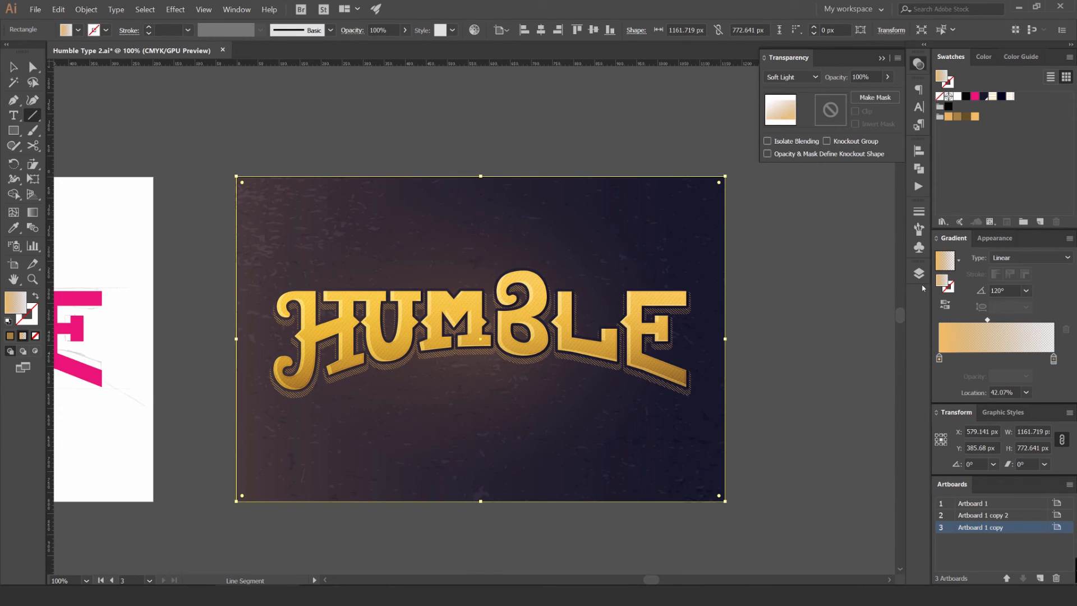
pyautogui.press('Return')
pyautogui.press('\\')
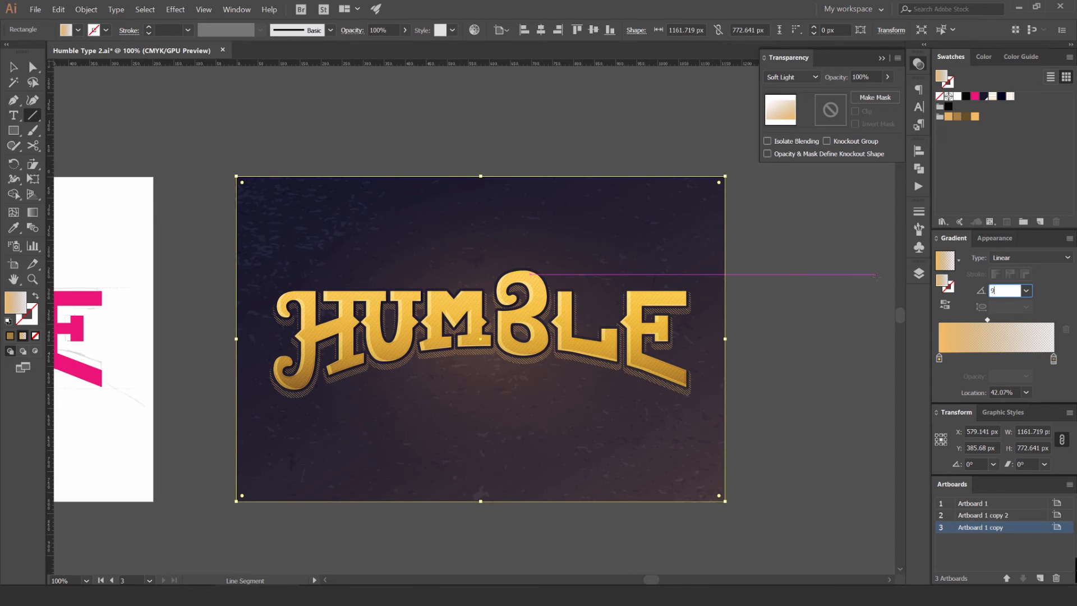
# - Set the rectangle's gradient angle to 90° and reverse the gradient so the gold end lies along the artboard's upper edge
pyautogui.write('90')
pyautogui.press('Return')
pyautogui.click(945, 305)
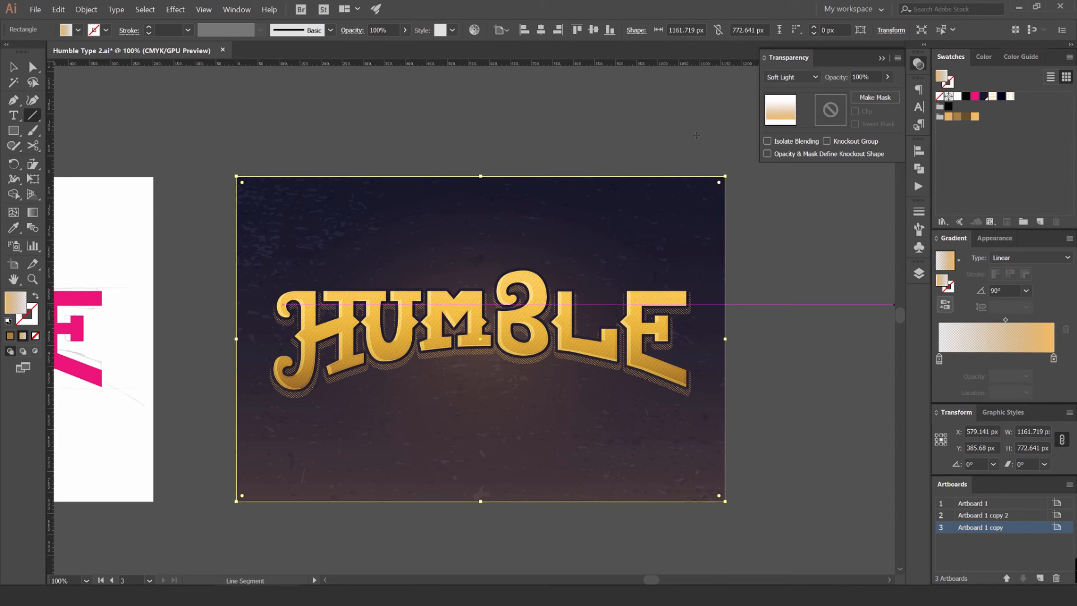
# - Try the Difference blend mode on the gradient rectangle and return it to Soft Light
pyautogui.scroll(-1, 783, 80)
pyautogui.scroll(-1, 782, 80)
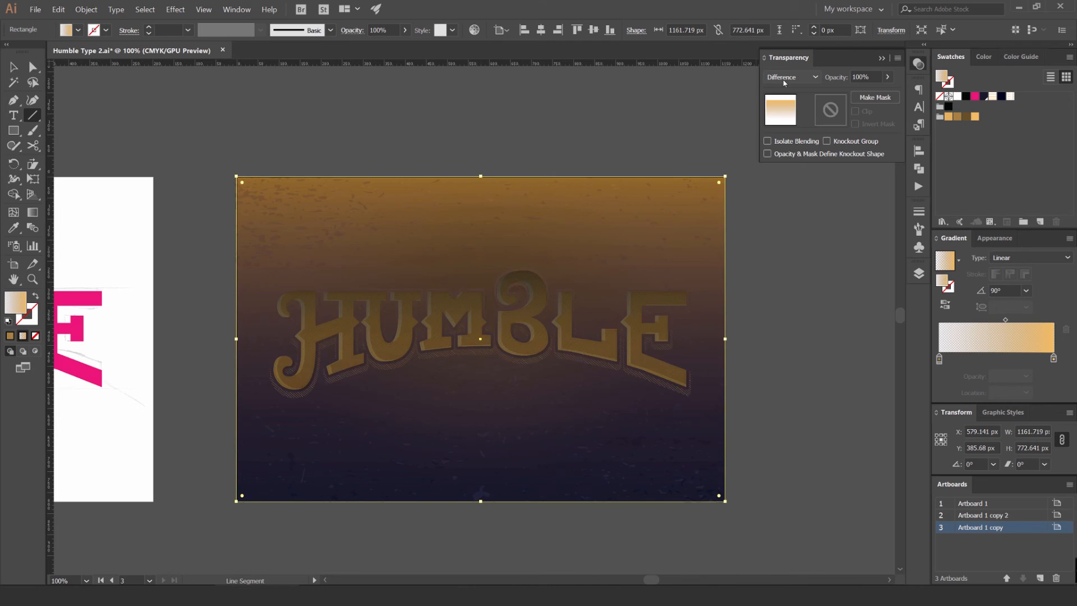
pyautogui.scroll(2, 783, 80)
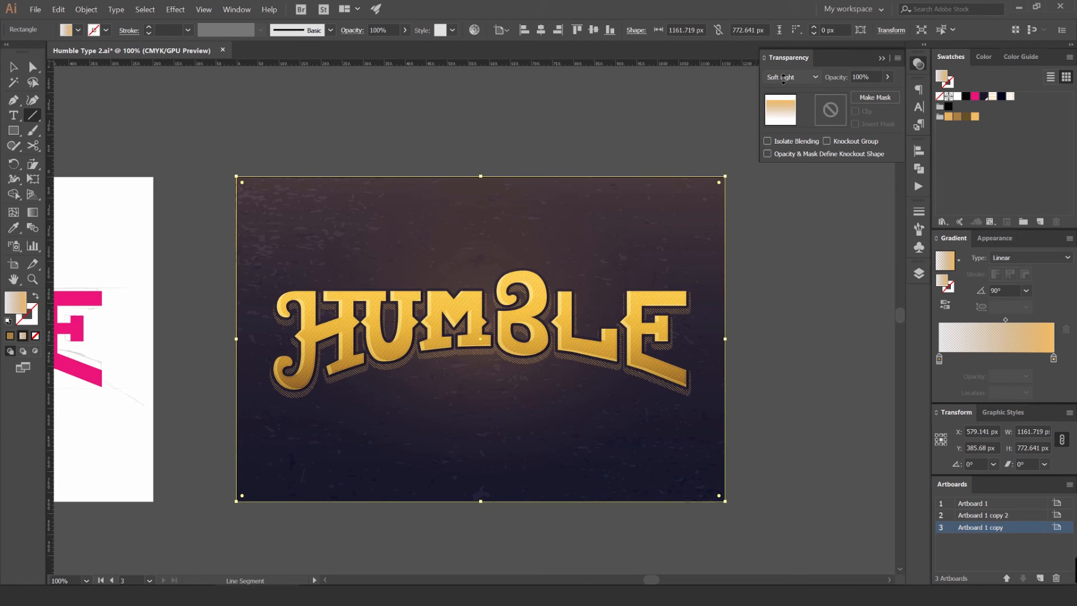
# - Compare the Normal and Color Dodge blend modes on the gradient rectangle and set it to Color Dodge
pyautogui.scroll(3, 783, 79)
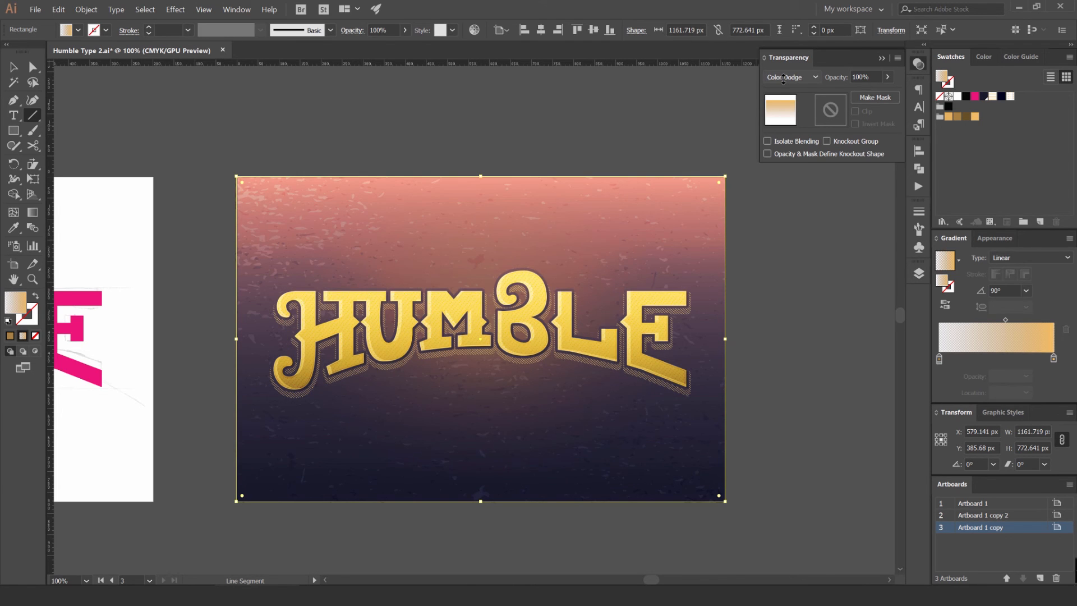
pyautogui.scroll(6, 783, 78)
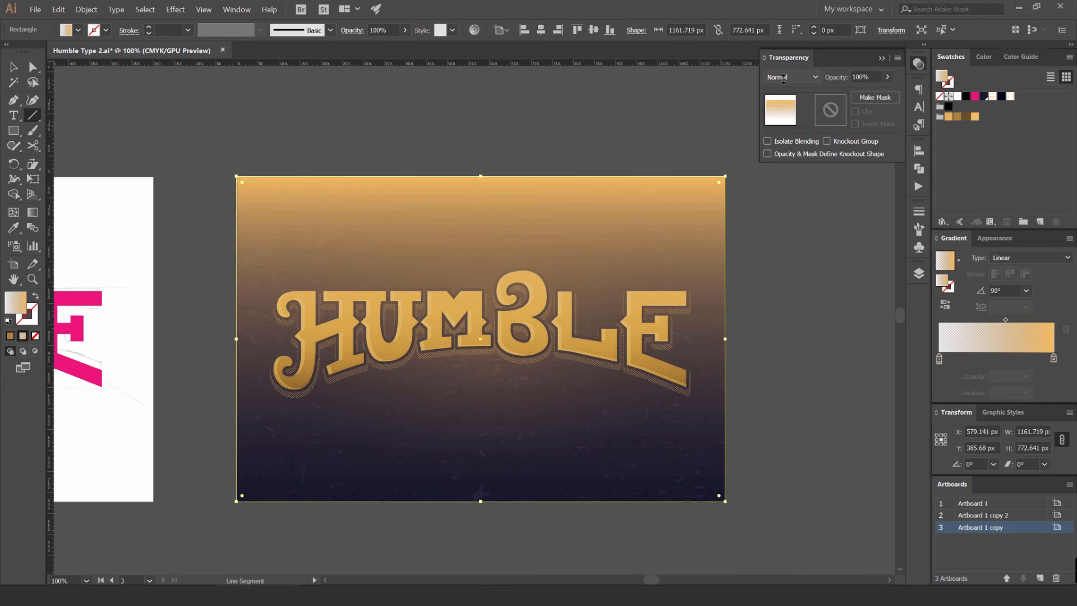
pyautogui.scroll(-5, 783, 78)
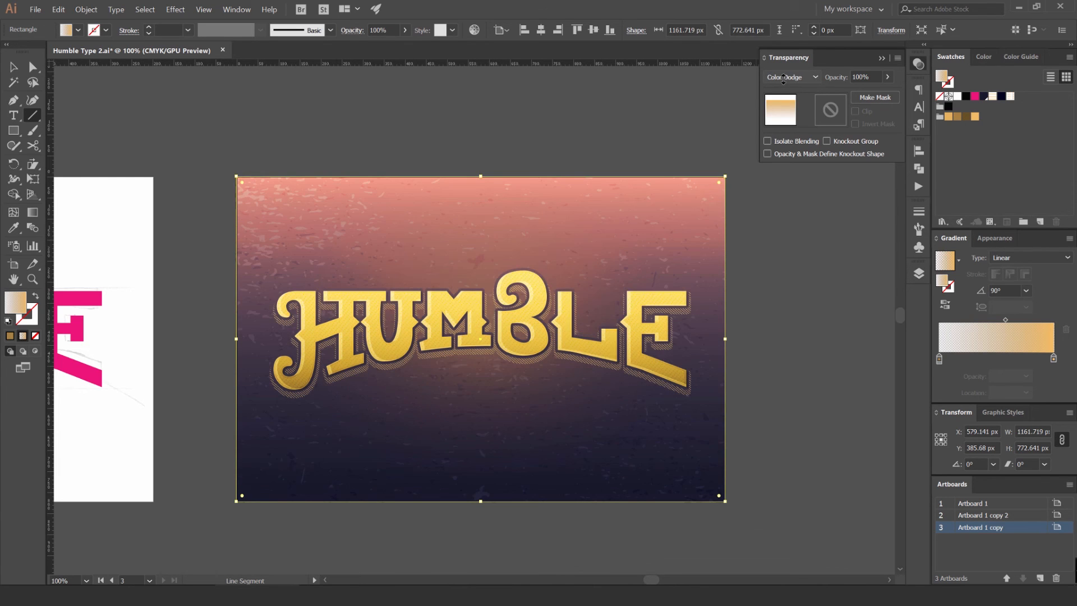
pyautogui.scroll(-1, 783, 78)
pyautogui.scroll(1, 783, 78)
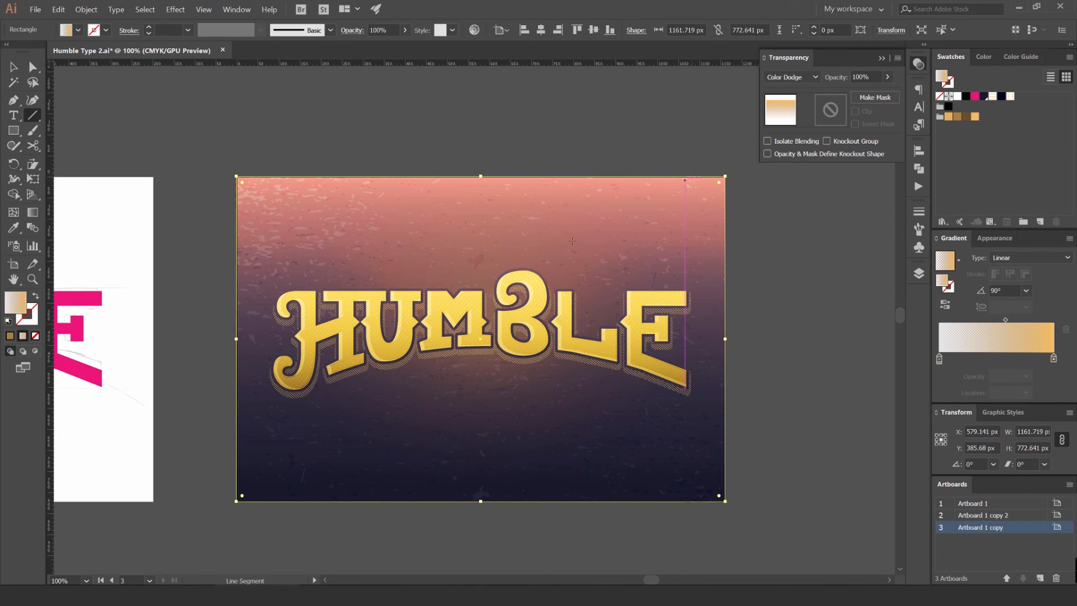
# - Reduce the opacity of the gradient rectangle over the artboard to 30%
pyautogui.scroll(5, 566, 246)
pyautogui.scroll(-4, 465, 362)
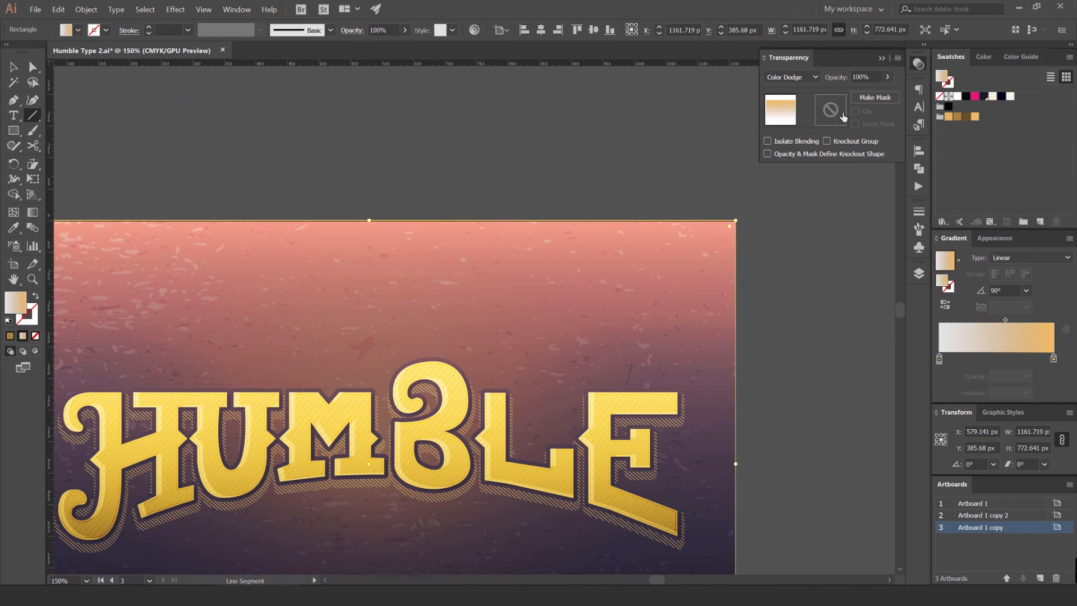
pyautogui.click(860, 77)
pyautogui.write('30')
pyautogui.press('Return')
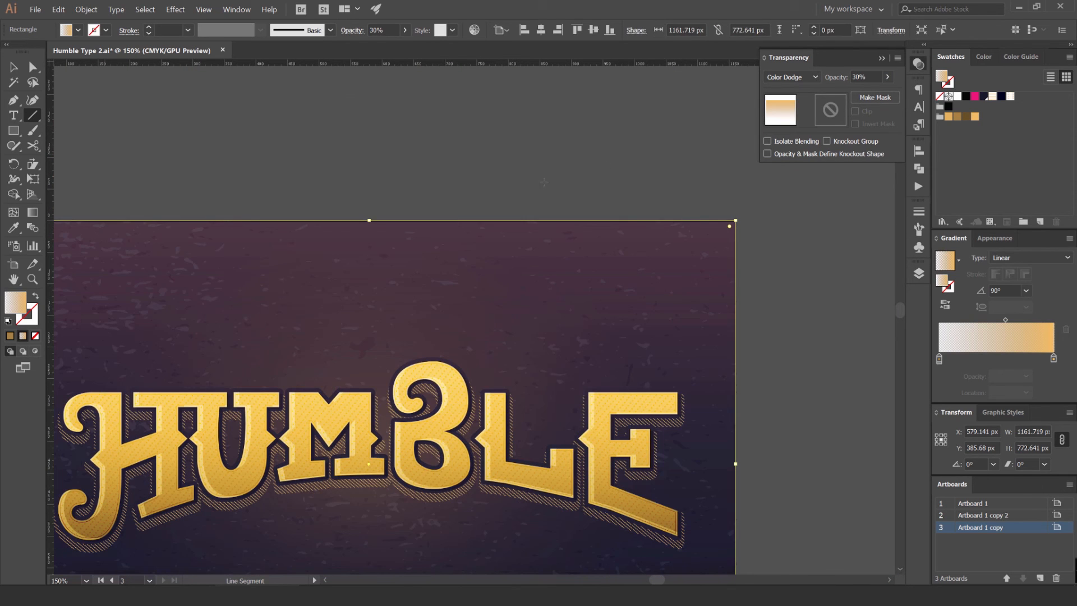
# - Deselect the gradient rectangle and collapse the transparency settings, leaving the whole artboard in view
pyautogui.press('v')
pyautogui.click(521, 180)
pyautogui.scroll(-1, 521, 180)
pyautogui.moveTo(533, 217); pyautogui.dragTo(224, 170)
pyautogui.hotkey('ctrl', 'z')
pyautogui.click(507, 128)
pyautogui.scroll(-3, 510, 127)
pyautogui.press('space')
pyautogui.moveTo(488, 115); pyautogui.dragTo(492, 81)
pyautogui.scroll(3, 520, 121)
pyautogui.press('space')
pyautogui.click(918, 64)
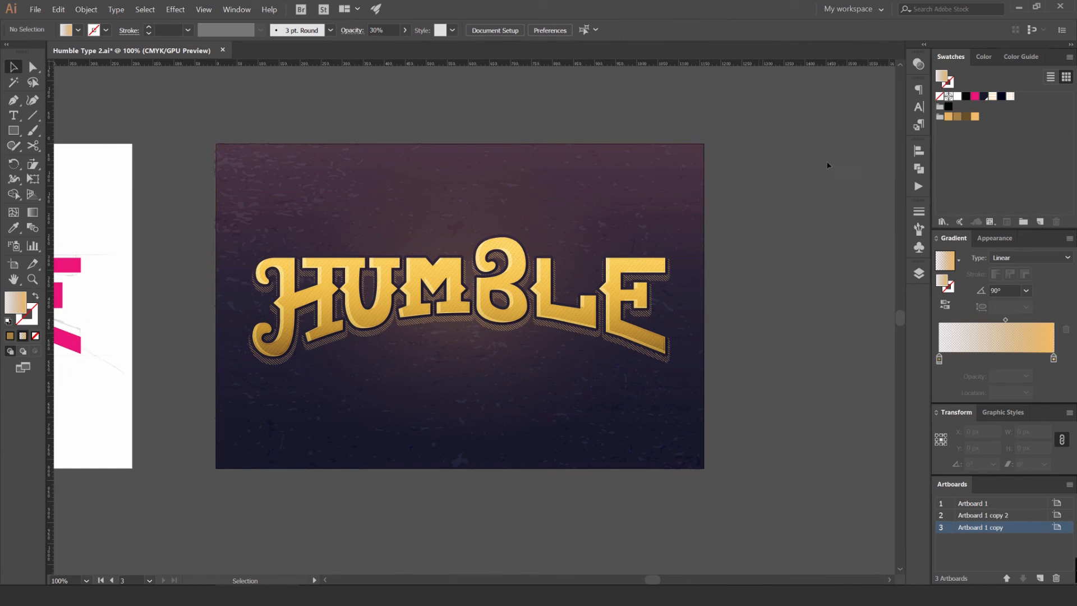
pyautogui.scroll(-1, 700, 144)
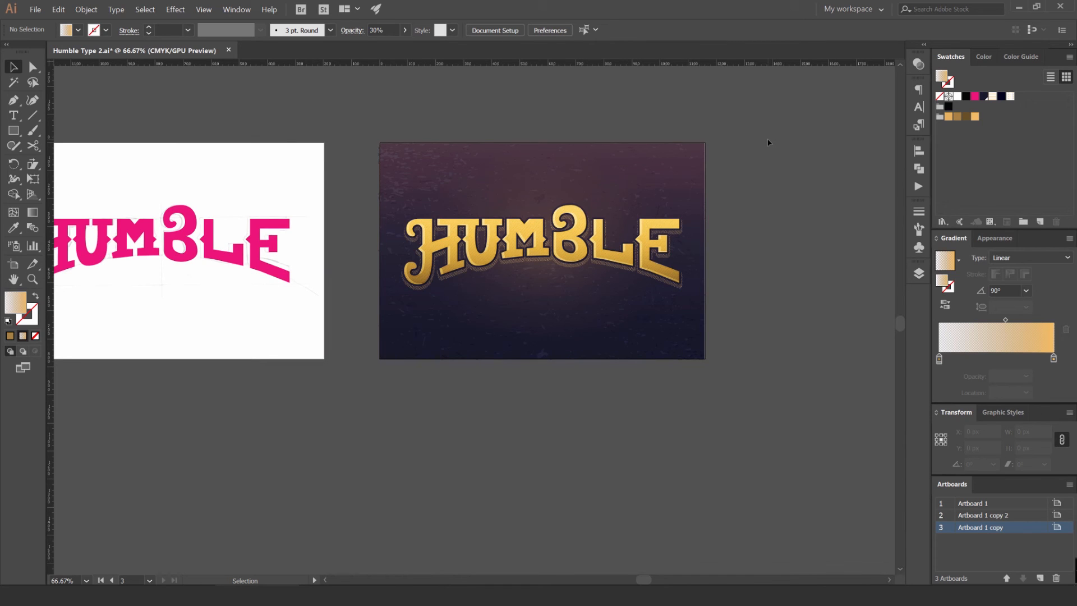
pyautogui.scroll(3, 622, 161)
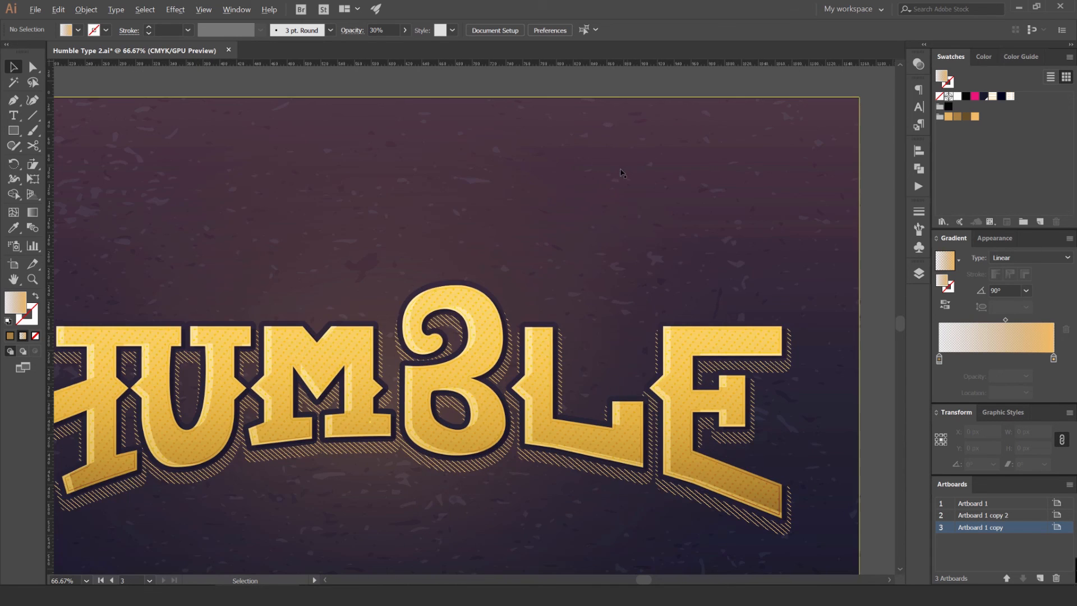
pyautogui.scroll(-2, 622, 163)
pyautogui.press('space')
pyautogui.moveTo(624, 162); pyautogui.dragTo(596, 173)
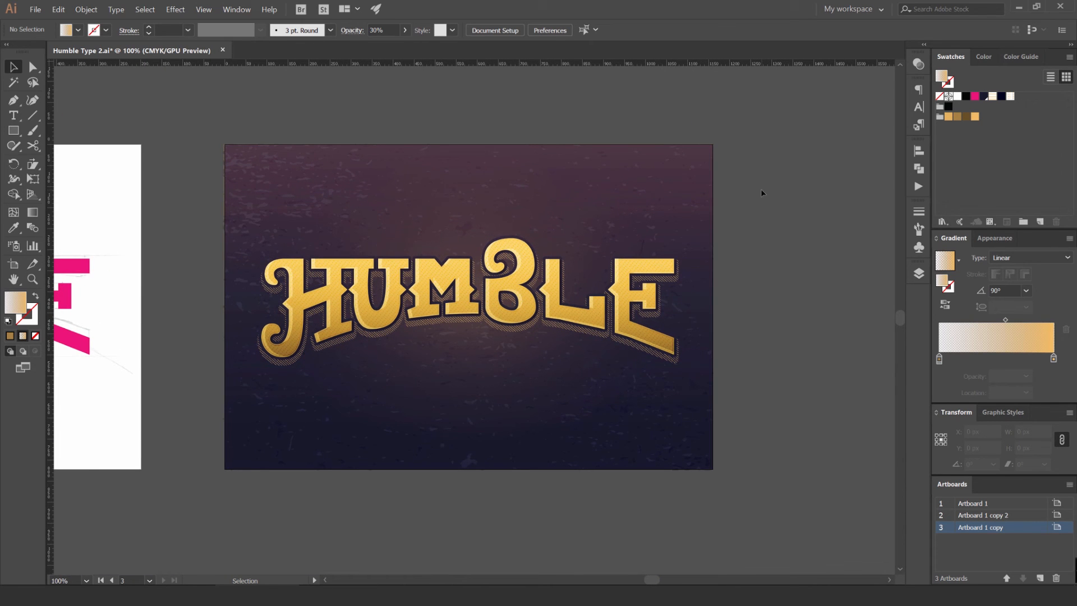